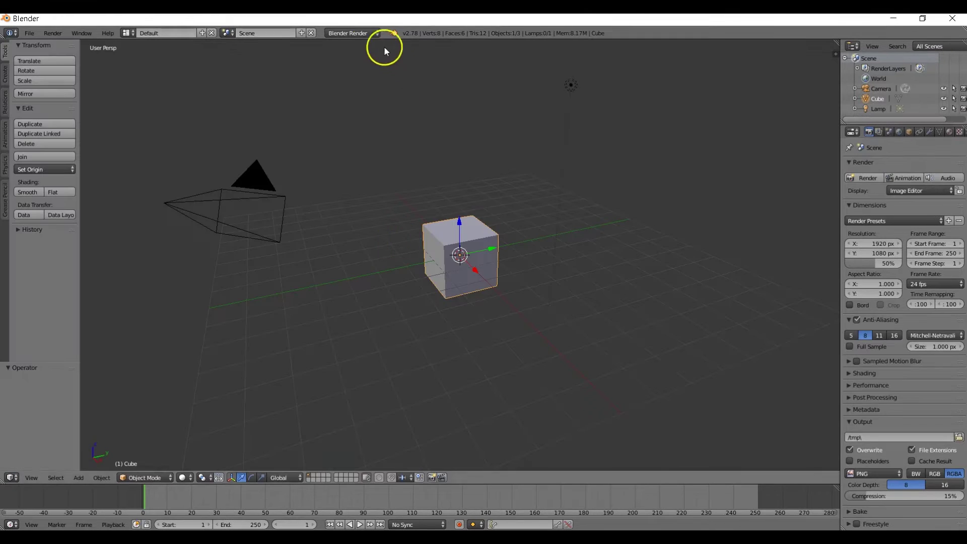
Switch the render engine to Cycles Render and delete the default cube.
click(364, 34)
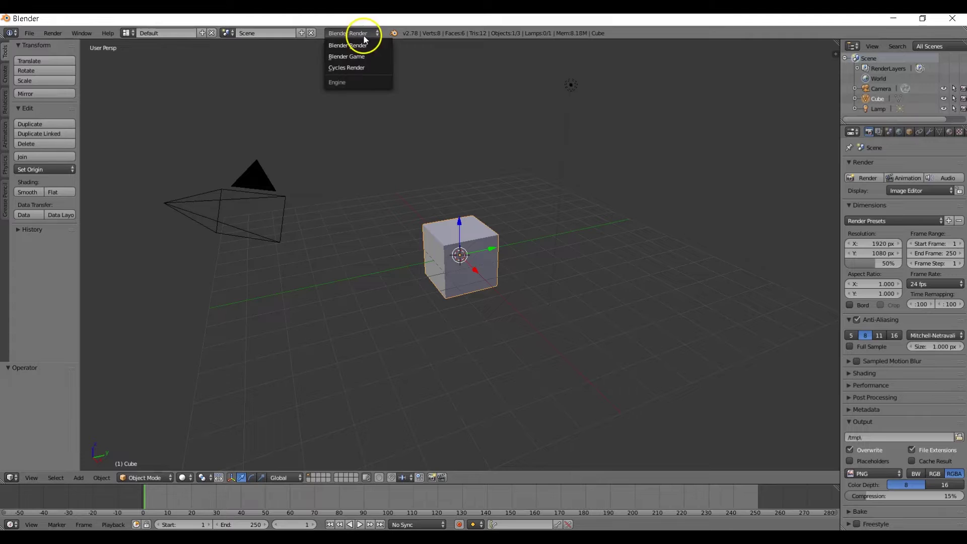
click(370, 68)
key(x)
click(451, 229)
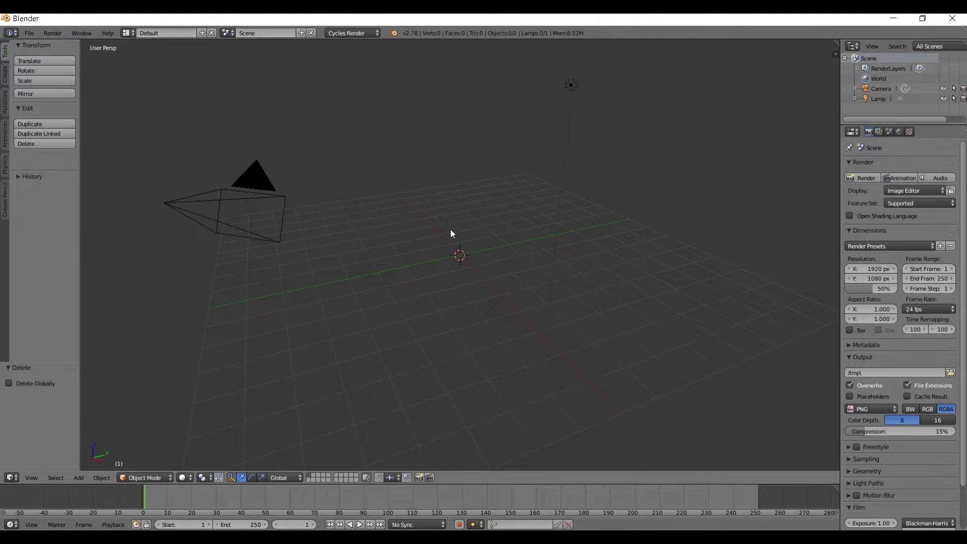
Find the ANT Landscape add-on with the search term "ant" in the user preferences and enable it.
click(34, 37)
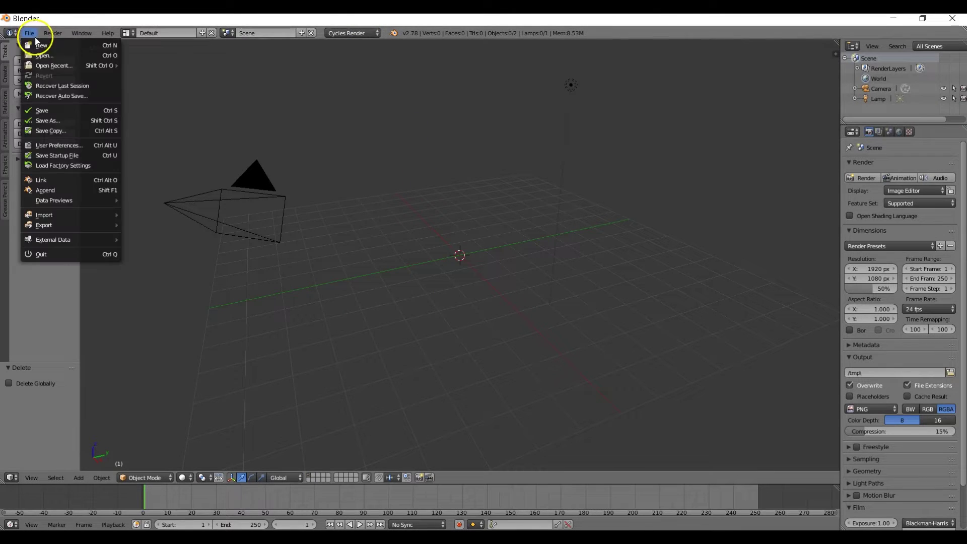
click(72, 143)
click(41, 66)
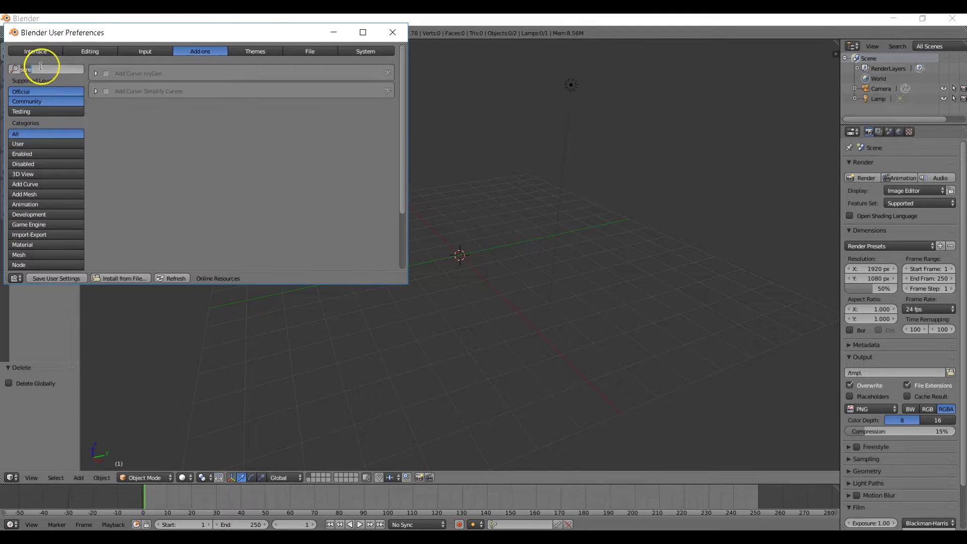
text(ant)
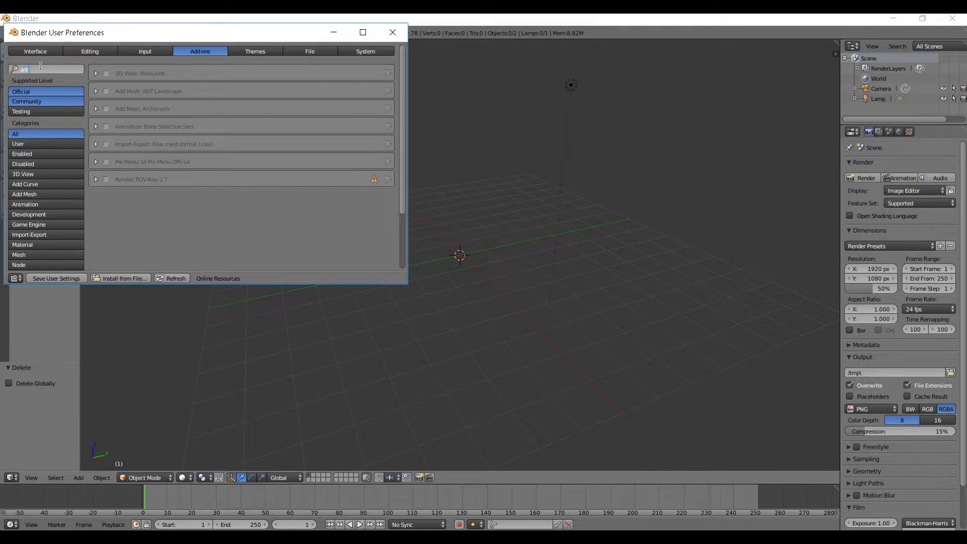
click(106, 91)
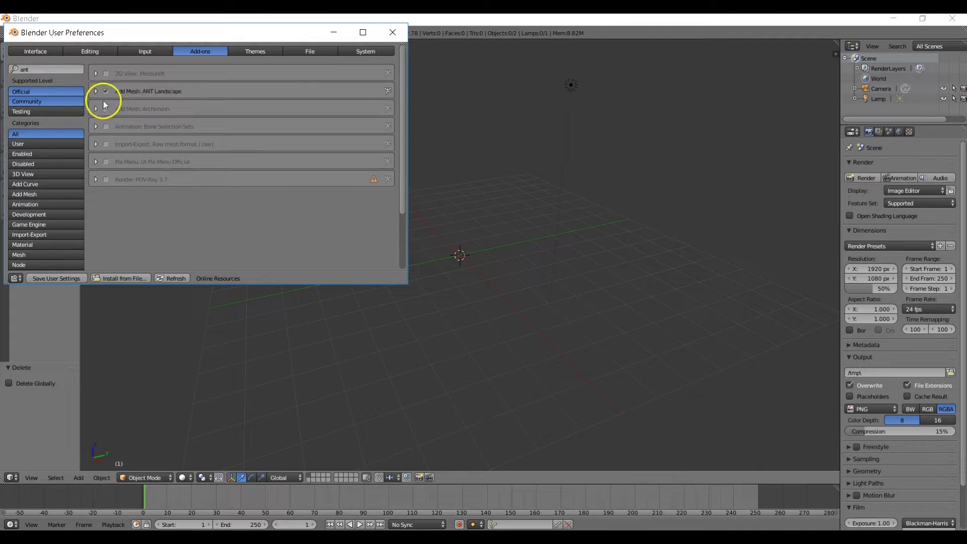
Search the add-ons for "imag", enable Import Images as Planes, and close the user preferences.
click(51, 70)
text(ima)
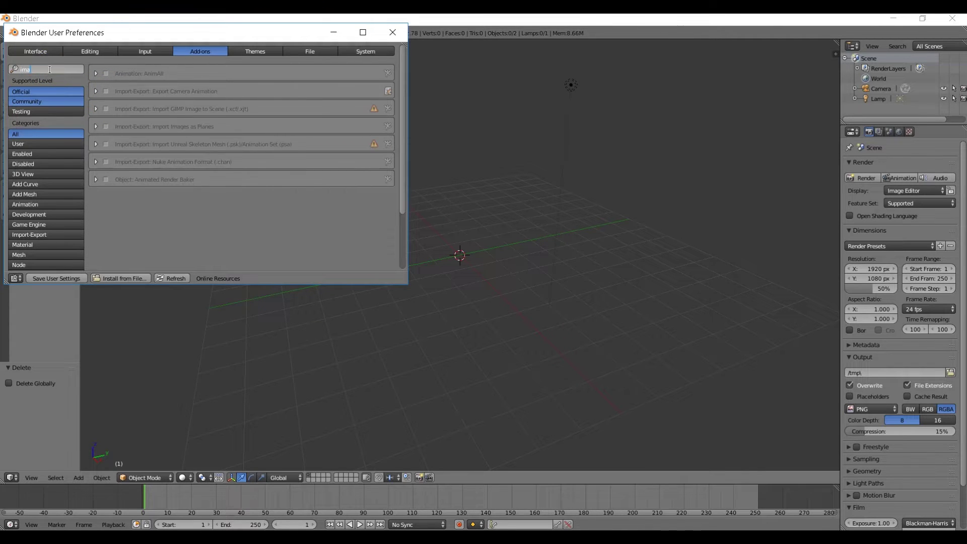
text(g)
key(Return)
click(107, 91)
click(394, 32)
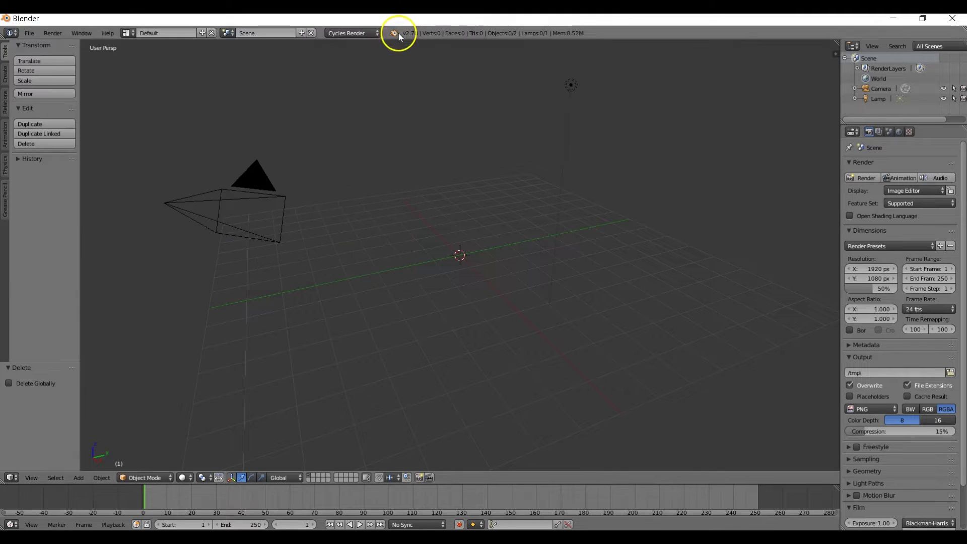
Add a Landscape mesh to the scene and set its mesh size to 20.
key(shift+a)
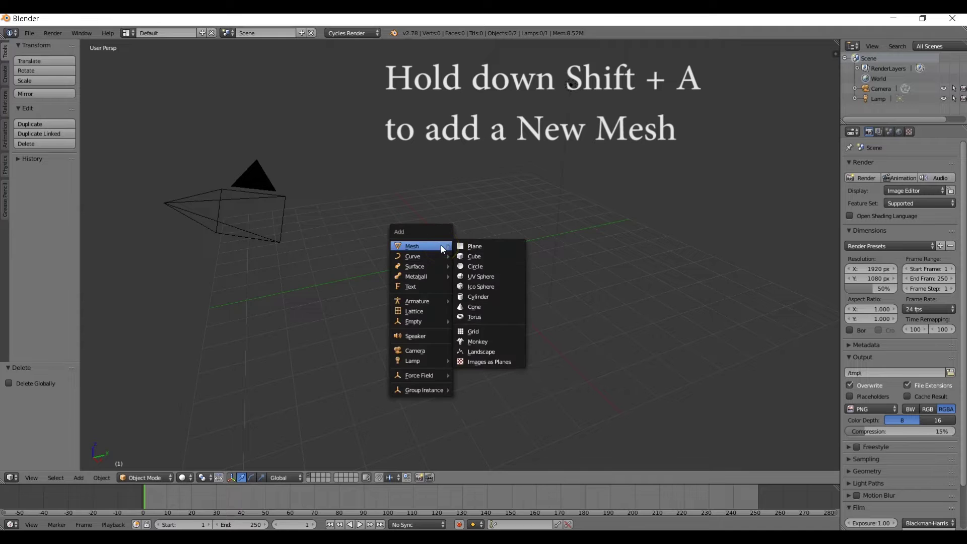
click(501, 352)
drag(50, 361, 153, 268)
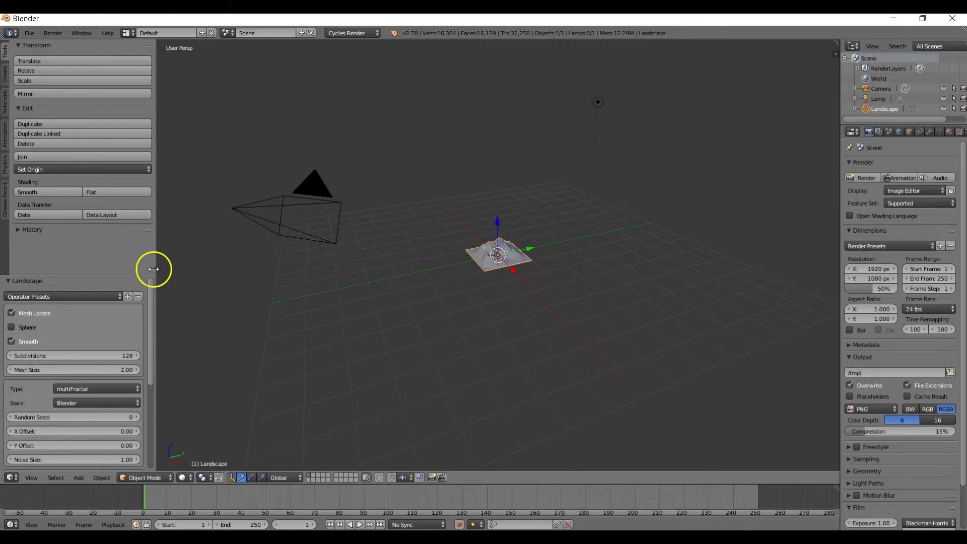
click(112, 371)
text(20)
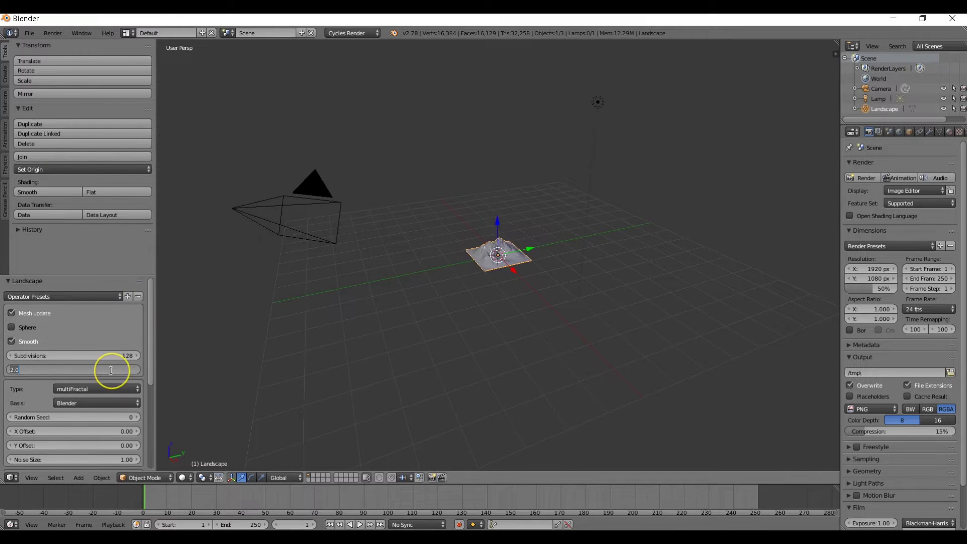
key(Return)
Set the landscape's noise type to ridgedMFractal.
middle_drag(356, 286, 395, 304)
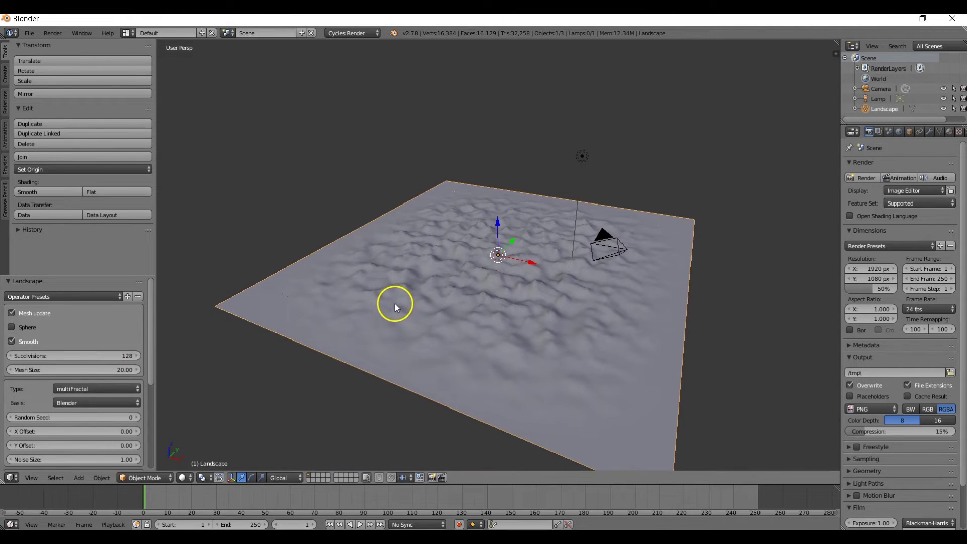
scroll(73, 322, down, 2)
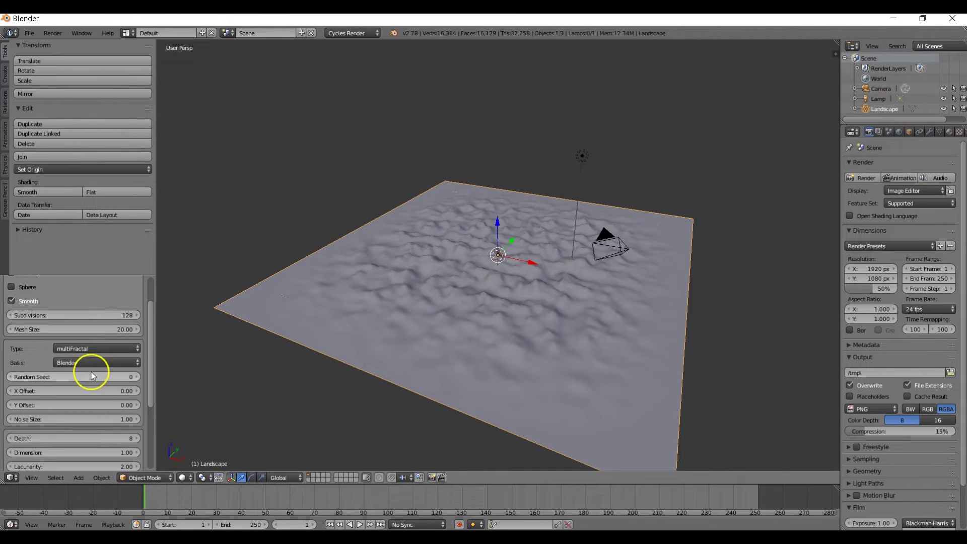
click(94, 348)
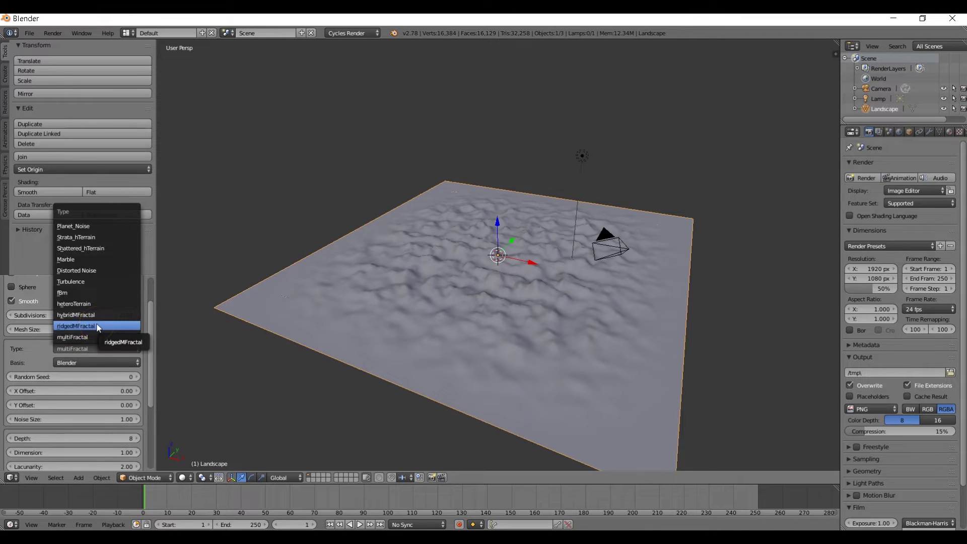
drag(98, 327, 95, 286)
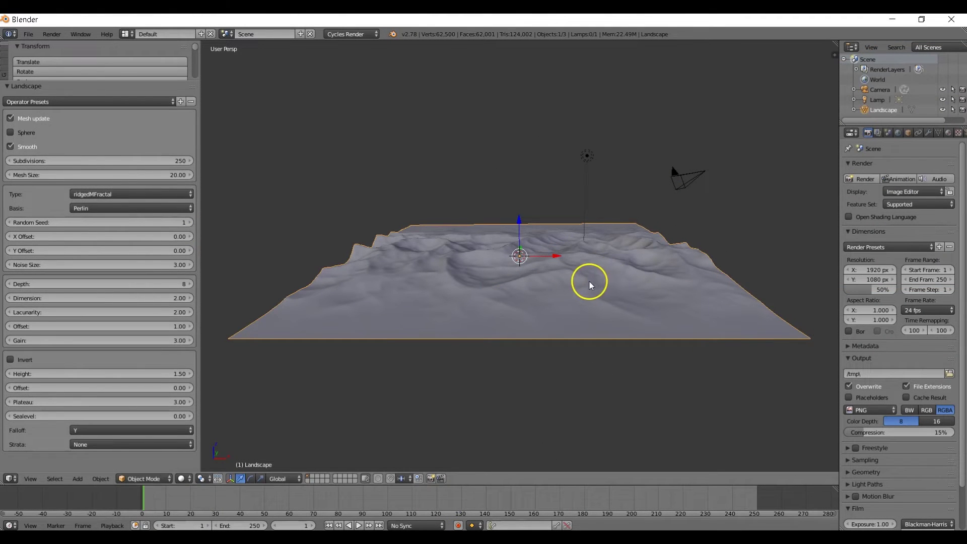
Toggle the landscape into Edit Mode and back, and shrink the tool shelf and its operator settings area.
key(Tab)
key(Tab)
drag(198, 192, 143, 203)
drag(97, 82, 105, 267)
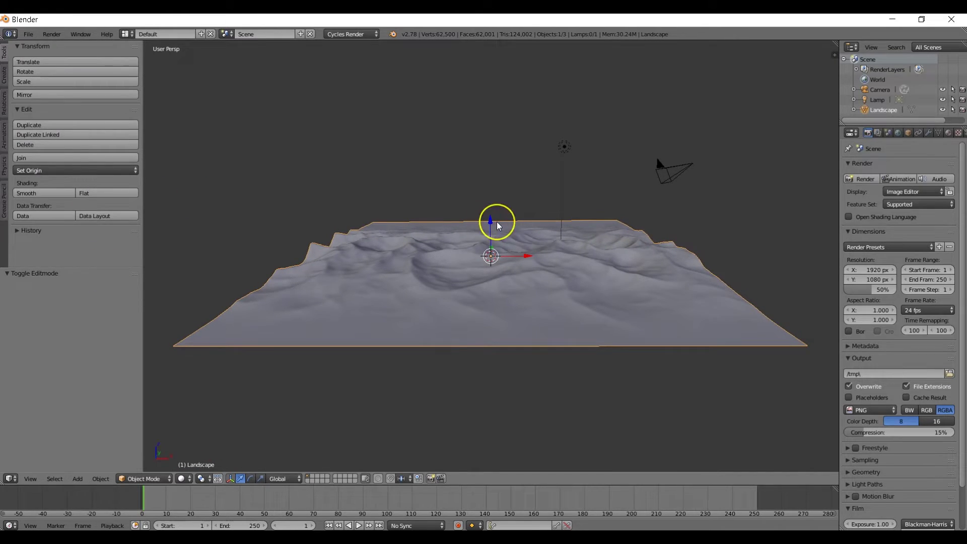
Align the camera to the front view of the landscape and select the camera.
key(KP_1)
key(KP_0)
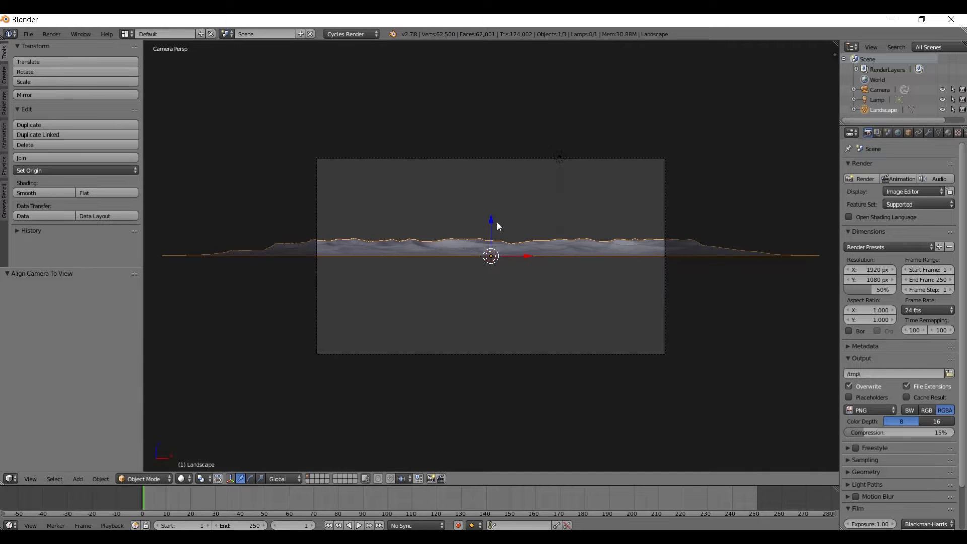
key(a)
right_click(499, 158)
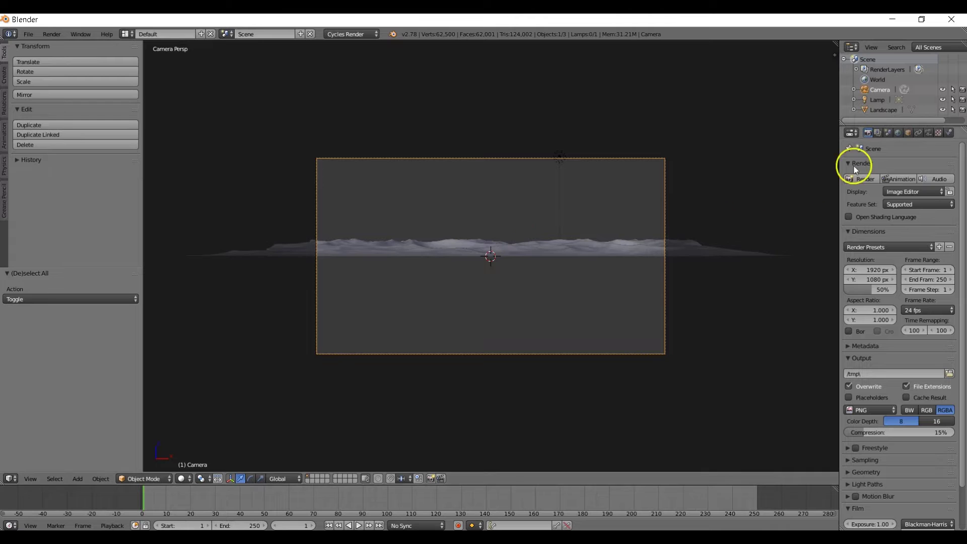
Set the camera's focal length to 25 mm and turn on the Thirds composition guide.
drag(840, 164, 816, 162)
click(903, 132)
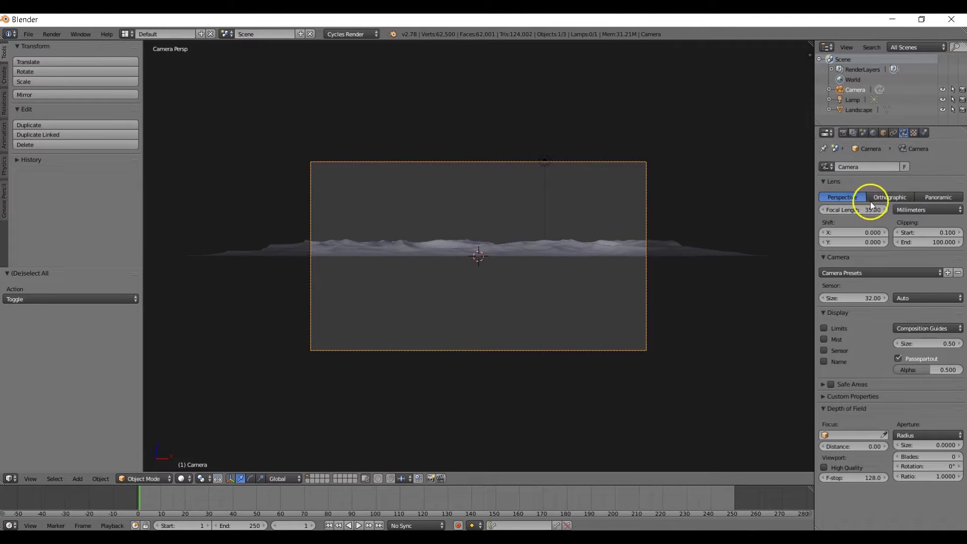
click(858, 211)
text(25)
key(Return)
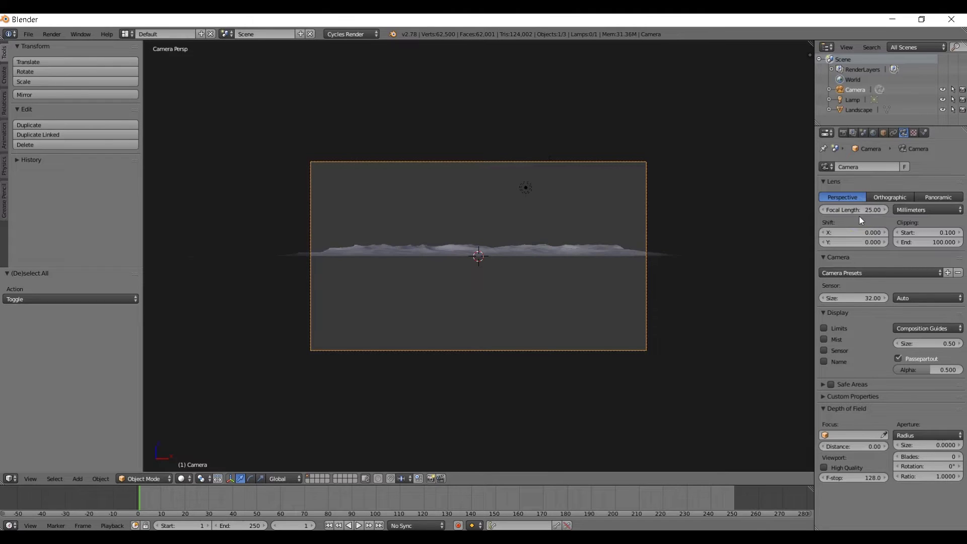
click(915, 329)
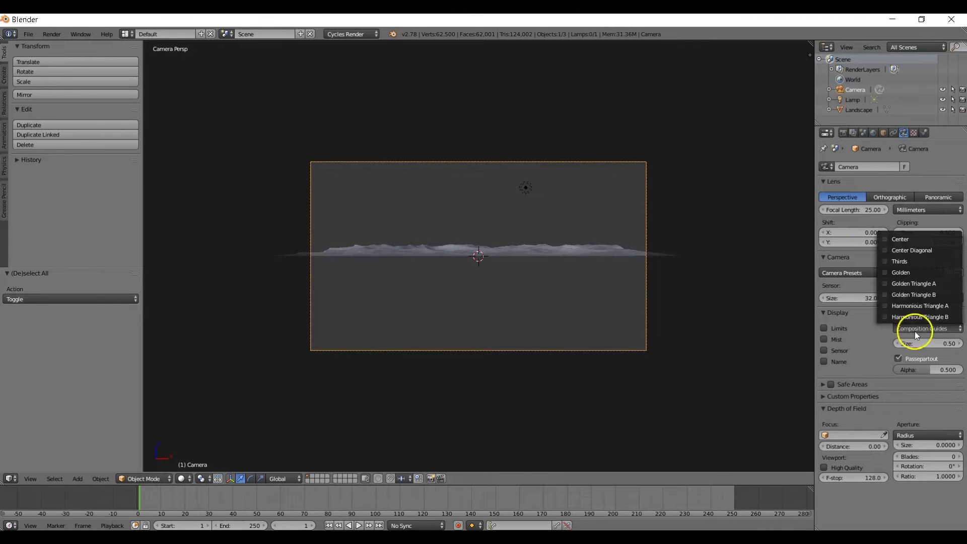
click(905, 261)
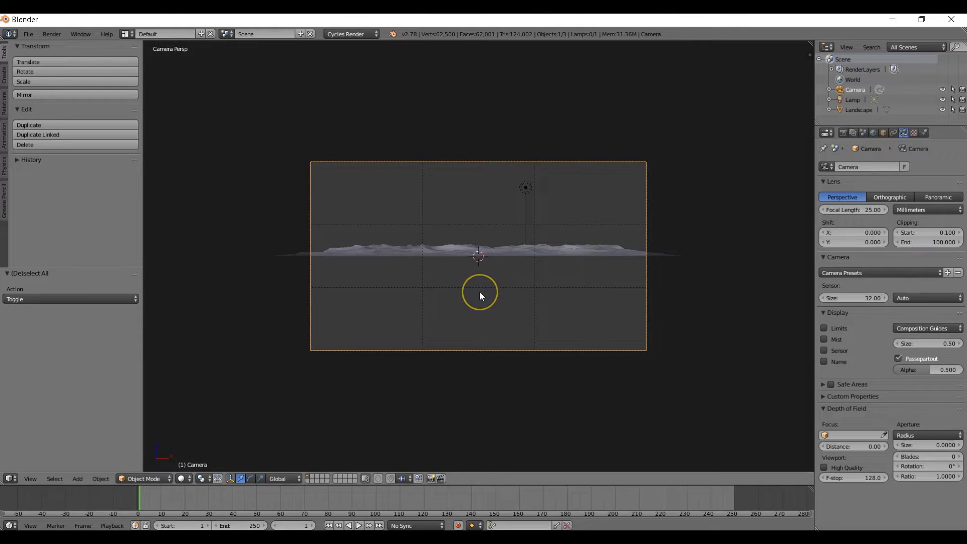
Raise the camera about 4.12 units along global Z, then lower it about 2.54 units.
key(g)
key(z)
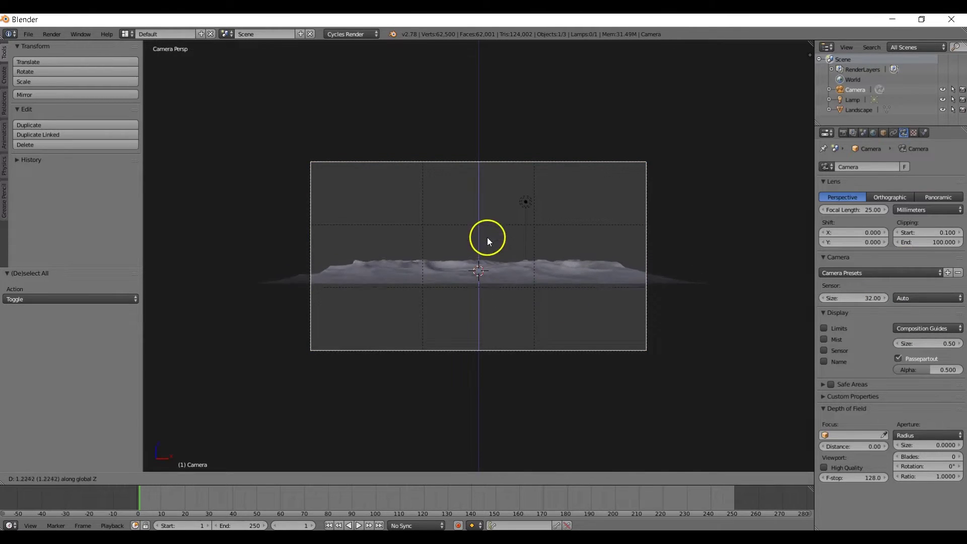
click(475, 111)
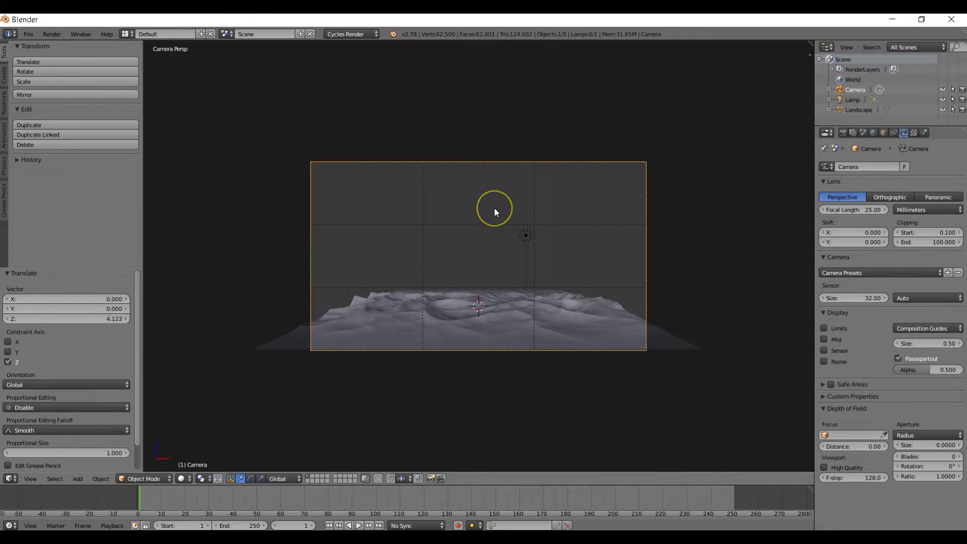
key(g)
key(z)
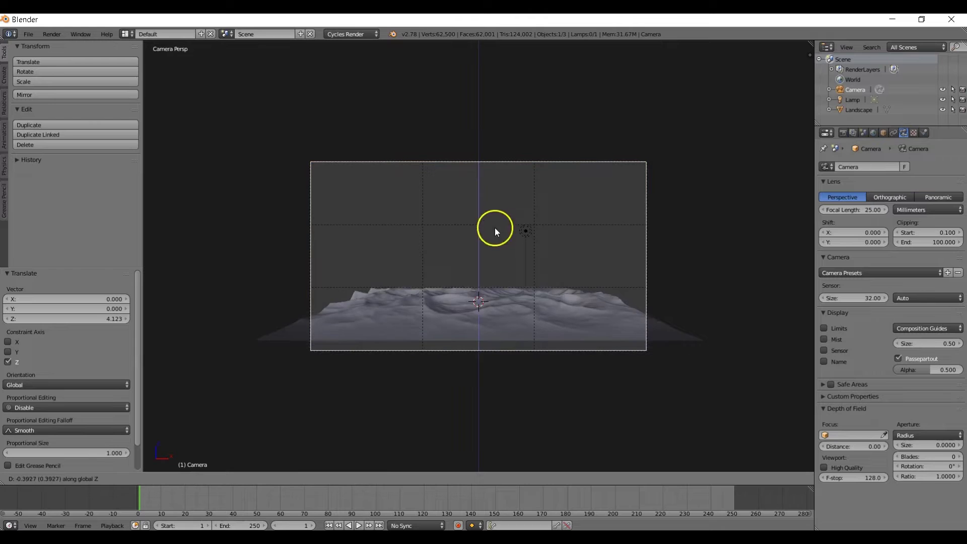
click(503, 319)
Move the camera about 7.3 units along global Y, closer to the landscape.
key(g)
key(y)
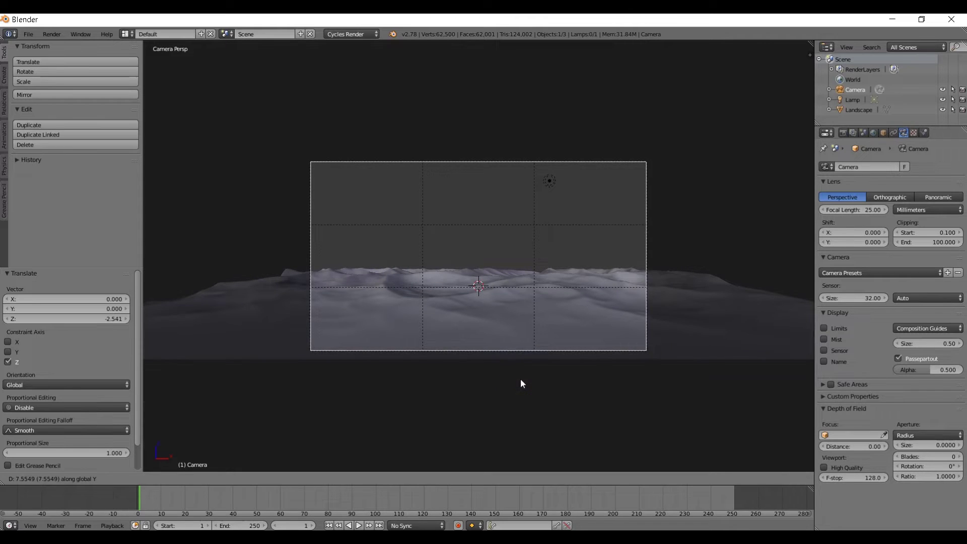
click(509, 295)
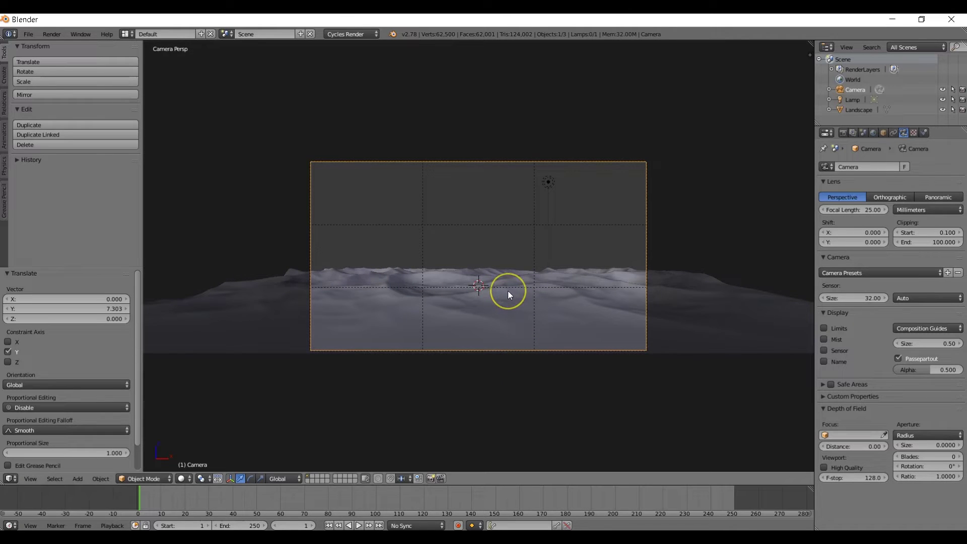
key(r)
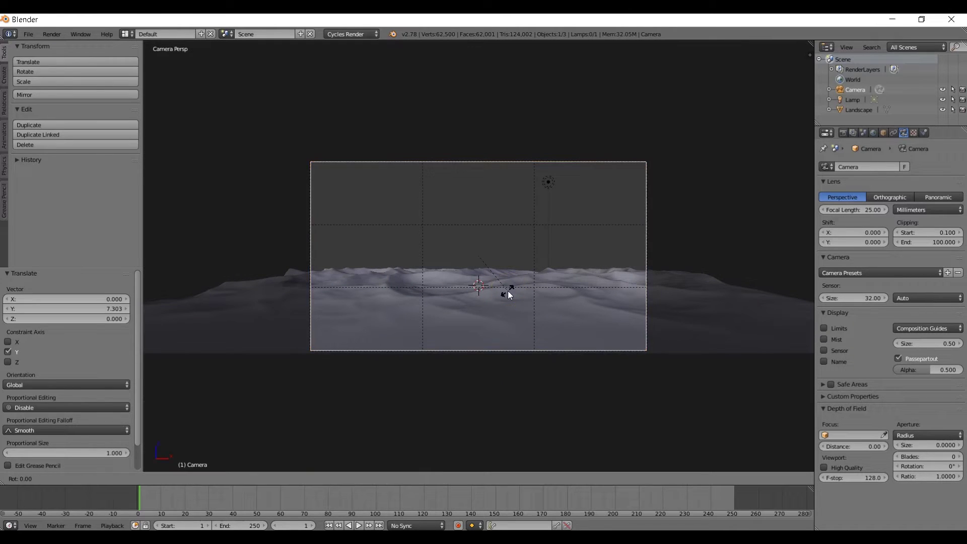
key(y)
click(507, 285)
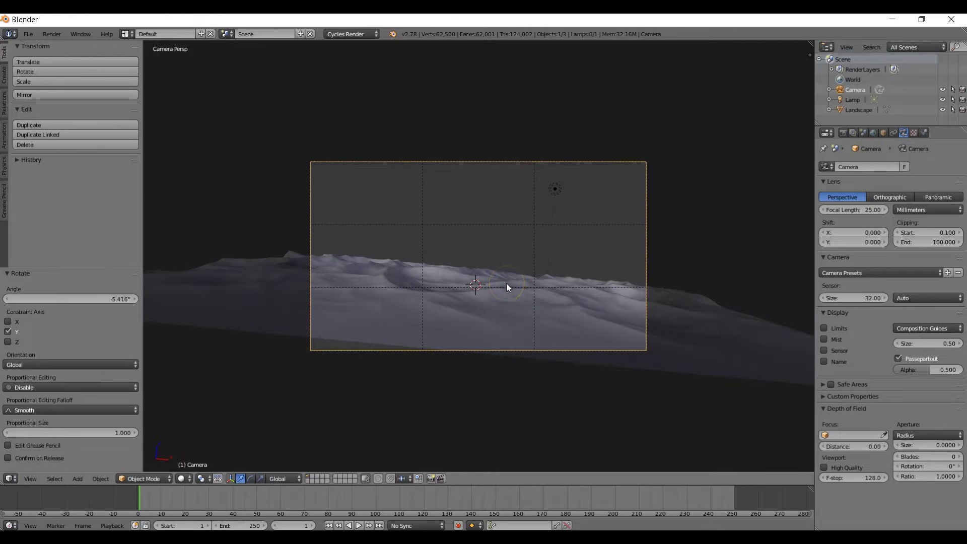
key(ctrl+z)
key(r)
key(y)
click(505, 288)
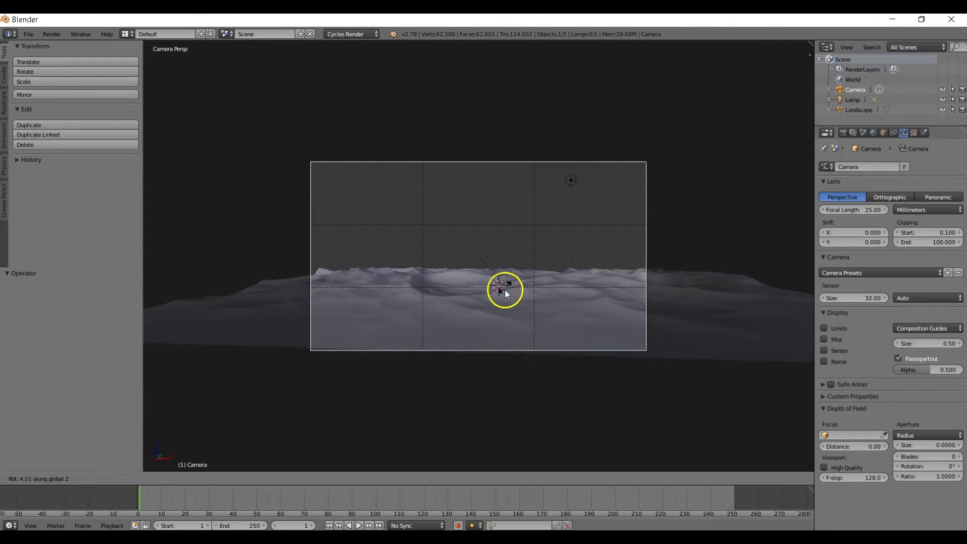
Tilt the camera by -9.46° about global X and move it along global Y until the terrain fills the lower frame.
key(r)
key(x)
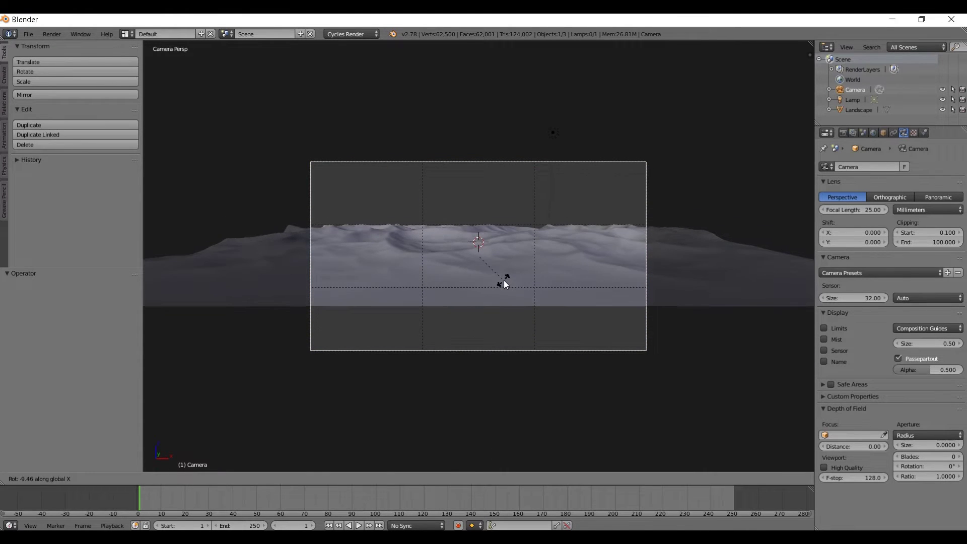
click(506, 285)
key(g)
key(y)
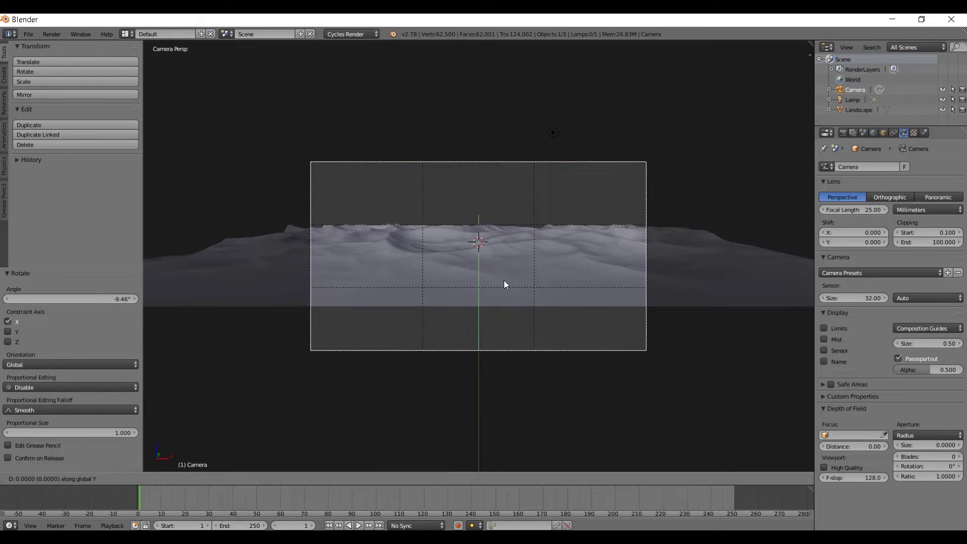
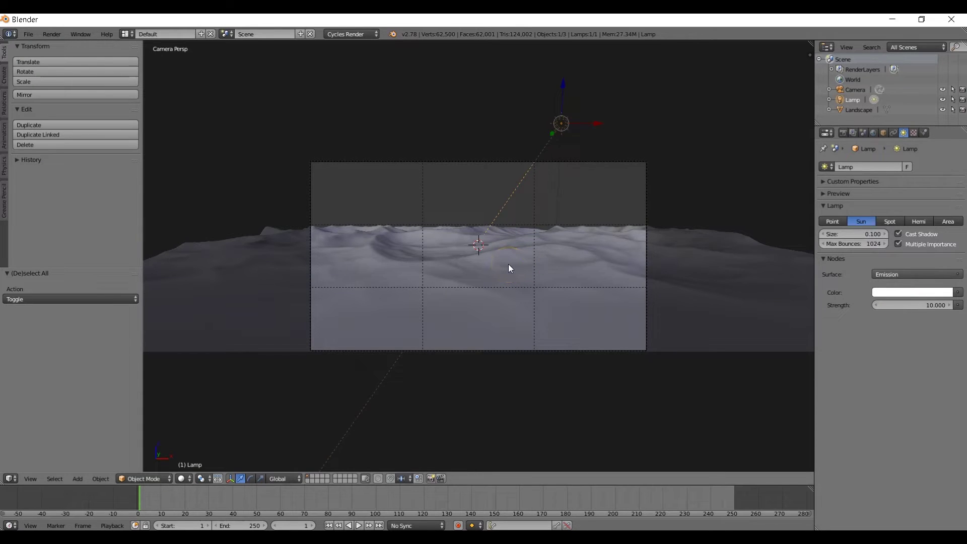
From the side view, rotate the sun lamp about 73.24° and move it about 15.43 along Y and -4.18 along Z.
key(KP_3)
key(KP_5)
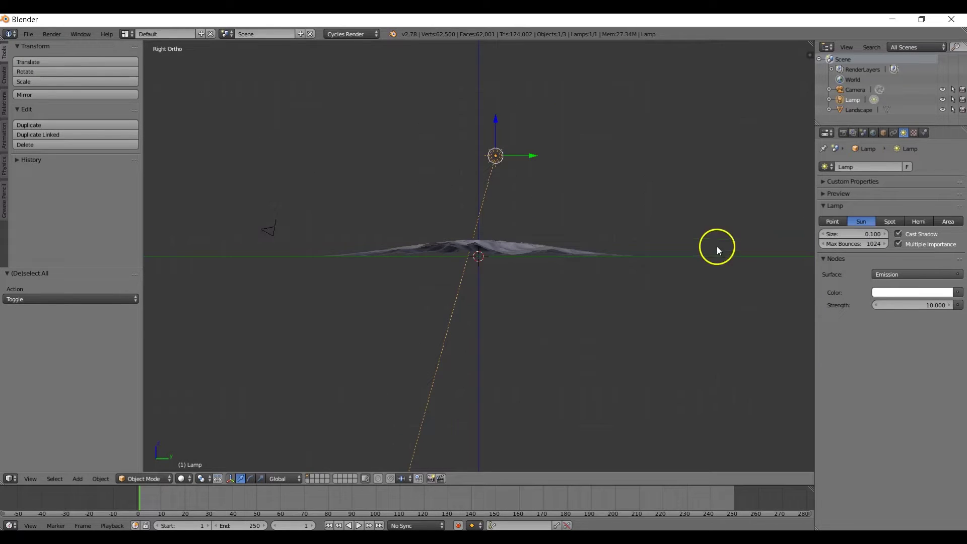
key(r)
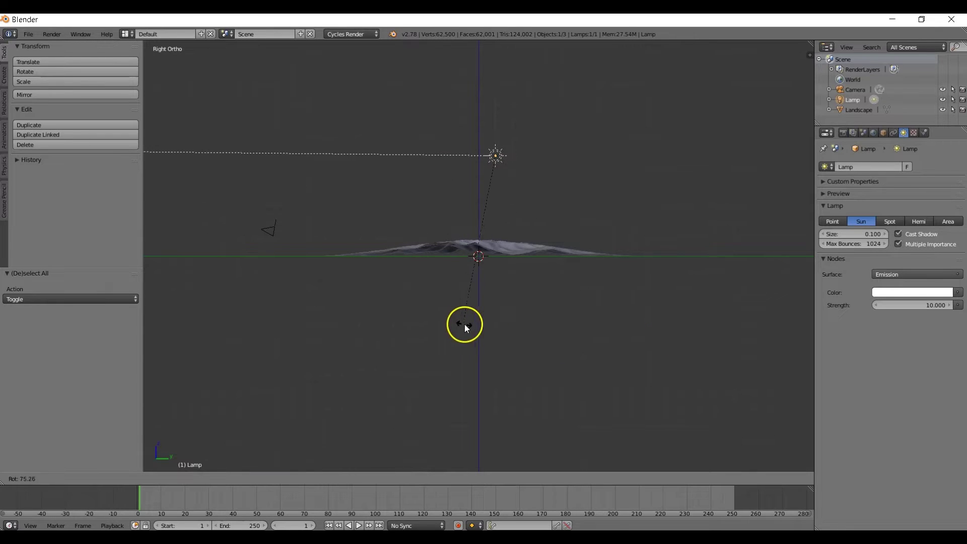
click(474, 307)
key(g)
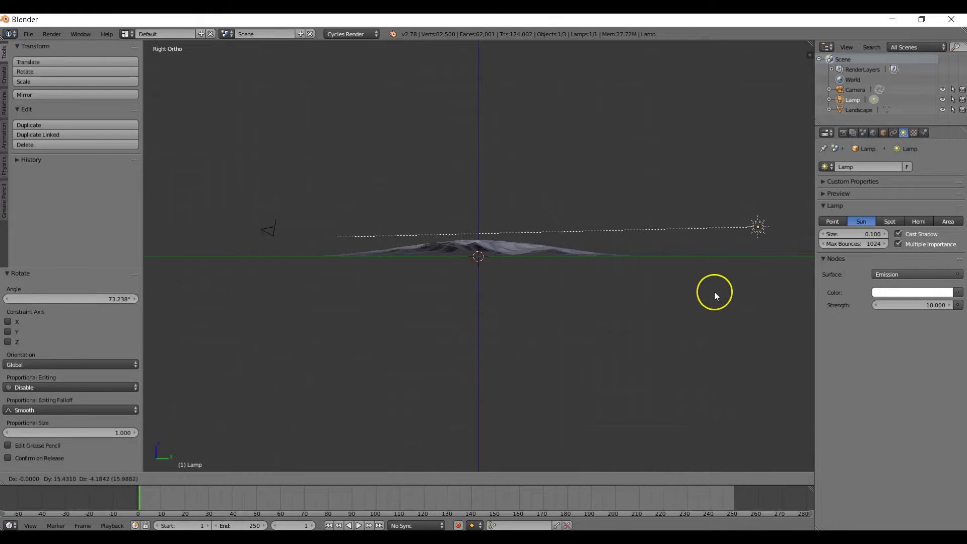
click(715, 292)
From the top view, rotate the sun lamp about -44.97° and move it behind the landscape on the negative X side.
key(KP_7)
scroll(555, 312, down, 3)
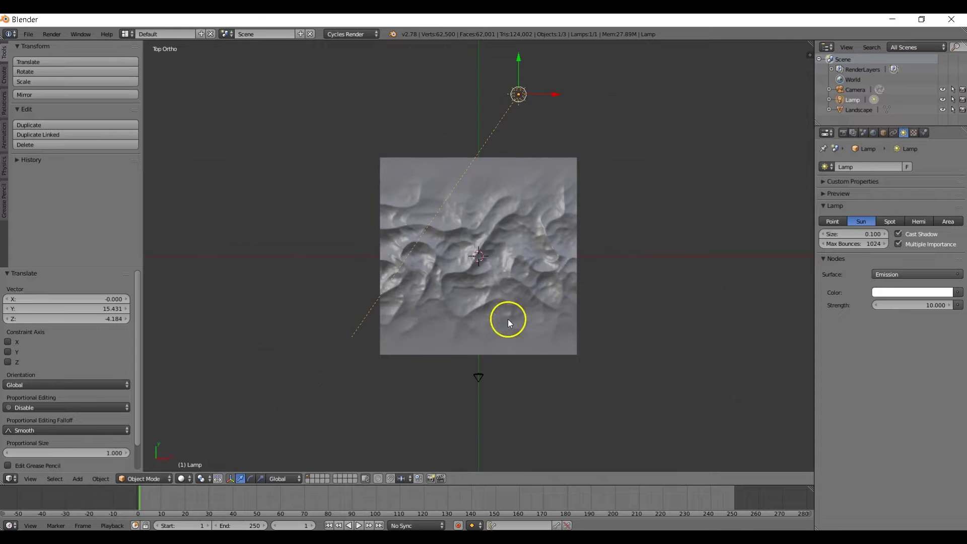
key(r)
click(625, 320)
key(g)
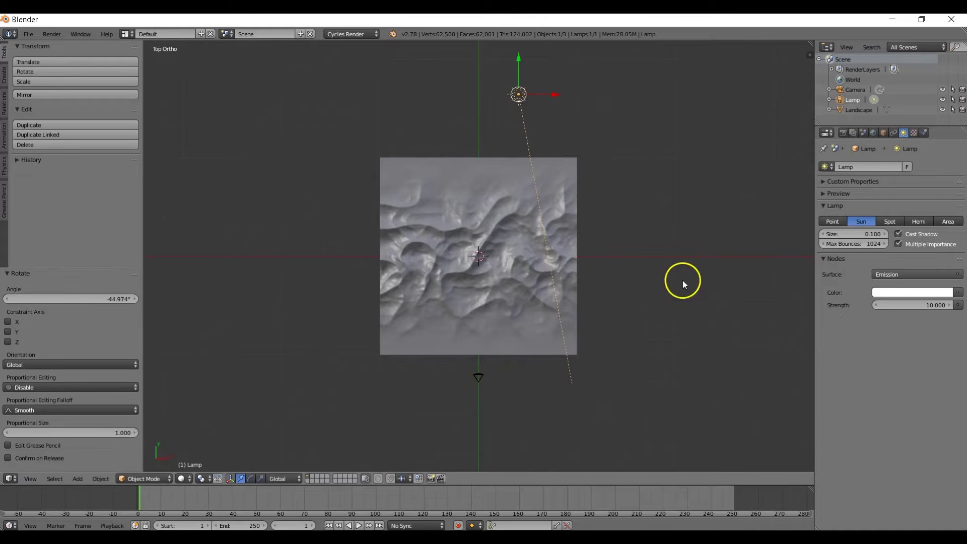
click(580, 256)
Duplicate the sun lamp, rotate the copy about 85.03° and move it about 36.87 along X and -20.15 along Y.
key(shift+d)
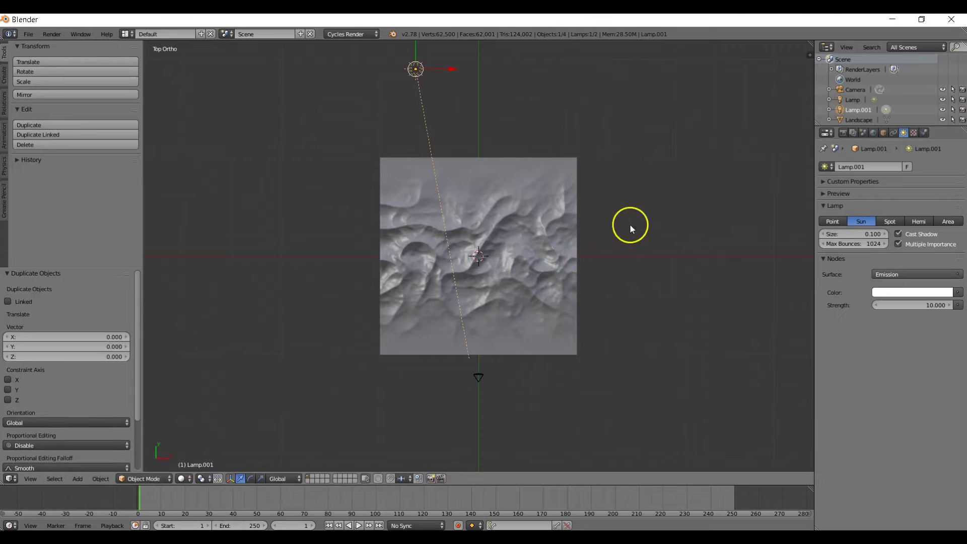
right_click(640, 218)
key(r)
click(353, 212)
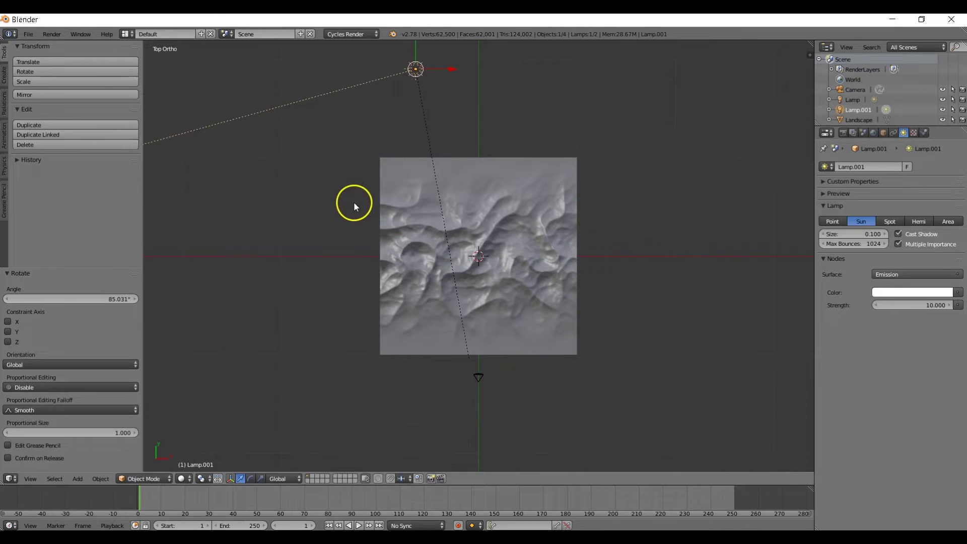
key(g)
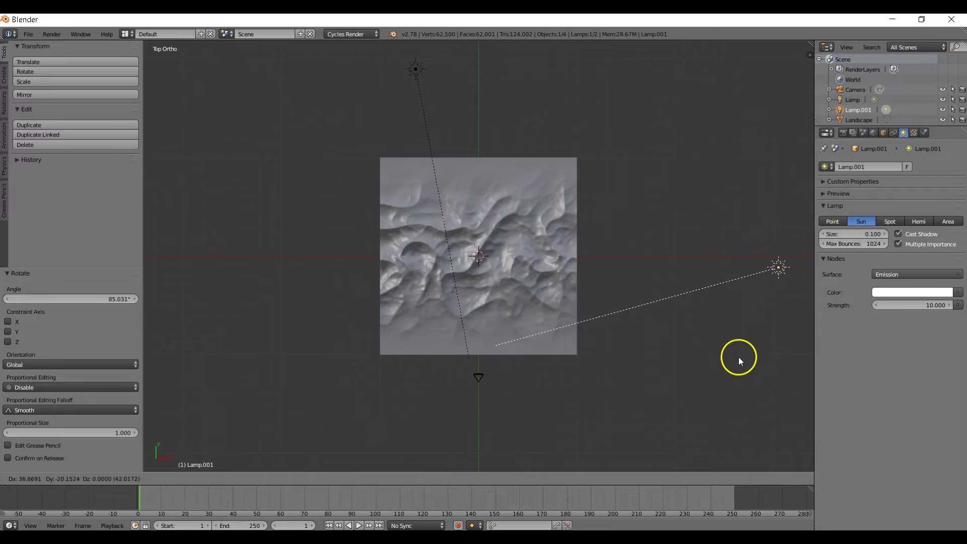
click(739, 356)
Set the duplicated sun's strength to 1 and its color to a pale orange.
click(929, 306)
text(1)
key(Return)
click(923, 293)
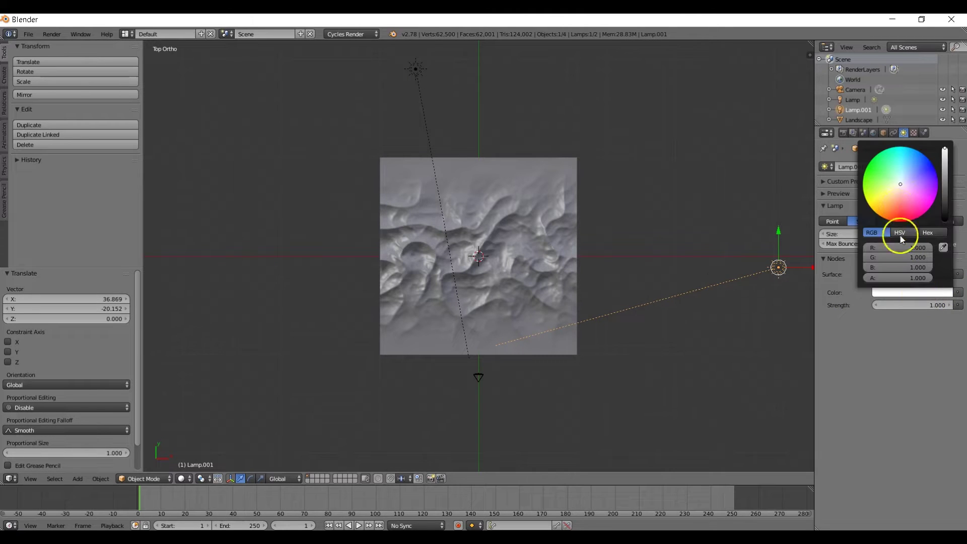
click(900, 191)
drag(900, 191, 897, 191)
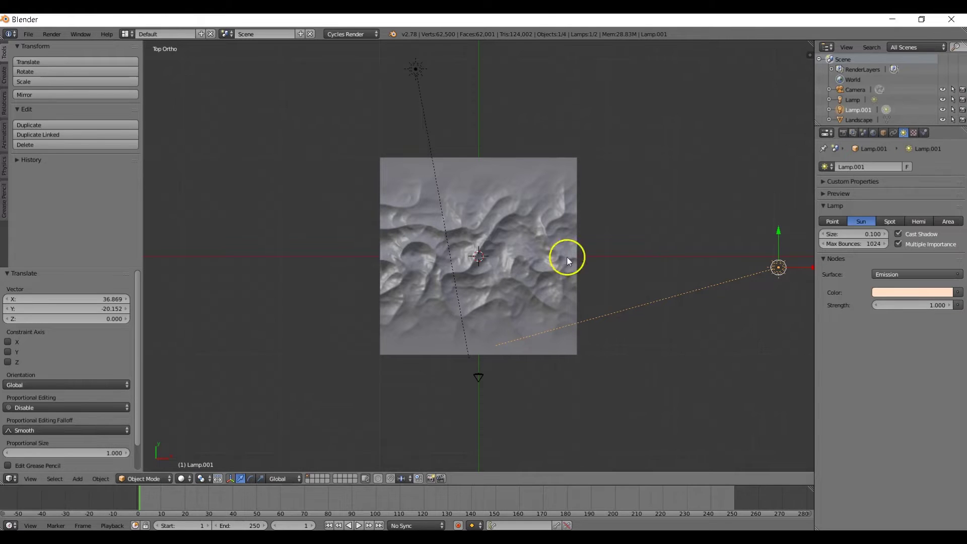
Preview the camera view in rendered shading and set the world background color to a brownish orange.
key(KP_0)
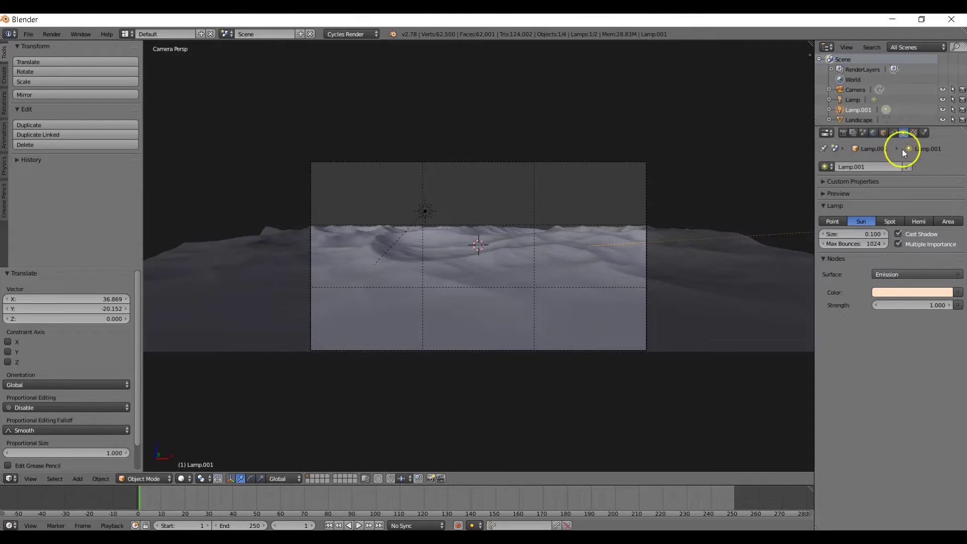
click(874, 133)
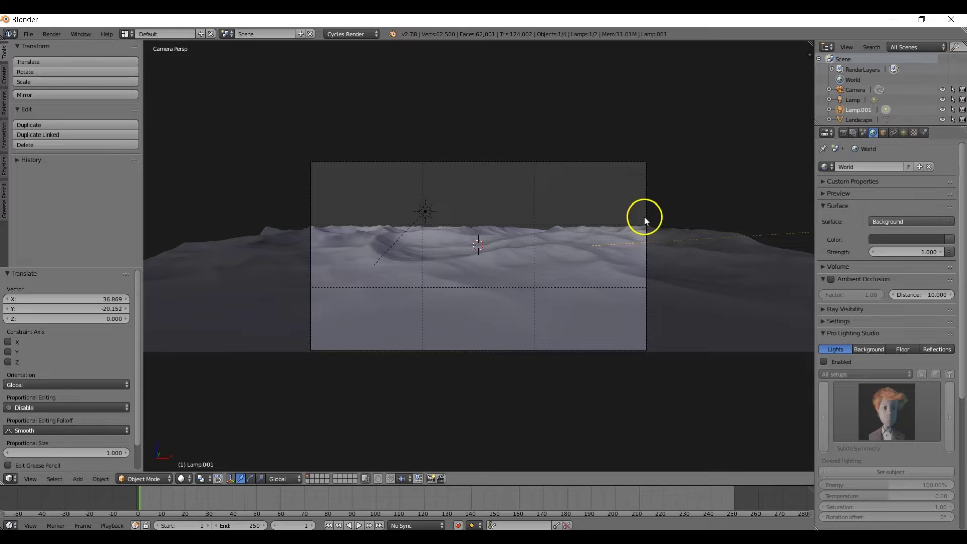
key(shift+z)
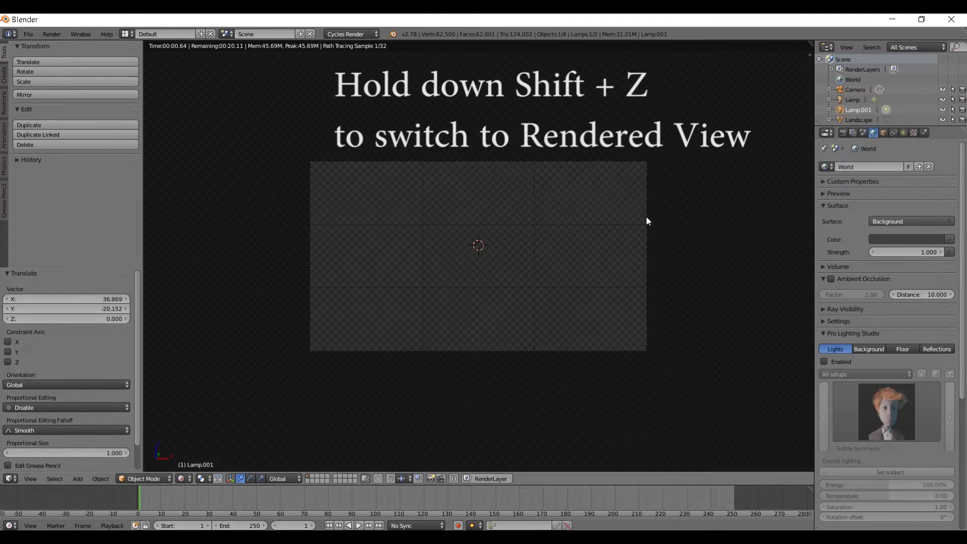
click(900, 240)
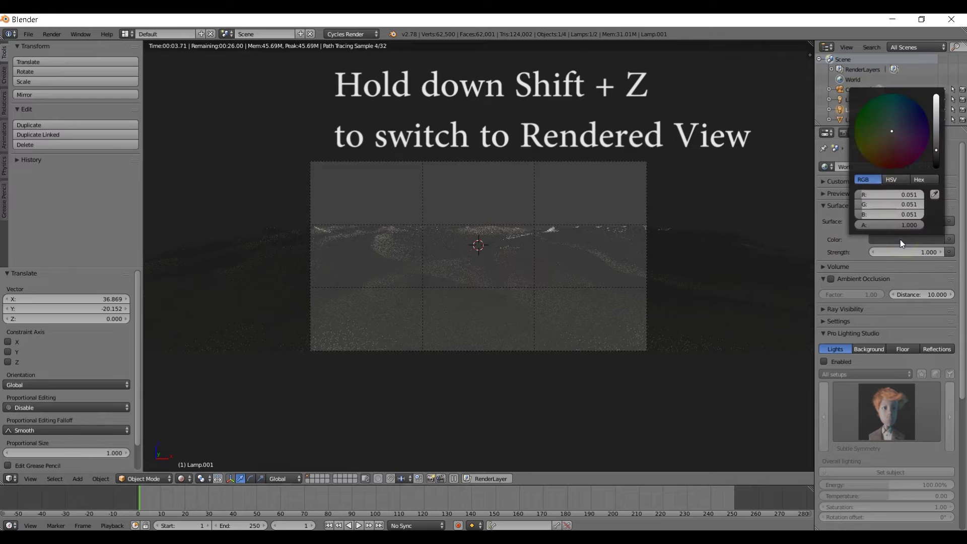
click(938, 125)
drag(888, 143, 885, 143)
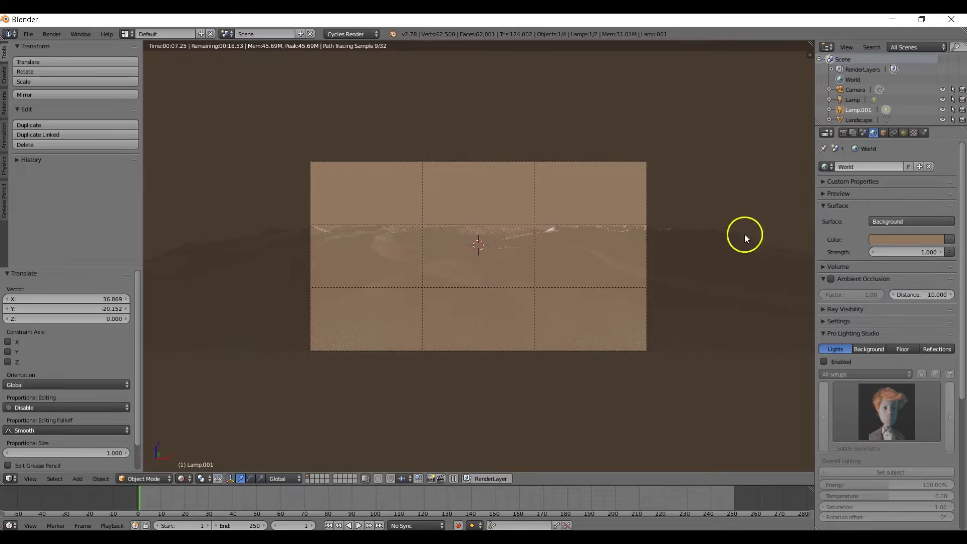
Enable Border rendering for the camera frame and leave rendered shading.
click(843, 133)
click(834, 330)
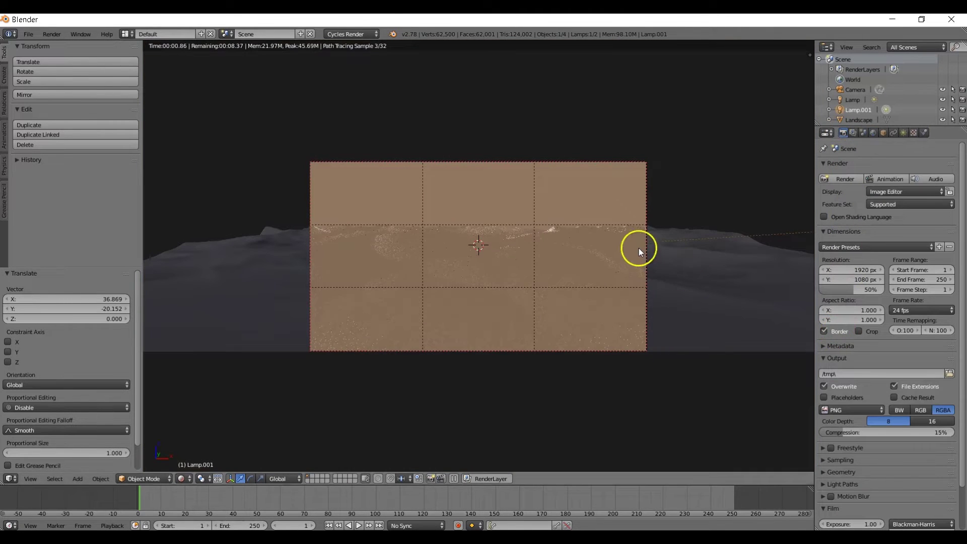
key(shift+z)
Add a Subdivision Surface modifier to the landscape with its view subdivisions set to 2.
right_click(698, 271)
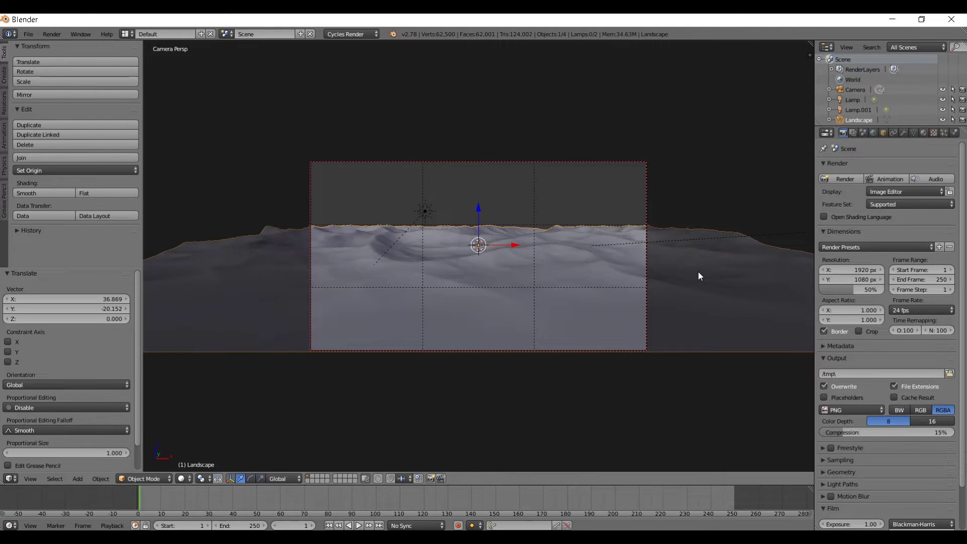
click(904, 132)
click(910, 170)
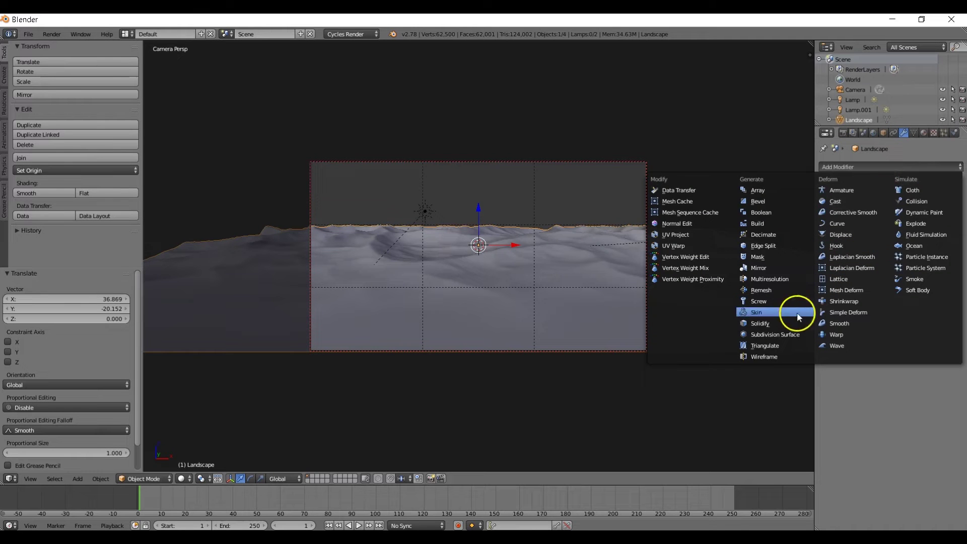
click(784, 334)
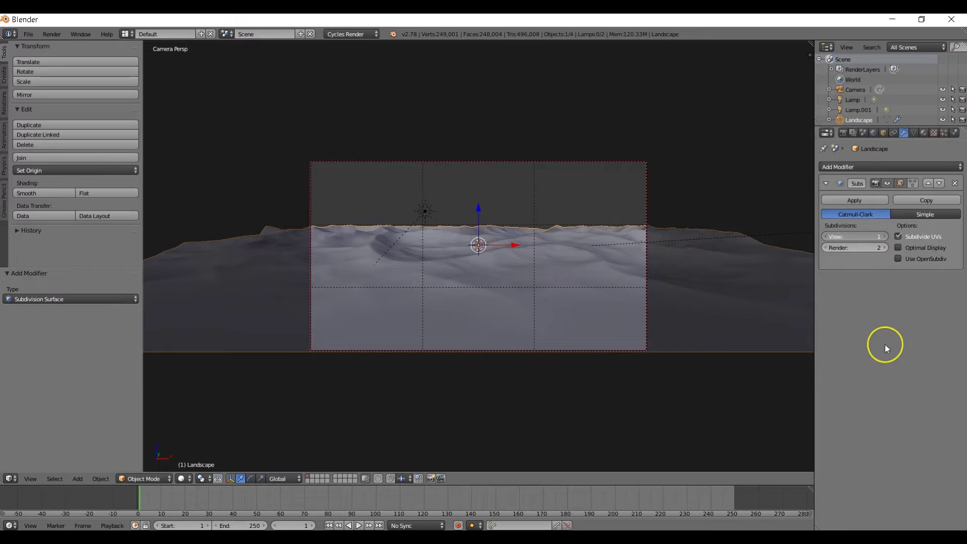
key(ctrl+2)
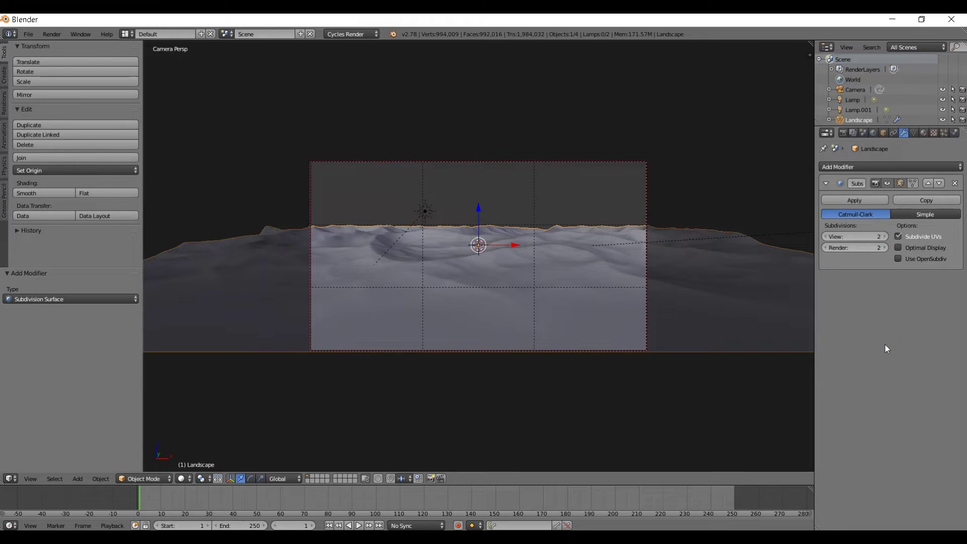
Add a Displace modifier to the landscape and create a new texture for it named Ground.
click(899, 171)
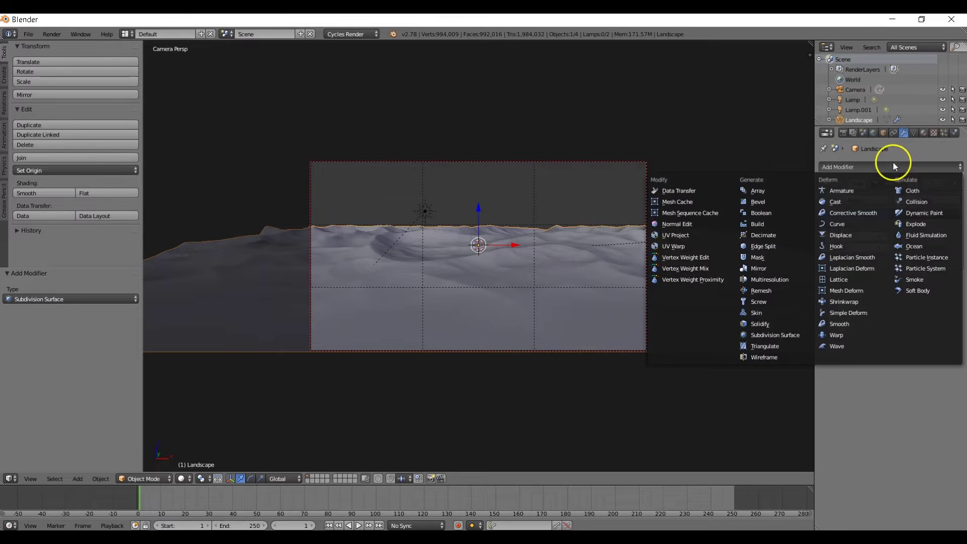
click(842, 235)
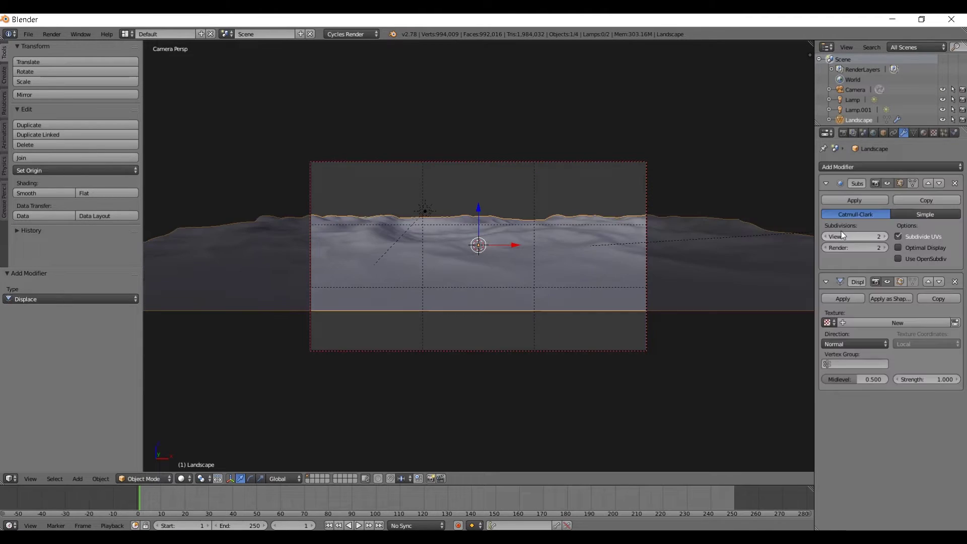
click(878, 327)
click(877, 325)
text(Ground)
key(Return)
Set the Displace modifier's strength to 0.01.
click(936, 380)
key(BackSpace)
click(935, 366)
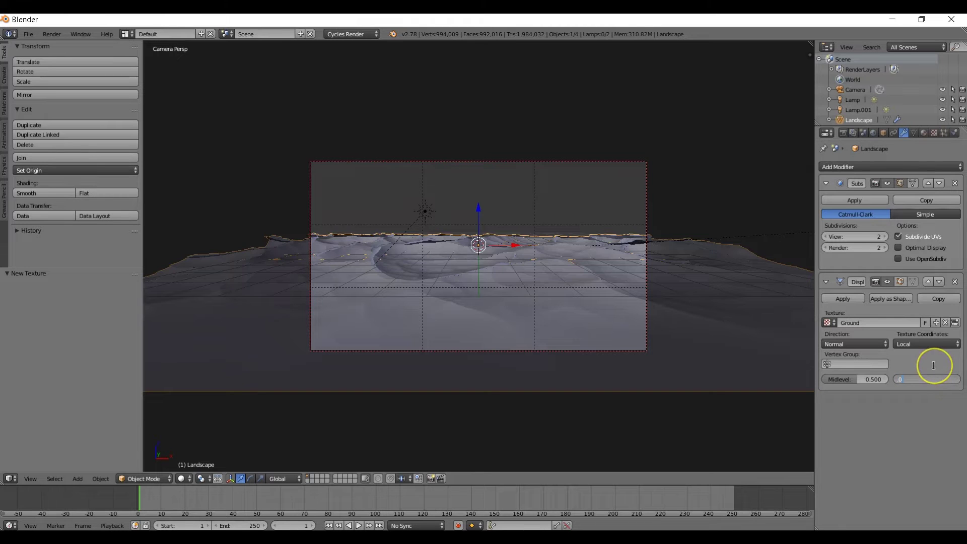
text(.01)
key(Return)
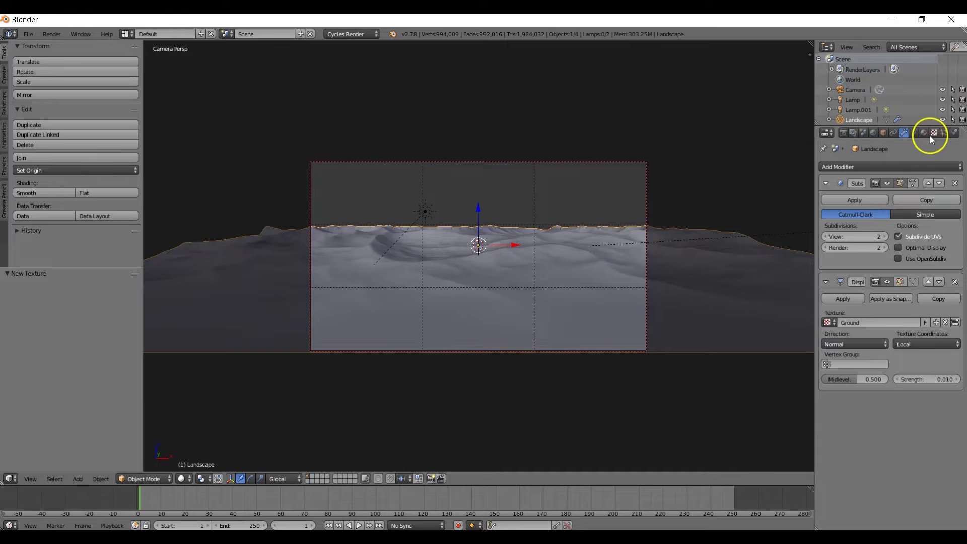
Change the Ground texture's type to Clouds with size 0.50 and depth 8.
click(935, 134)
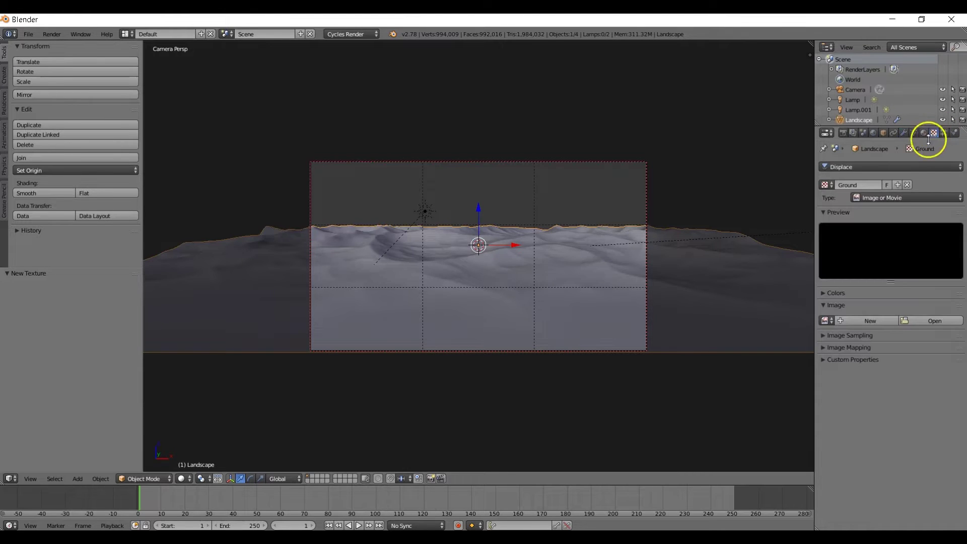
click(923, 197)
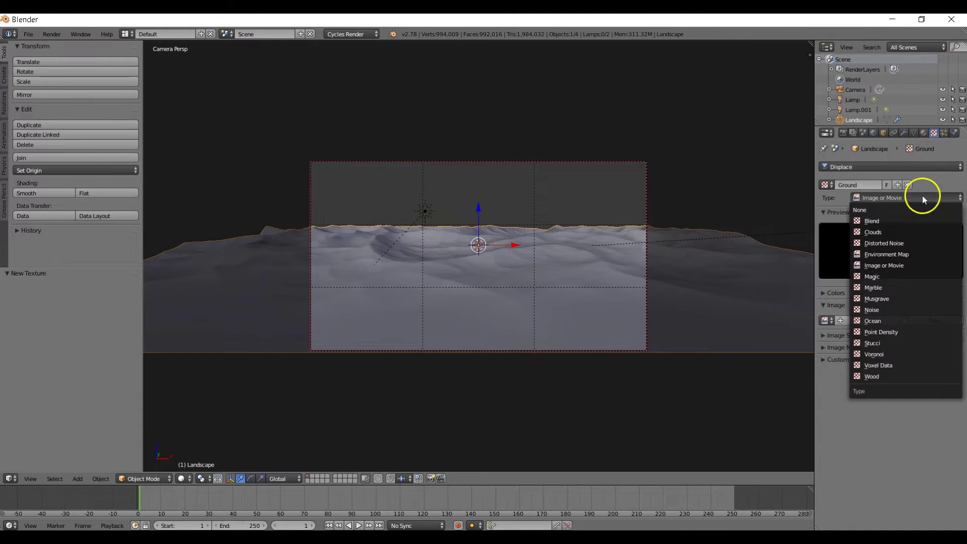
click(915, 232)
click(866, 378)
text(.5)
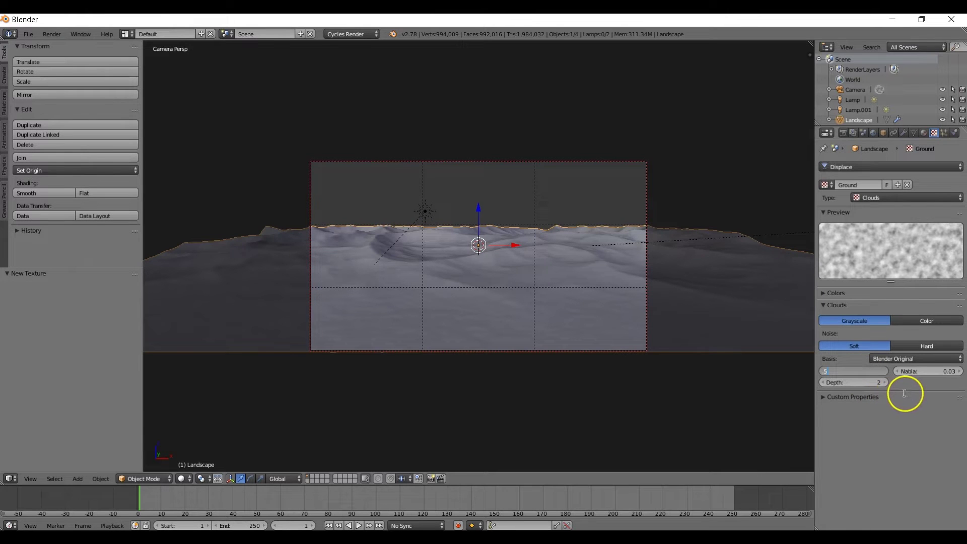
key(Return)
click(872, 383)
text(8)
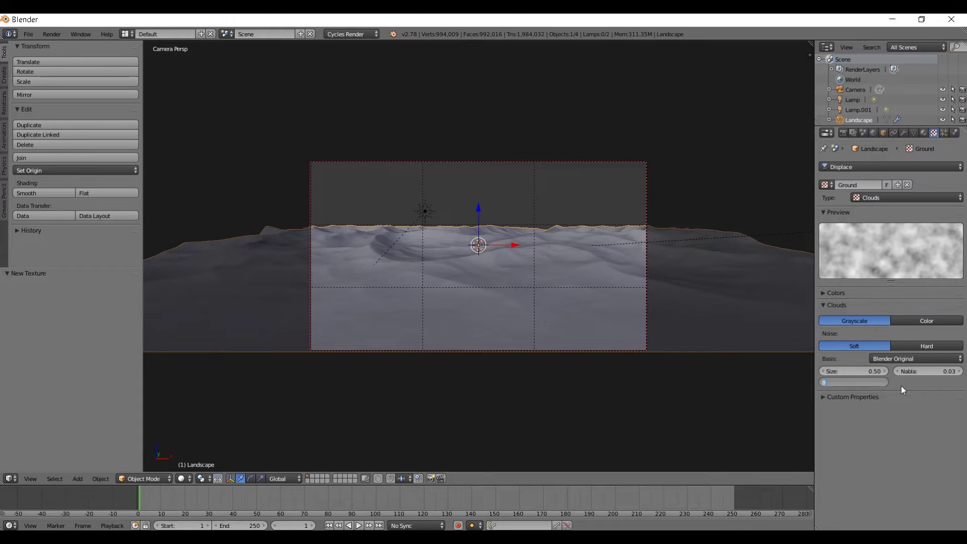
key(Return)
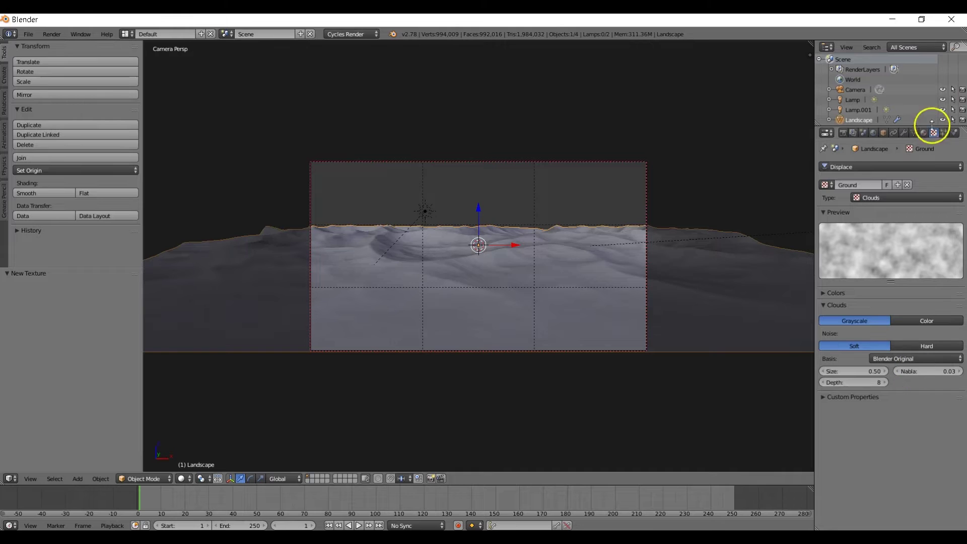
Turn off the viewport display of the landscape's Subdivision Surface modifier.
click(905, 132)
click(888, 184)
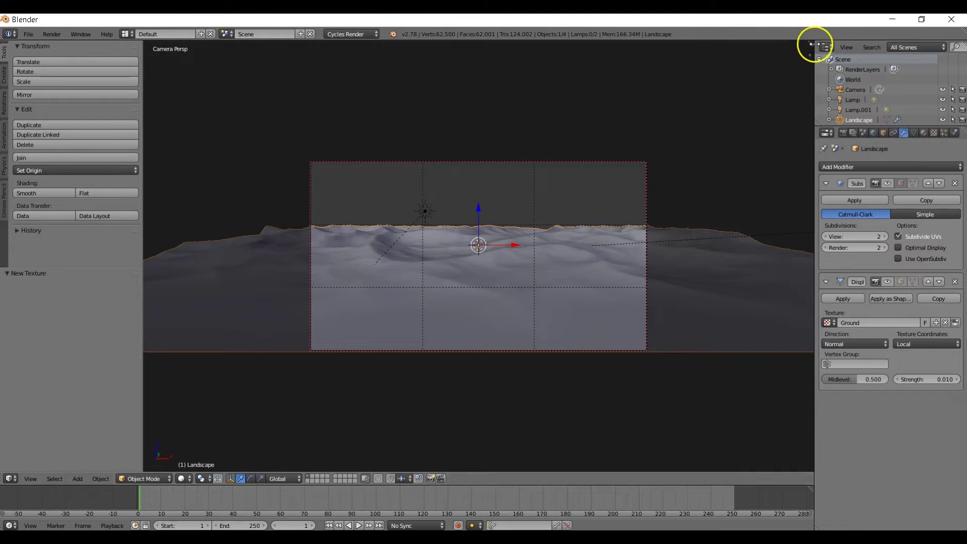
Split the 3D viewport in two, hide the new area's tool shelf and make that area a Node Editor.
drag(809, 40, 541, 150)
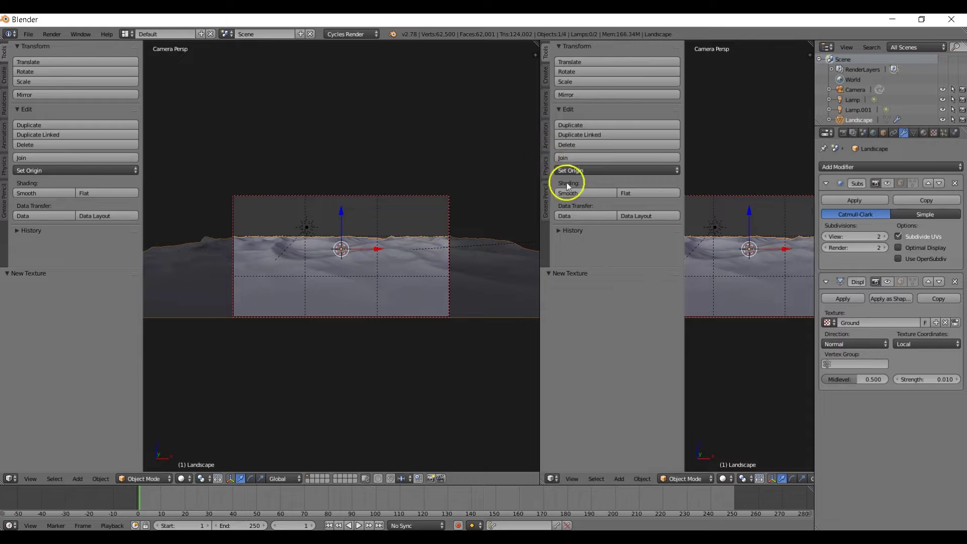
key(t)
key(shift+F3)
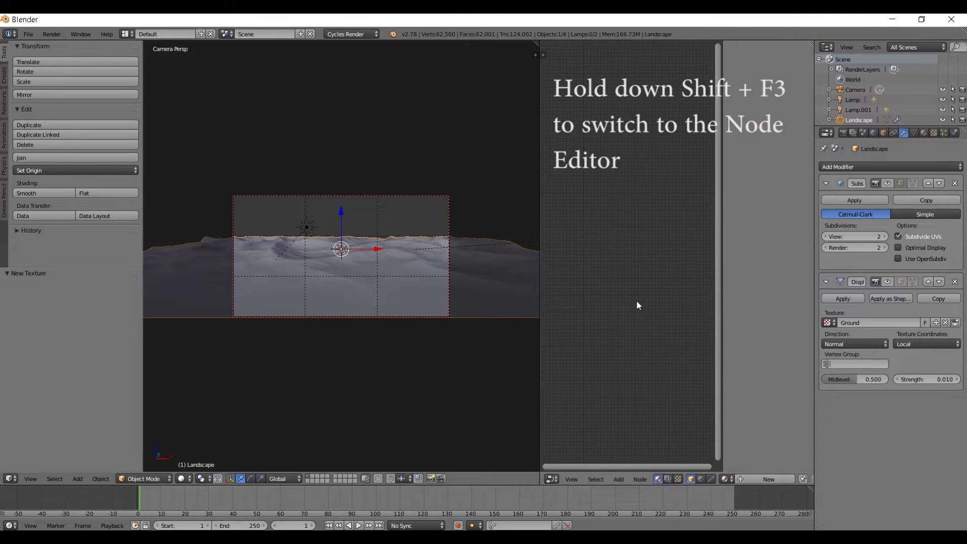
Create a new material for the landscape and move its Diffuse BSDF node farther from the Material Output node.
click(770, 478)
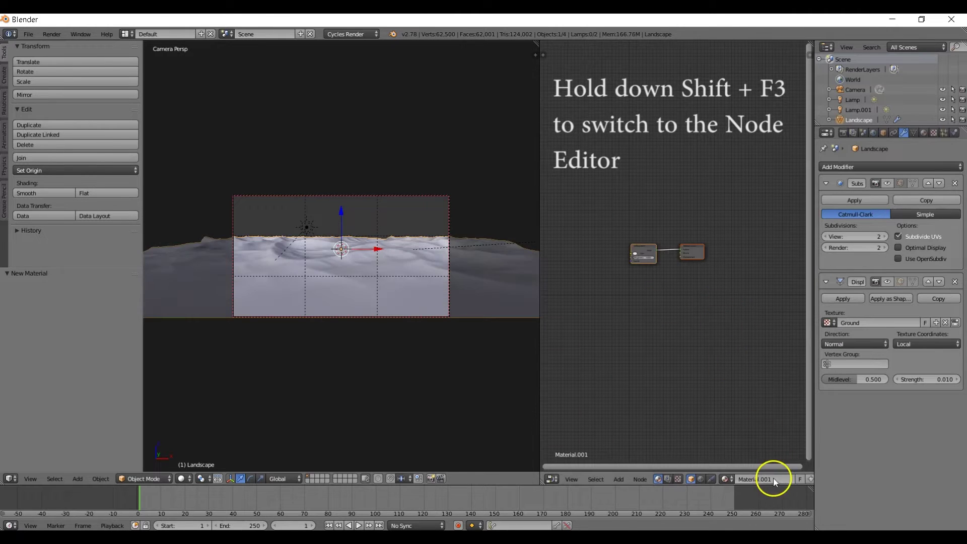
middle_drag(672, 298, 731, 341)
scroll(712, 328, up, 4)
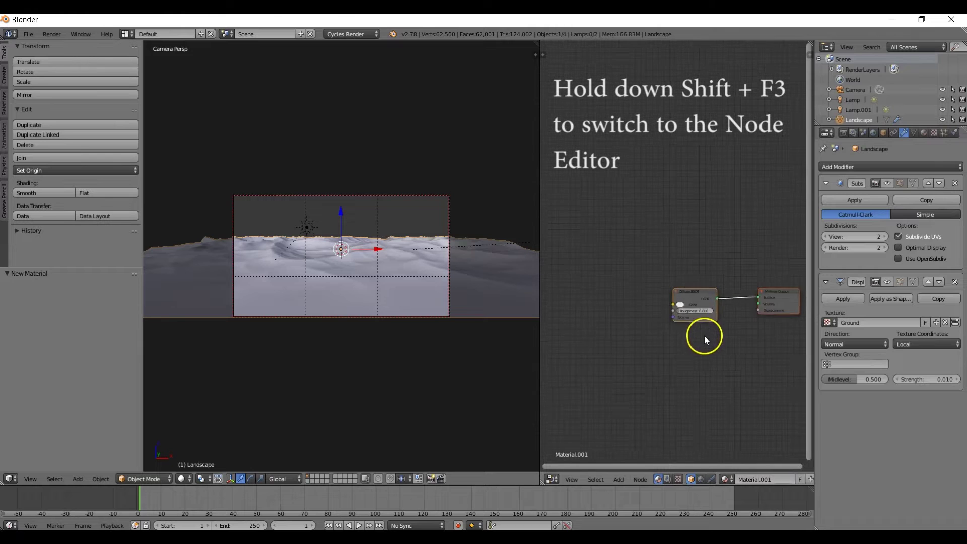
drag(698, 303, 619, 297)
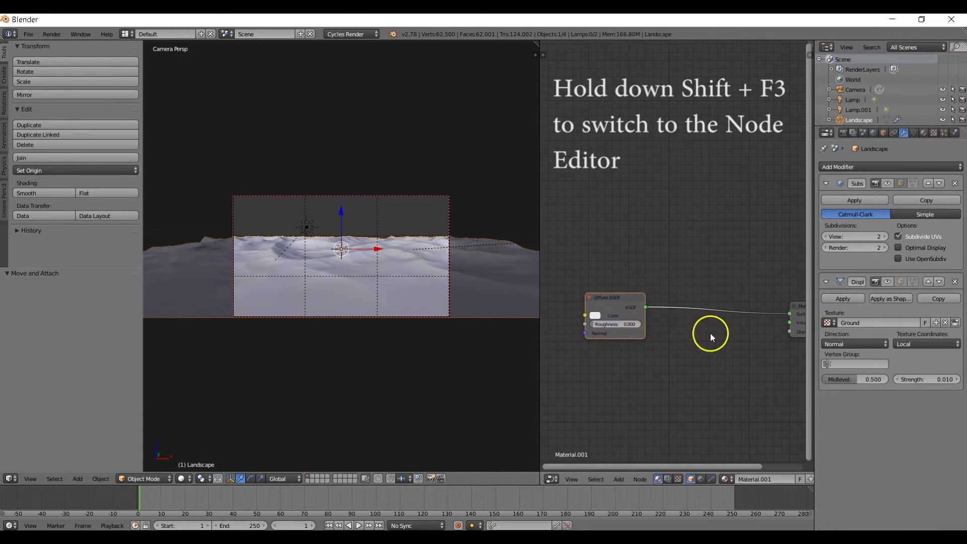
Add a Mix Shader node on the link between the Diffuse BSDF and the Material Output.
key(shift+a)
mouse_move(703, 355)
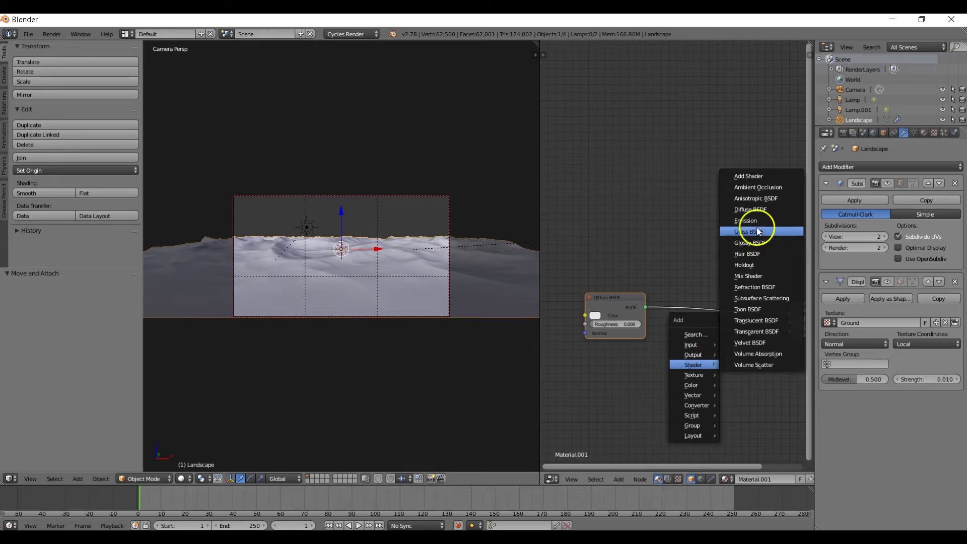
click(756, 276)
click(705, 279)
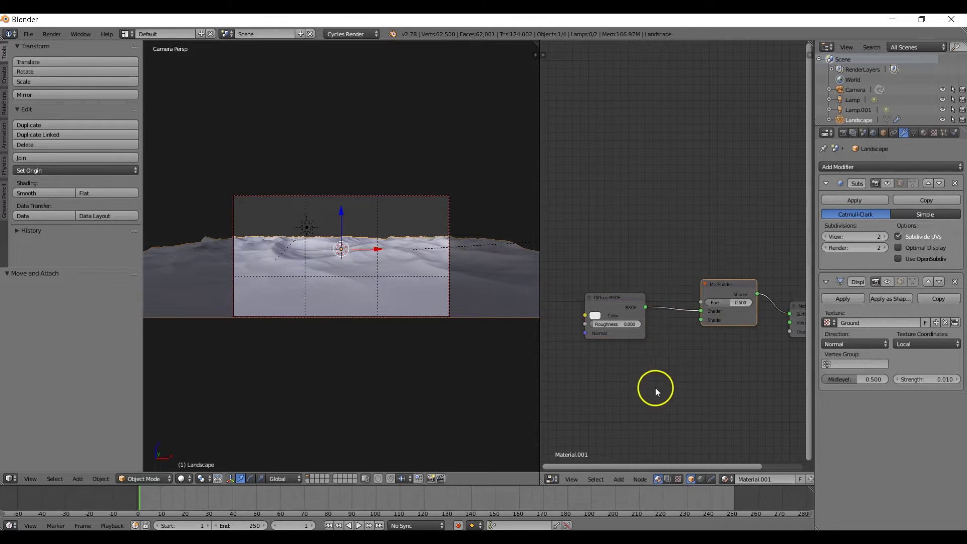
Add a Glossy BSDF node below the Diffuse BSDF and link it to the Mix Shader's second Shader input.
key(shift+a)
mouse_move(650, 388)
click(695, 265)
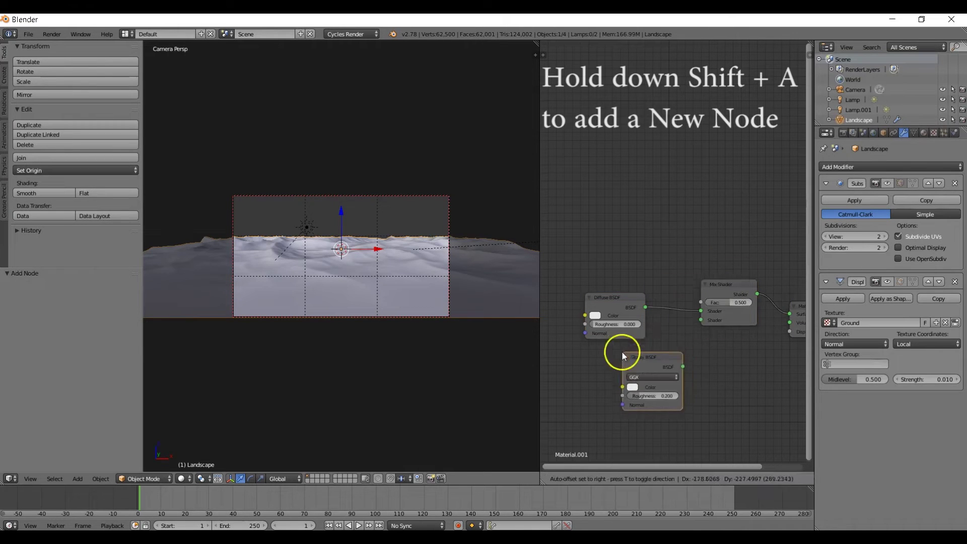
click(585, 346)
drag(647, 361, 701, 321)
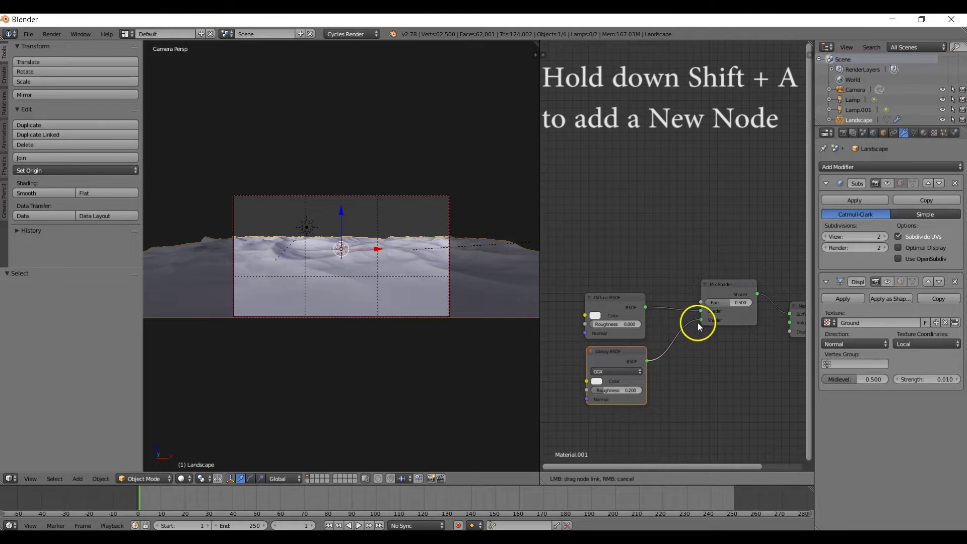
Add a Layer Weight node above the Diffuse BSDF, link its Facing output to the Mix Shader's Fac and set its Blend to 0.05.
key(shift+a)
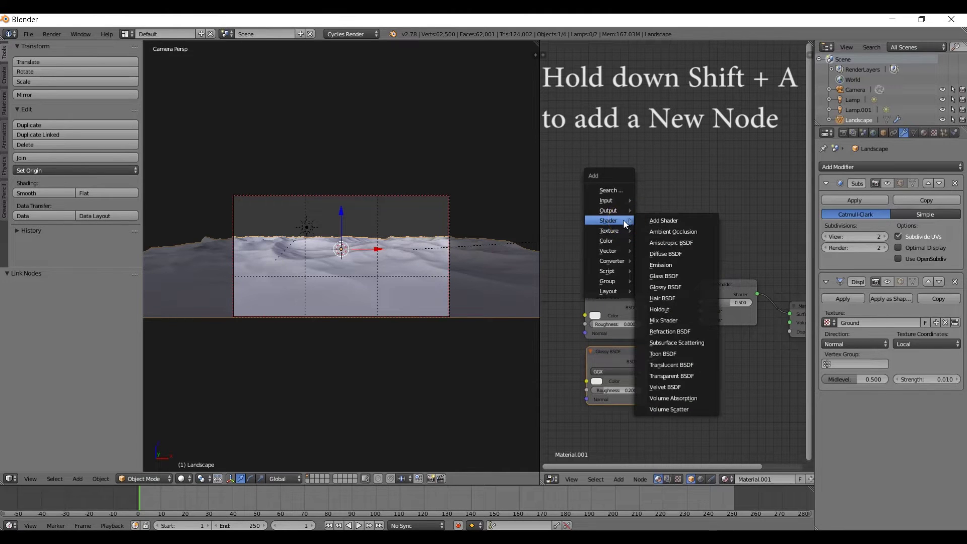
mouse_move(609, 202)
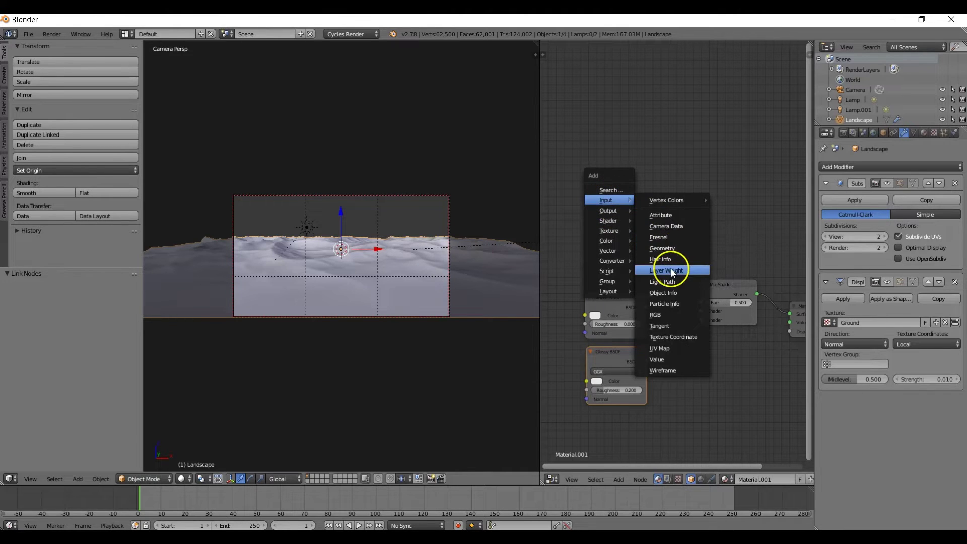
click(672, 270)
click(590, 211)
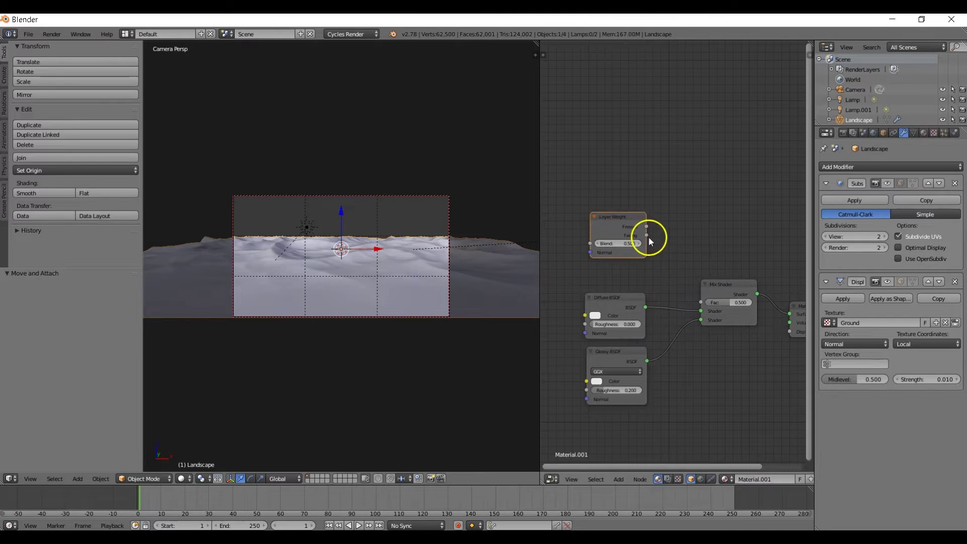
drag(647, 236, 703, 301)
click(619, 243)
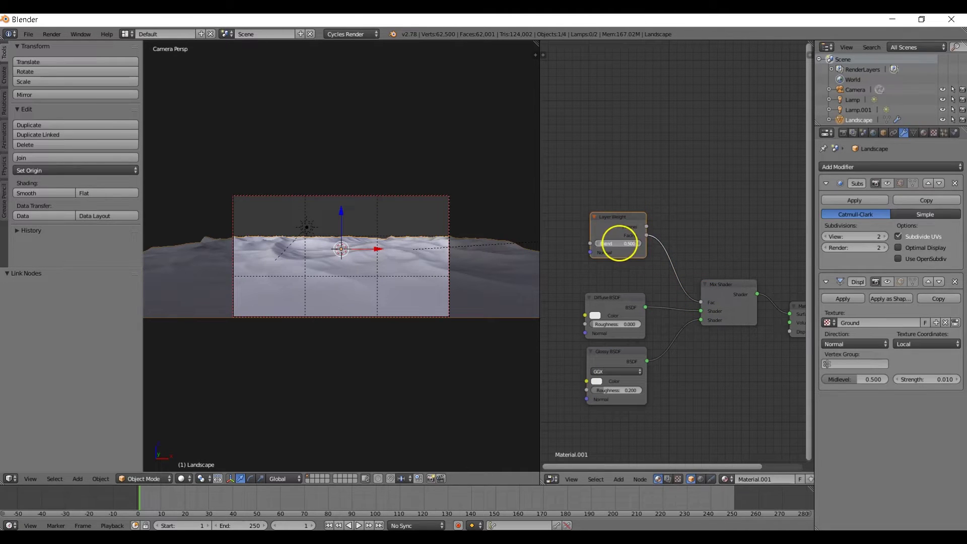
text(.05)
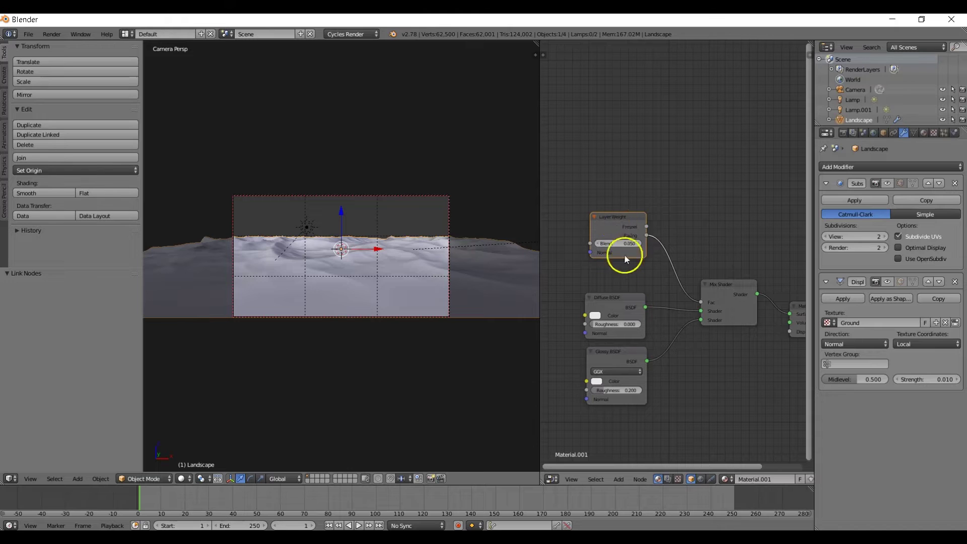
drag(613, 219, 607, 225)
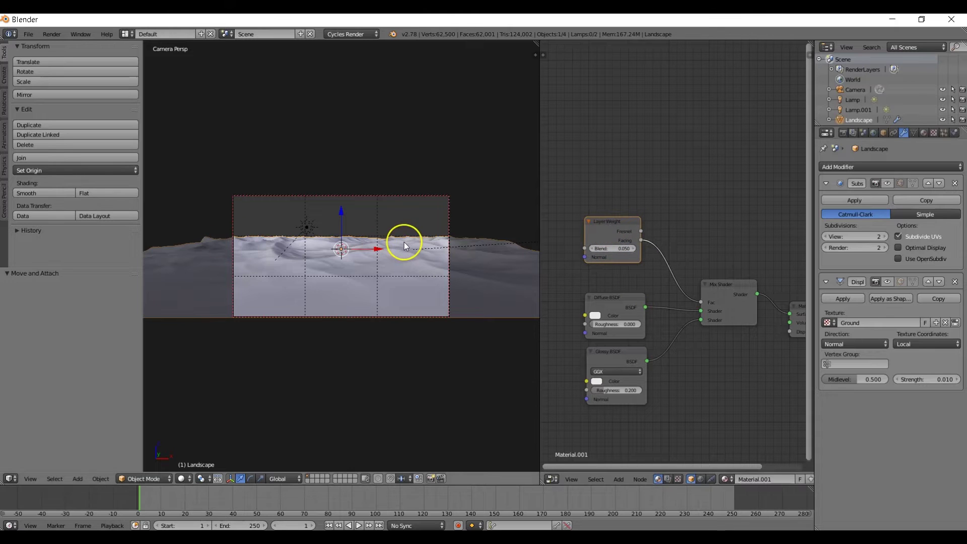
Show the 3D view in rendered shading and change the Diffuse BSDF color to a sandy orange.
key(shift+z)
scroll(404, 245, up, 1)
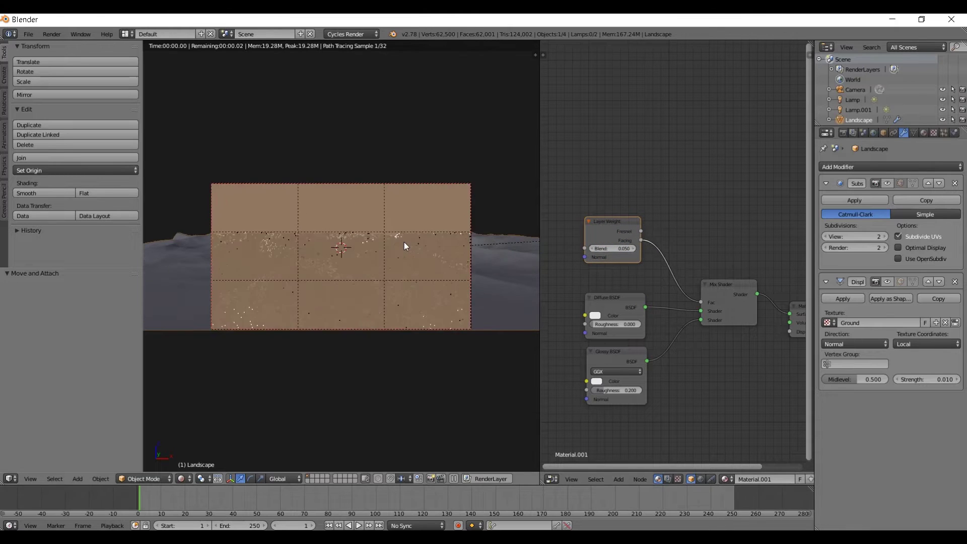
scroll(404, 242, up, 1)
click(595, 316)
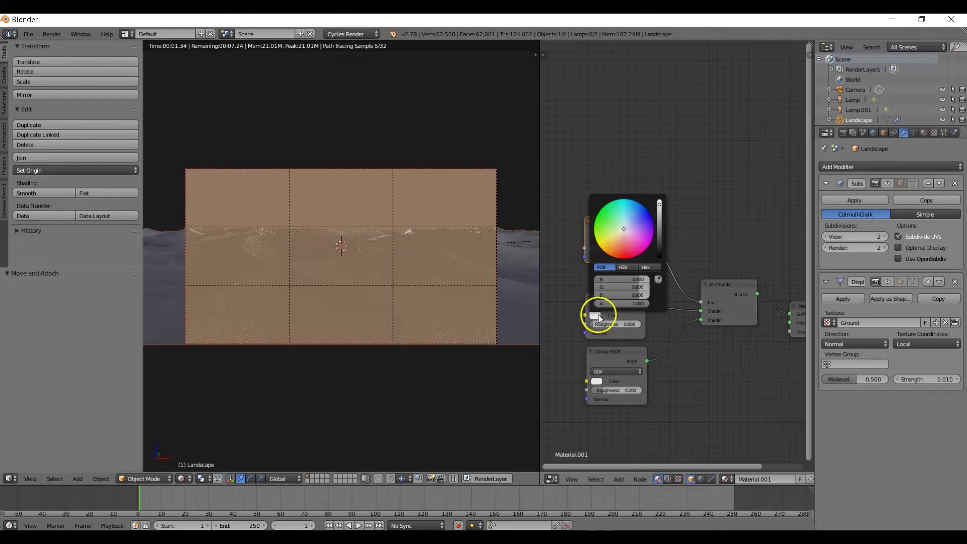
click(619, 238)
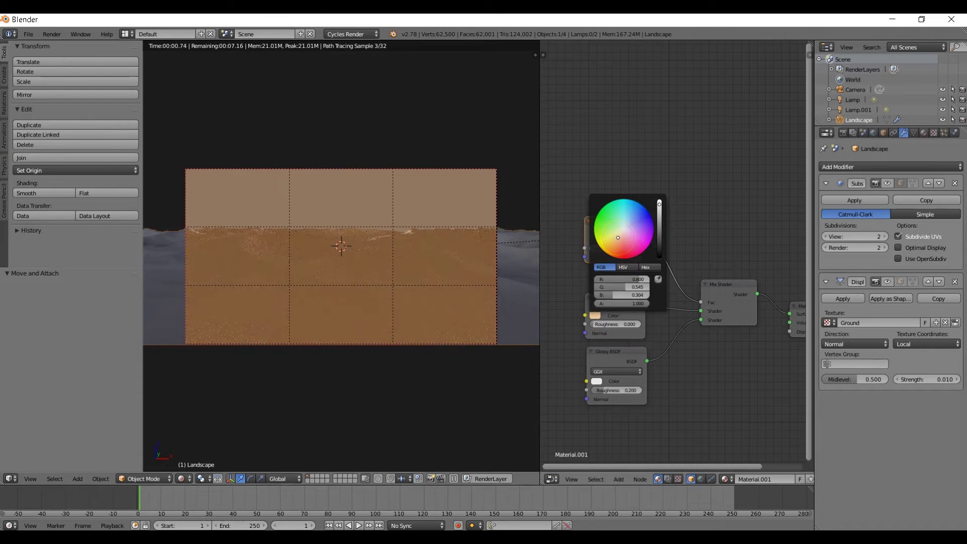
drag(619, 238, 615, 242)
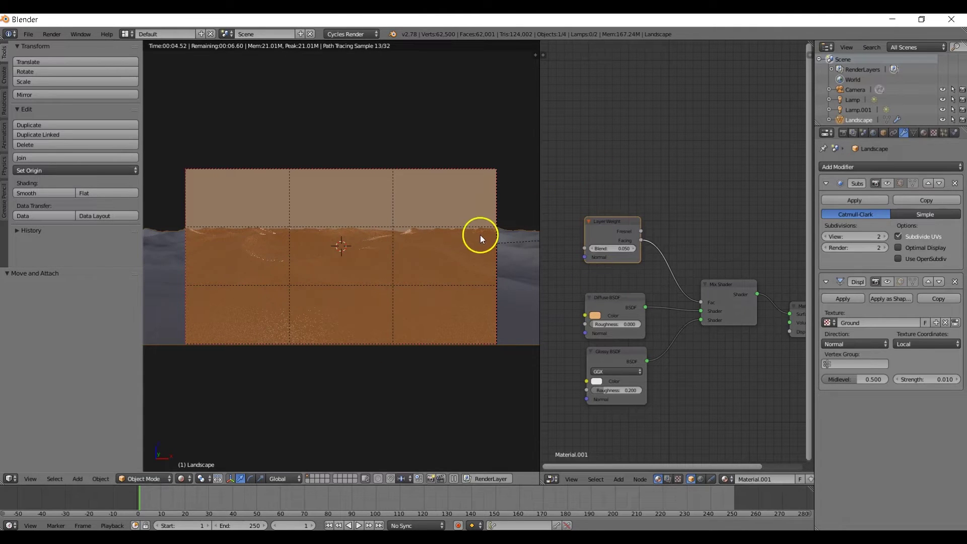
Add a Texture Coordinate node well ahead of the shader nodes, leaving room for texture nodes between them.
middle_drag(672, 216, 554, 191)
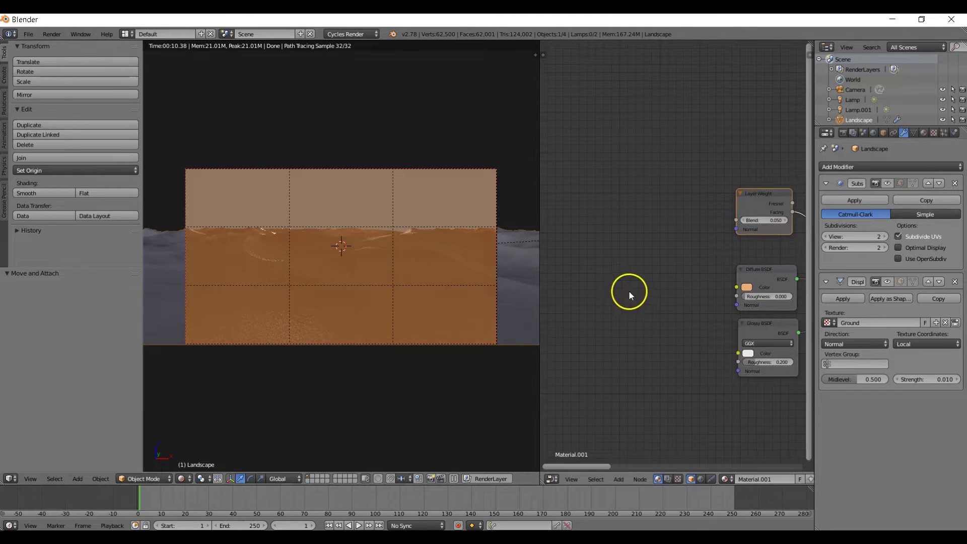
key(shift+a)
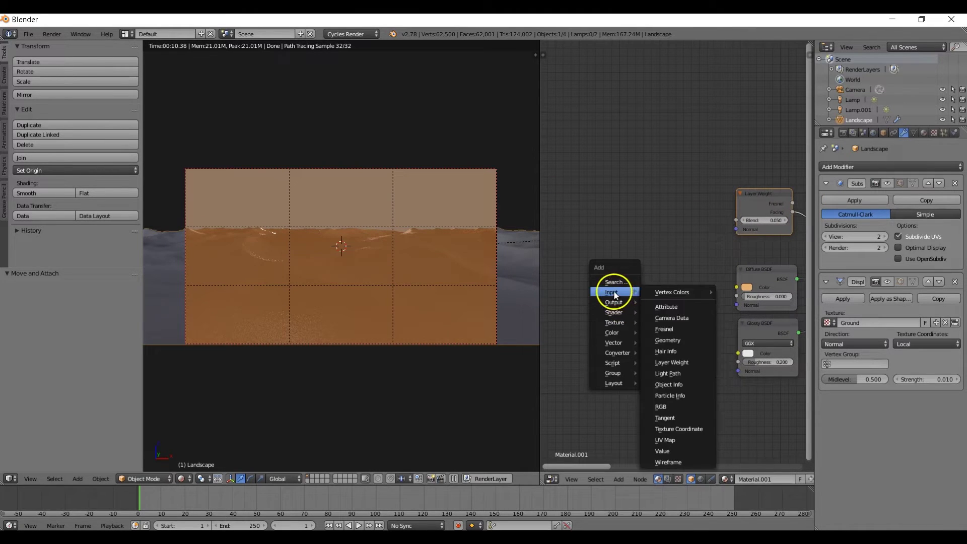
click(680, 429)
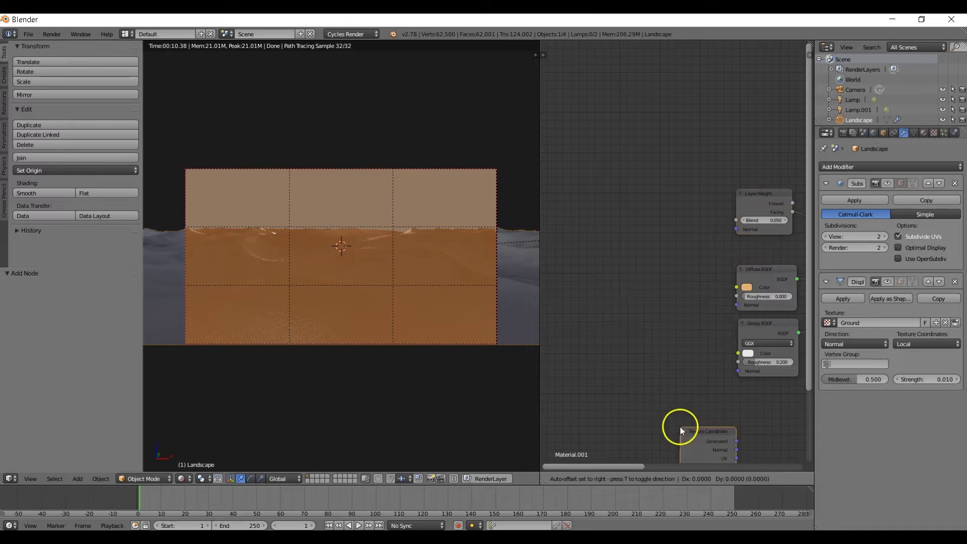
click(566, 285)
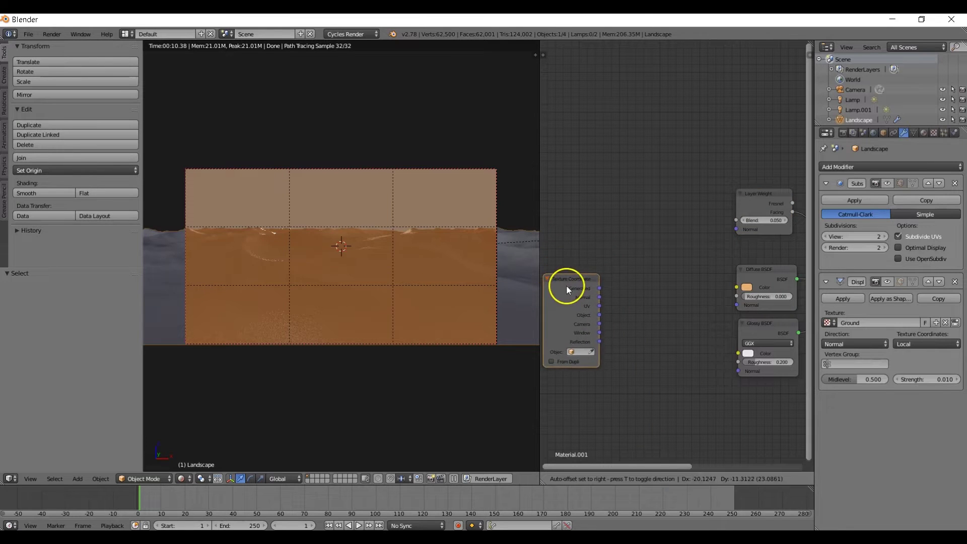
middle_drag(624, 314, 654, 308)
drag(599, 300, 587, 298)
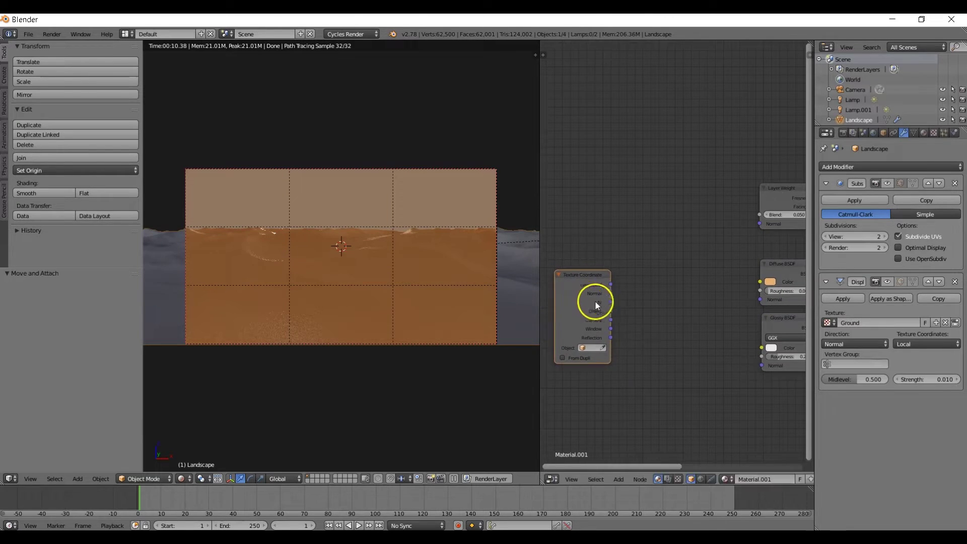
Add a Wave Texture node and link the Texture Coordinate's Object output to its Vector input.
key(shift+a)
mouse_move(682, 347)
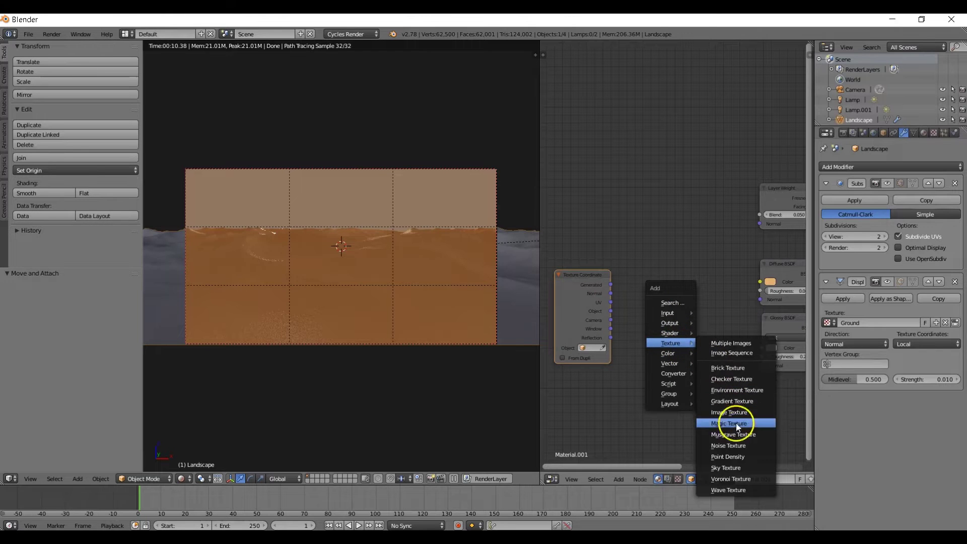
click(726, 487)
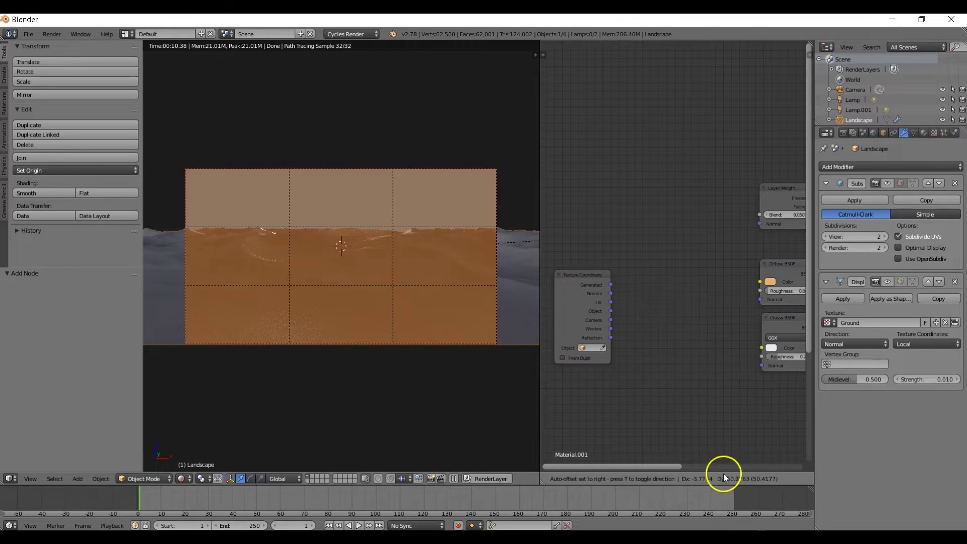
click(651, 301)
drag(611, 311, 651, 349)
middle_drag(717, 335, 624, 304)
click(706, 314)
key(a)
Add a Bump node after the Wave Texture and link the texture's Fac output to the Bump's Height.
key(shift+a)
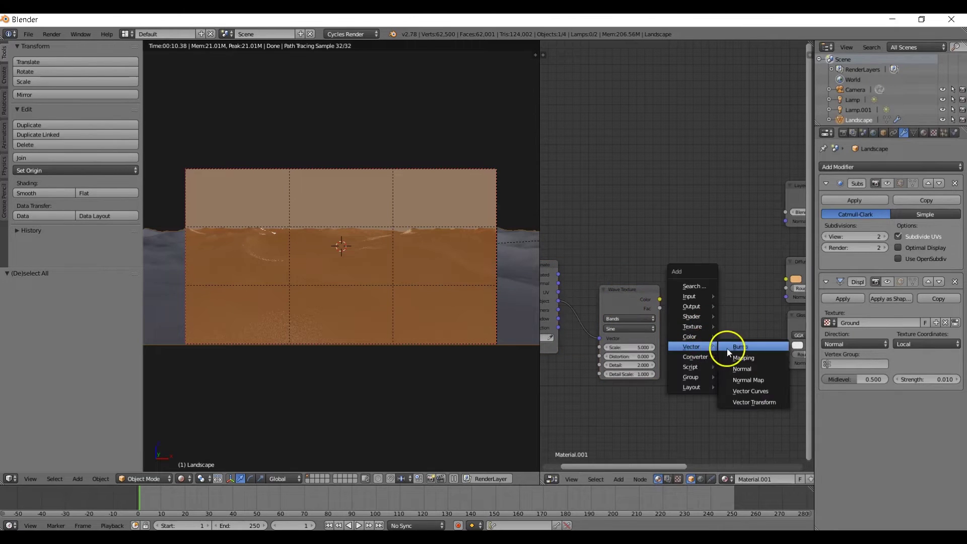
click(730, 347)
click(700, 313)
drag(660, 308, 696, 366)
Set the Bump strength to 0.1 and link its Normal output to the Normal inputs of the Diffuse and Glossy BSDF nodes.
double_click(728, 347)
key(BackSpace)
middle_drag(766, 400, 728, 406)
drag(717, 332, 751, 367)
Set the Wave Texture's Scale to 3, Detail to 8 and Distortion to 10.
middle_drag(661, 268, 714, 253)
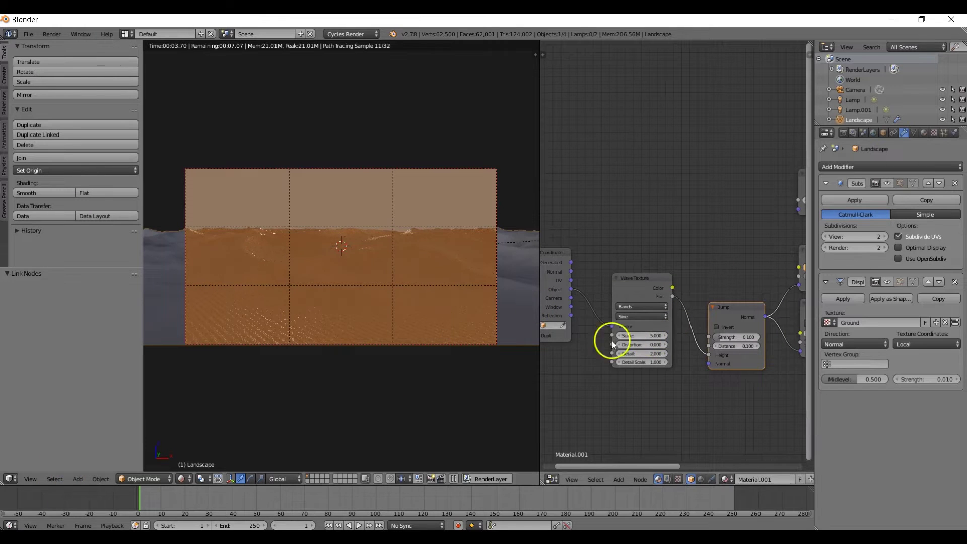
text(3)
key(Return)
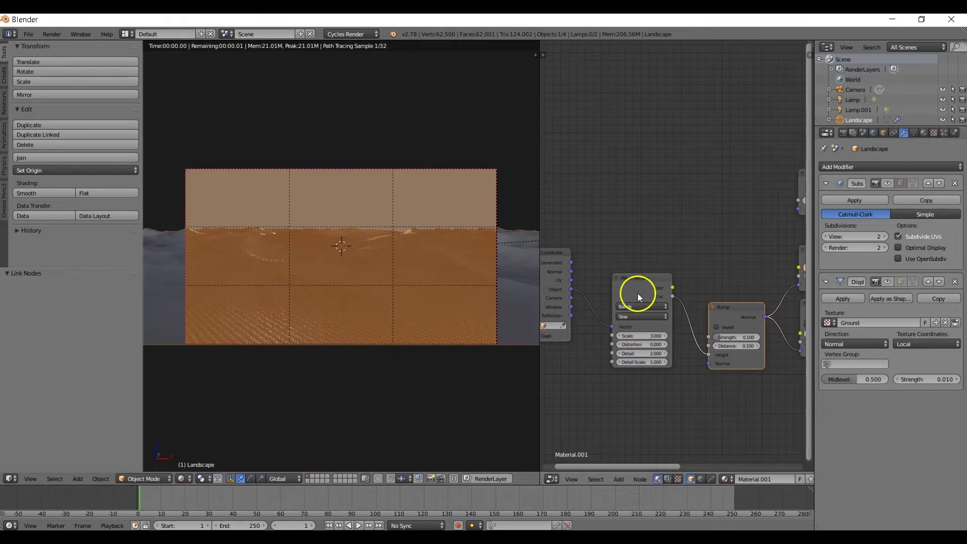
text(8)
key(Return)
click(641, 345)
text(10)
key(Return)
Move the Texture Coordinate node aside, add a Noise Texture above the Wave Texture and link the Object output to its Vector.
middle_drag(631, 230, 686, 271)
drag(611, 298, 546, 302)
key(shift+a)
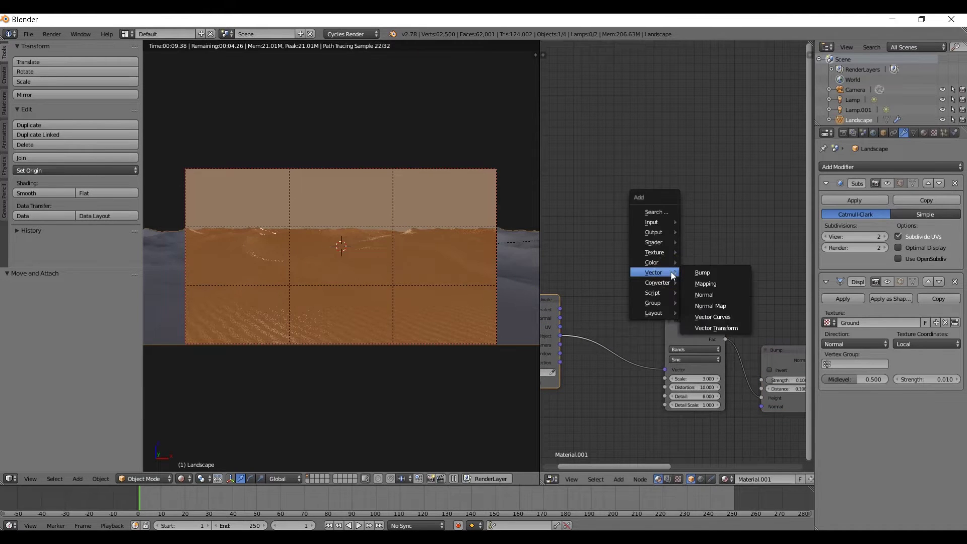
mouse_move(664, 252)
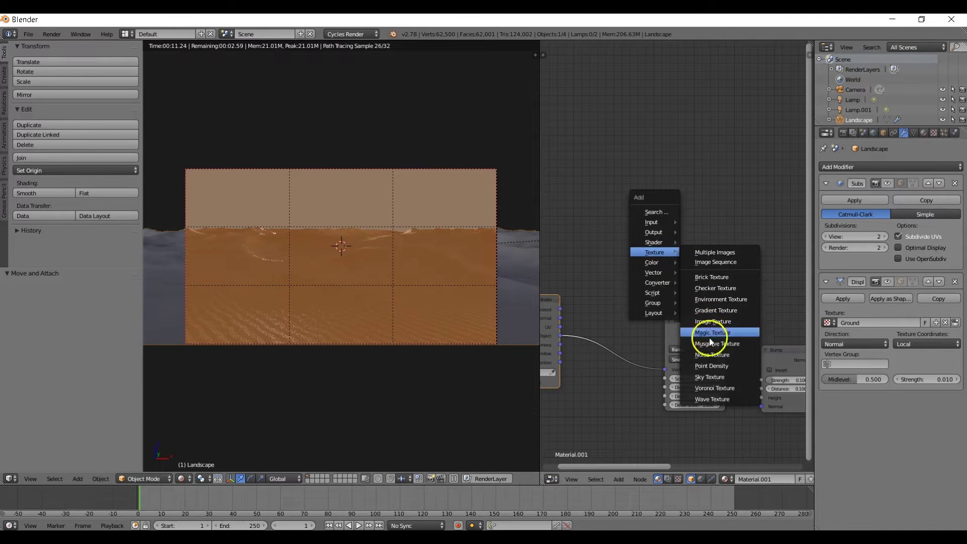
click(711, 355)
click(668, 243)
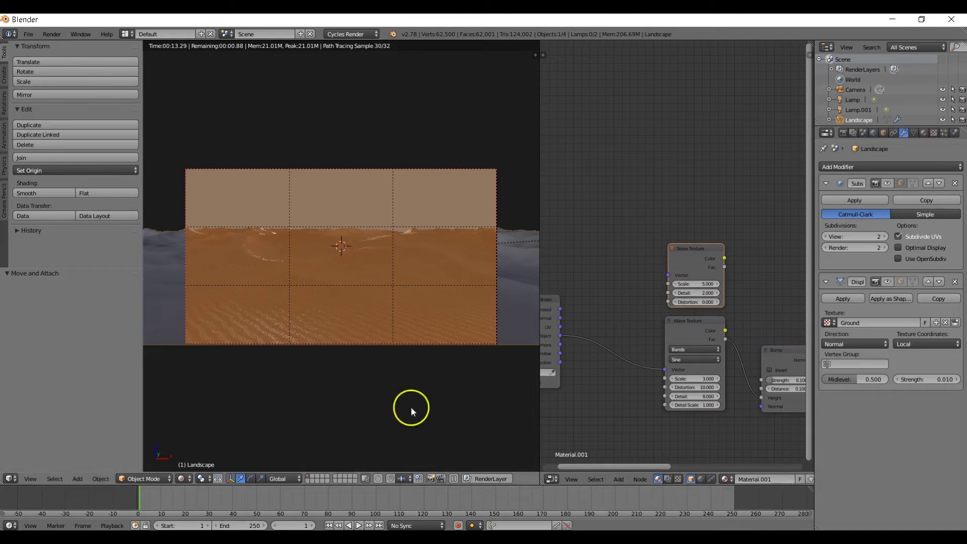
drag(561, 336, 670, 274)
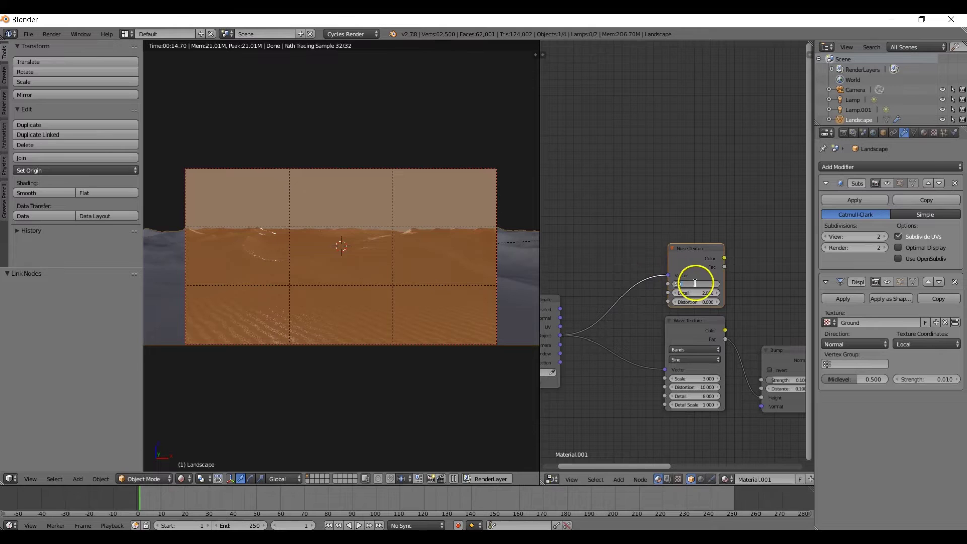
Set the Noise Texture's Scale to 3 and Detail to 8, and move both texture nodes farther from the Bump node.
text(3)
click(700, 293)
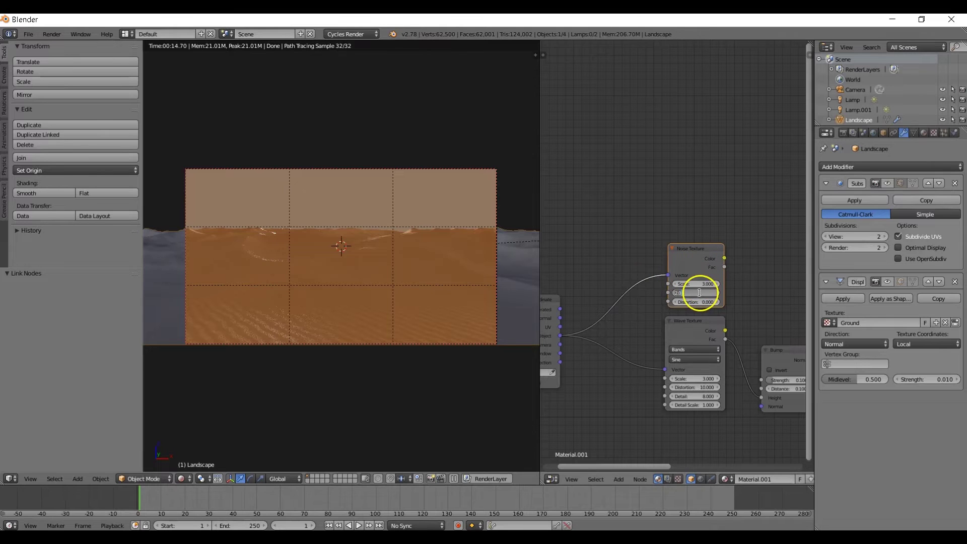
text(8)
middle_drag(782, 295, 762, 296)
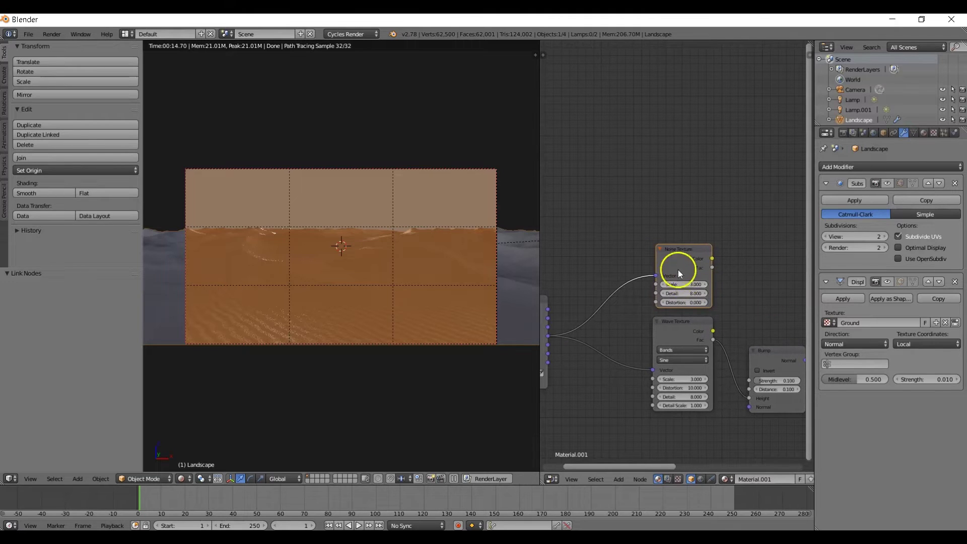
drag(679, 275, 650, 272)
drag(670, 323, 645, 325)
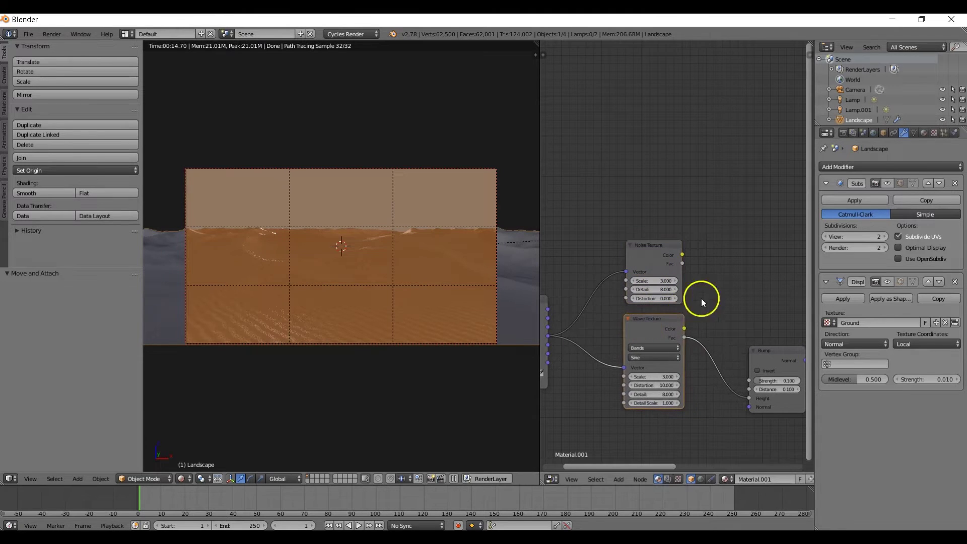
Add a MixRGB node, linking the Noise Texture's Fac to Color1 and the Wave Texture's Fac to Color2.
key(shift+a)
mouse_move(709, 297)
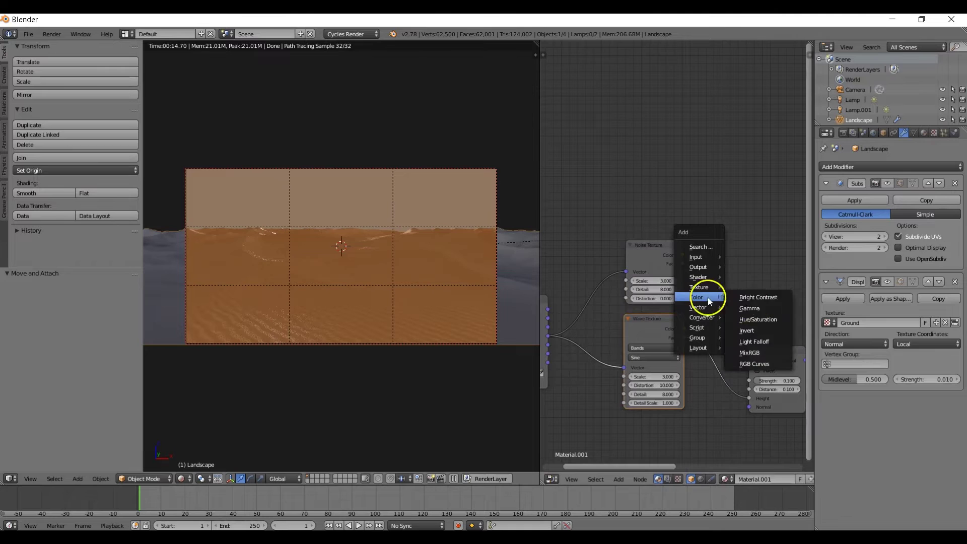
click(759, 354)
click(715, 257)
drag(682, 263, 711, 319)
Set the MixRGB blend type to Screen and link its Color output to the Bump's Height input.
click(742, 281)
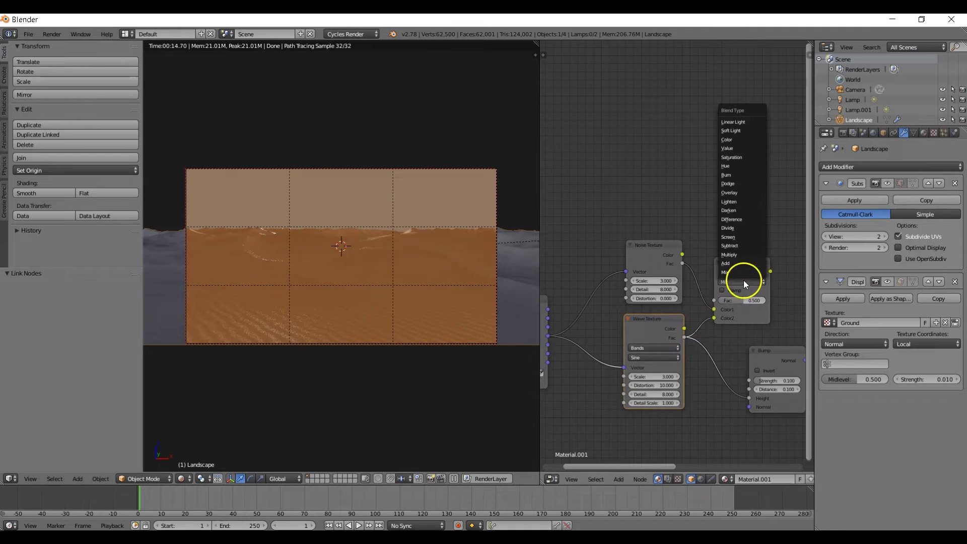
click(737, 238)
drag(771, 272, 783, 307)
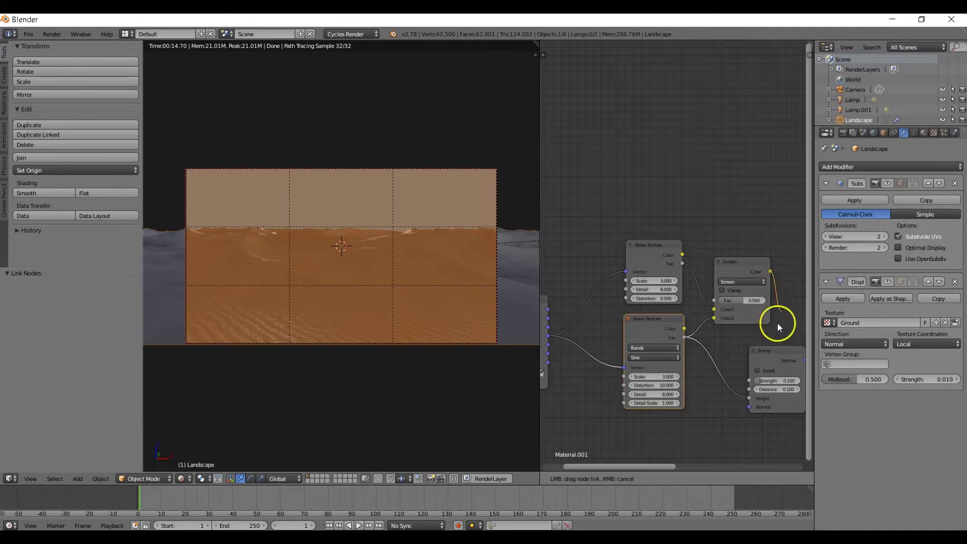
drag(742, 392, 748, 398)
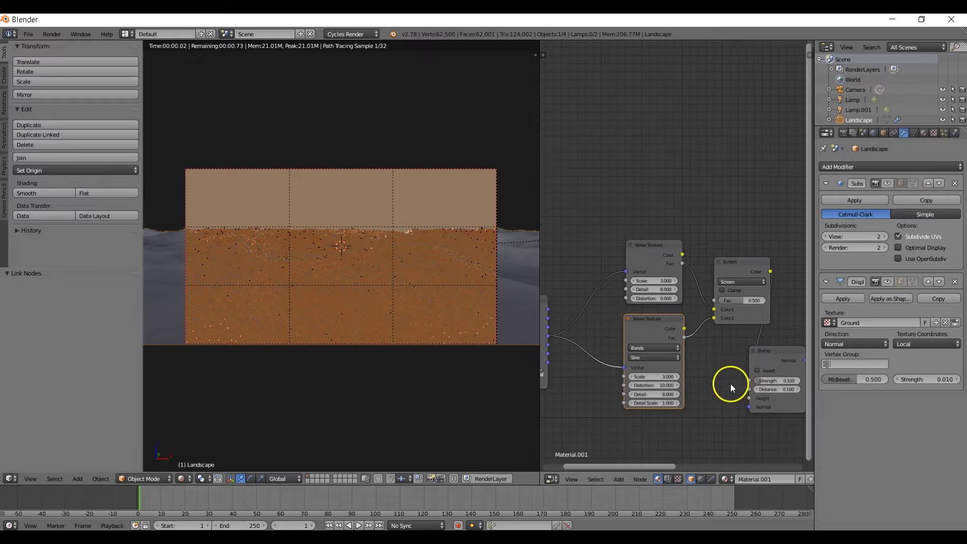
Add a Mapping node fed by the Texture Coordinate's Object output and set its Y rotation to 90°.
middle_drag(719, 373, 555, 375)
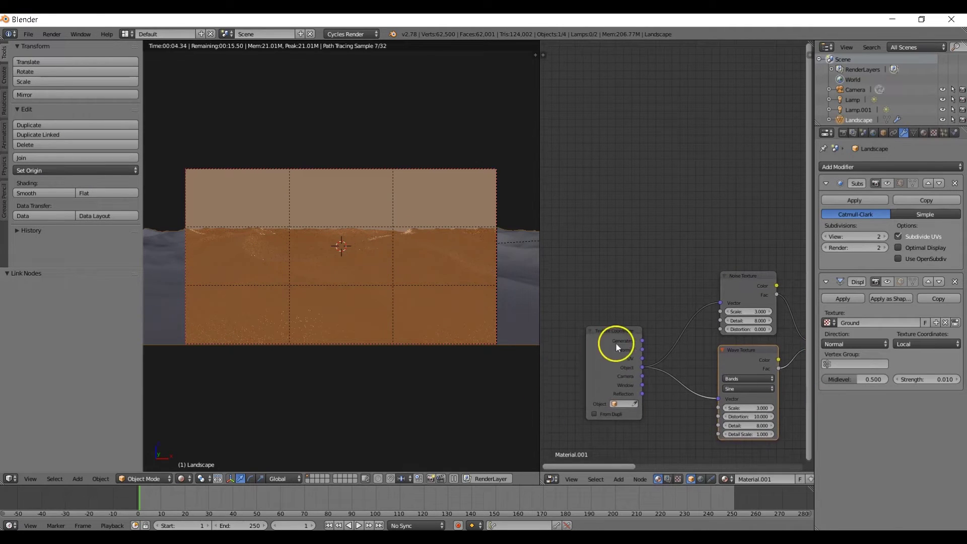
drag(616, 344, 534, 338)
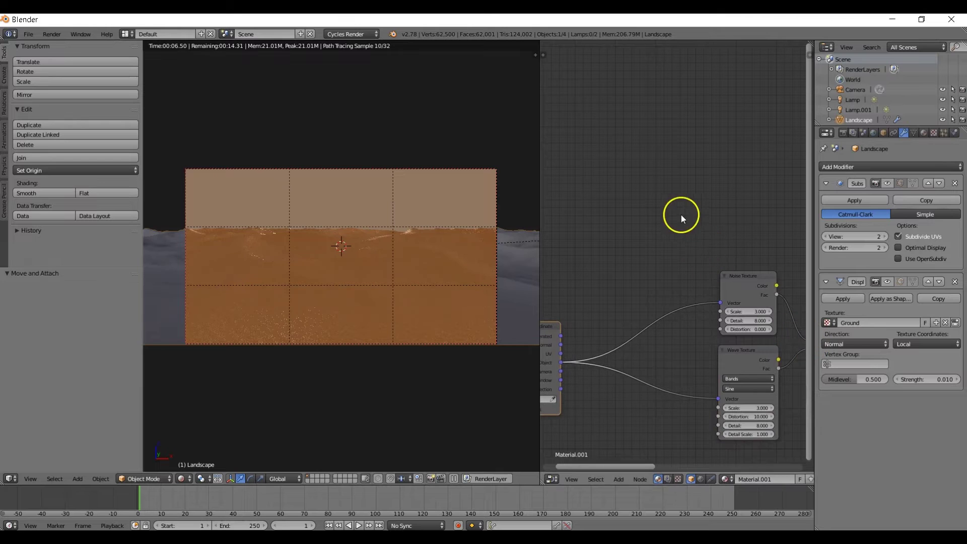
key(shift+a)
mouse_move(672, 200)
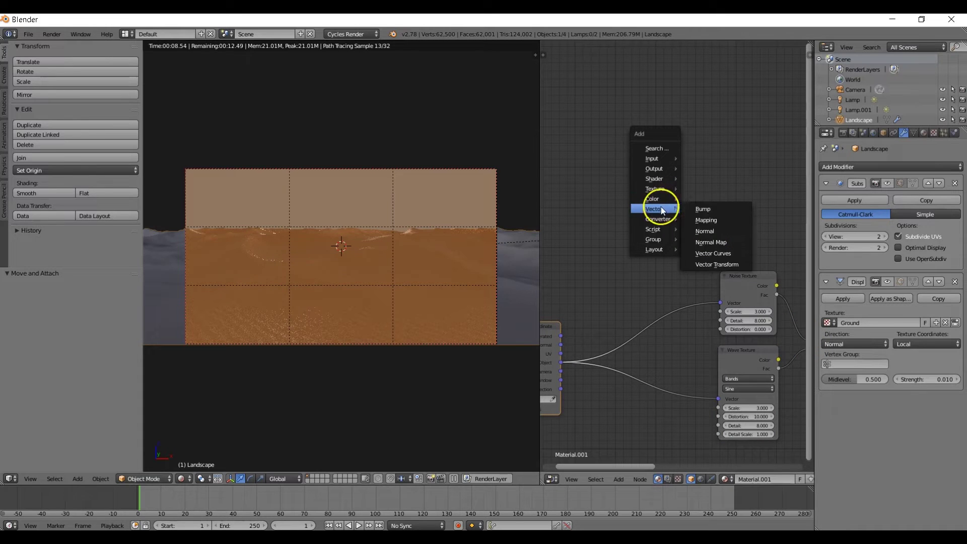
click(700, 216)
click(582, 171)
drag(561, 360, 582, 275)
click(642, 225)
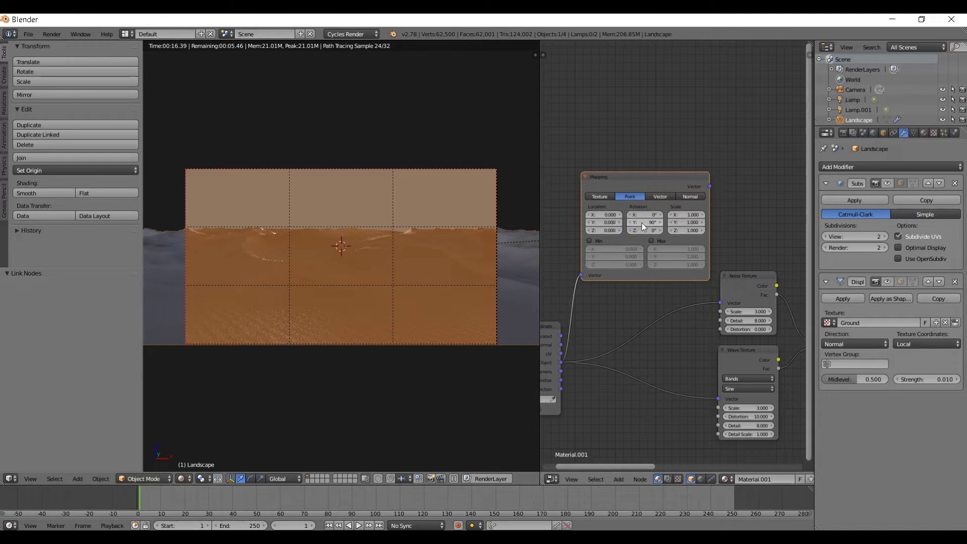
Add a Gradient Texture node beside the Mapping node and link the Mapping's Vector output to its Vector input.
middle_drag(750, 213, 688, 210)
key(shift+a)
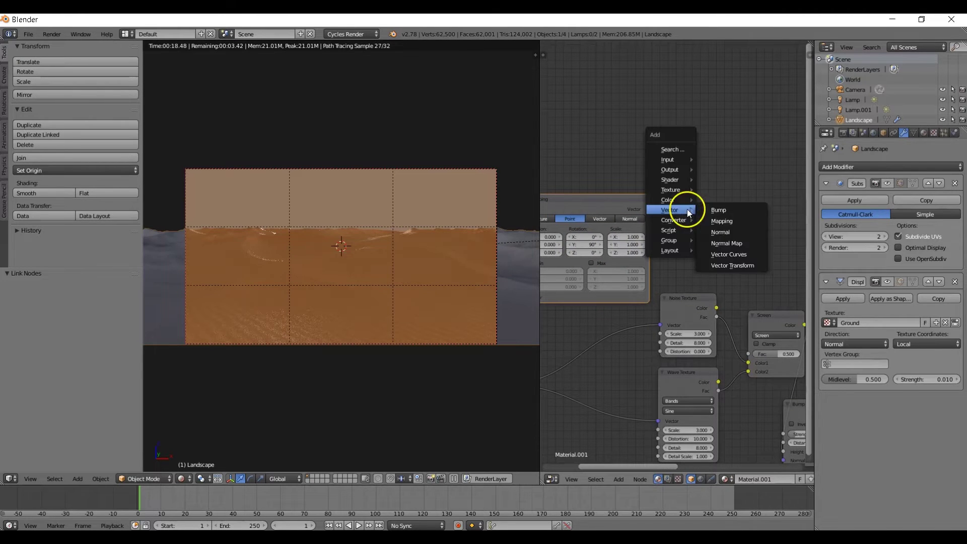
mouse_move(672, 190)
click(727, 248)
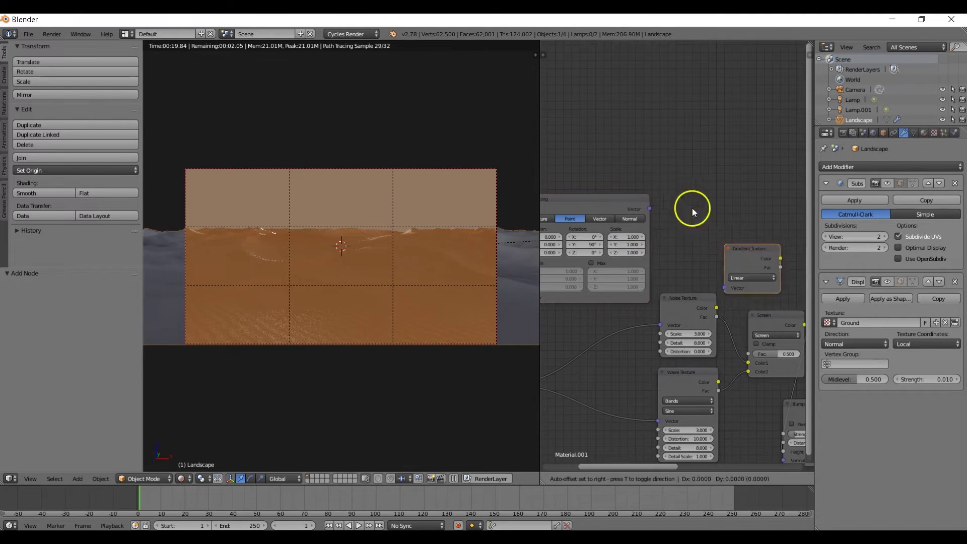
click(656, 200)
drag(651, 208, 667, 240)
Preview the Gradient Texture on the landscape through the emission viewer and set its gradient type to Quadratic.
ctrl+shift+click(692, 201)
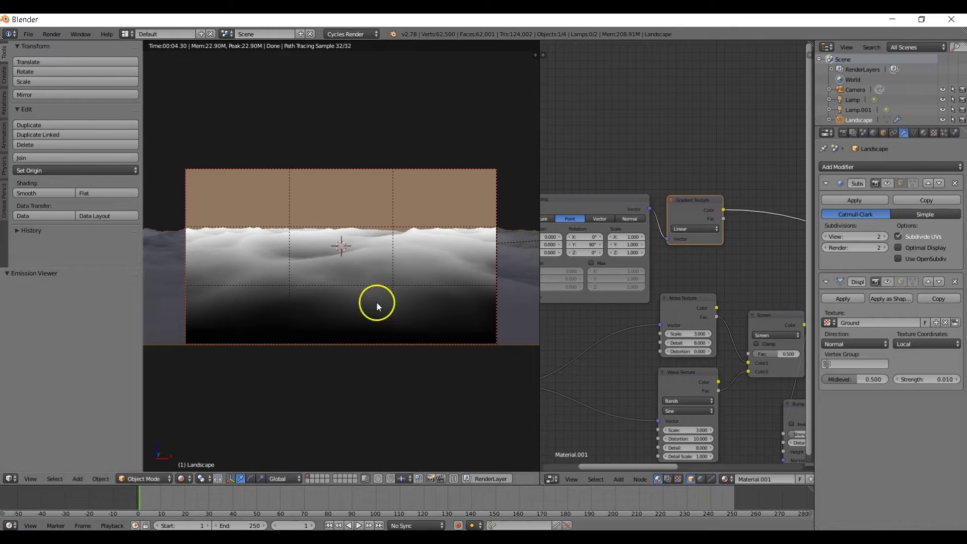
click(710, 228)
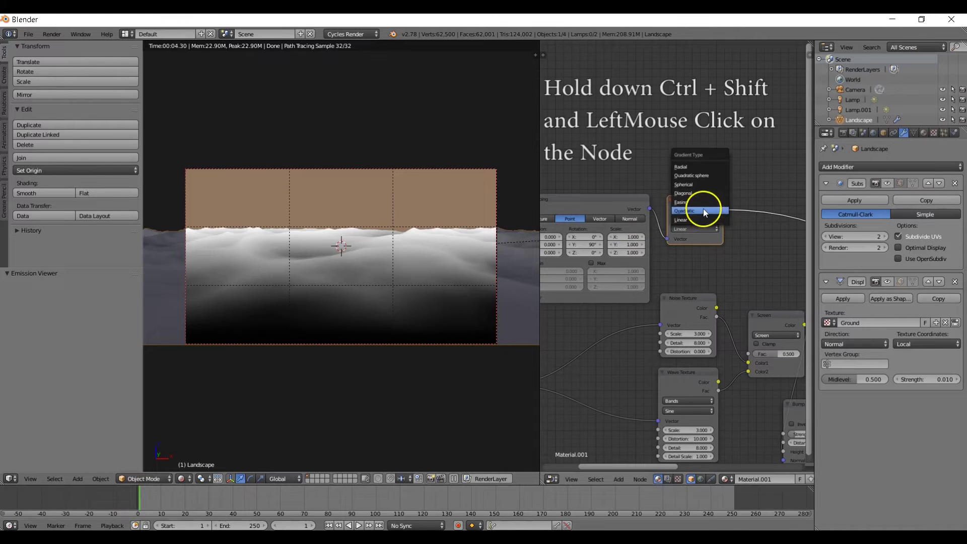
click(704, 210)
Insert a ColorRamp node after the Gradient Texture and slide its white stop to position 0.168.
middle_drag(735, 265, 630, 260)
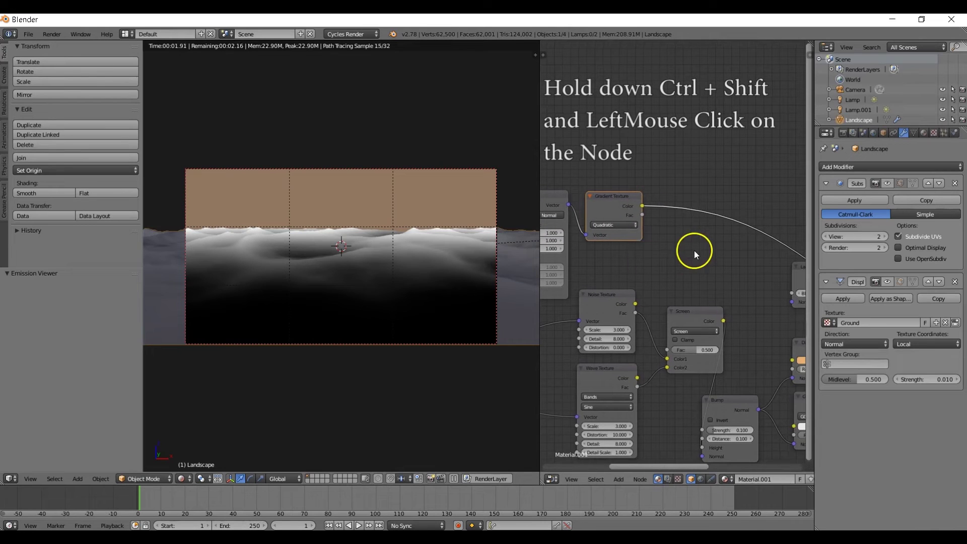
key(shift+a)
mouse_move(700, 282)
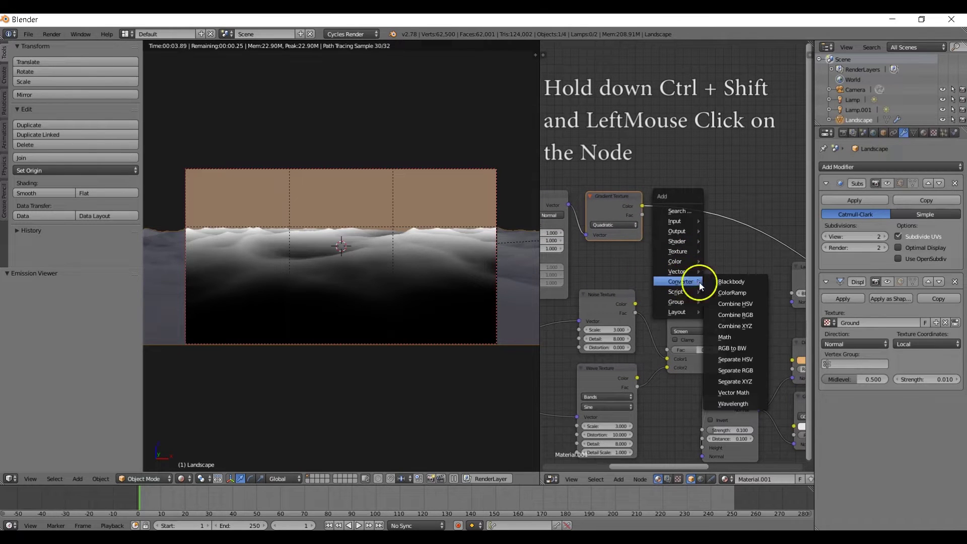
click(738, 285)
click(669, 185)
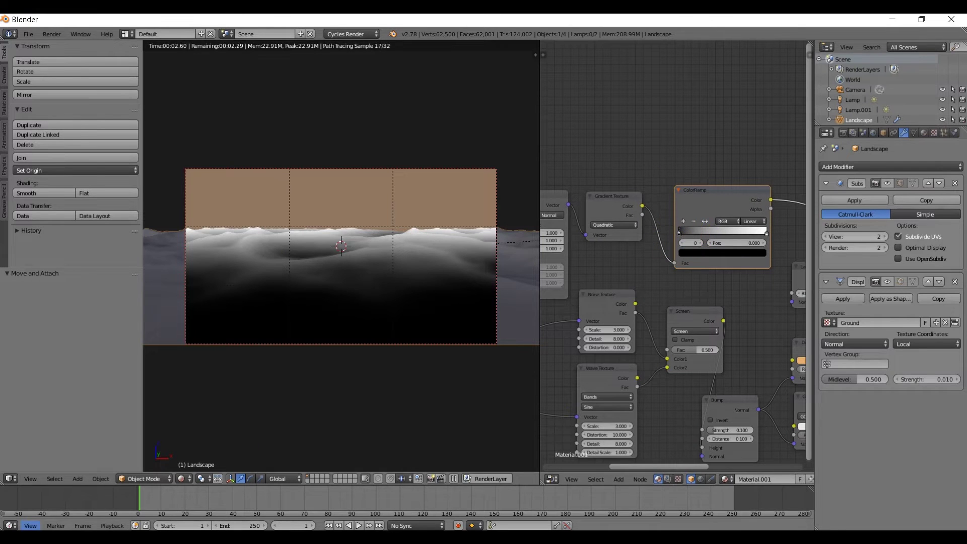
drag(766, 233, 694, 234)
click(684, 234)
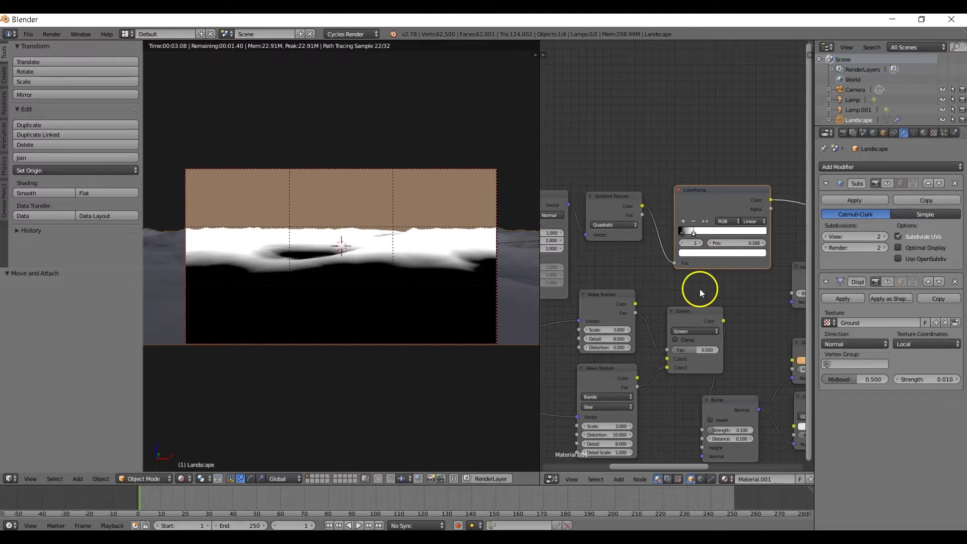
Select the Texture Coordinate, Mapping, Gradient Texture and ColorRamp nodes and move them together away from the shader nodes.
ctrl+scroll(700, 288, left, 3)
scroll(555, 350, down, 1)
right_click(640, 227)
shift+right_click(737, 227)
shift+right_click(803, 224)
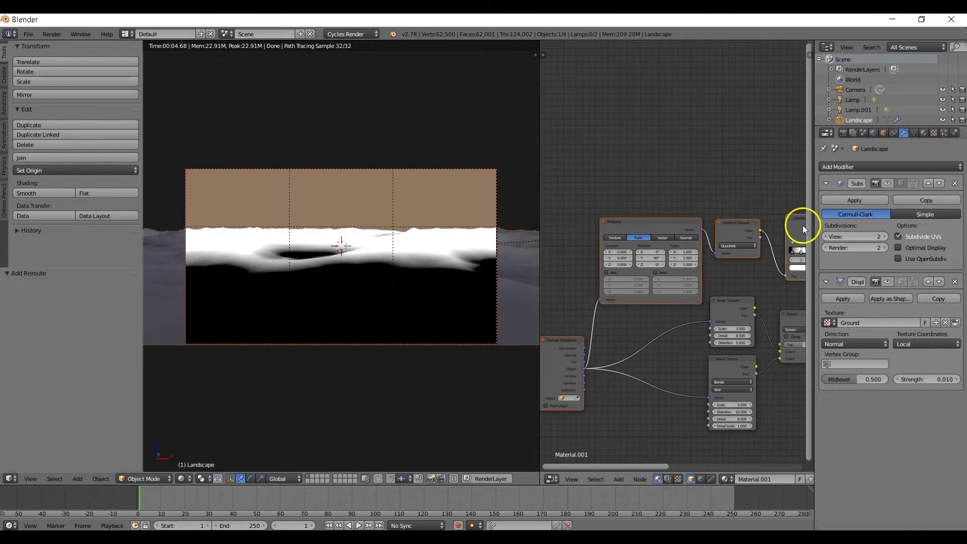
drag(803, 230, 691, 220)
ctrl+scroll(721, 235, right, 1)
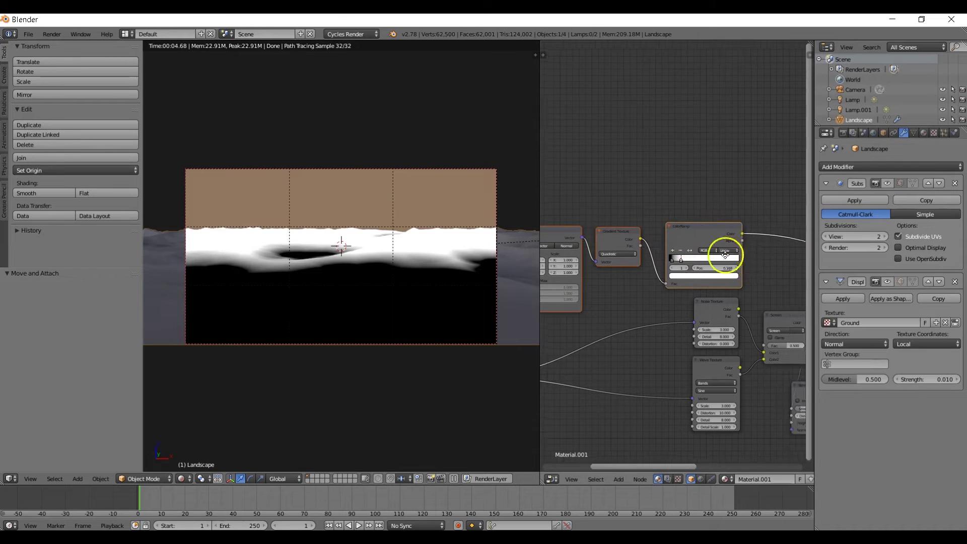
Link the ColorRamp's Color to the Screen node's Fac and move the Noise Texture, Wave Texture and ColorRamp nodes farther from it.
middle_drag(725, 254, 674, 244)
drag(662, 213, 683, 324)
drag(642, 281, 600, 287)
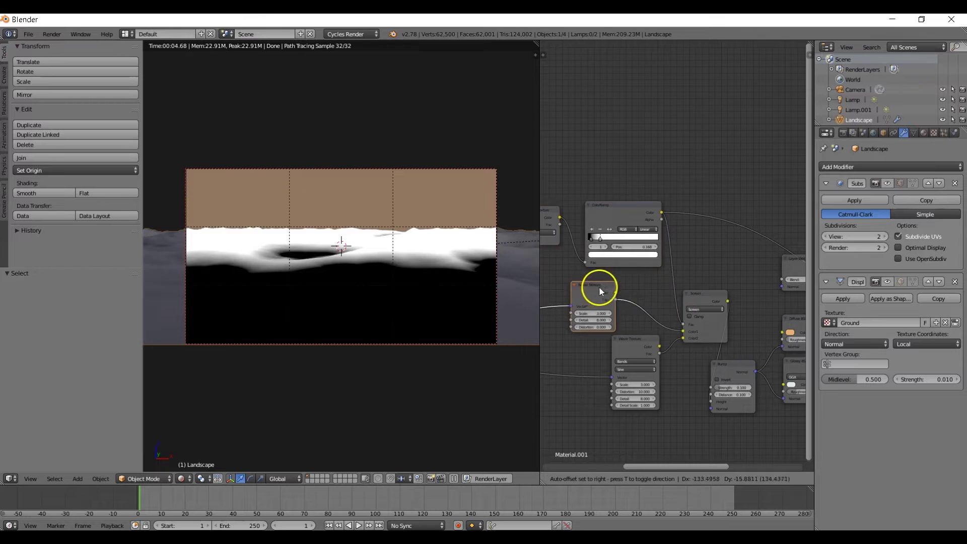
drag(627, 343, 590, 350)
drag(619, 215, 603, 215)
Insert an Invert node between the ColorRamp and the Screen node's Fac, and preview the Screen node's output on the landscape.
key(shift+a)
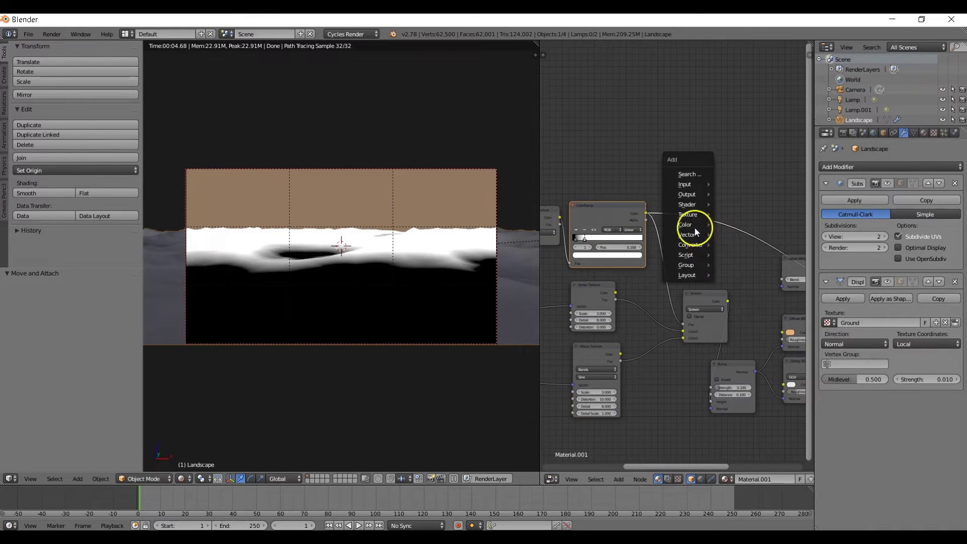
mouse_move(694, 226)
click(735, 258)
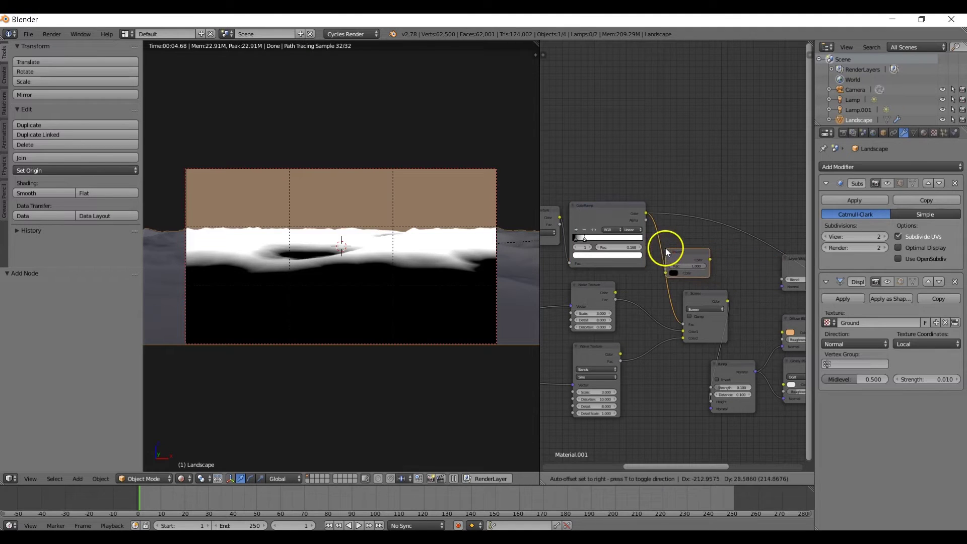
click(660, 250)
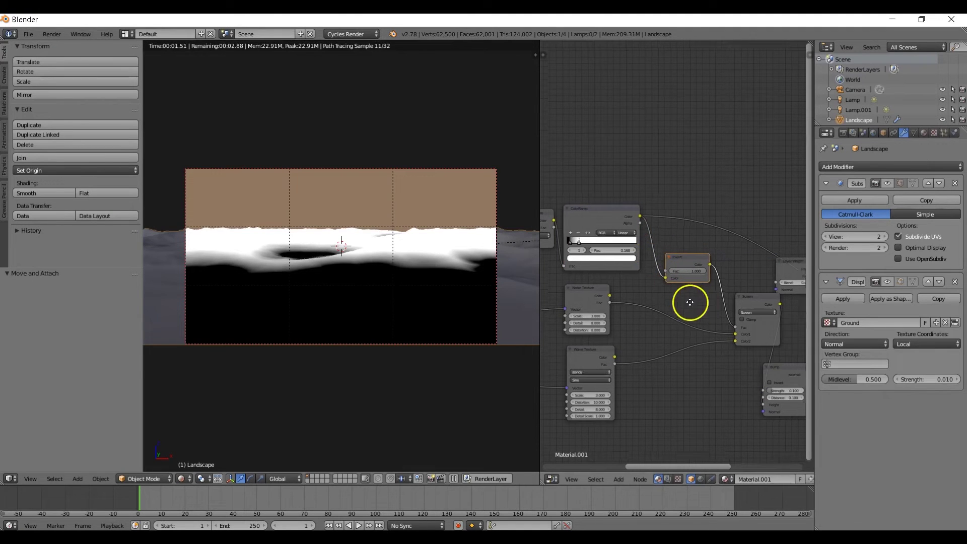
scroll(701, 298, right, 3)
mouse_move(711, 297)
mouse_down()
mouse_move(694, 298)
mouse_move(705, 296)
mouse_up()
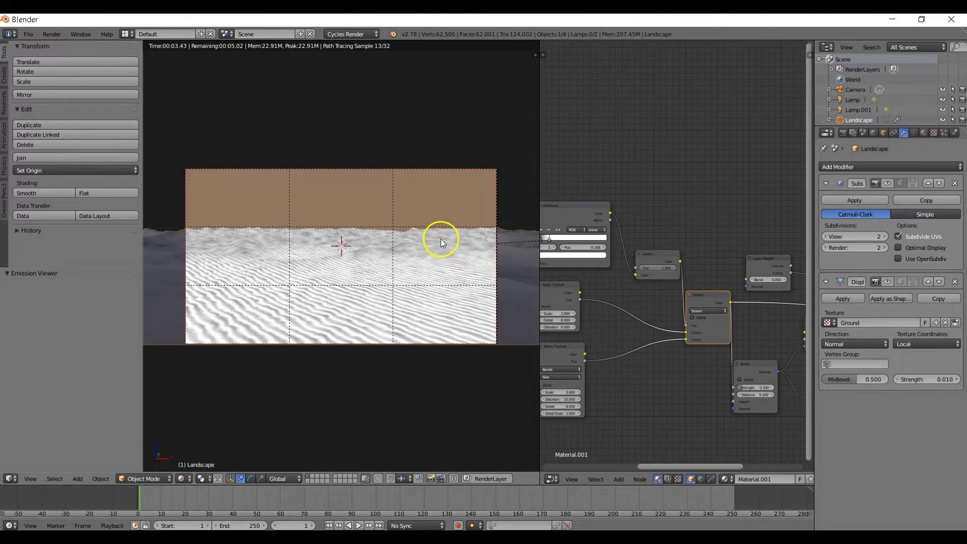
Tighten the ColorRamp's transition by sliding its white stop closer to the black stop.
middle_drag(615, 294, 687, 307)
scroll(686, 308, up, 1)
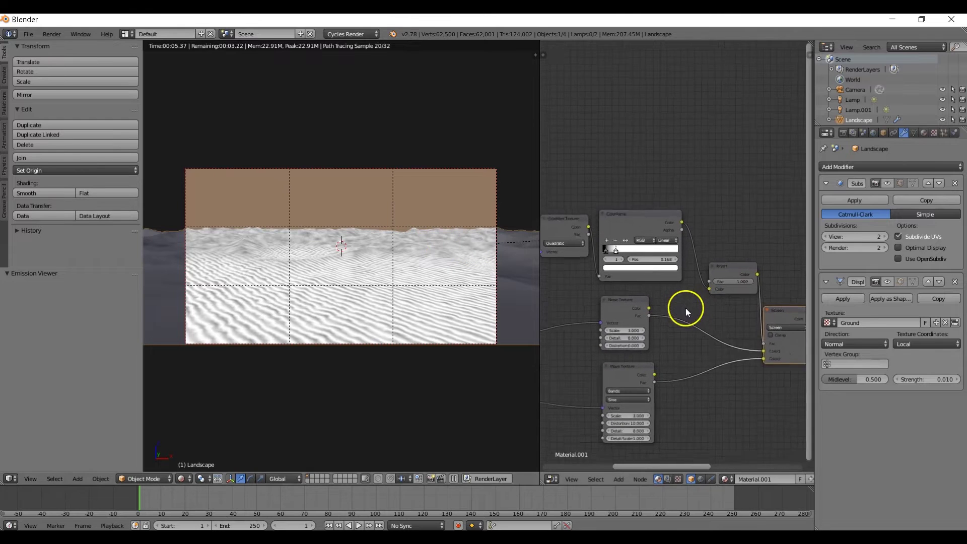
scroll(685, 308, up, 1)
drag(612, 251, 600, 250)
click(596, 251)
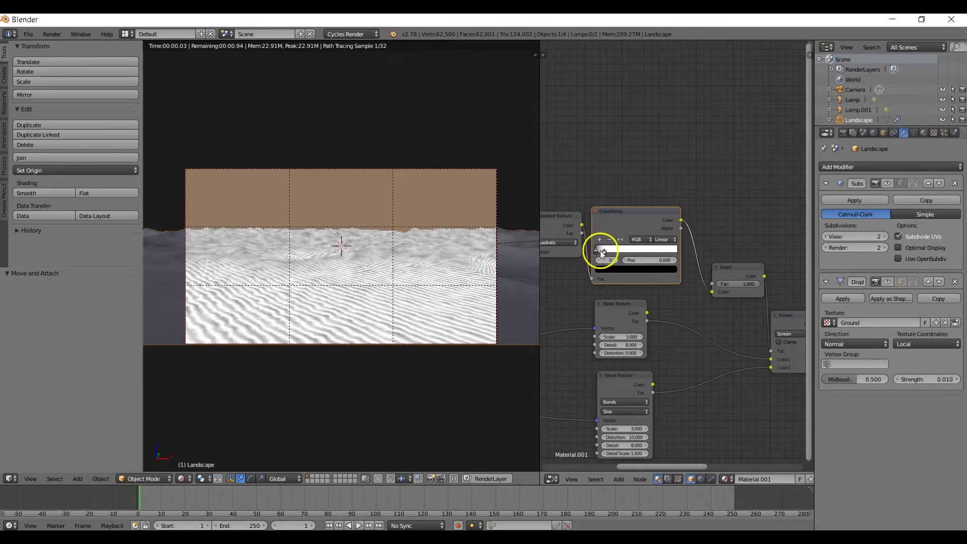
click(604, 254)
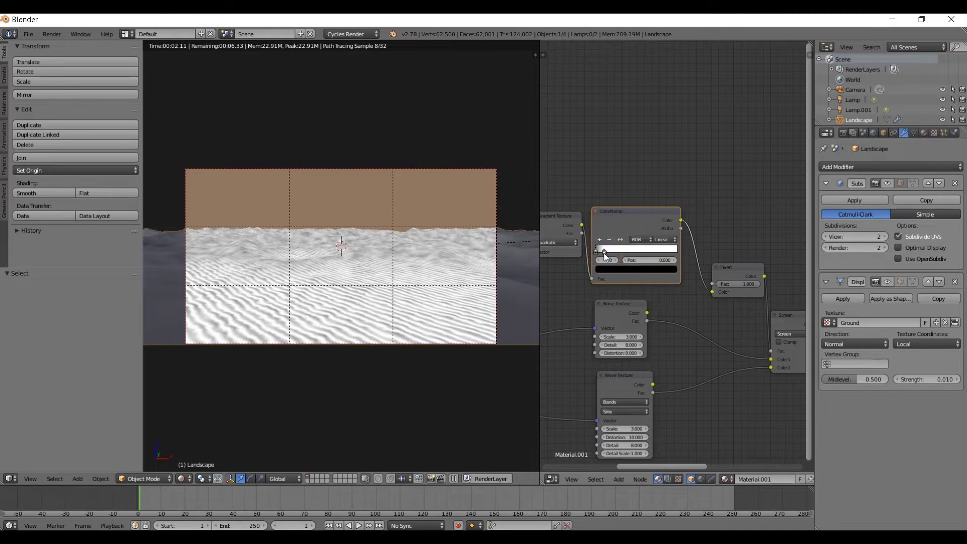
drag(604, 253, 605, 253)
Move the Material Output node aside and switch the preview back from the emission viewer to the Mix Shader.
middle_drag(708, 328, 651, 241)
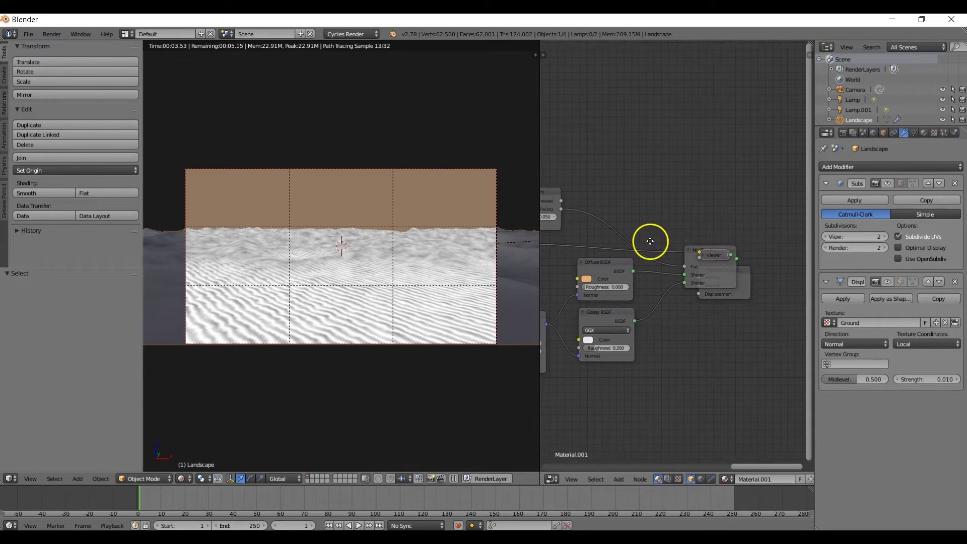
drag(742, 276, 795, 272)
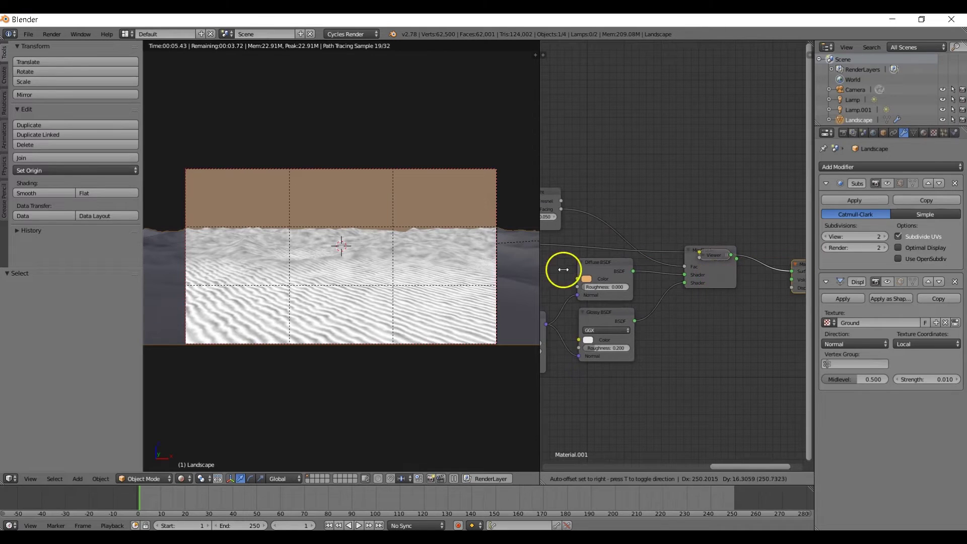
key(h)
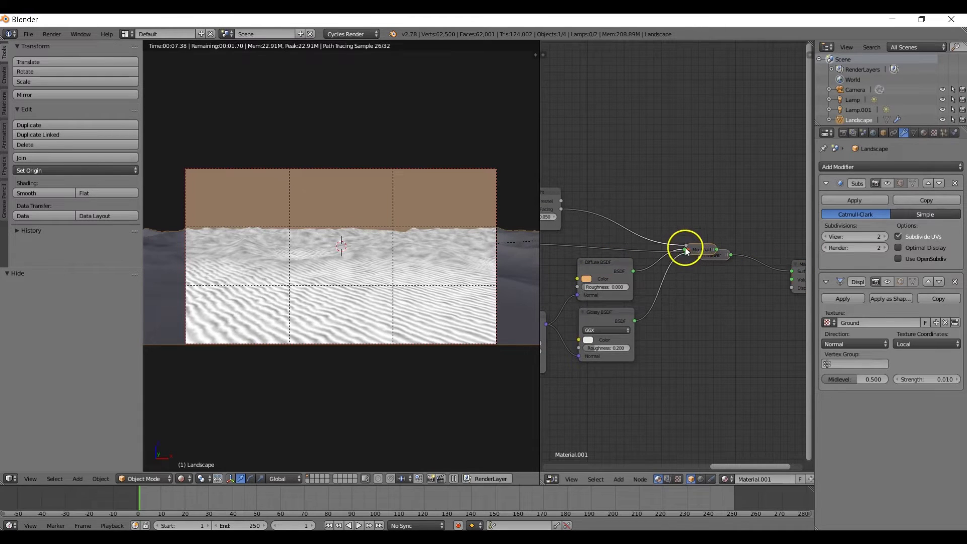
key(h)
ctrl+shift+click(703, 253)
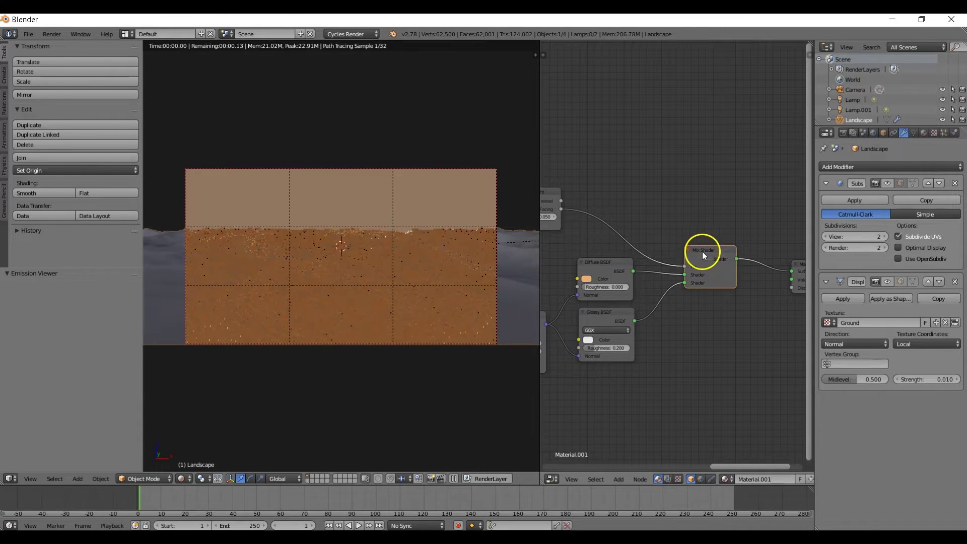
Place the Layer Weight node directly above the Diffuse BSDF and move the Material Output farther from the Mix Shader.
middle_drag(615, 212, 643, 212)
drag(576, 194, 646, 208)
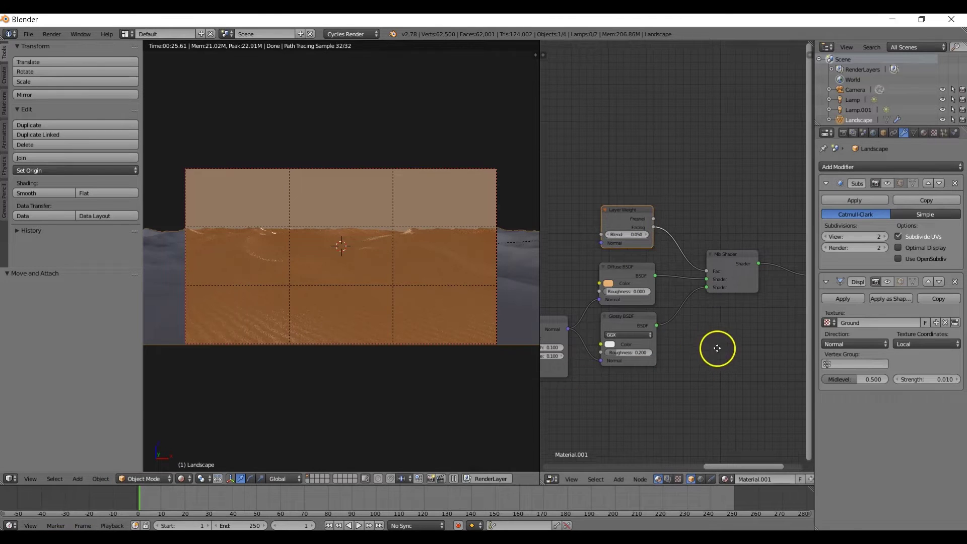
middle_drag(717, 345, 659, 349)
scroll(660, 349, down, 2)
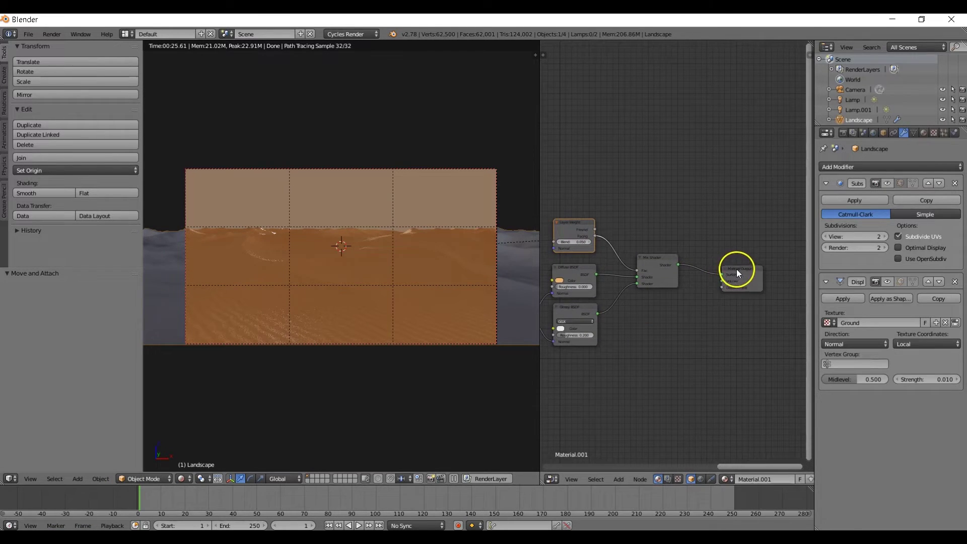
drag(737, 269, 804, 270)
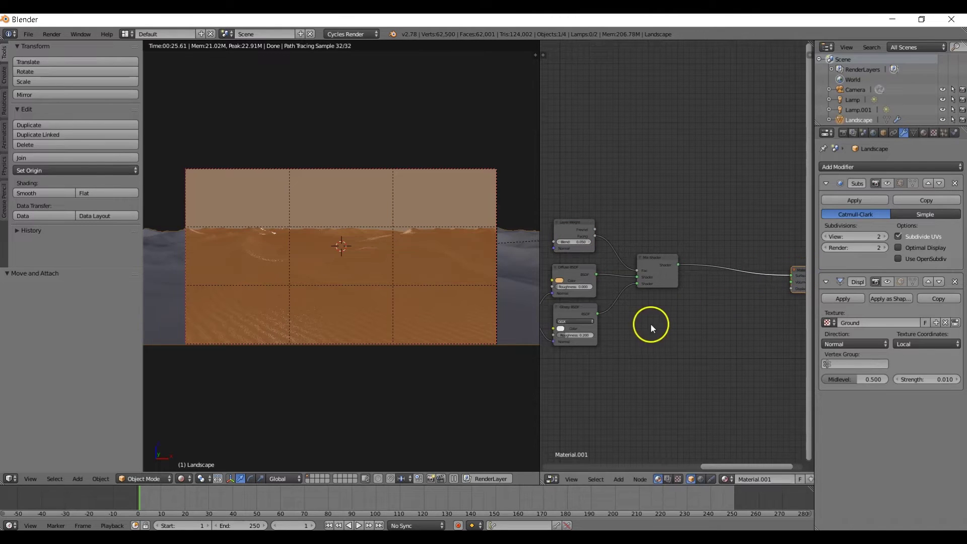
Duplicate the Diffuse BSDF node and place the copy above the Mix Shader.
click(575, 272)
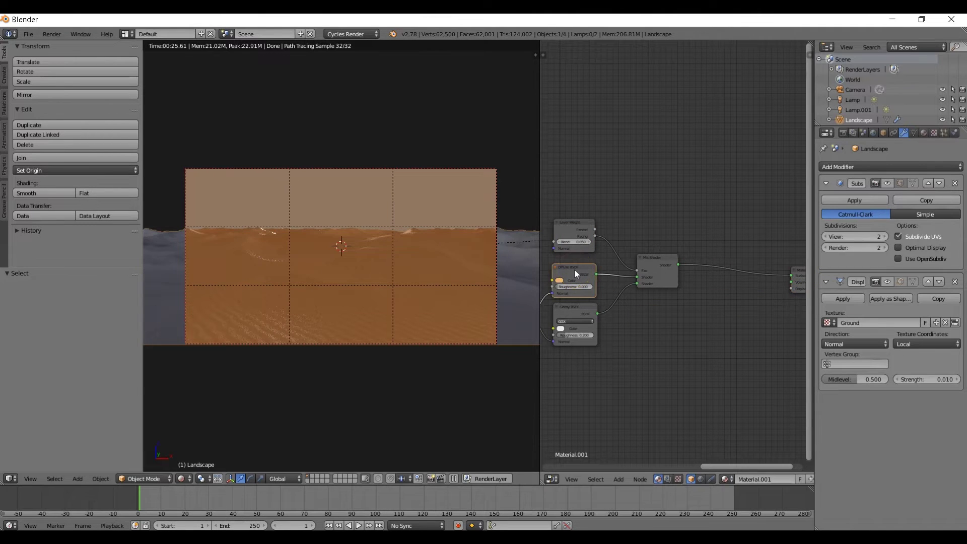
key(shift+d)
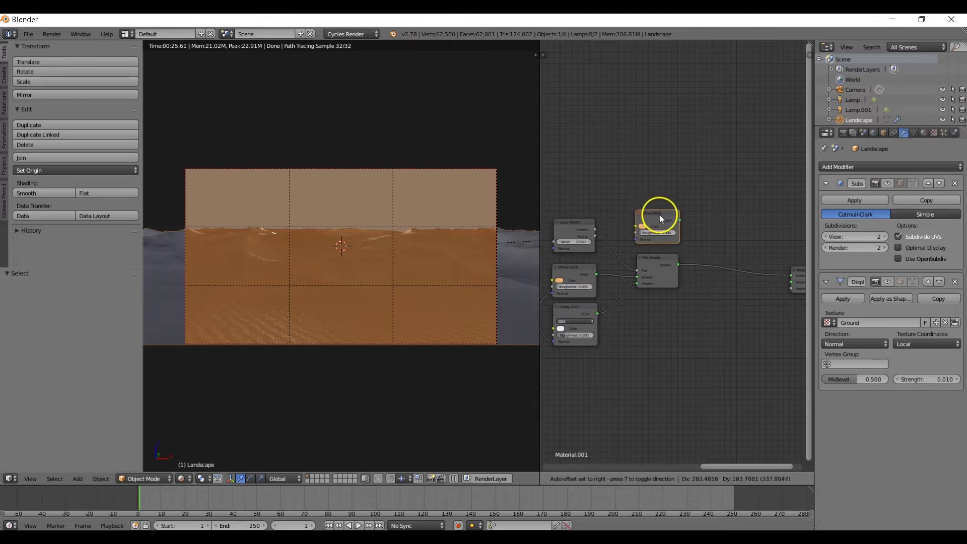
click(659, 214)
Insert a duplicate Mix Shader before the Material Output and link the copied Diffuse BSDF to its first Shader input.
key(shift+d)
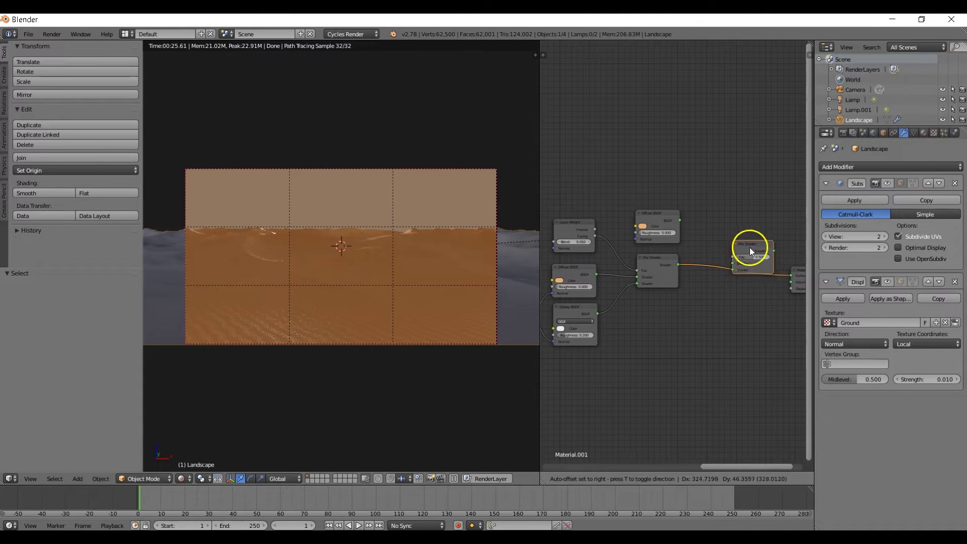
click(750, 247)
drag(680, 220, 726, 264)
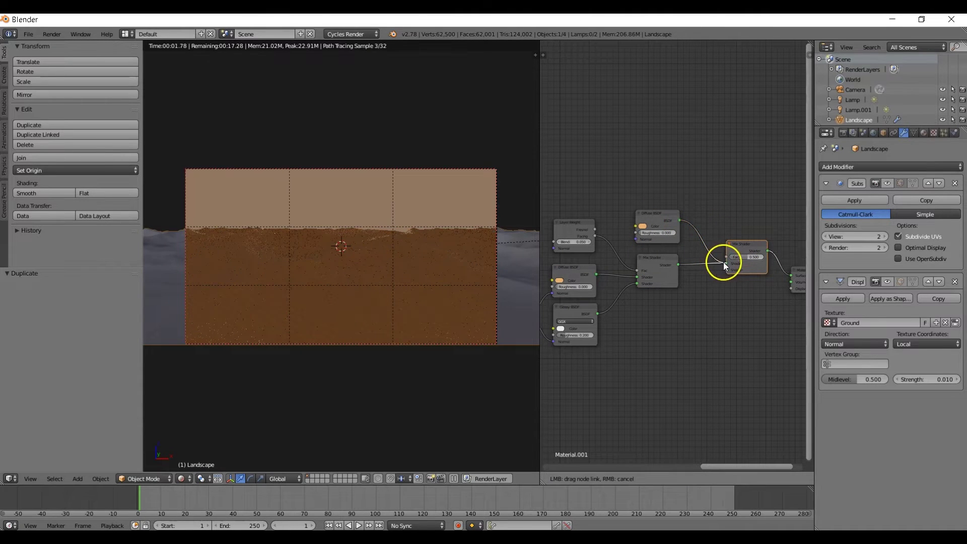
Add a Geometry node above the copied Diffuse BSDF.
middle_drag(691, 202, 708, 240)
key(shift+a)
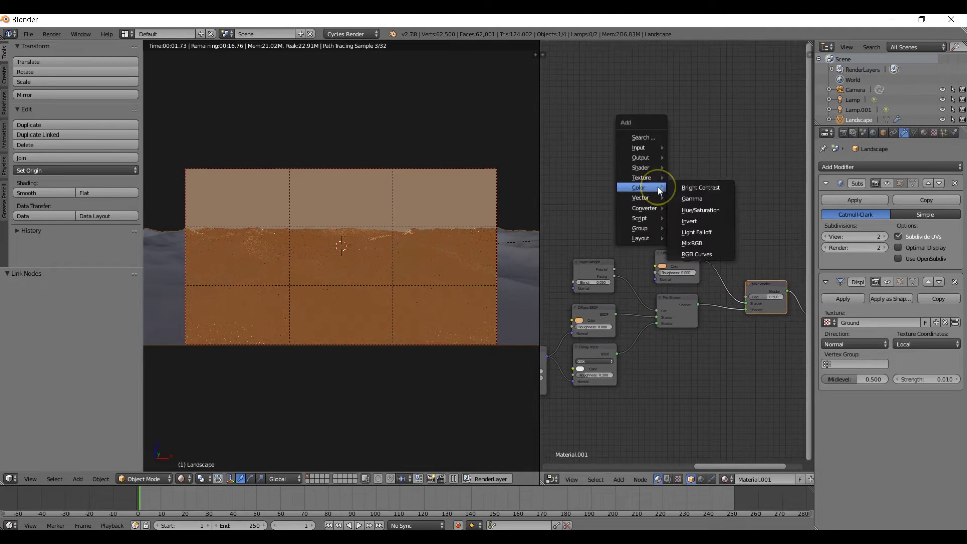
mouse_move(640, 151)
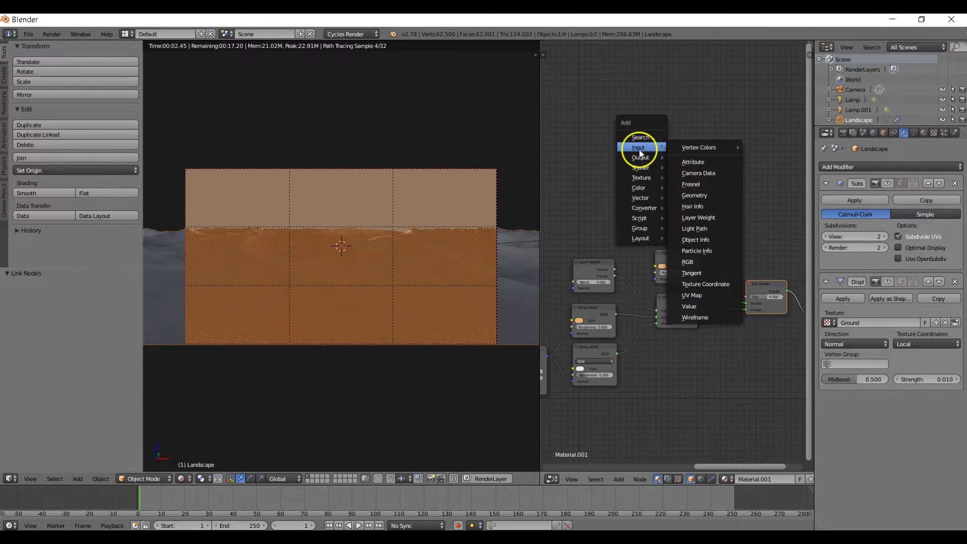
click(694, 195)
click(678, 186)
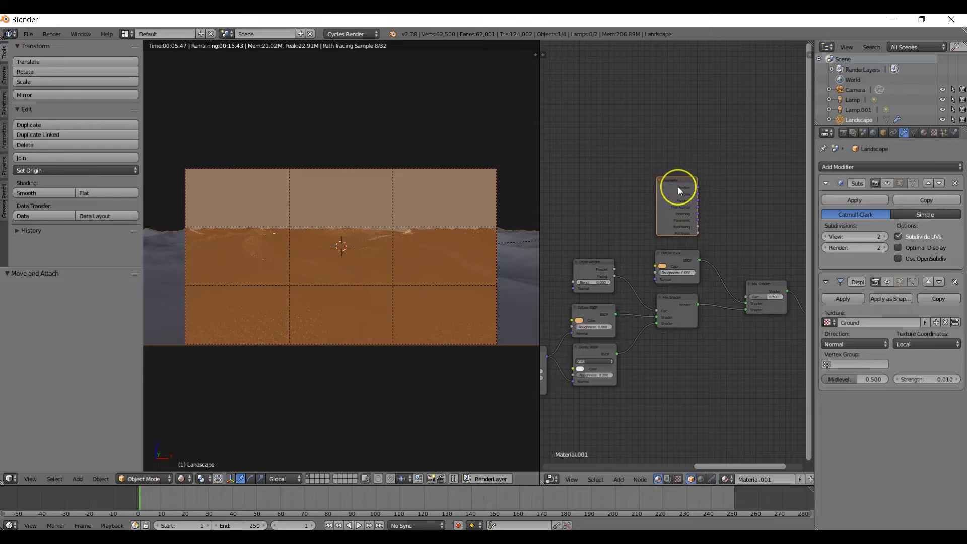
Cycle the emission viewer through the Geometry node's outputs to preview Pointiness on the terrain.
ctrl+shift+click(678, 187)
ctrl+shift+click(679, 187)
ctrl+shift+click(678, 187)
ctrl+shift+click(678, 187)
ctrl+shift+click(679, 186)
ctrl+shift+click(678, 186)
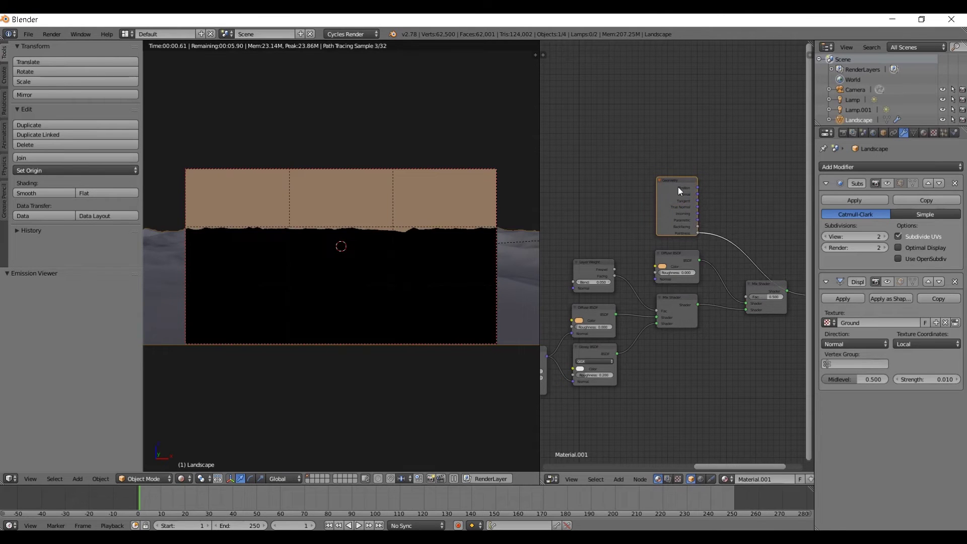
Add a Math node set to Power and insert it on the Geometry node's Pointiness link.
middle_drag(699, 218, 632, 220)
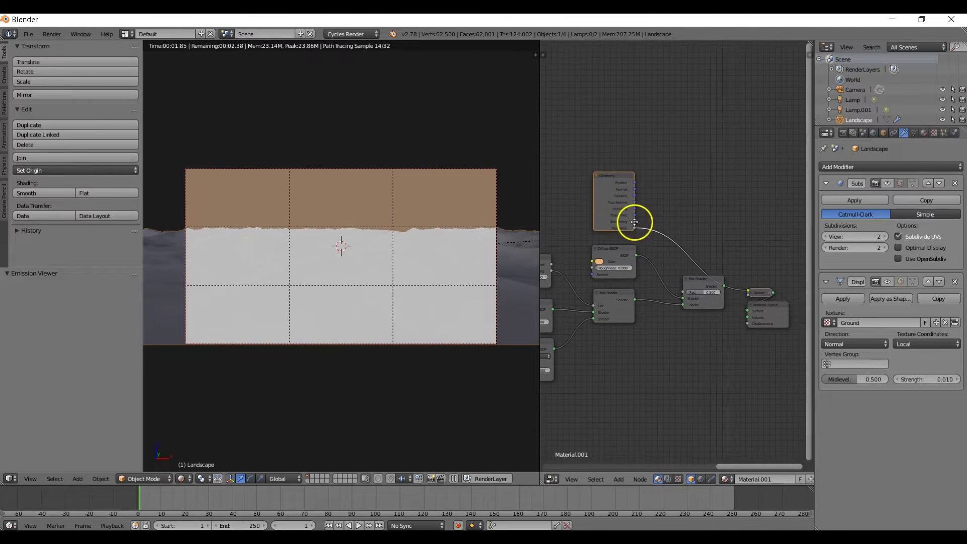
scroll(676, 226, up, 1)
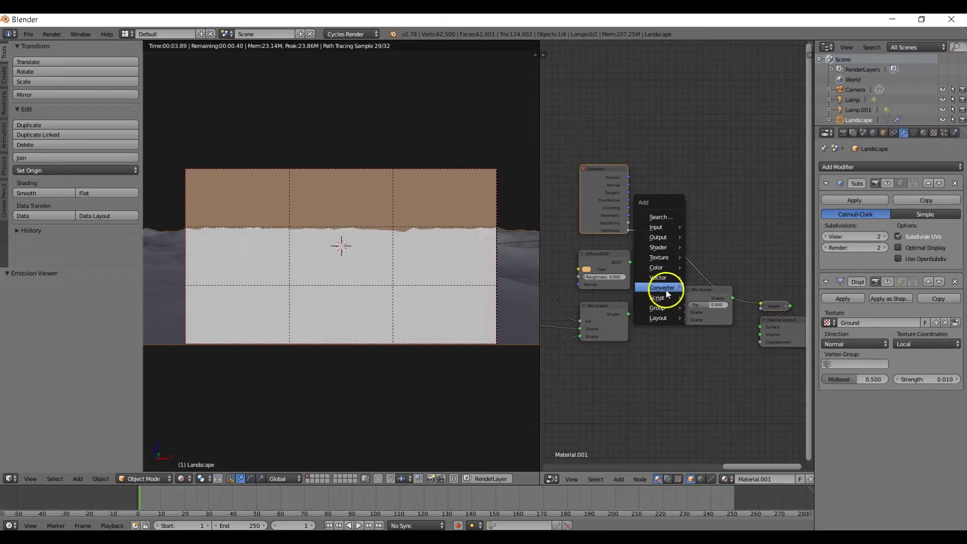
mouse_move(663, 287)
click(712, 340)
click(712, 203)
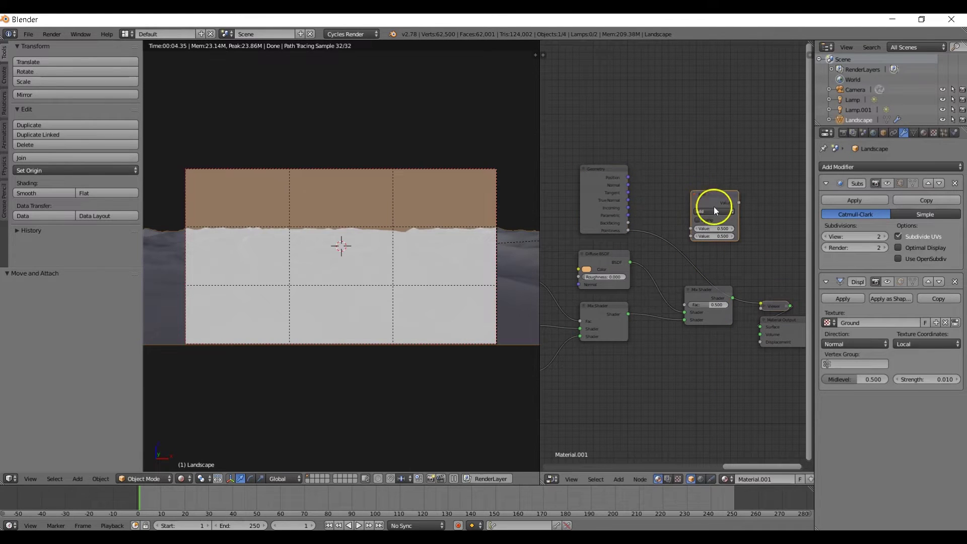
click(715, 210)
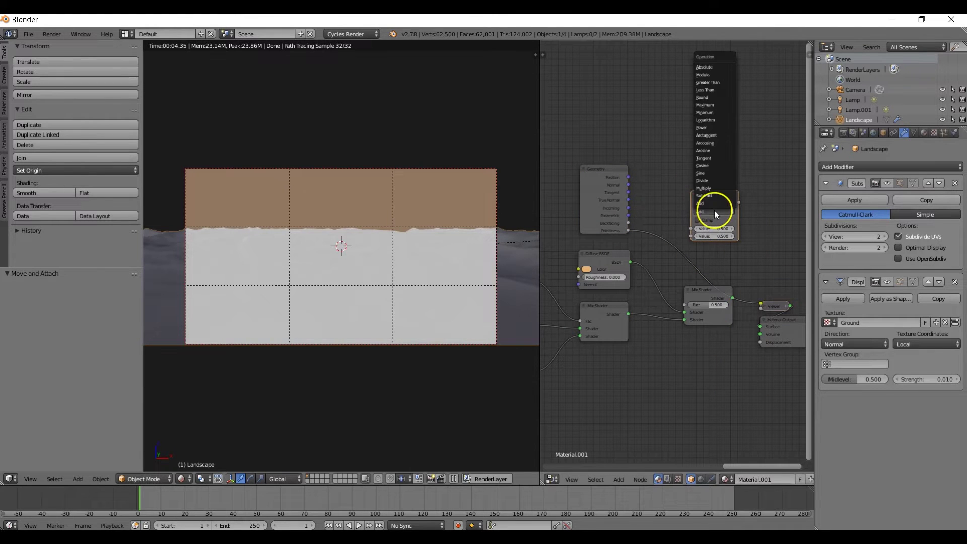
click(711, 128)
drag(718, 197, 697, 207)
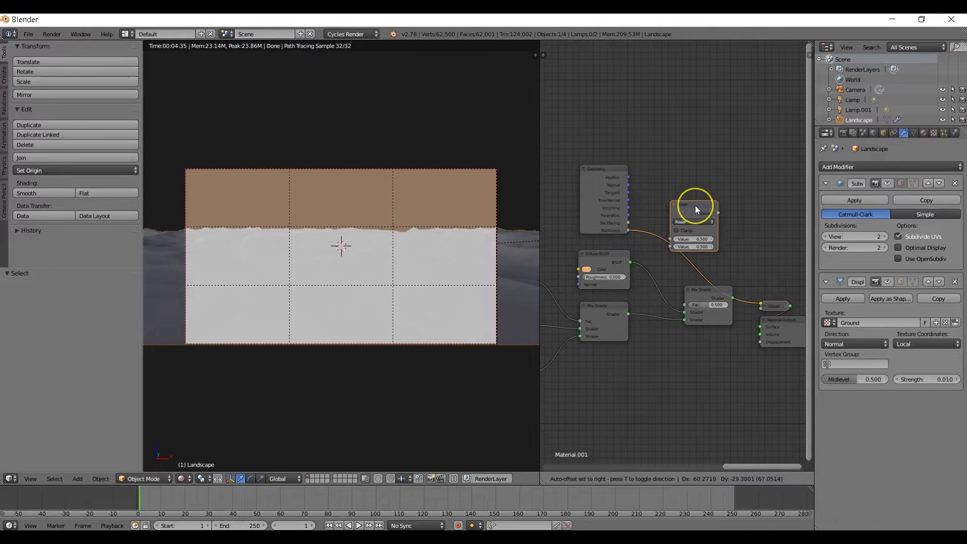
Set the Power node's second value to 6 and link its output to the final Mix Shader's Fac, restoring that shader's preview.
click(699, 247)
text(6)
click(688, 205)
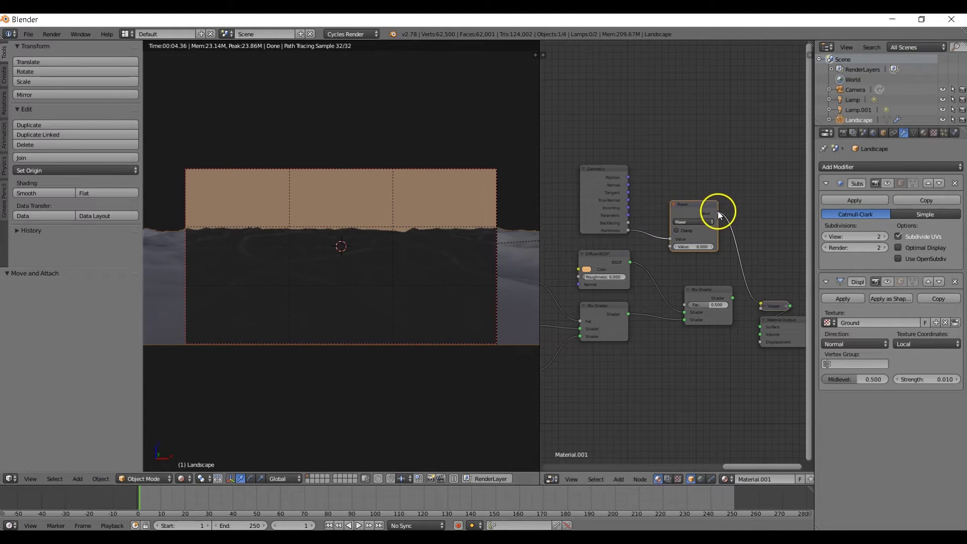
drag(718, 213, 682, 304)
ctrl+shift+click(706, 289)
Link the Screen node's Color to the Material Output's Displacement and insert a Math node set to Multiply on that link.
key(Home)
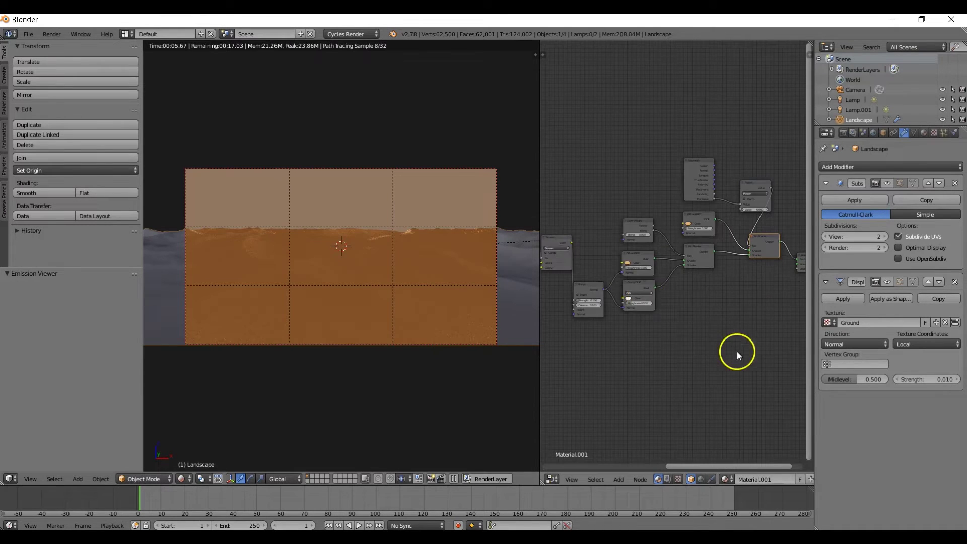
drag(572, 242, 797, 269)
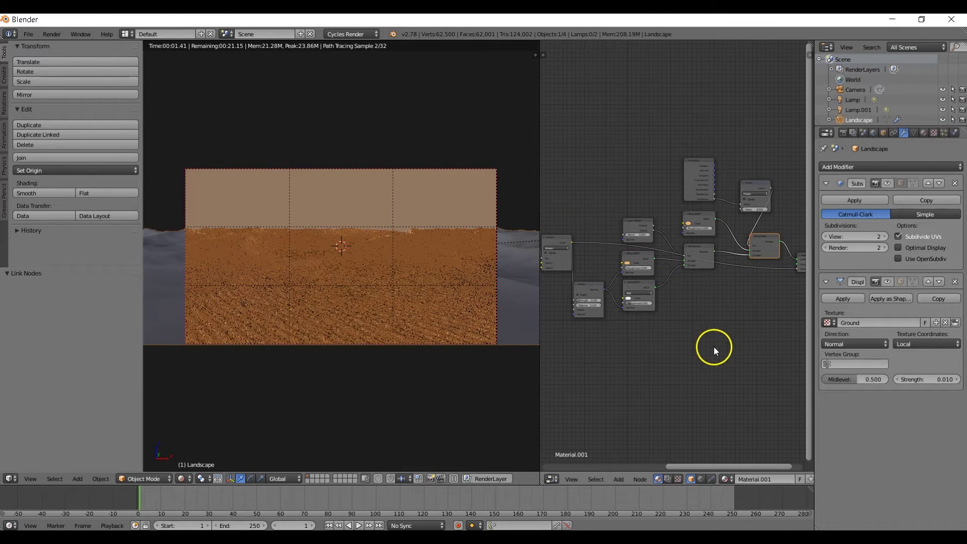
middle_drag(736, 331, 669, 328)
scroll(687, 331, up, 1)
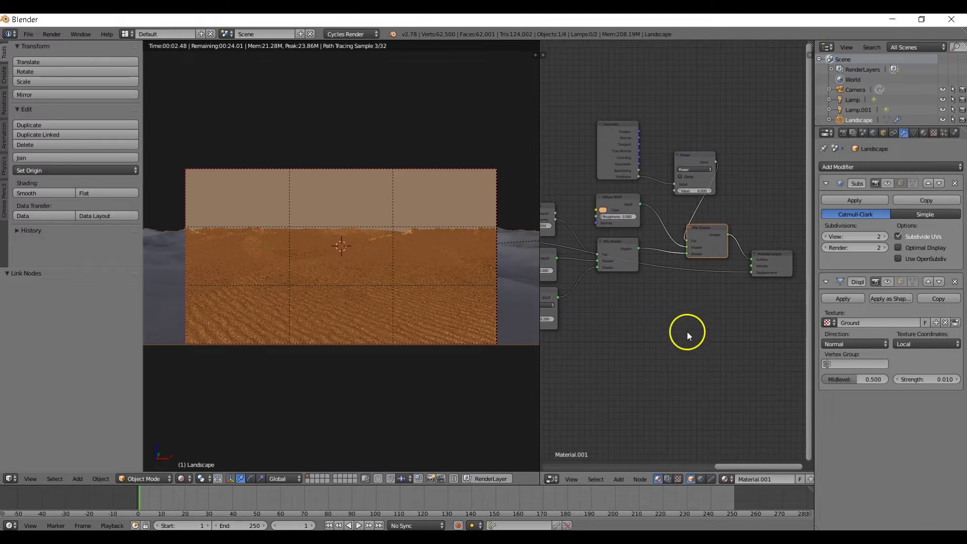
key(shift+a)
mouse_move(694, 328)
click(726, 384)
click(707, 324)
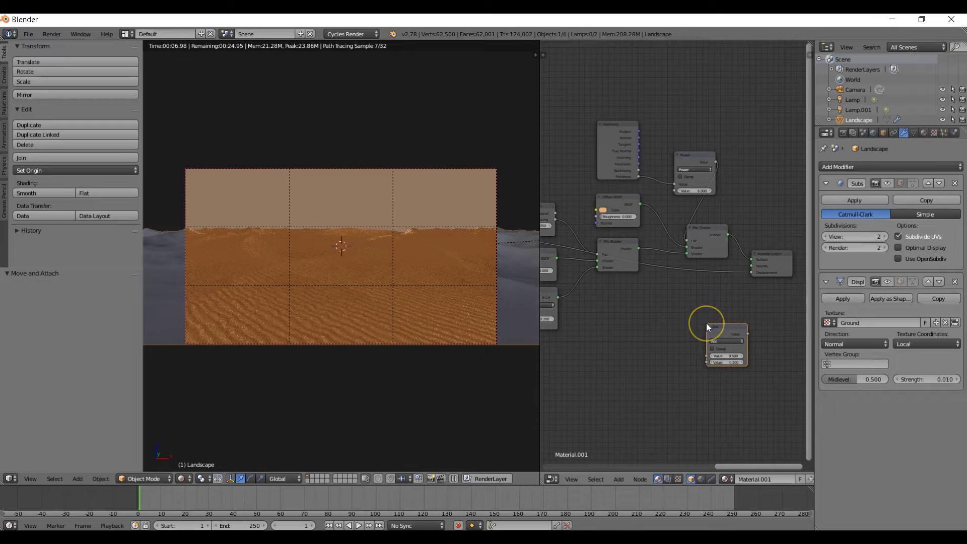
click(731, 341)
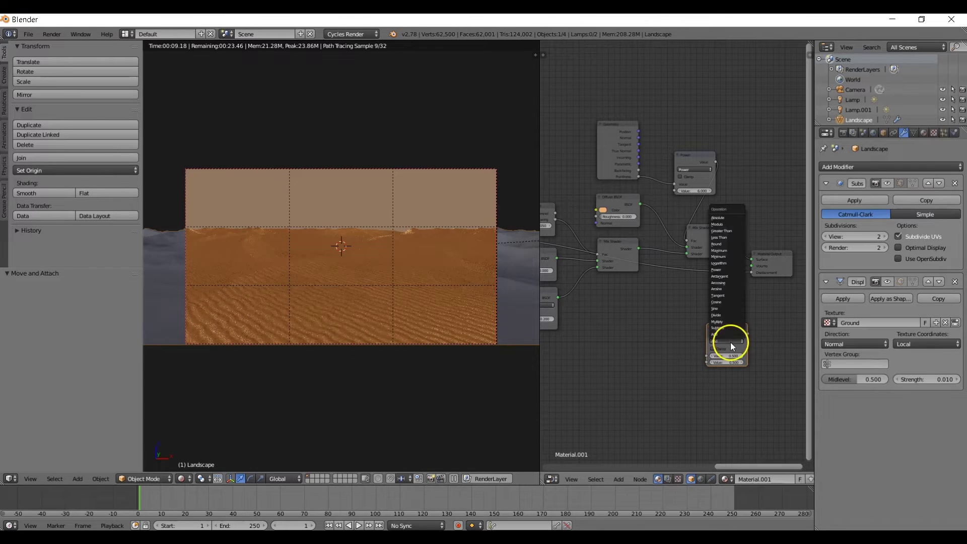
click(726, 321)
drag(726, 329, 715, 273)
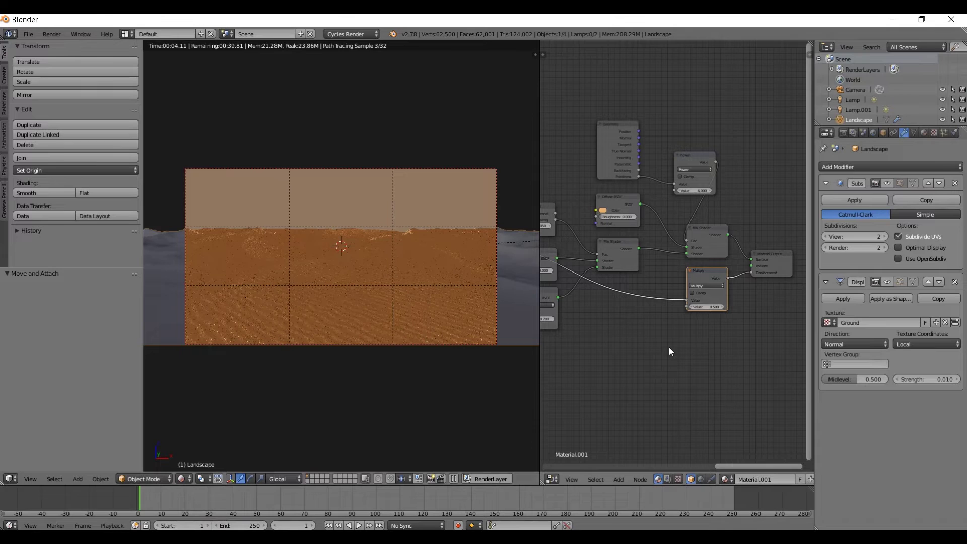
Add a Texture Coordinate node in the empty area below the Screen and Bump nodes.
middle_drag(670, 356, 555, 280)
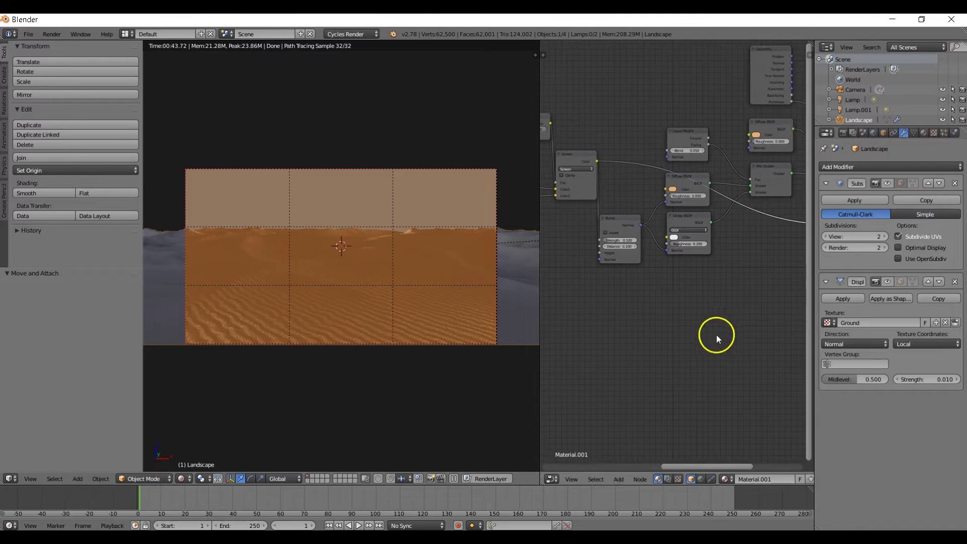
key(a)
middle_drag(632, 311, 686, 259)
key(shift+a)
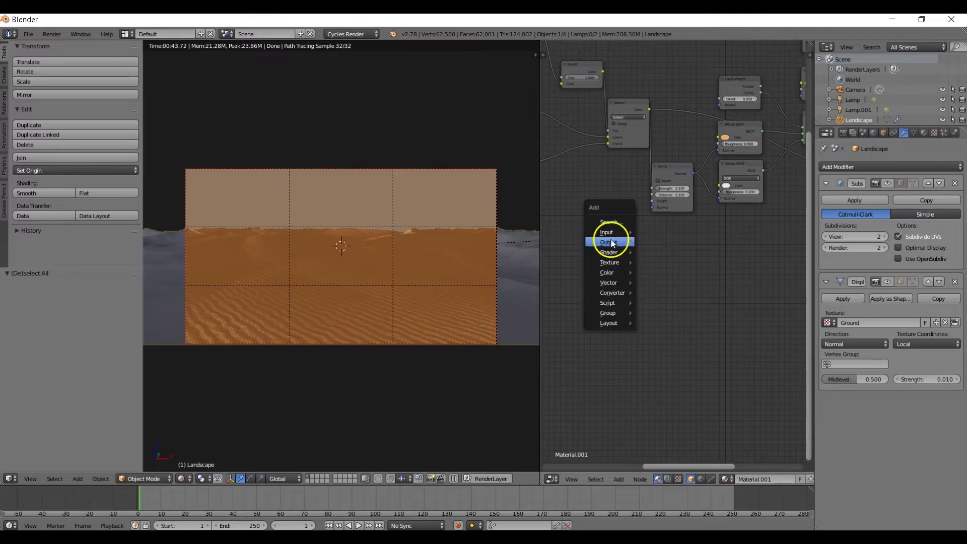
mouse_move(612, 233)
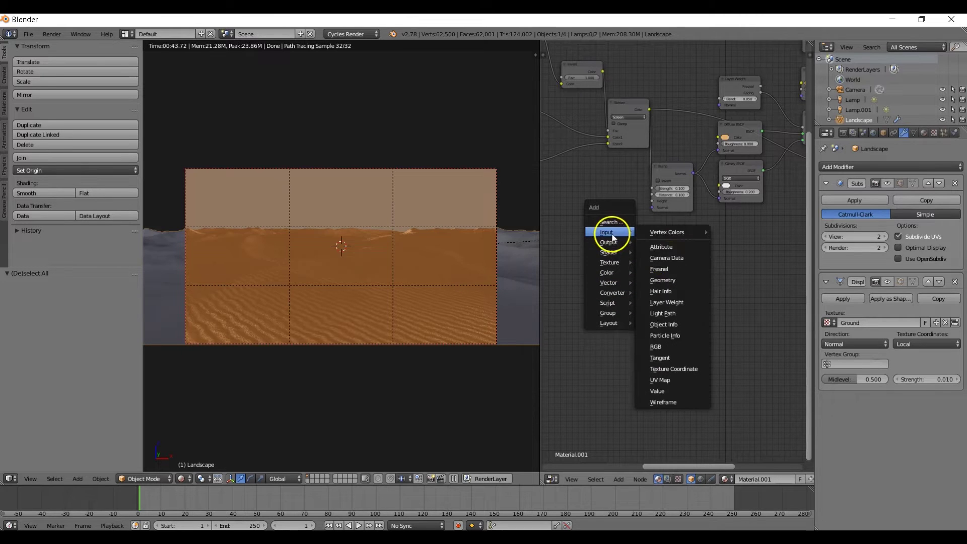
click(678, 369)
click(553, 286)
Add a Voronoi Texture beside the new Texture Coordinate node and link the Object output to its Vector input.
key(shift+a)
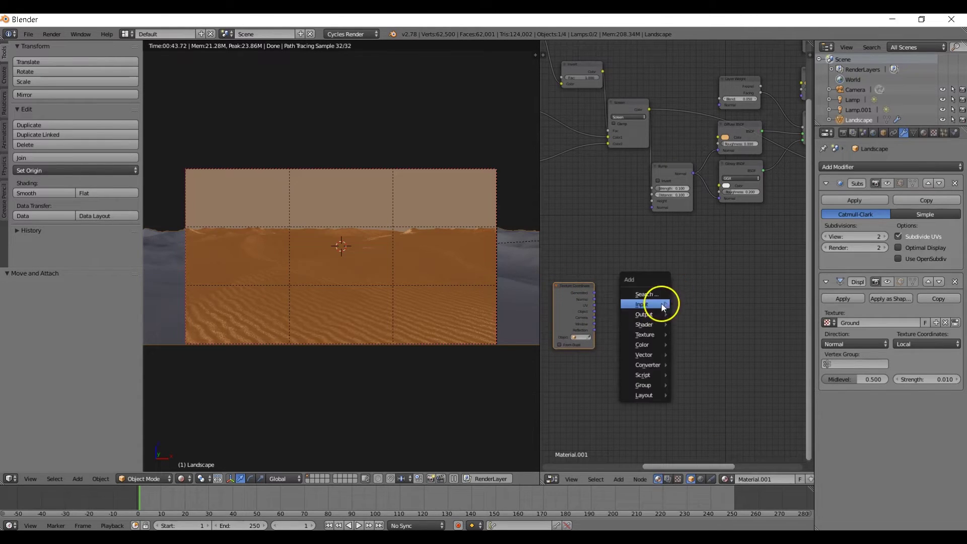
mouse_move(652, 334)
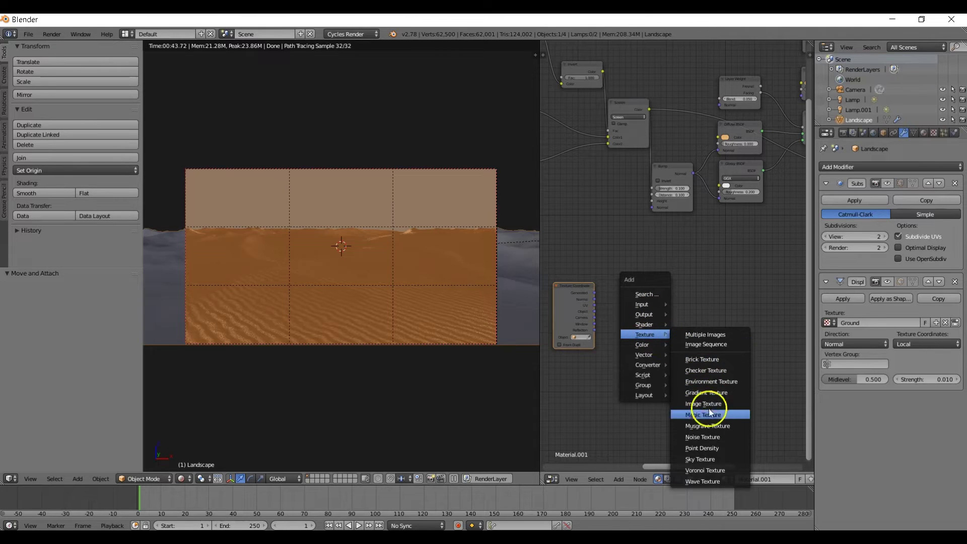
click(707, 471)
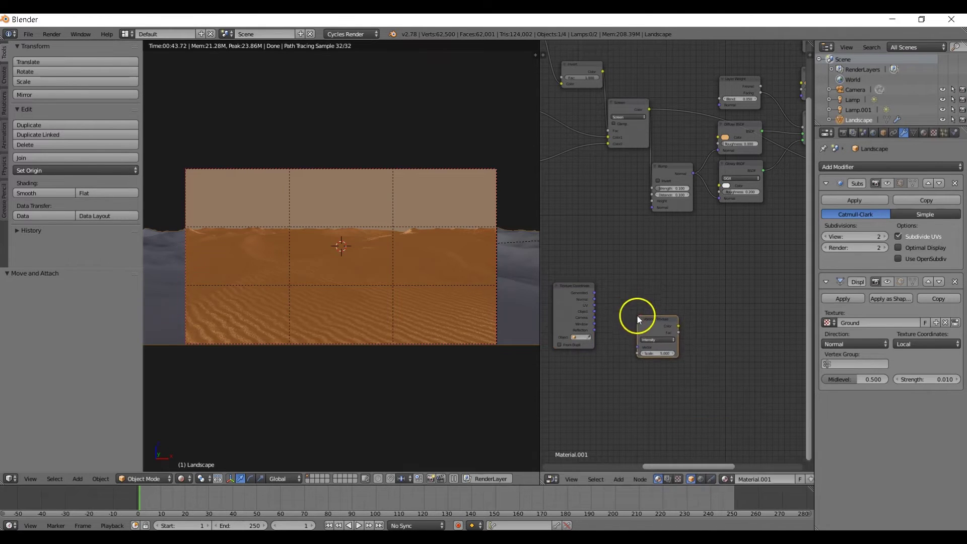
click(637, 315)
scroll(640, 297, up, 2)
drag(574, 327, 629, 374)
Set the Voronoi Texture's scale to 300 and its coloring to Cells.
click(654, 380)
text(50)
key(Return)
click(654, 362)
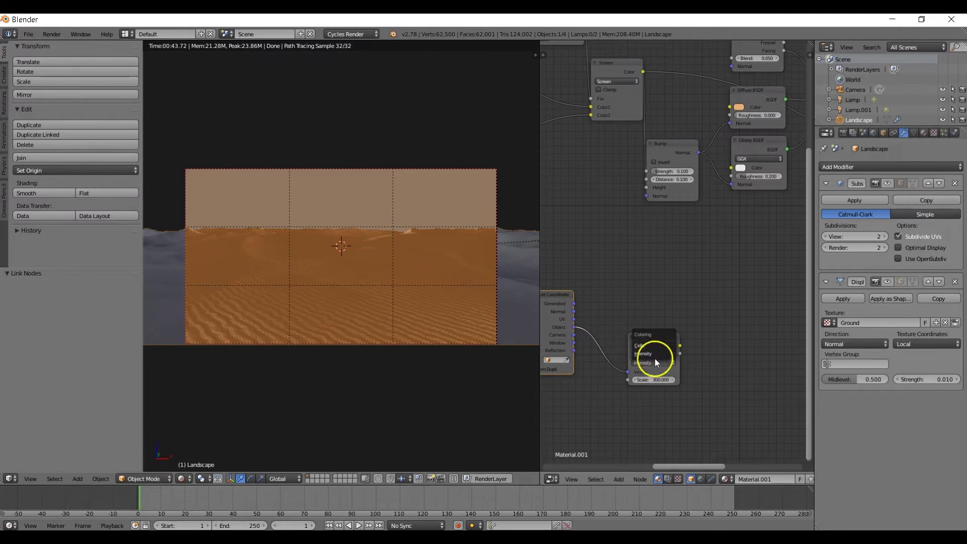
Add a Glossy BSDF after the Voronoi Texture, leaving room for another node between them.
middle_drag(752, 335, 693, 326)
scroll(694, 326, up, 1)
key(shift+a)
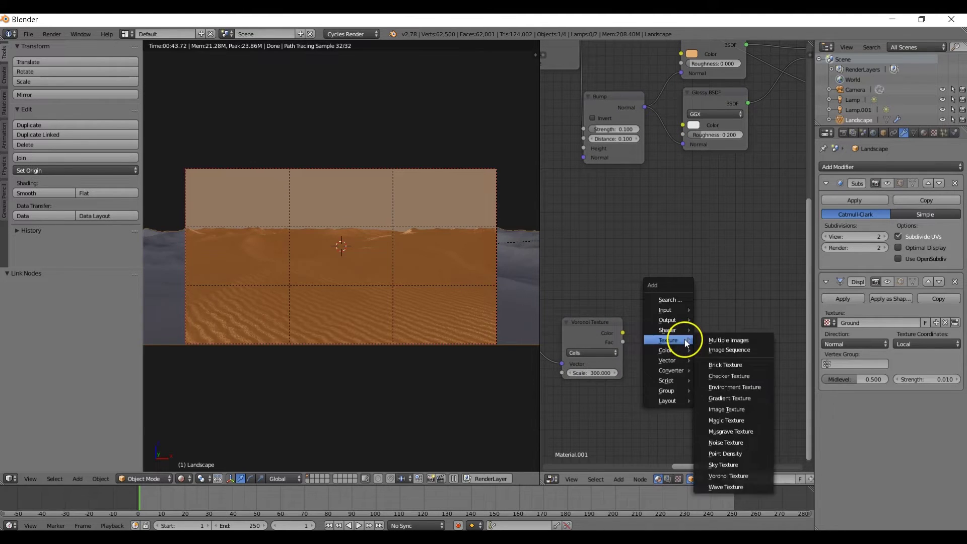
mouse_move(674, 332)
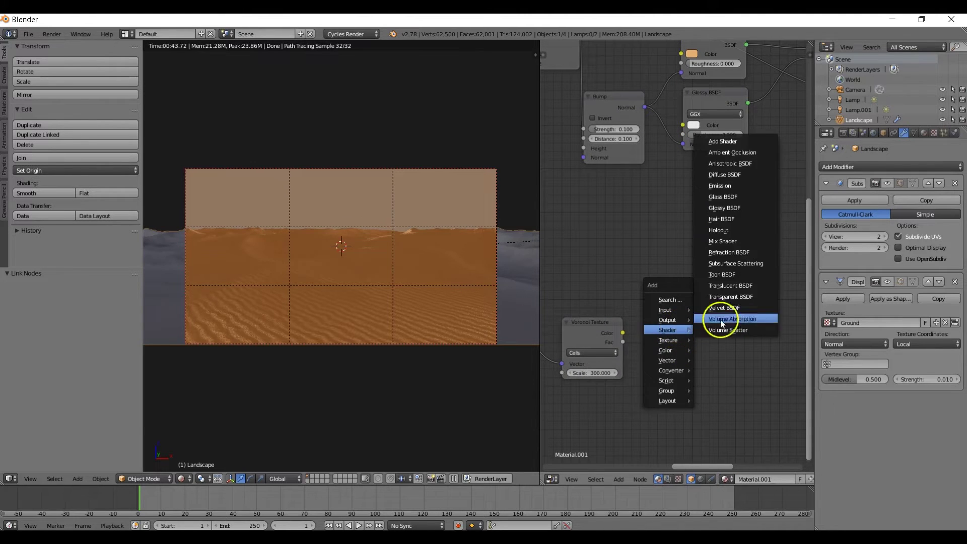
click(734, 204)
click(676, 302)
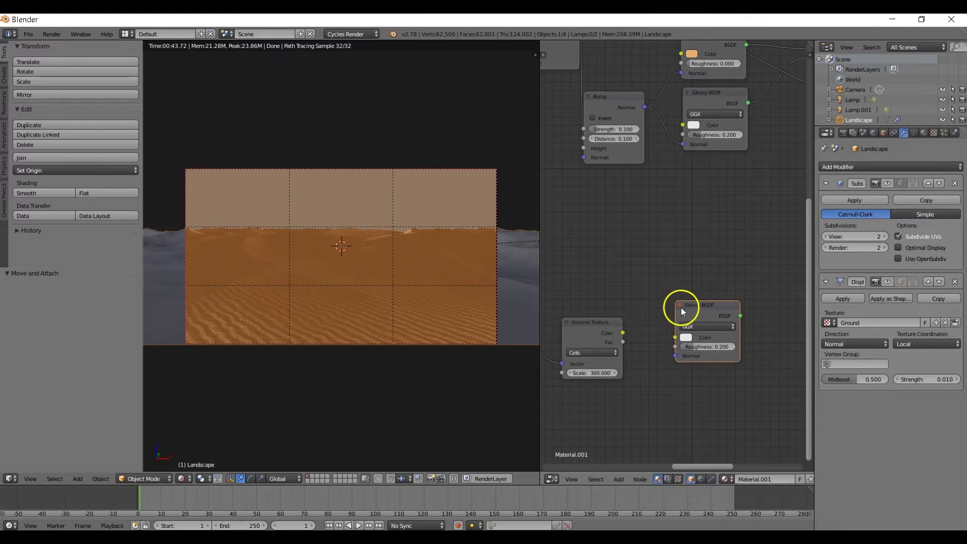
drag(682, 311, 724, 303)
Add a Normal Map node between the Voronoi Texture and the new Glossy BSDF and link the Voronoi Color to its Color input.
key(shift+a)
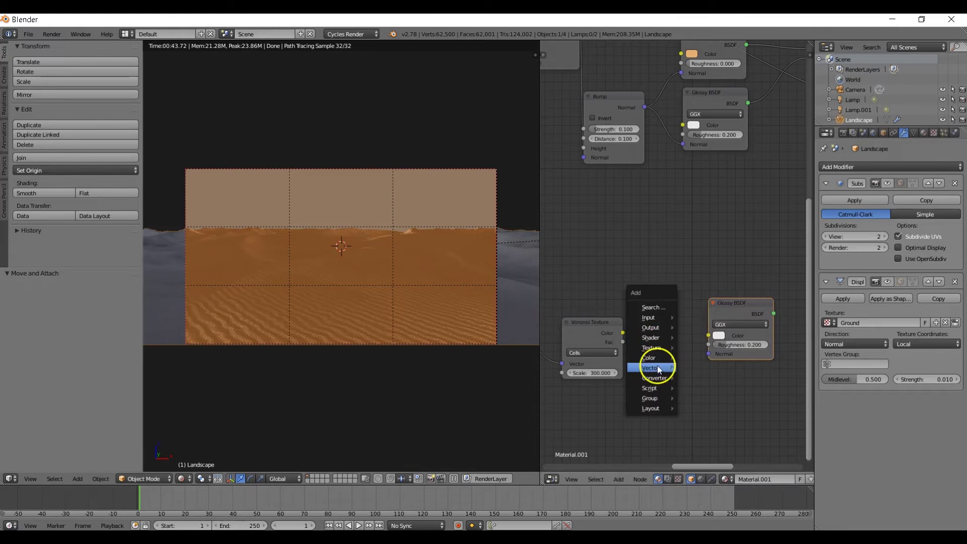
mouse_move(659, 370)
click(709, 397)
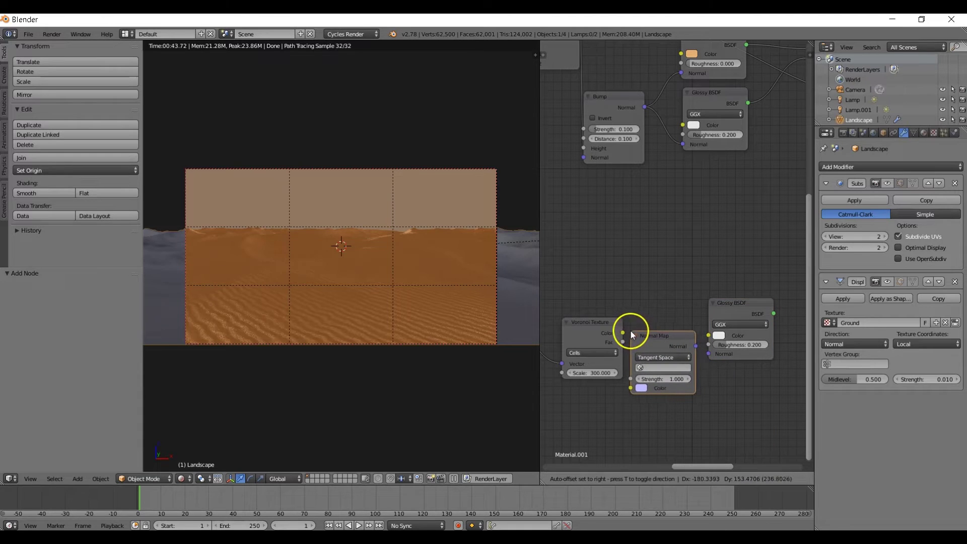
click(653, 334)
drag(602, 329, 626, 383)
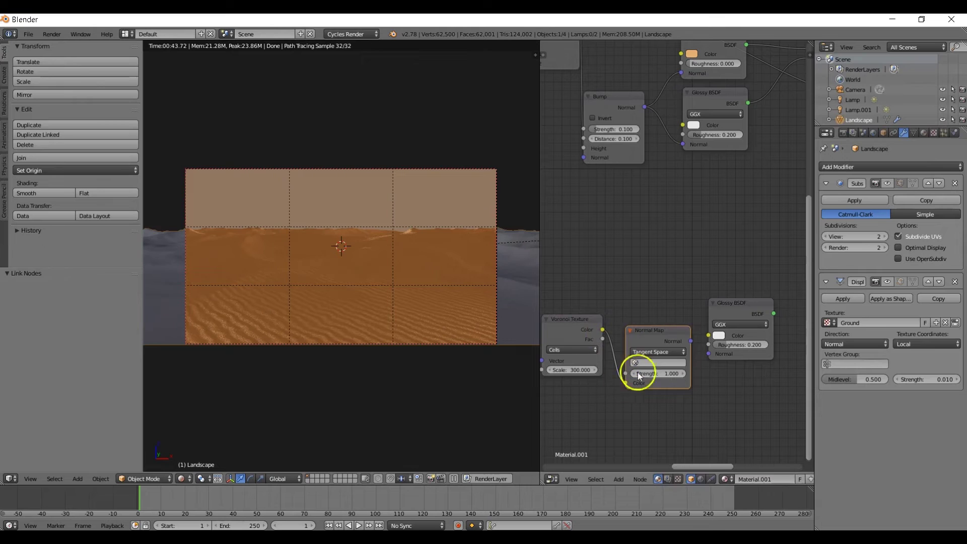
Link the Normal Map output to the new Glossy BSDF's Normal input and preview that Glossy BSDF on the terrain.
drag(691, 341, 708, 336)
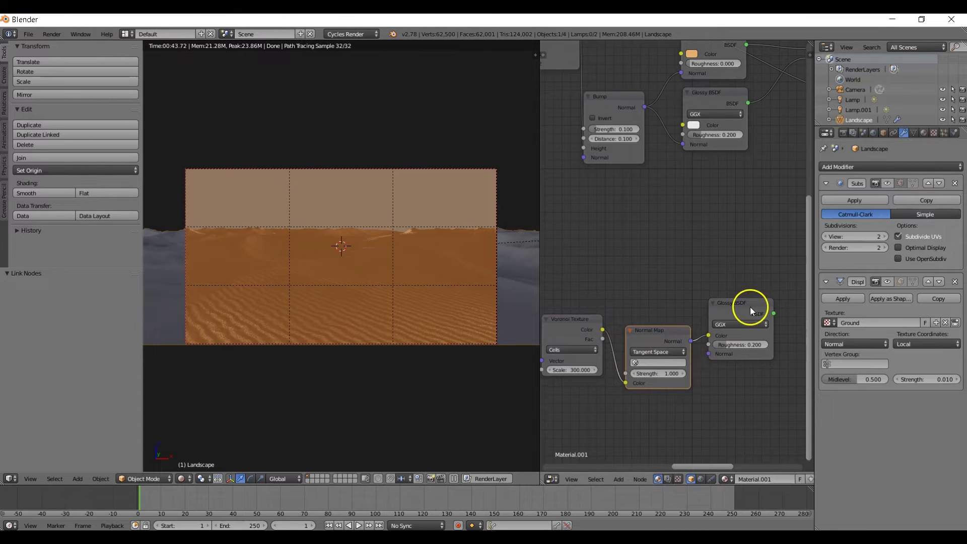
ctrl+shift+click(736, 315)
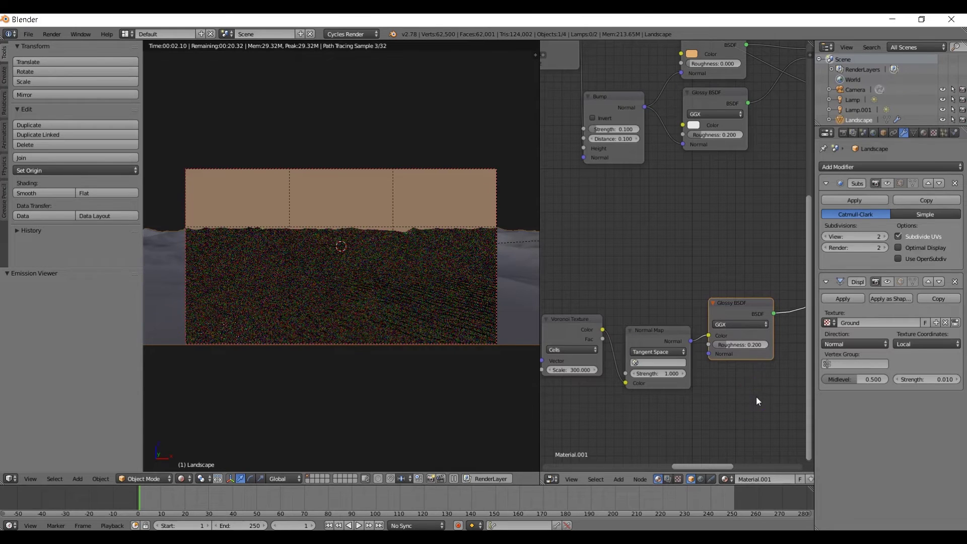
mouse_move(708, 335)
mouse_down()
mouse_move(700, 349)
mouse_move(709, 353)
mouse_up()
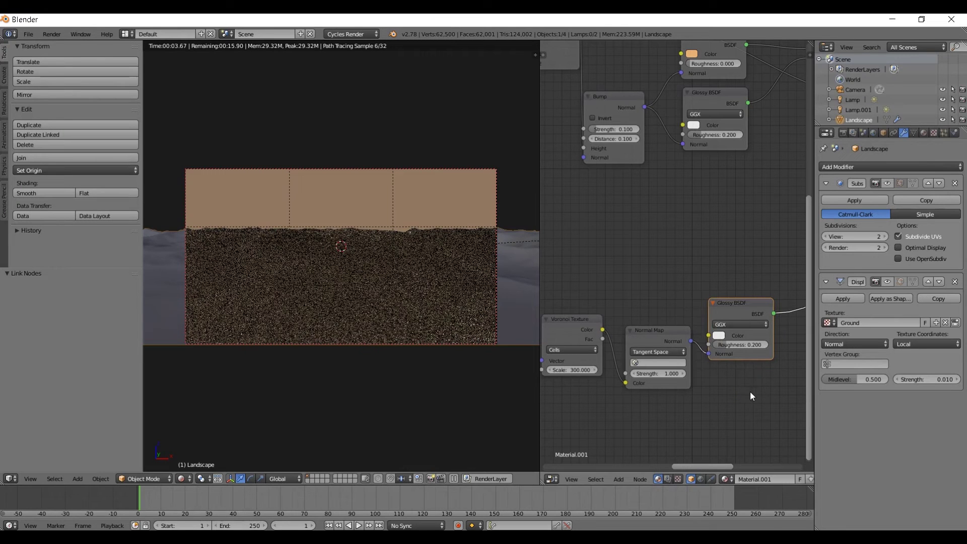
Add a Mix Shader and insert it on the output link of the new Glossy BSDF.
middle_drag(750, 391, 670, 371)
key(shift+a)
click(758, 332)
mouse_move(753, 303)
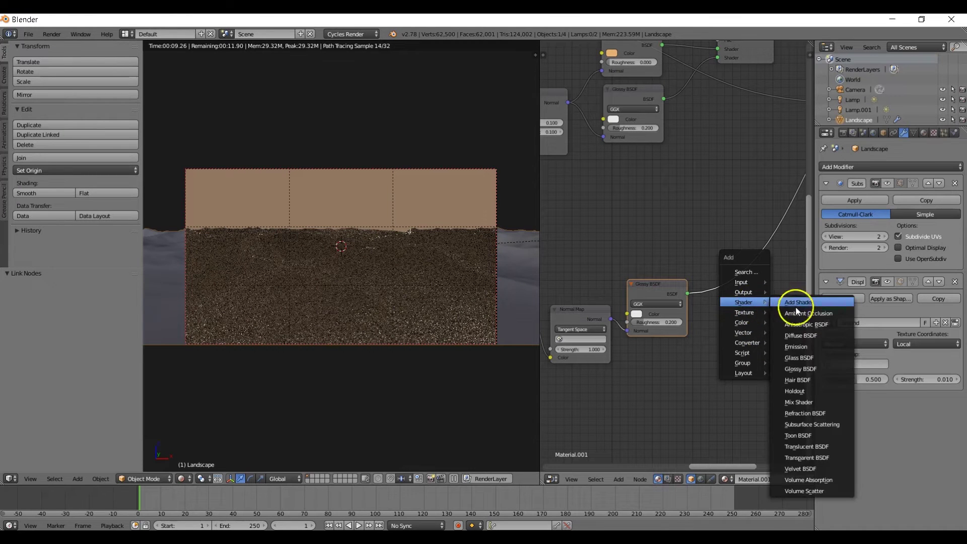
click(799, 402)
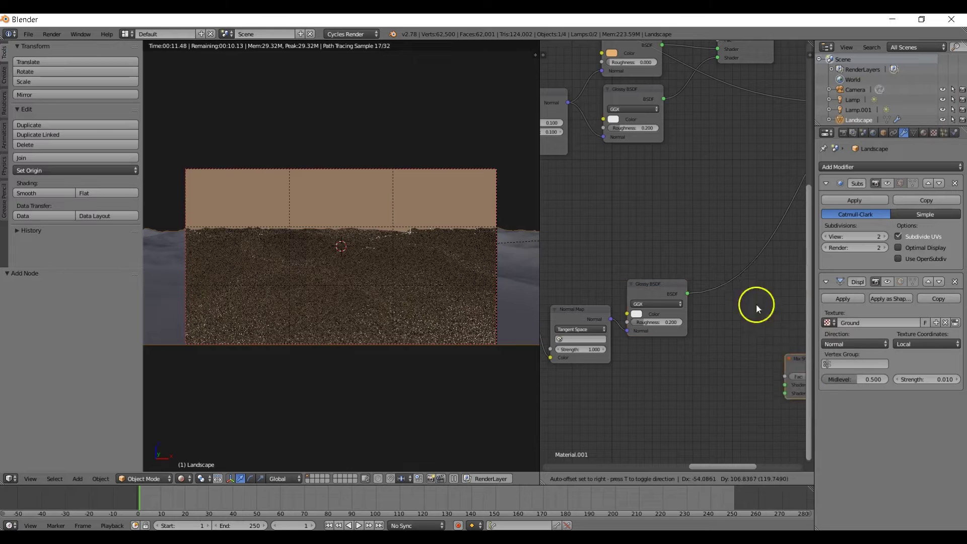
click(727, 272)
Add a Translucent BSDF above the lower Glossy BSDF and link its output to the Mix Shader's first Shader input.
key(shift+a)
mouse_move(664, 257)
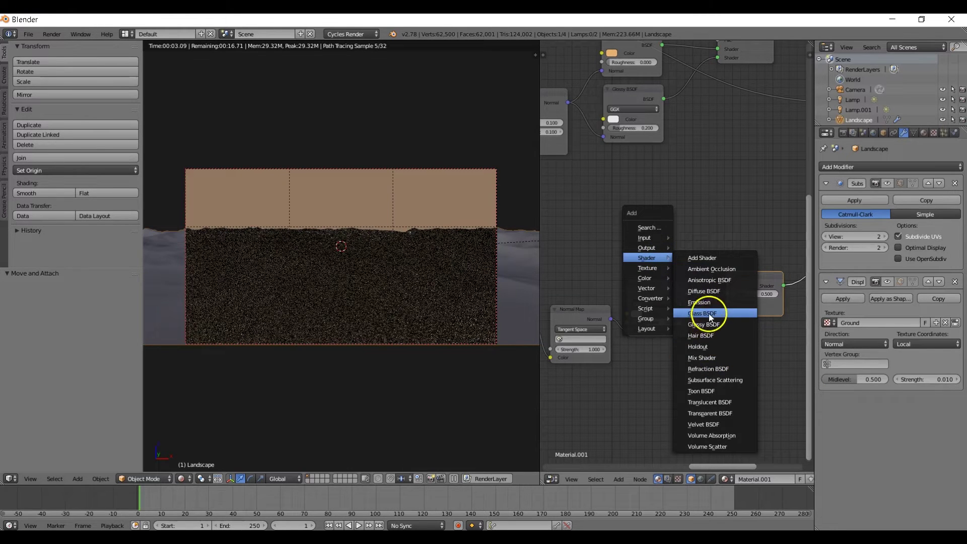
click(715, 402)
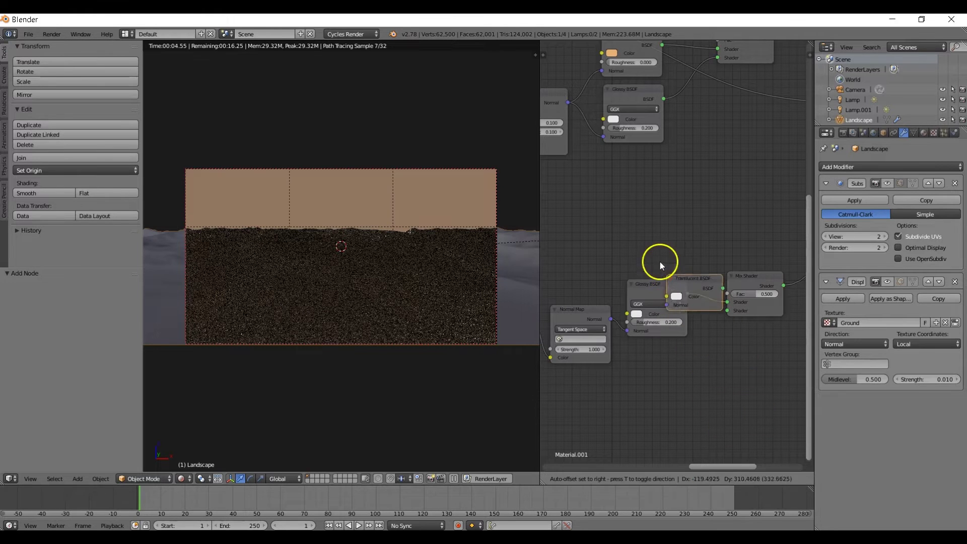
click(626, 236)
drag(683, 251, 728, 302)
middle_drag(704, 346, 734, 359)
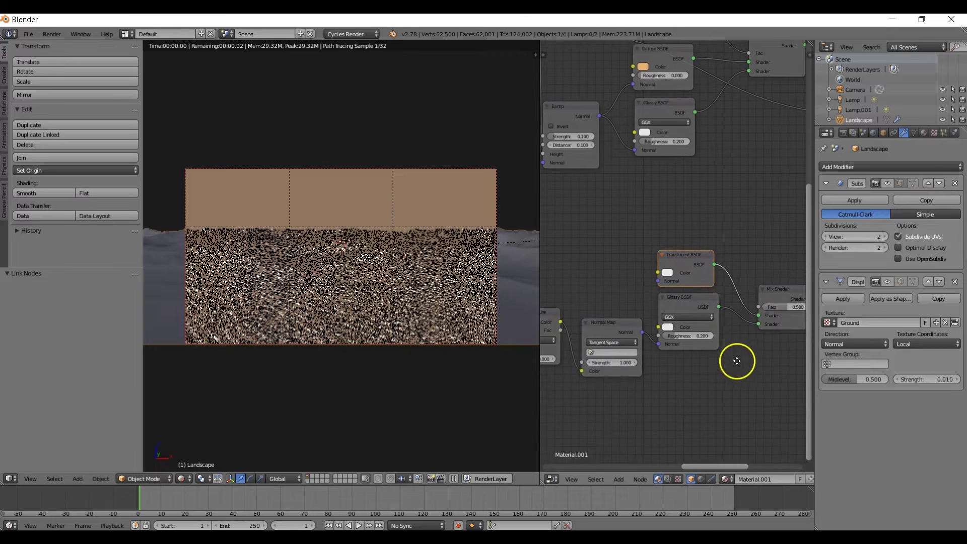
Link the Voronoi Fac to the Mix Shader's Fac, rewire its Shader inputs and place the Translucent BSDF below the Glossy BSDF.
drag(569, 324, 751, 303)
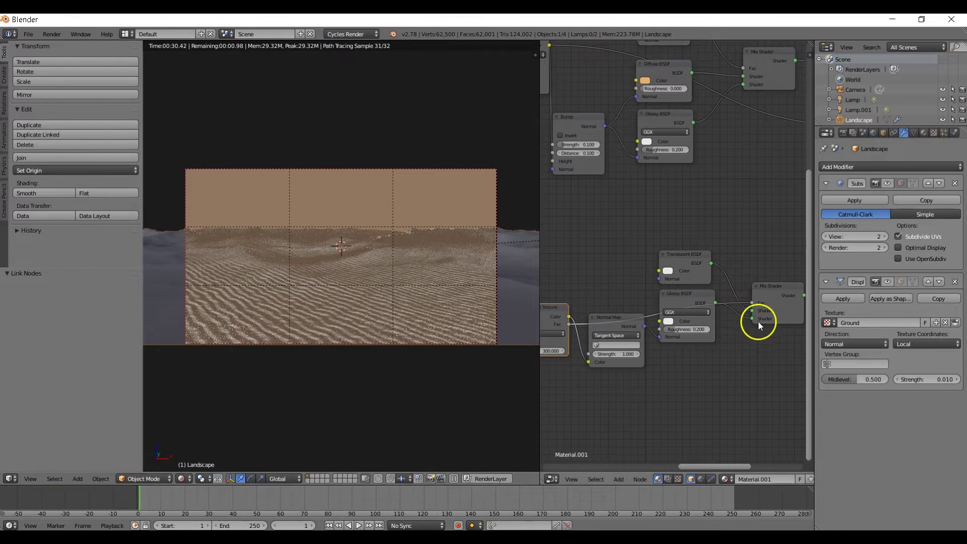
drag(753, 318, 751, 310)
drag(694, 259, 694, 352)
drag(690, 295, 688, 285)
Duplicate the Voronoi Texture, Normal Map, Glossy, Translucent and Mix Shader nodes of the sparkle setup and place the copy below the original.
scroll(678, 244, down, 3)
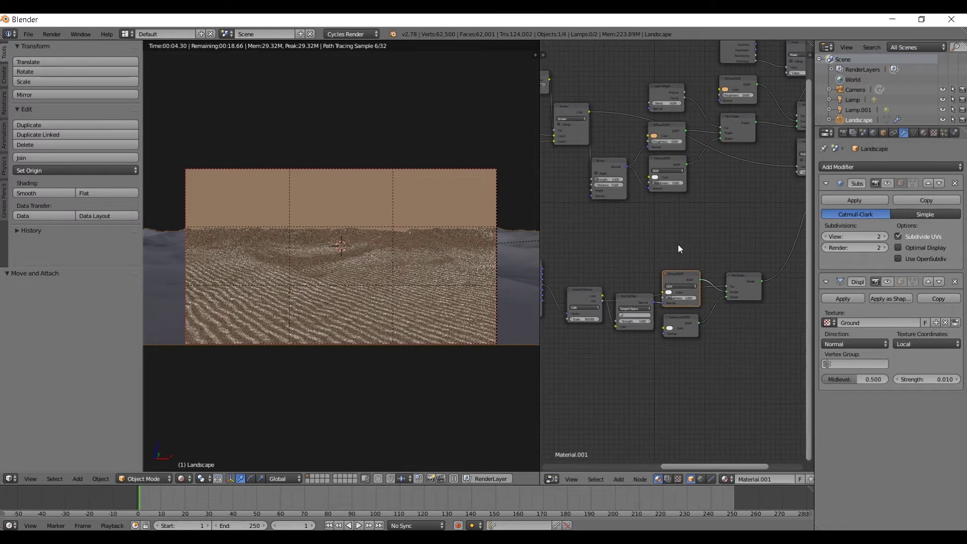
key(a)
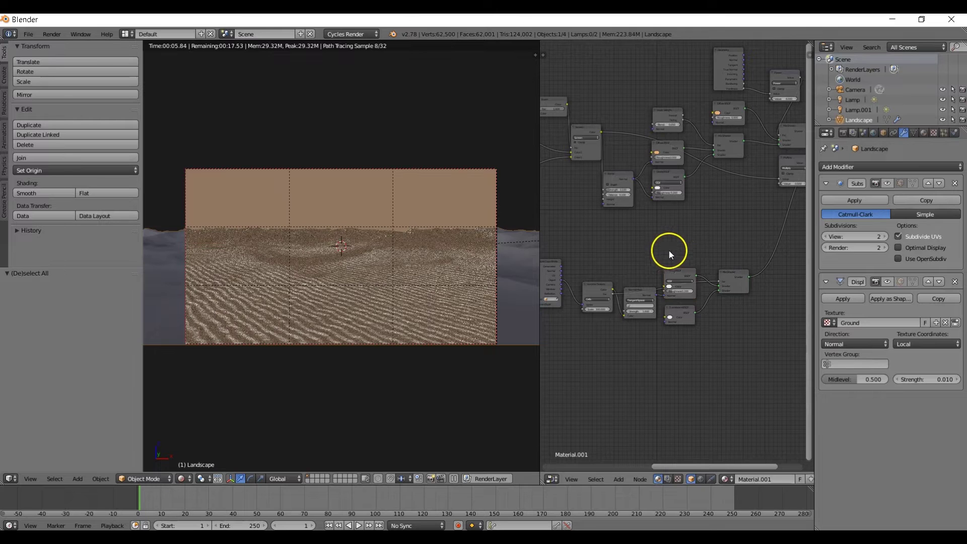
key(b)
drag(589, 267, 737, 338)
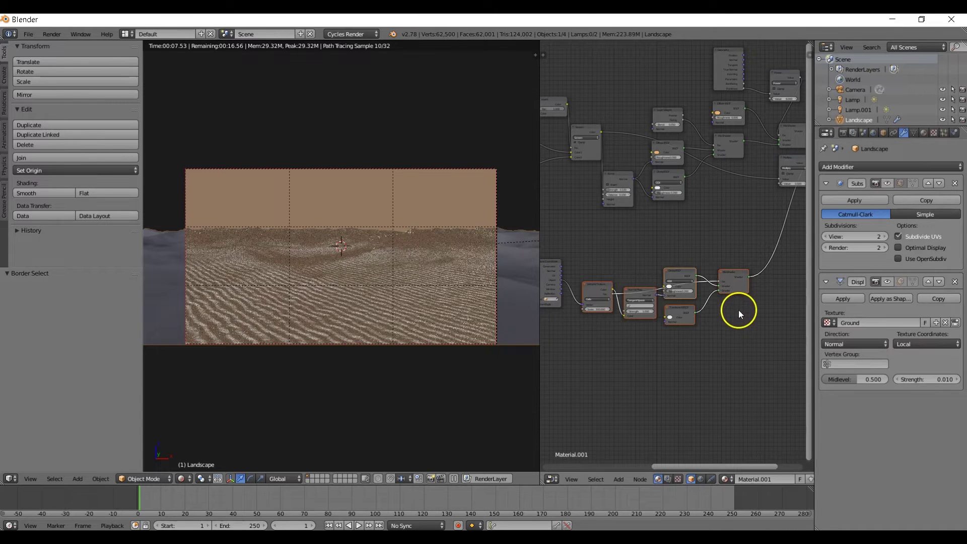
key(shift+d)
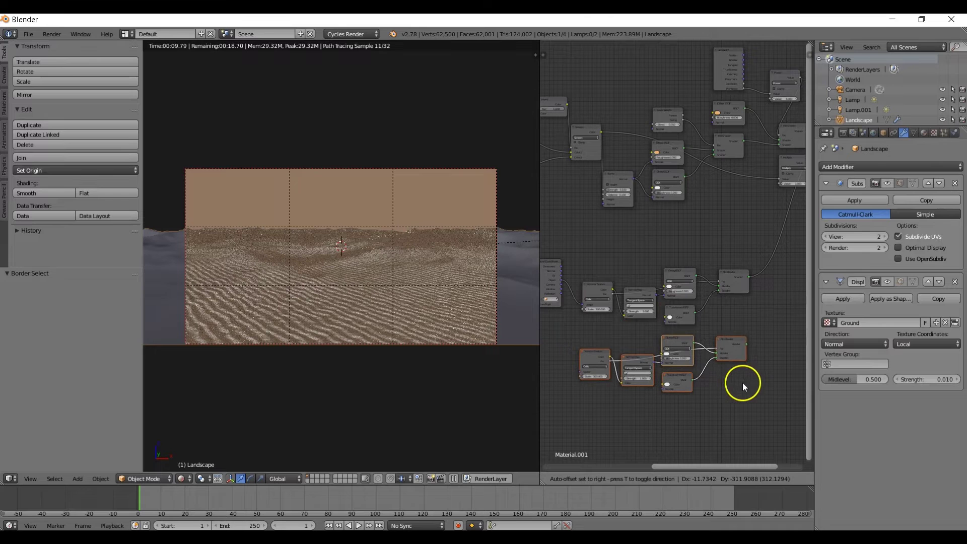
click(740, 383)
key(a)
Link the Texture Coordinate's Object output to the duplicated Voronoi Texture's Vector input and set that texture's Scale to 1500.
middle_drag(731, 395, 789, 356)
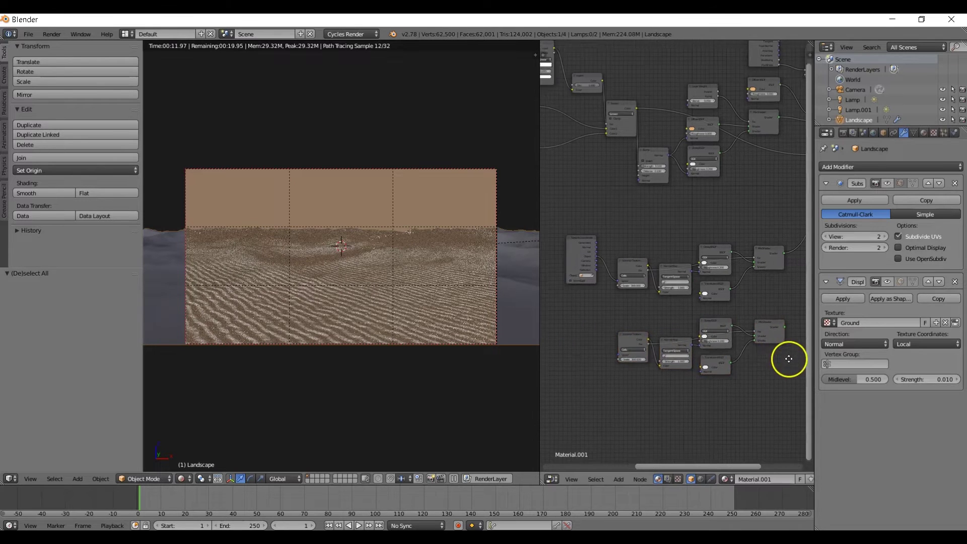
scroll(610, 316, up, 1)
scroll(609, 322, up, 1)
drag(585, 240, 617, 393)
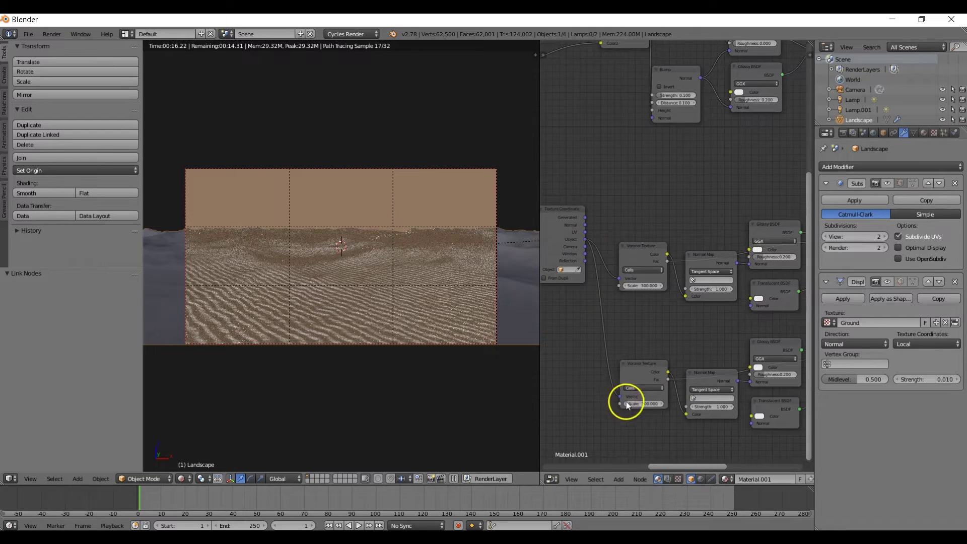
click(648, 404)
text(1500)
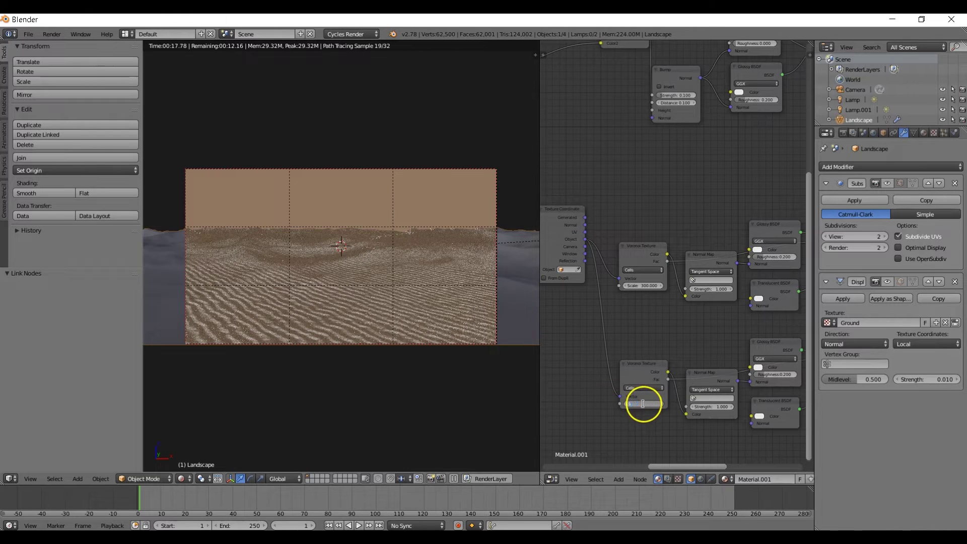
key(Return)
Add a Mix Shader on the upper sparkle output link, connect the duplicated Mix Shader to its second Shader input and set Fac to 0.8.
mouse_move(711, 328)
middle_down()
mouse_move(637, 324)
mouse_move(767, 319)
mouse_move(708, 331)
middle_up()
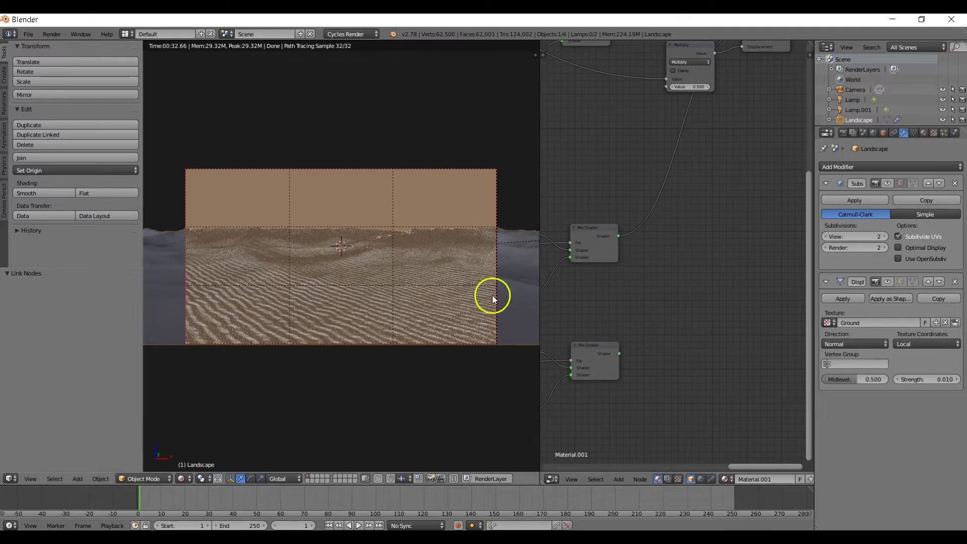
key(shift+a)
mouse_move(735, 251)
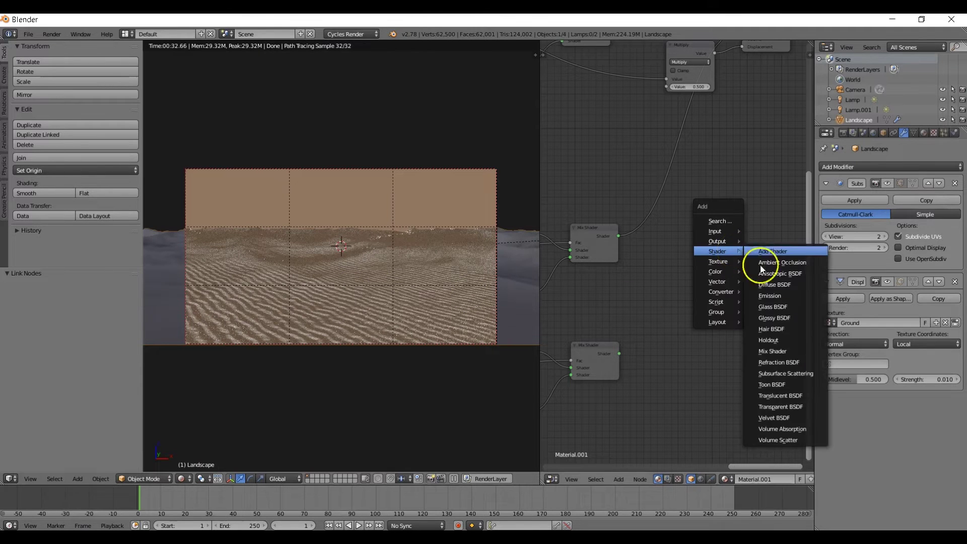
click(774, 352)
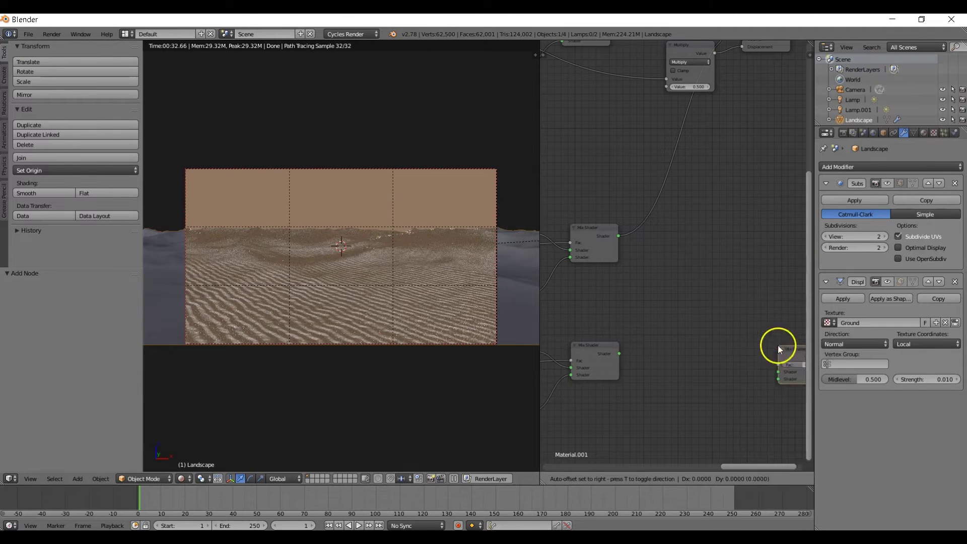
click(655, 195)
drag(620, 354, 656, 231)
click(684, 213)
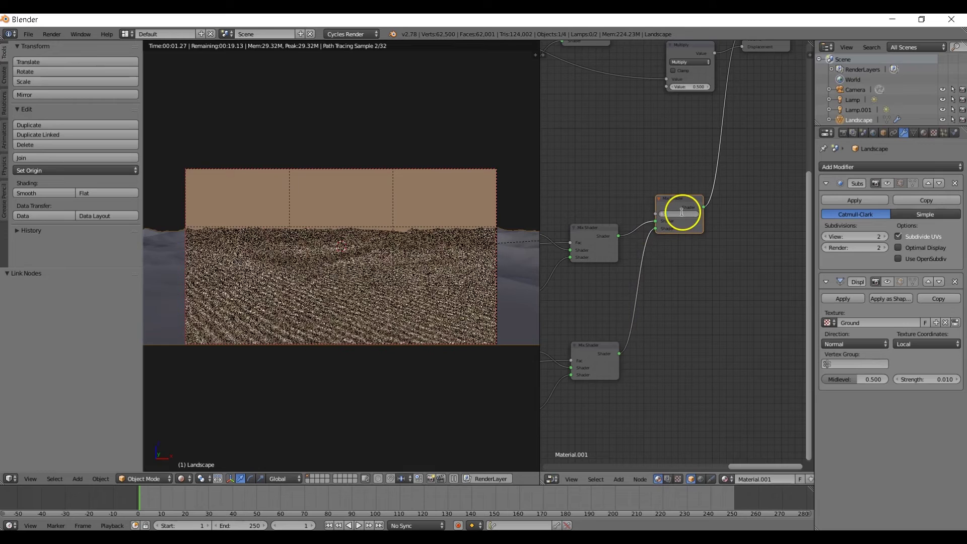
text(0.8)
key(Return)
Move the Material Output aside and add a Mix Shader between it and the base sand Mix Shader.
middle_drag(745, 171, 702, 313)
drag(729, 162, 785, 153)
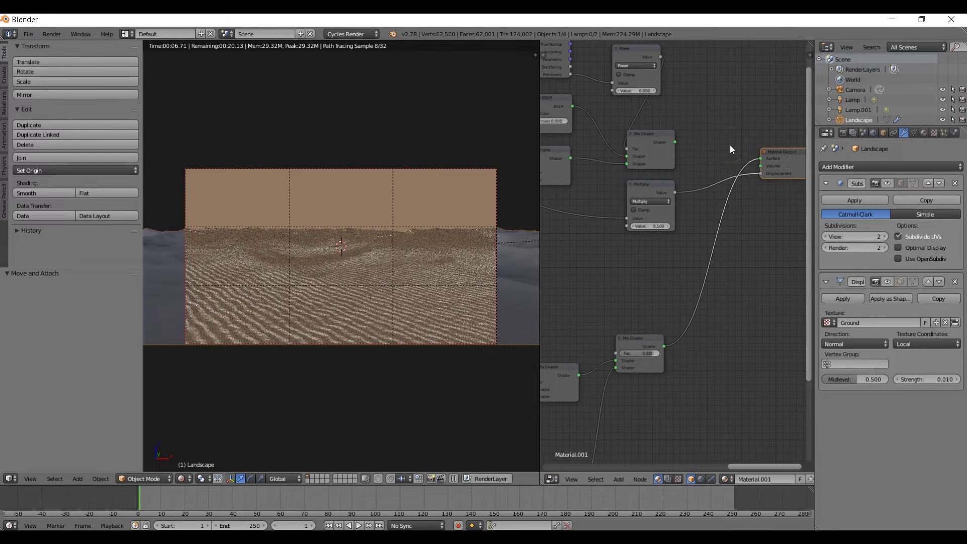
key(shift+a)
mouse_move(730, 145)
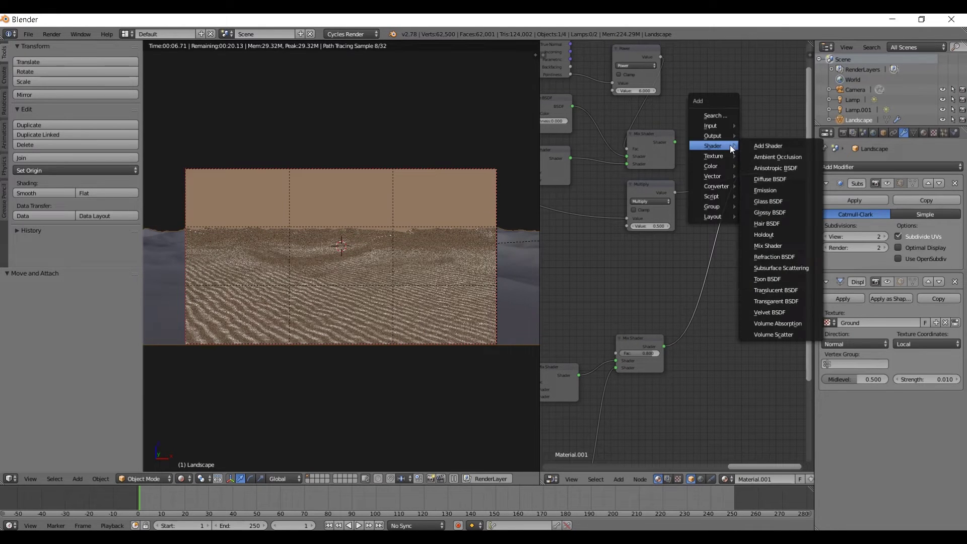
click(770, 246)
click(700, 109)
Link the base sand and sparkle shaders into the new Mix Shader, its output to Surface, and the Power Value to its Fac.
drag(675, 141, 699, 136)
drag(664, 347, 700, 145)
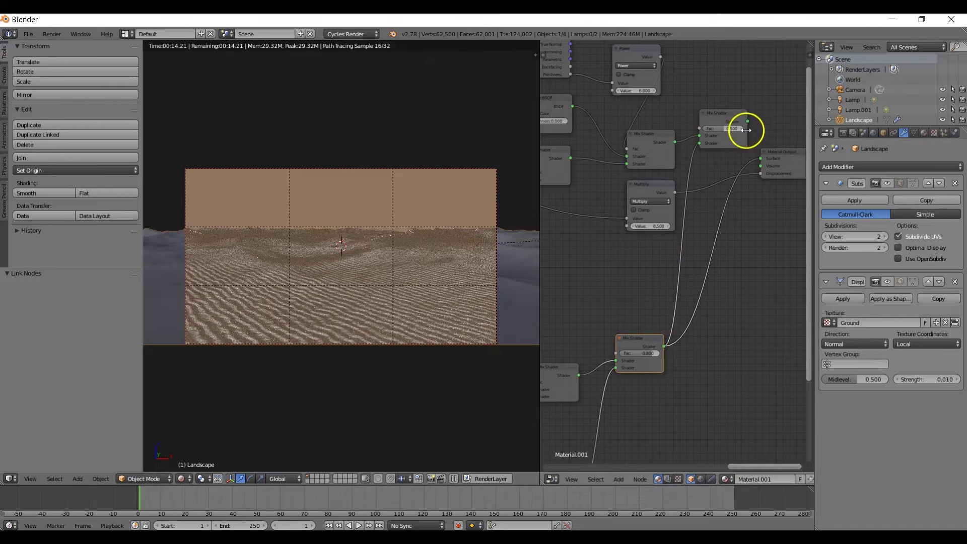
drag(748, 122, 763, 158)
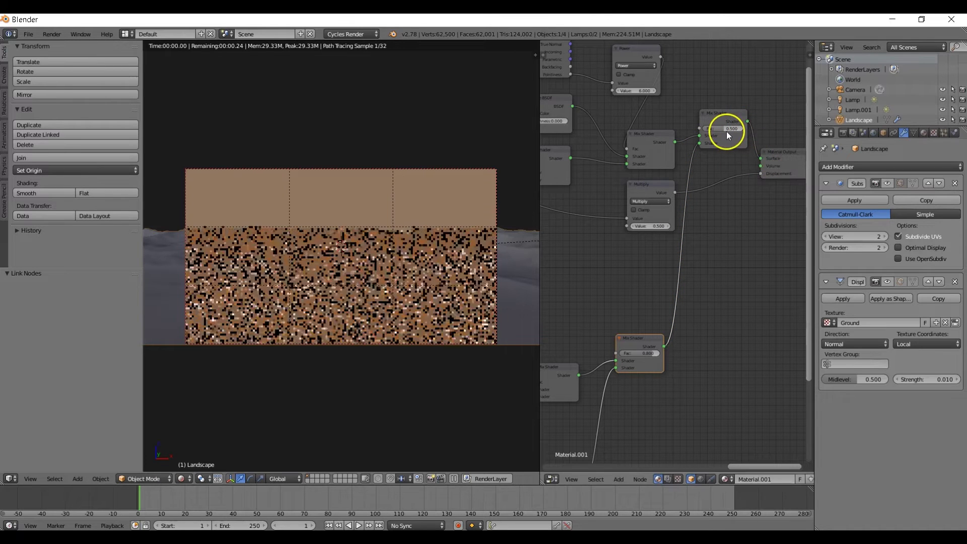
middle_drag(651, 100, 633, 187)
drag(644, 144, 686, 218)
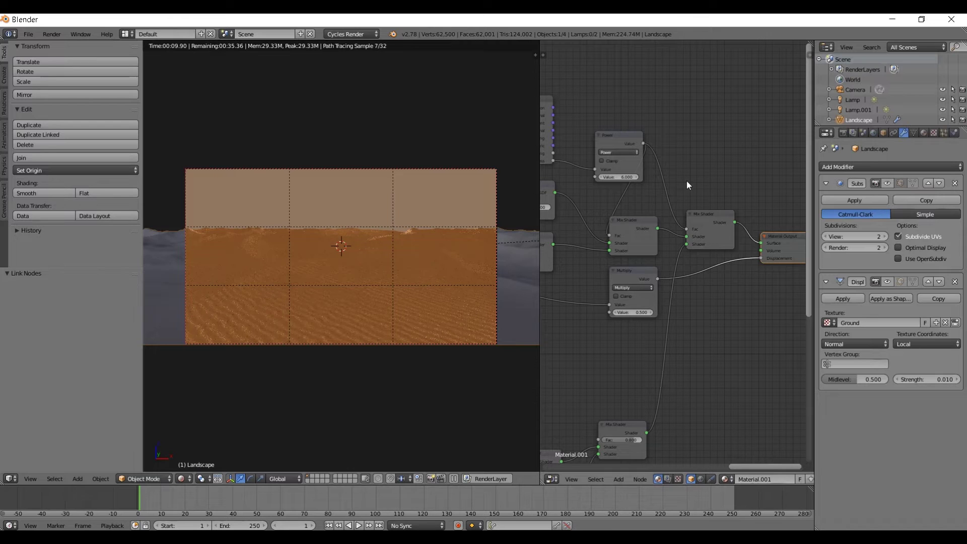
Return the viewport to solid shading, add a plane and move it about 30.7 units along Y behind the landscape.
key(shift+z)
key(a)
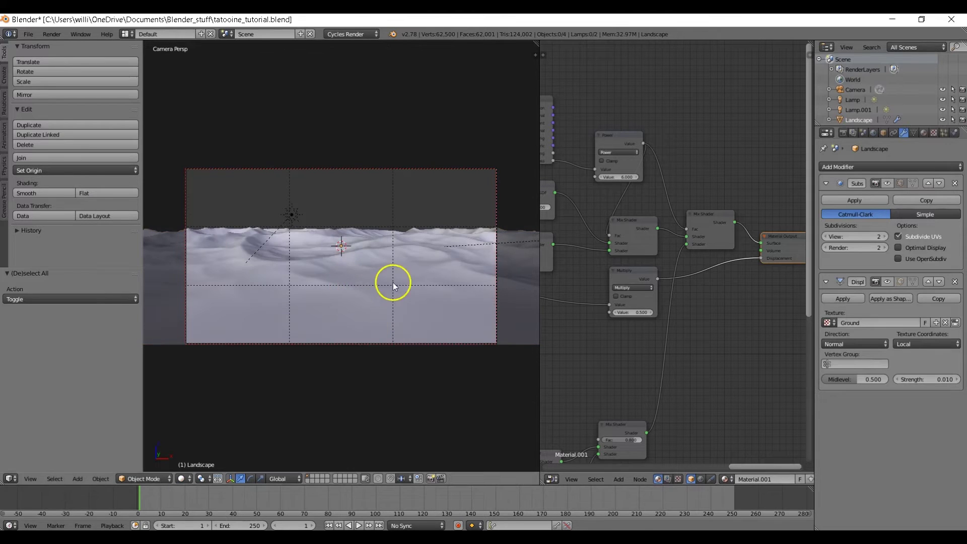
middle_drag(426, 264, 396, 288)
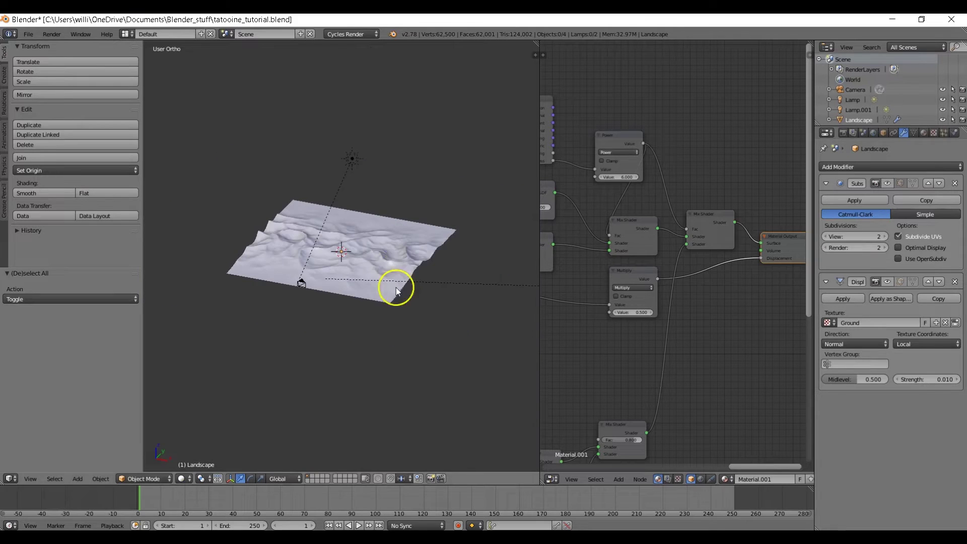
key(shift+a)
mouse_move(388, 274)
click(423, 272)
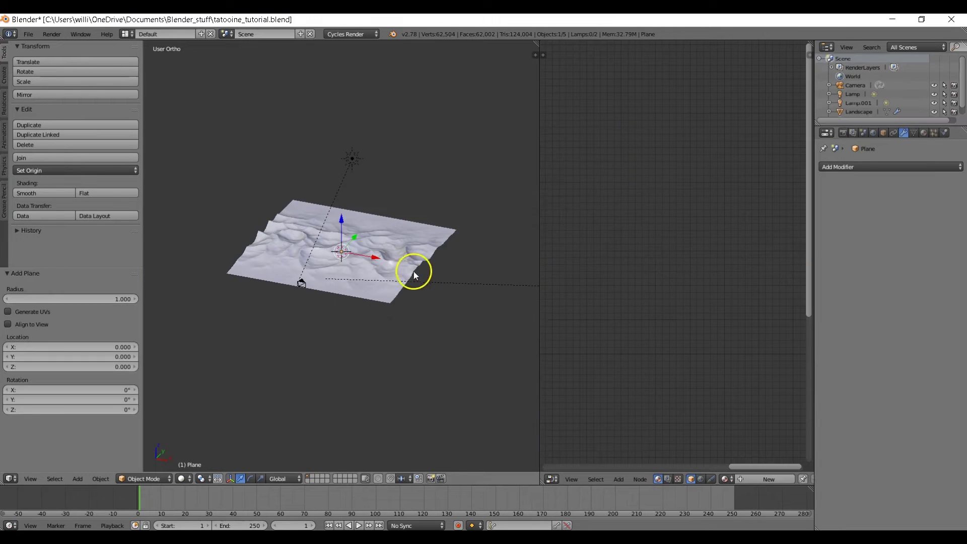
drag(359, 236, 448, 115)
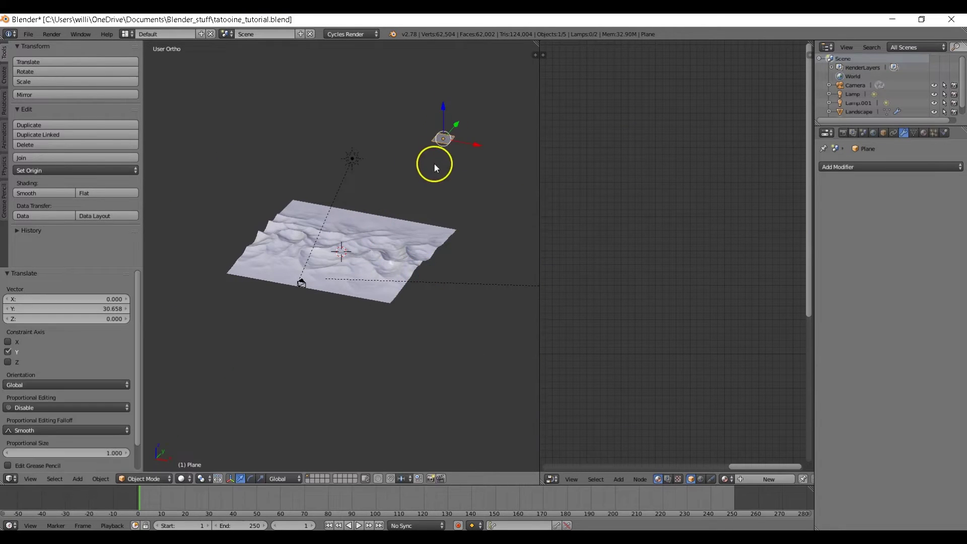
Scale the plane far larger than the landscape and shift it about 16.3 units further along Y.
key(s)
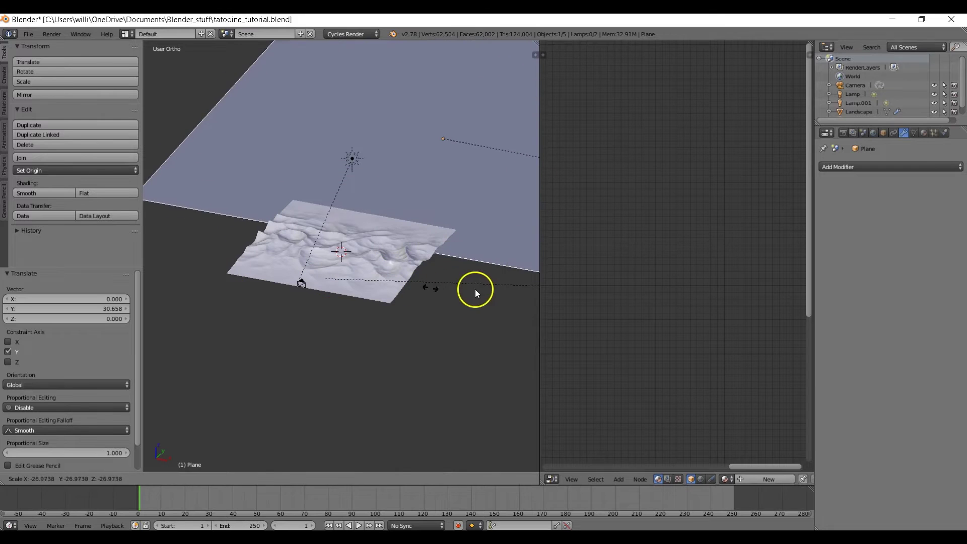
click(491, 307)
scroll(497, 309, down, 2)
drag(431, 156, 461, 121)
key(s)
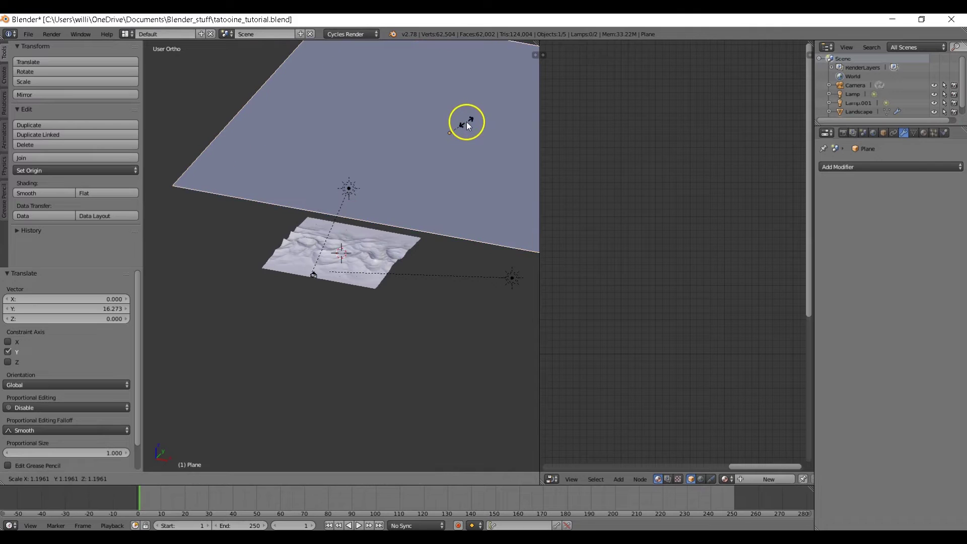
click(468, 123)
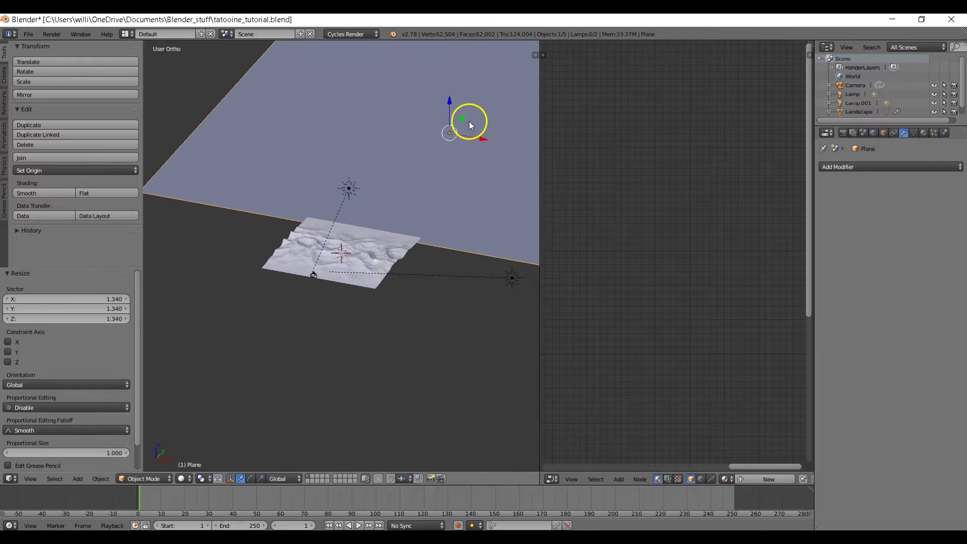
key(s)
click(508, 152)
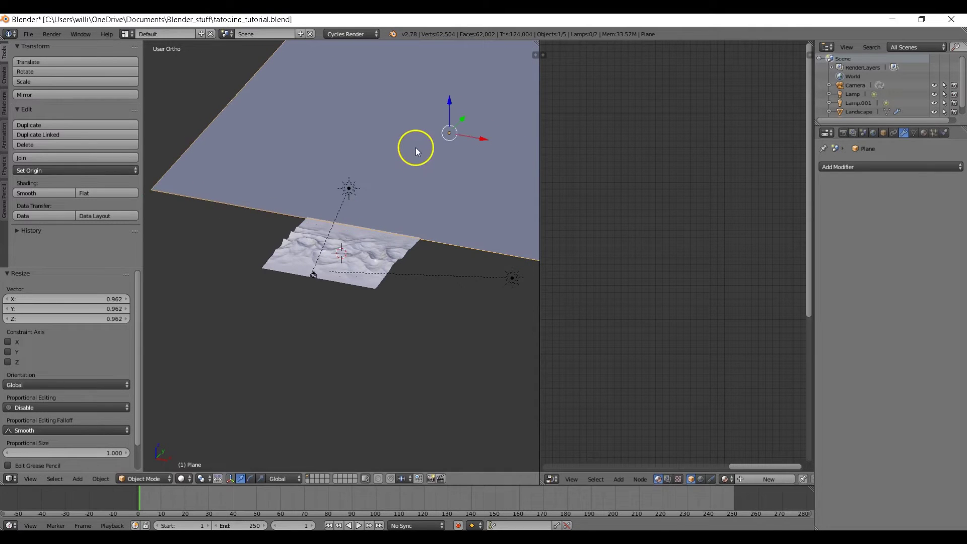
Through the camera view, stretch the plane along X by about 1.68 so it spans the full width of the horizon.
key(KP_0)
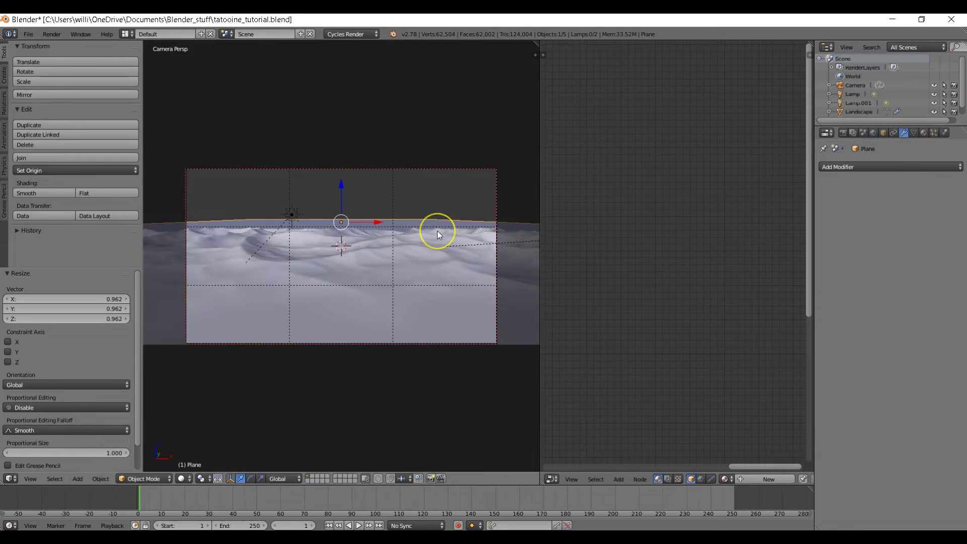
key(s)
key(x)
click(493, 231)
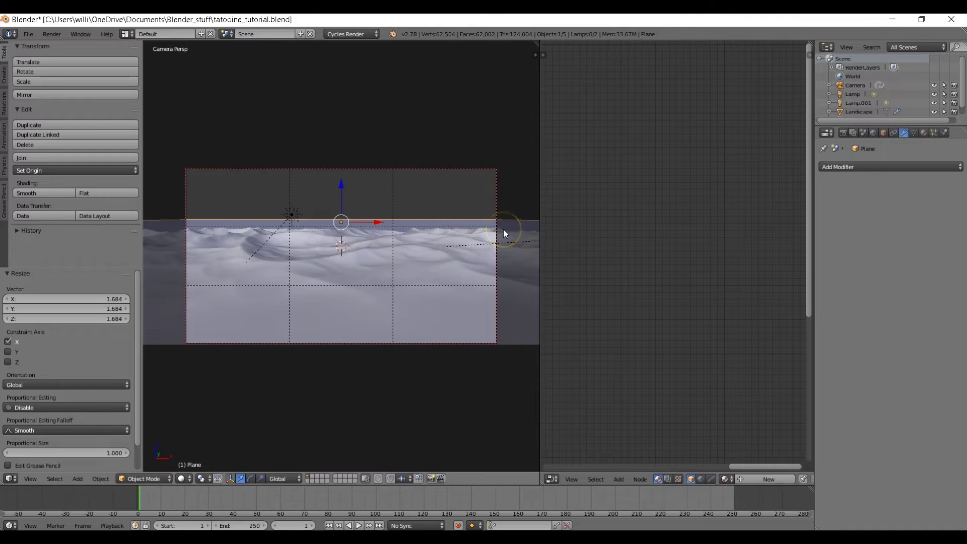
key(a)
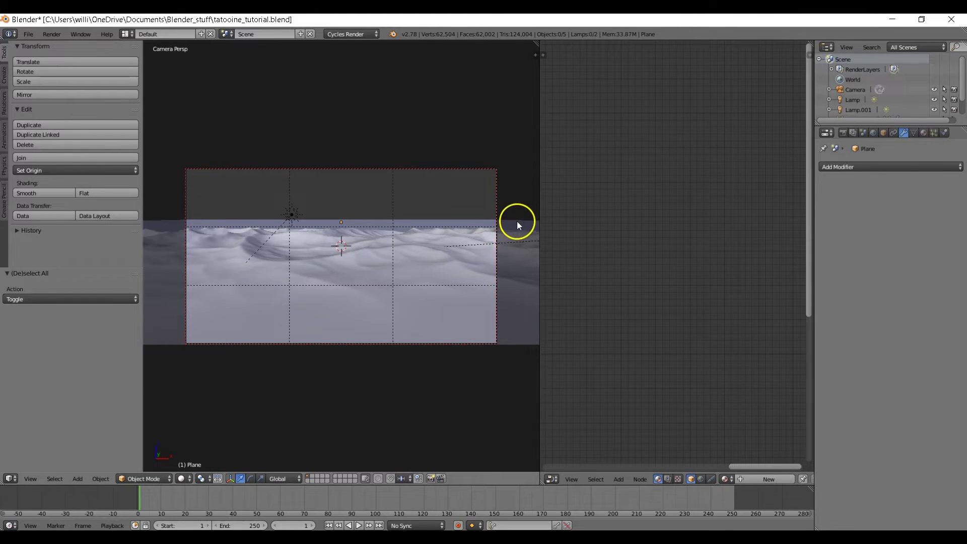
Select the camera and set its clipping End distance to 400.
right_click(495, 204)
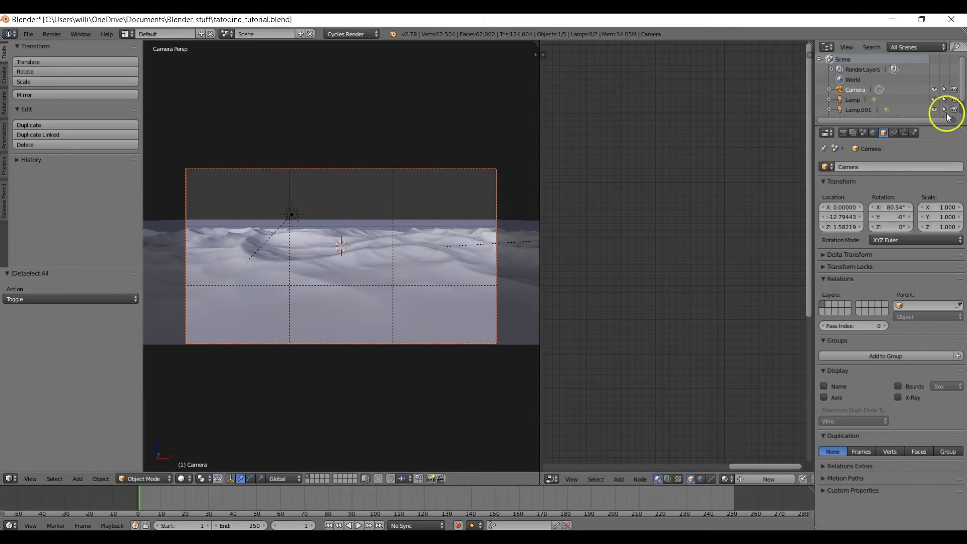
click(904, 133)
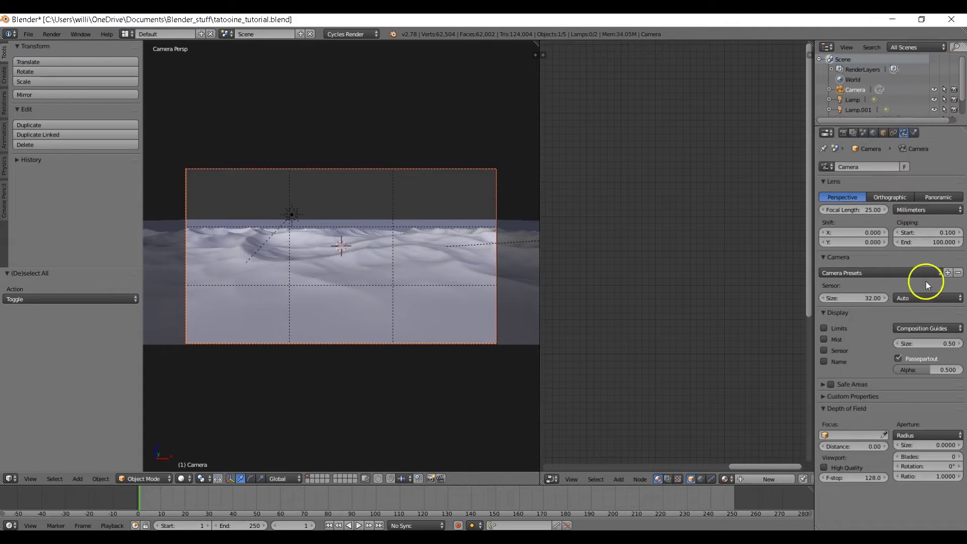
click(929, 242)
text(400)
key(Return)
Assign Material.001 to the background plane and make it a single-user copy.
right_click(410, 219)
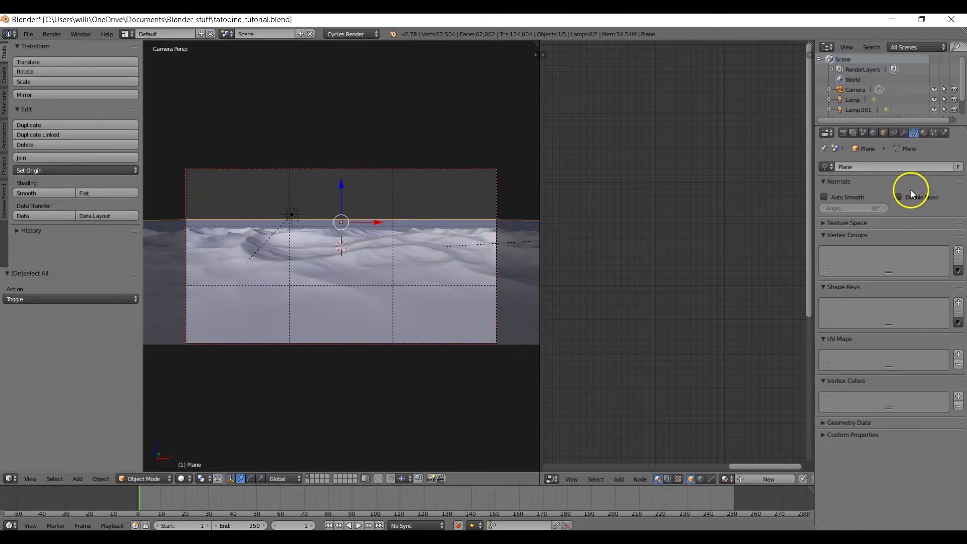
click(925, 133)
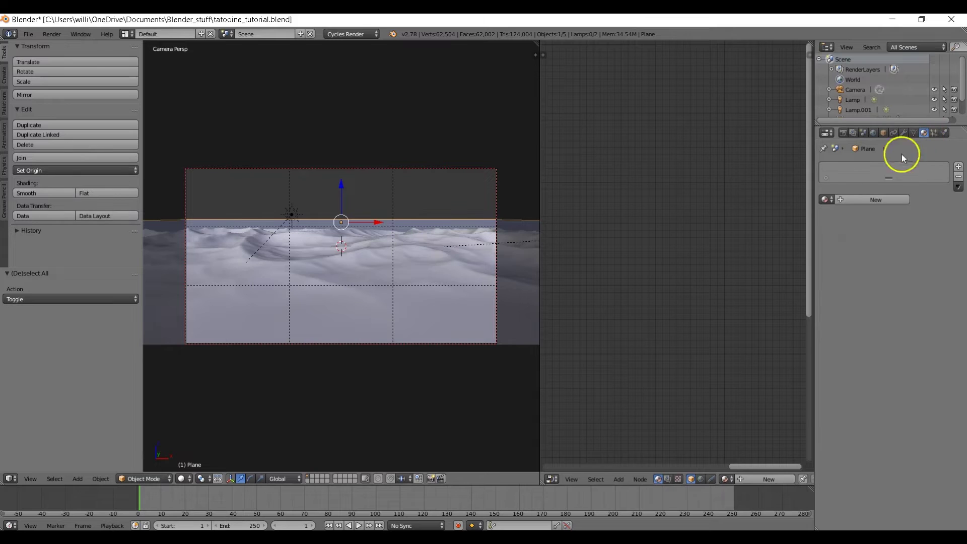
click(826, 200)
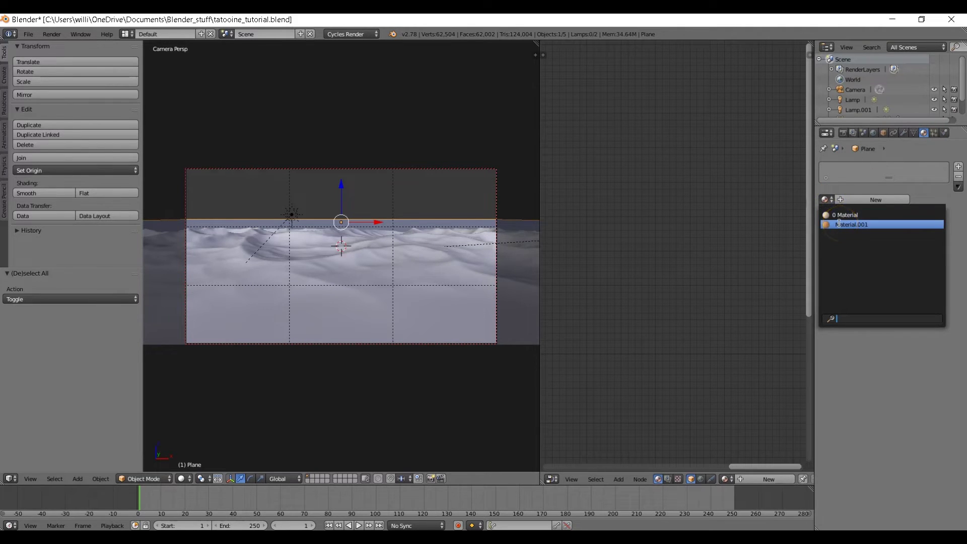
click(840, 224)
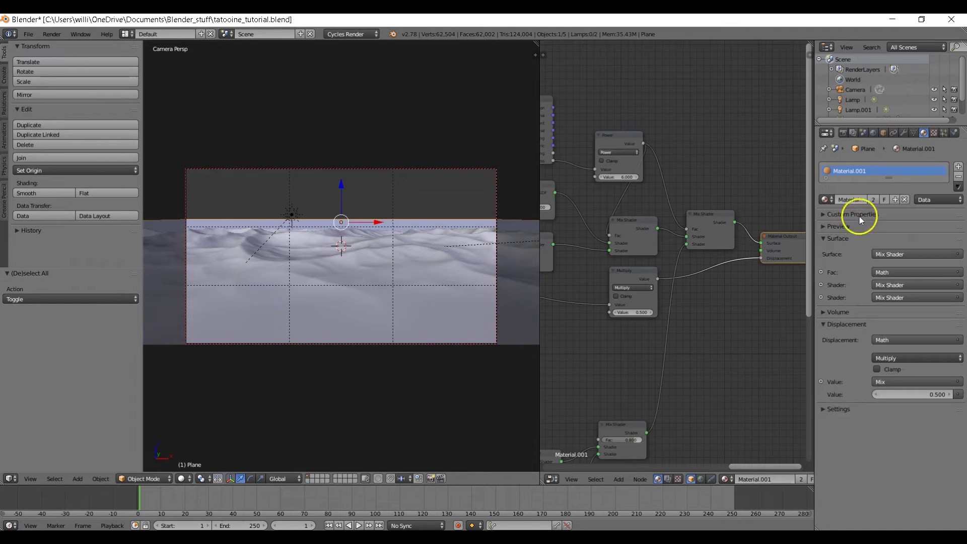
click(872, 199)
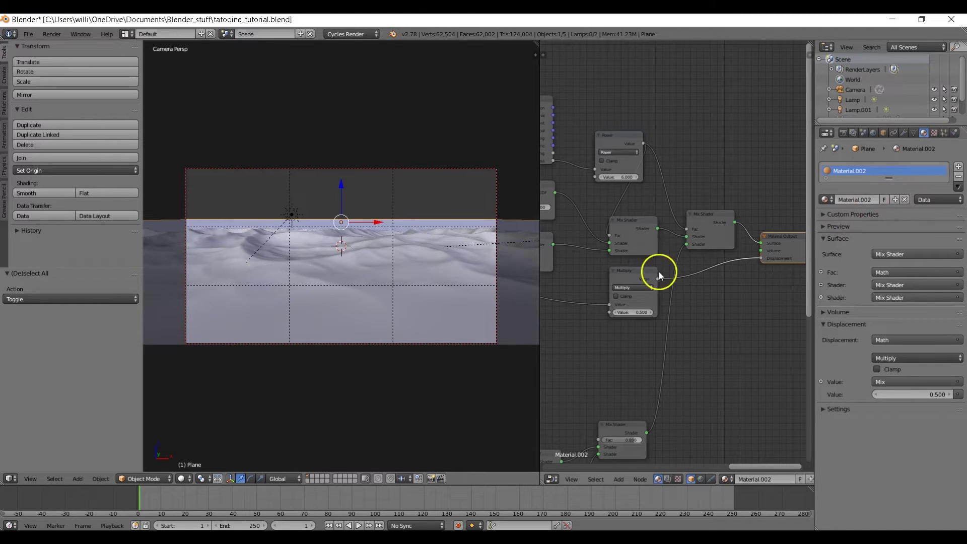
Delete the whole Voronoi sparkle node branch from the background plane's material.
scroll(694, 325, down, 4)
middle_drag(660, 335, 762, 324)
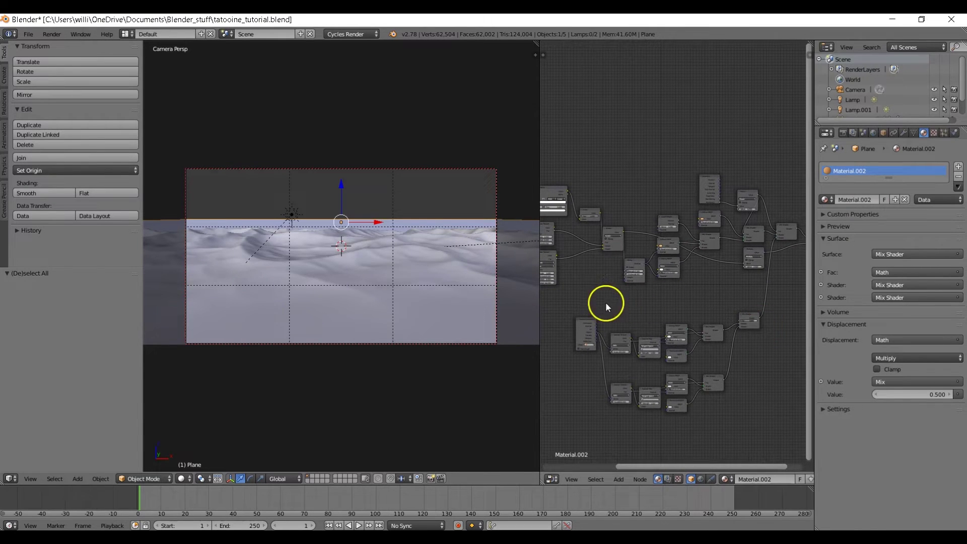
key(b)
drag(573, 303, 771, 412)
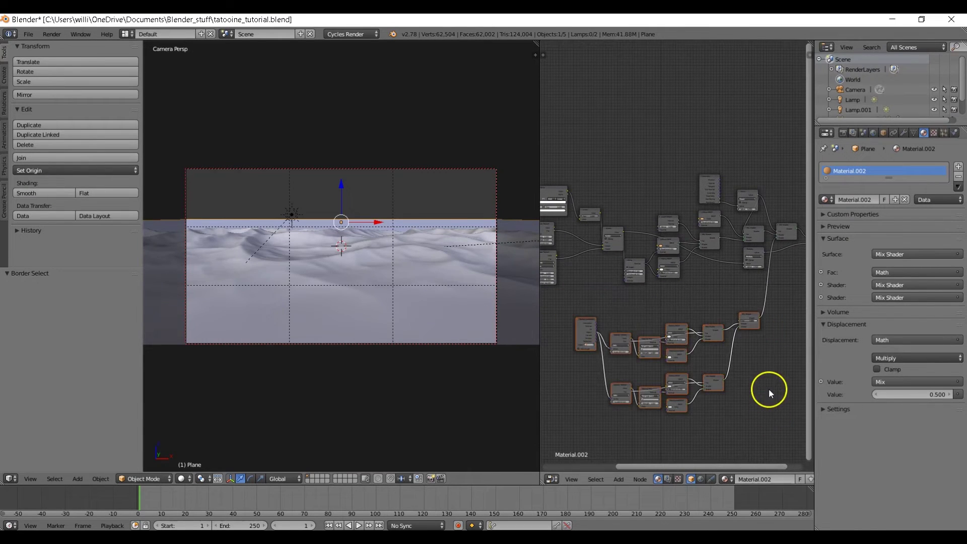
key(x)
Delete the final Mix Shader and link the remaining Mix Shader before it to the Material Output's Surface.
scroll(667, 362, up, 4)
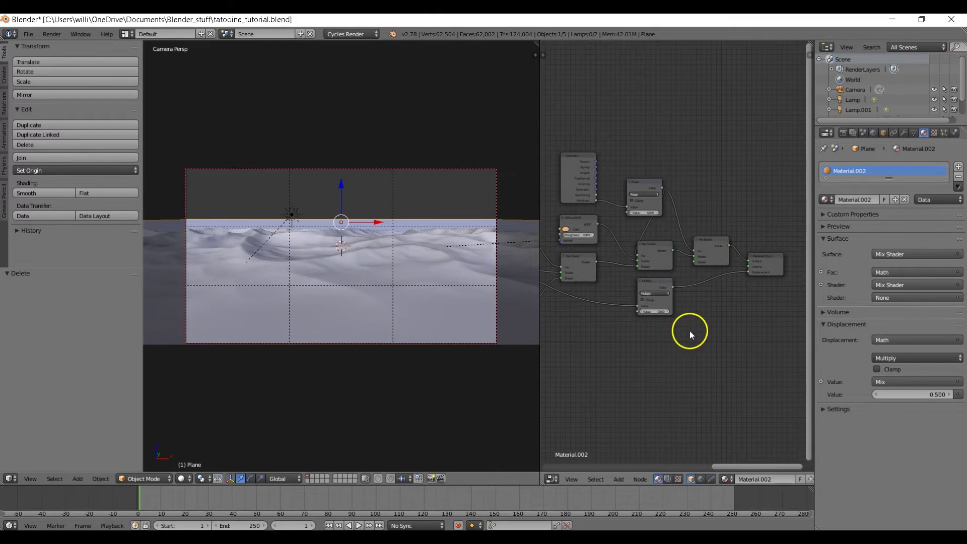
click(706, 247)
key(x)
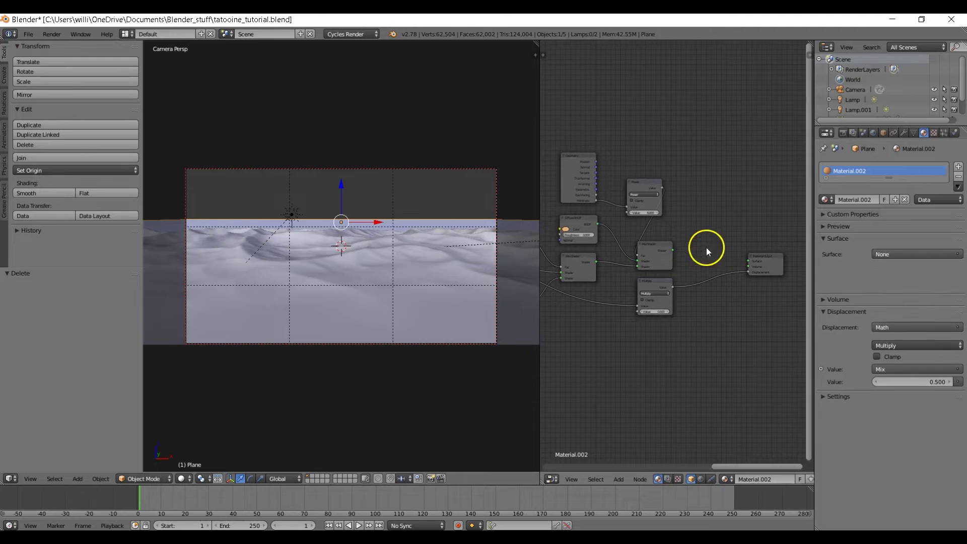
drag(674, 250, 751, 262)
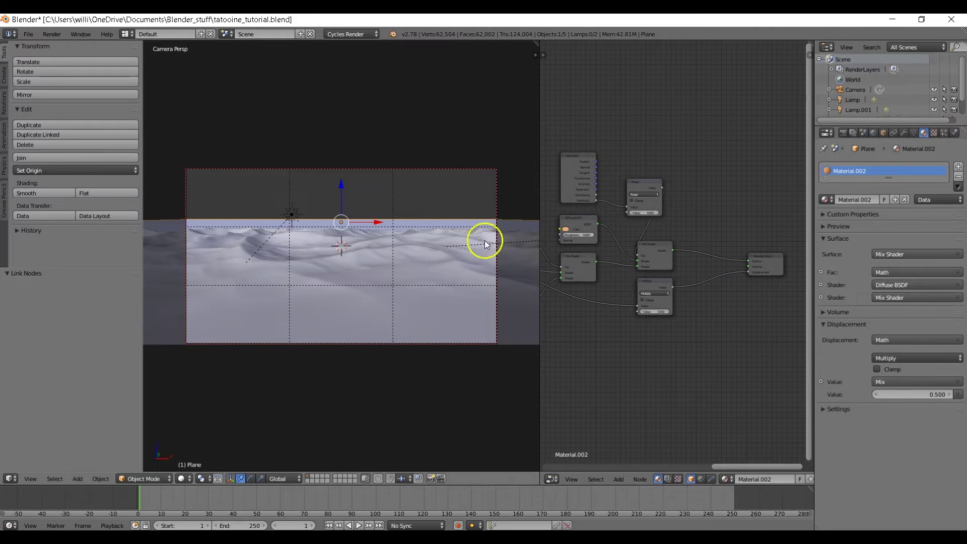
key(a)
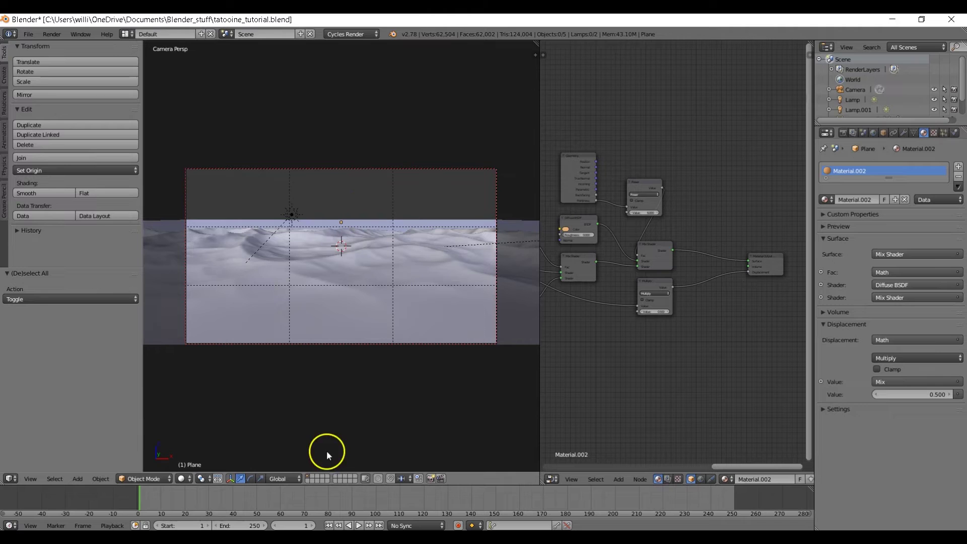
On the empty second layer, append the Rocks group from Tatooine_Assets.blend in the Tatooine folder.
click(312, 476)
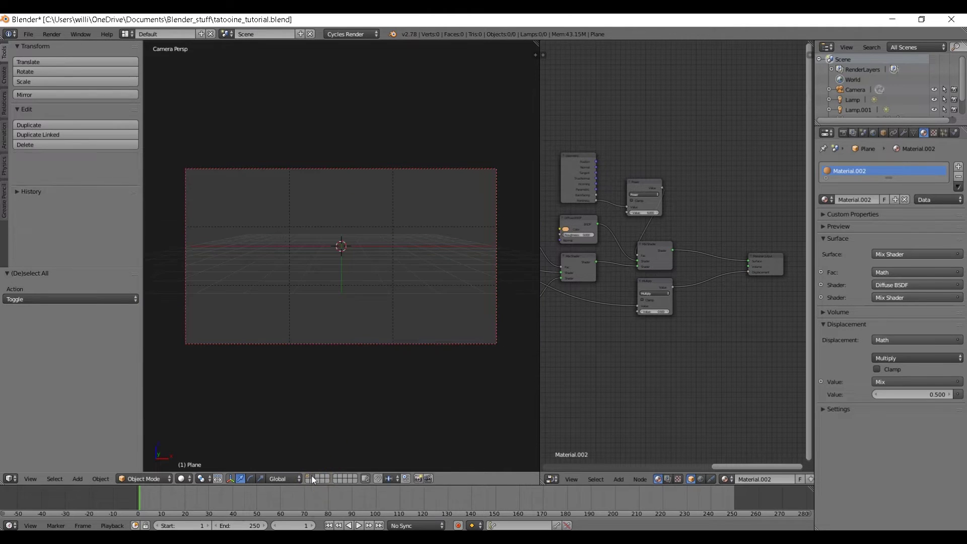
click(28, 34)
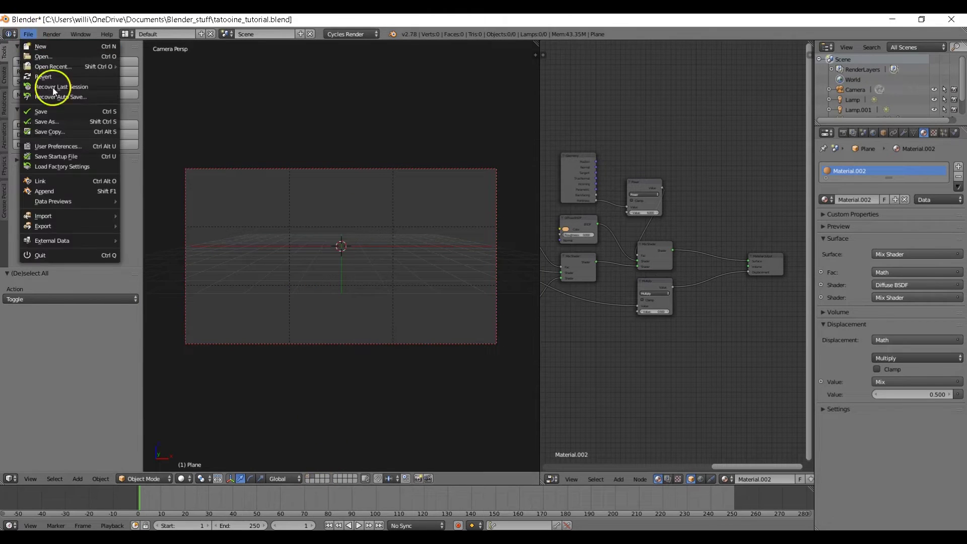
click(61, 192)
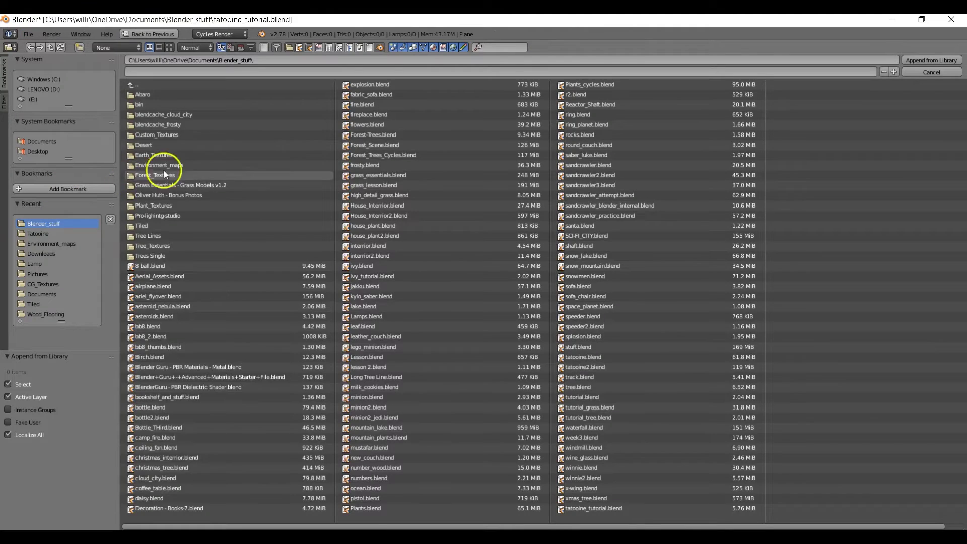
click(37, 234)
click(176, 96)
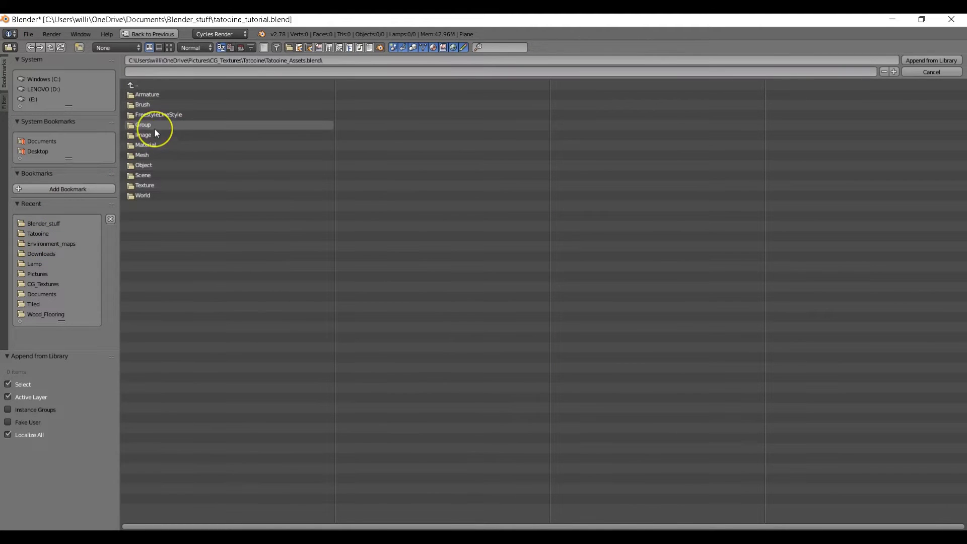
click(155, 127)
click(152, 105)
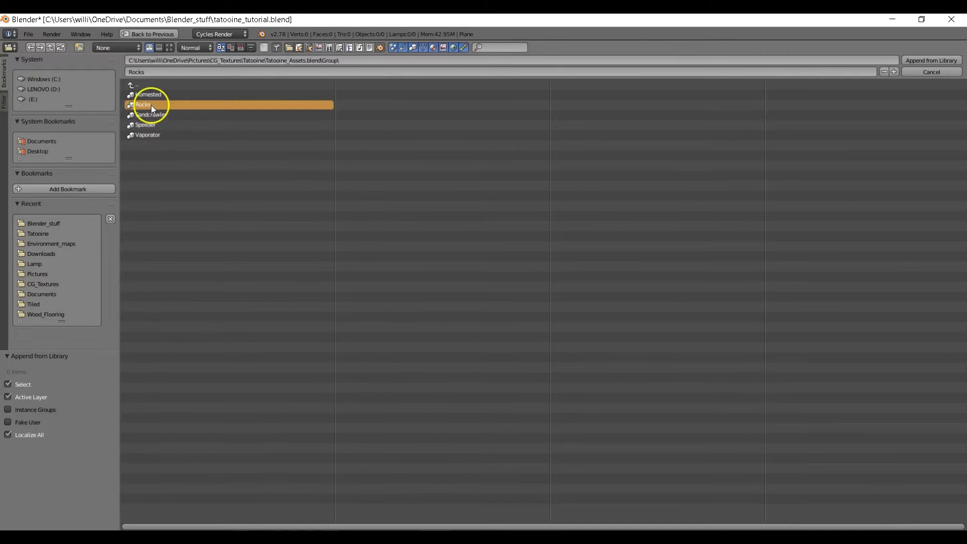
click(931, 61)
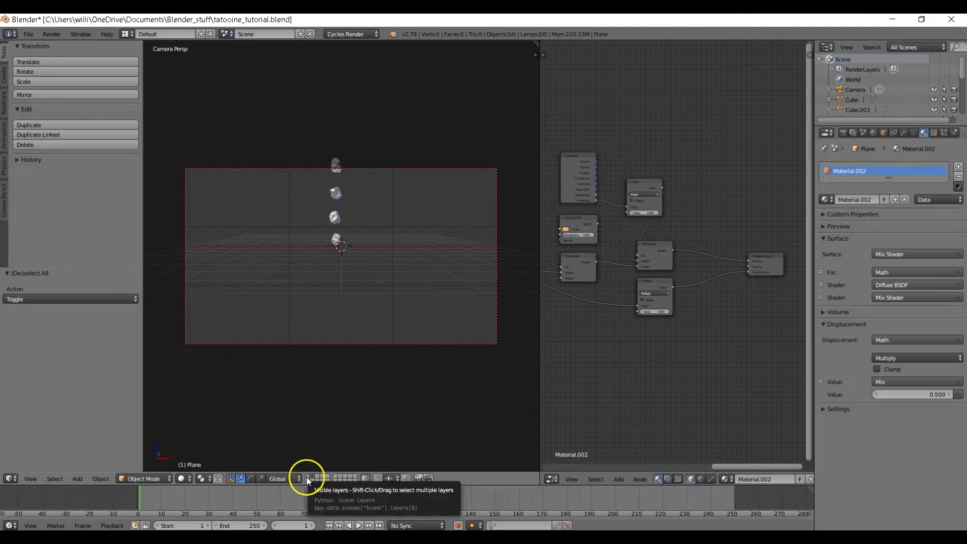
middle_drag(380, 302, 405, 294)
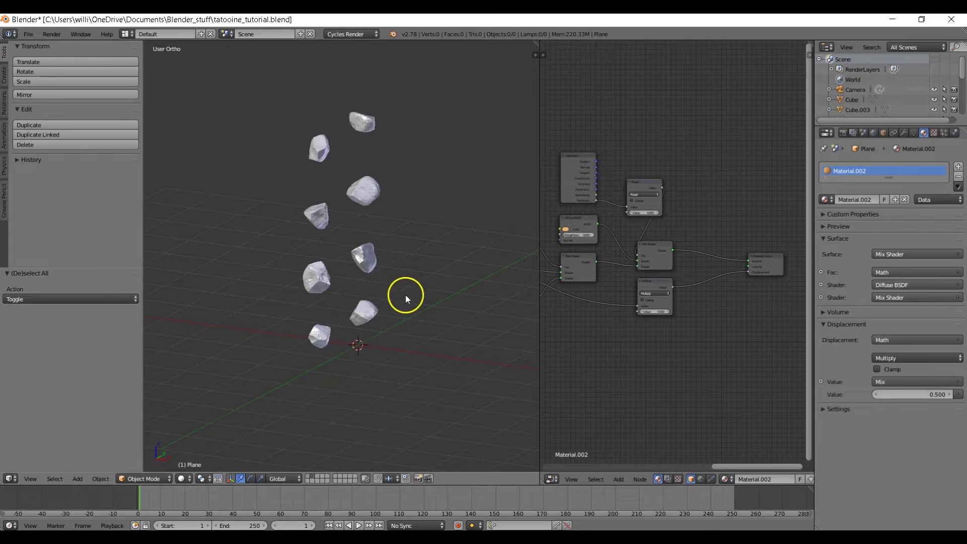
Back on the first layer, add a Hair particle system to the landscape and name its settings Rocks.
click(309, 476)
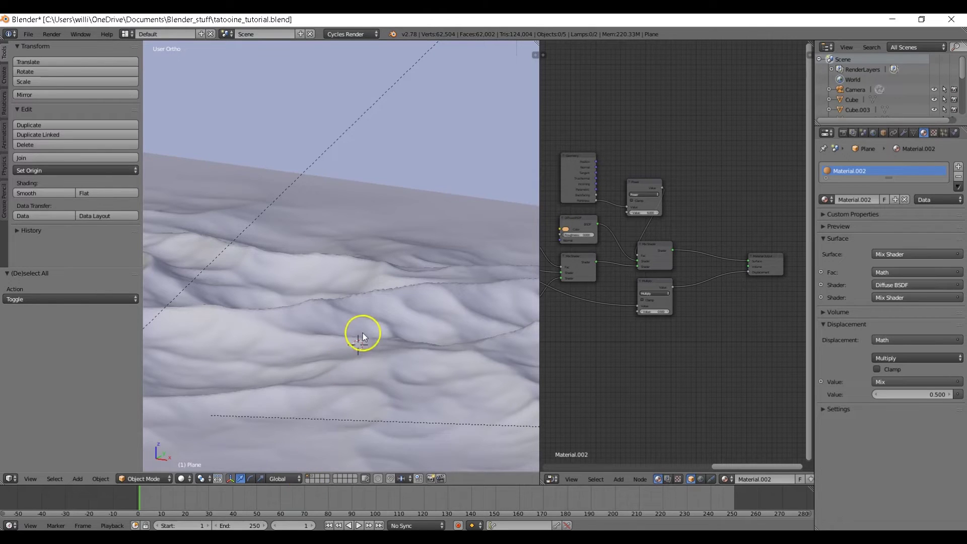
right_click(368, 317)
scroll(368, 317, down, 5)
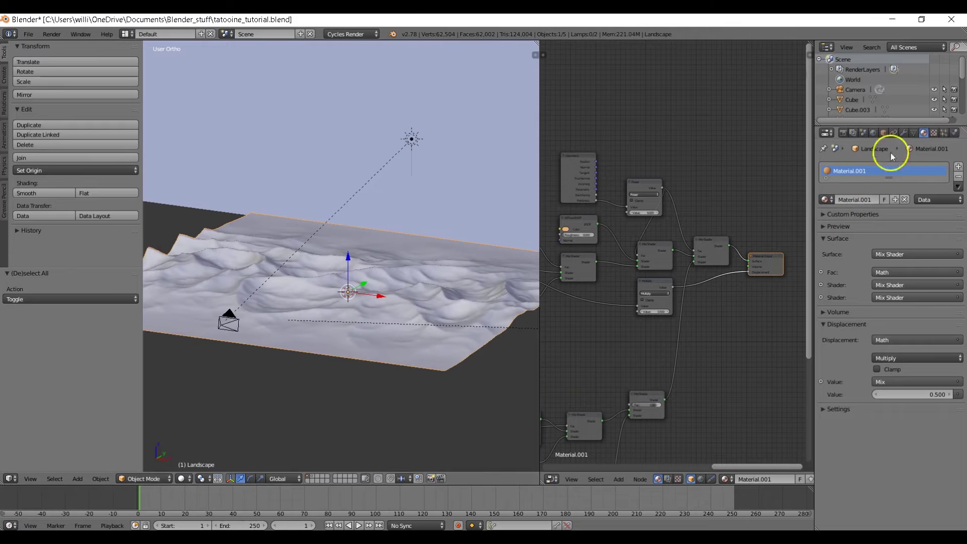
click(944, 133)
click(959, 166)
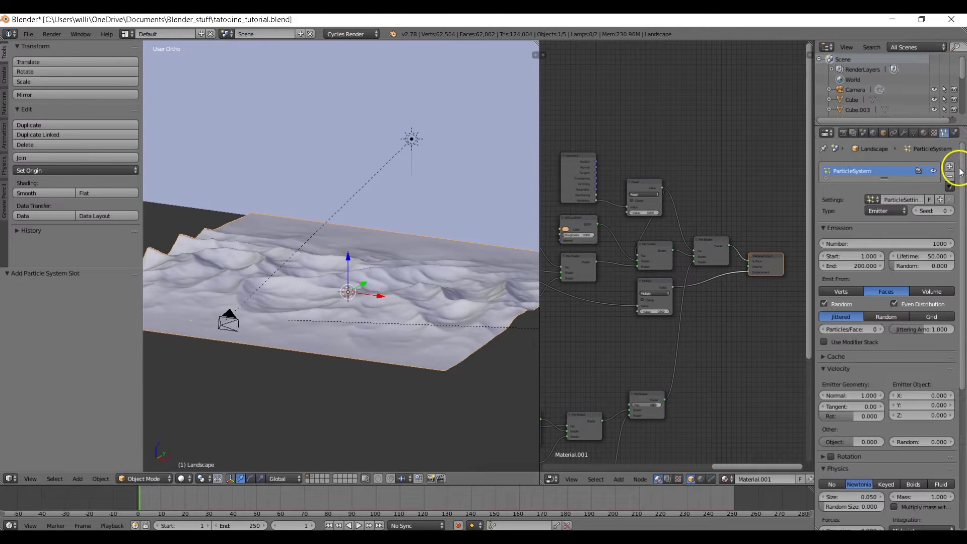
click(879, 208)
click(878, 189)
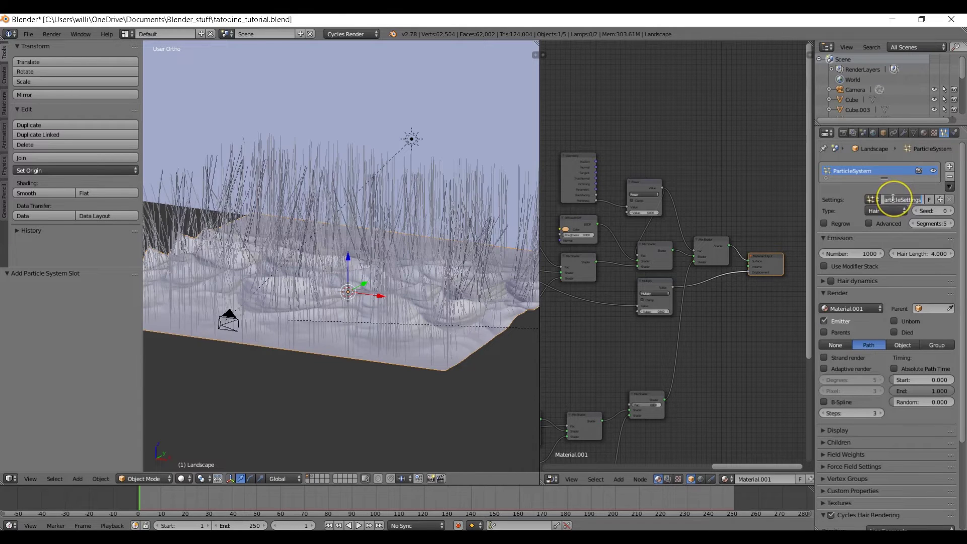
text(Rocks)
key(Return)
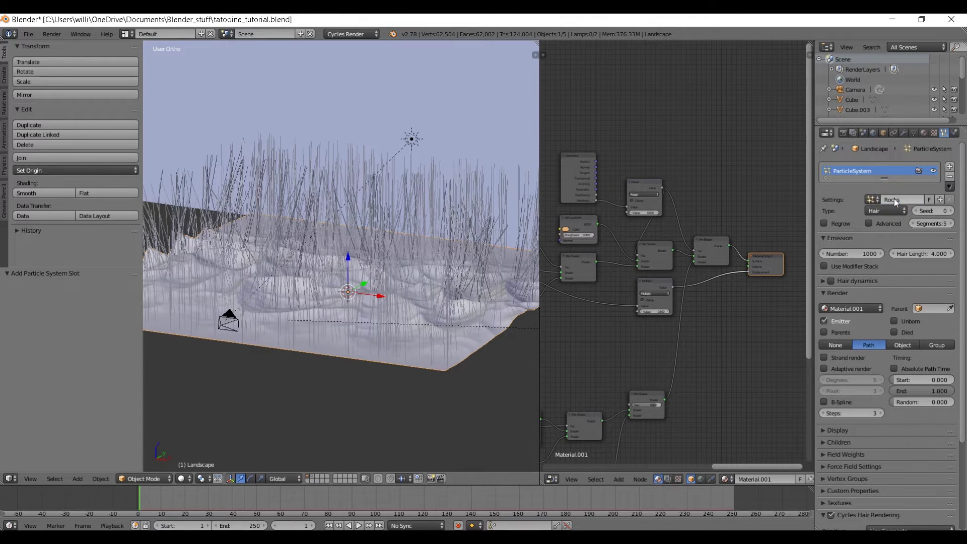
Enable the advanced hair settings, set the particle number to 500 and the normal emitter velocity to 0.7.
click(890, 223)
click(856, 253)
text(500)
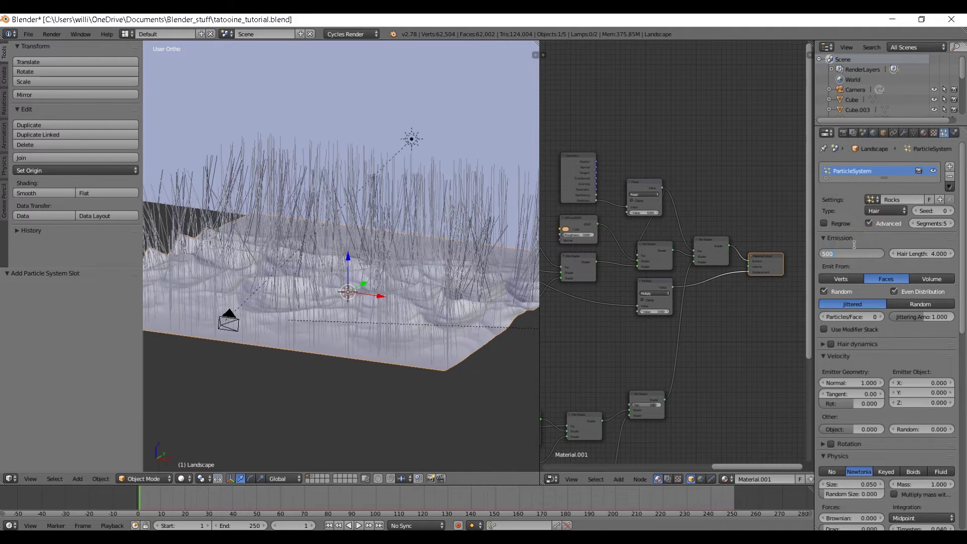
key(Return)
click(855, 382)
text(0.7)
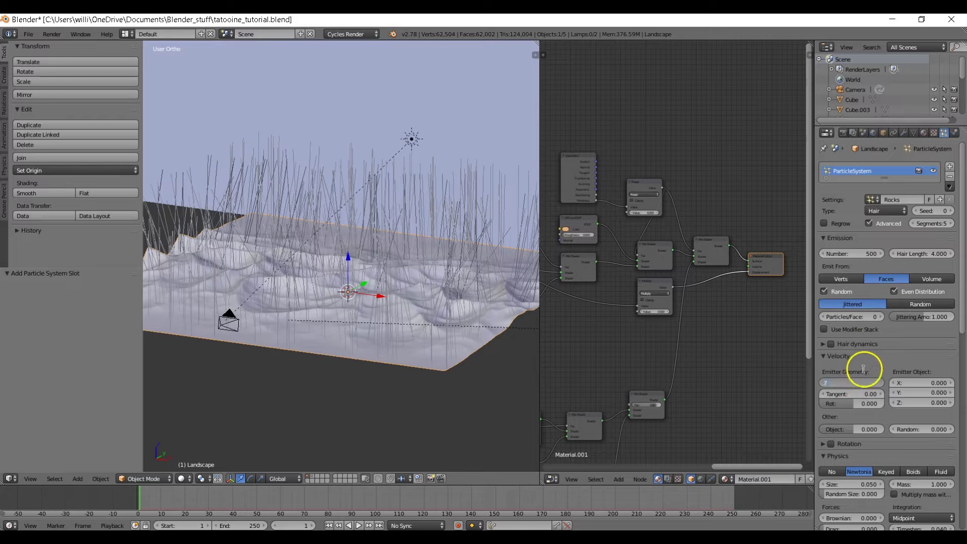
key(Return)
Render the particles as the Rocks group with Rotation enabled, and set their random size to 1.
scroll(866, 367, down, 4)
scroll(888, 418, down, 3)
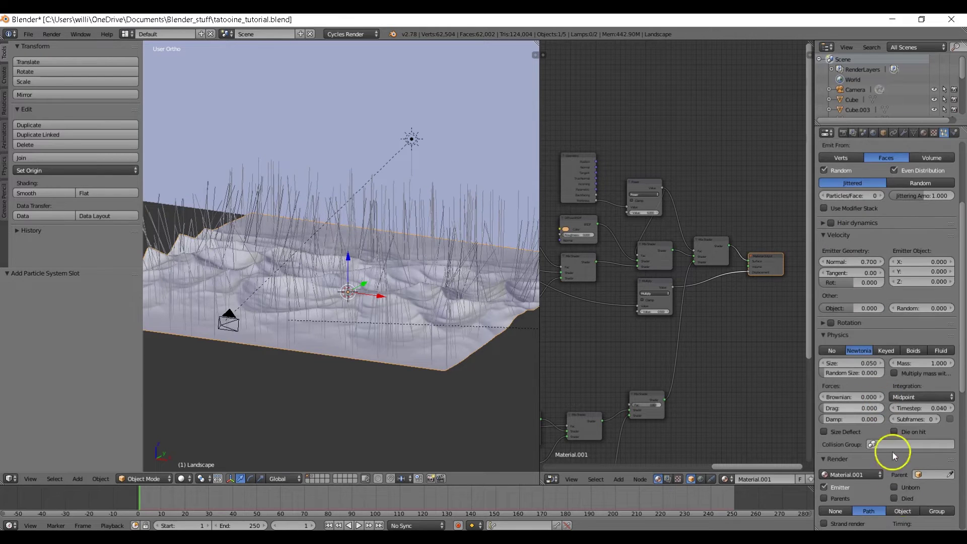
click(937, 492)
scroll(922, 468, down, 4)
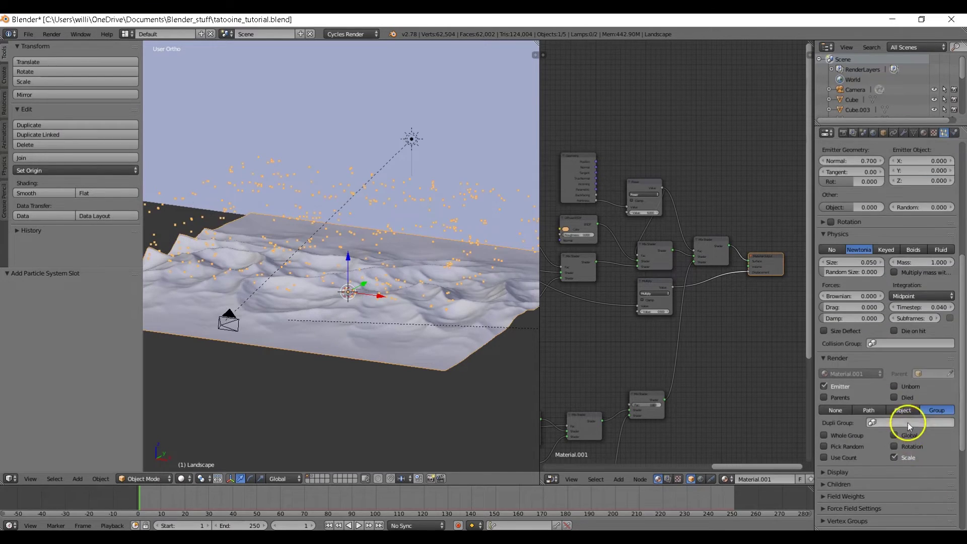
click(908, 422)
click(867, 319)
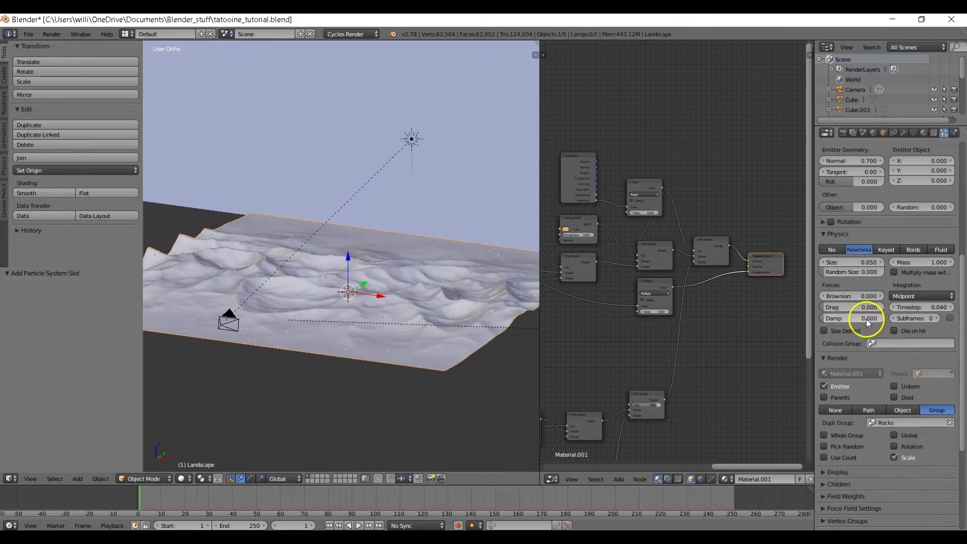
click(895, 447)
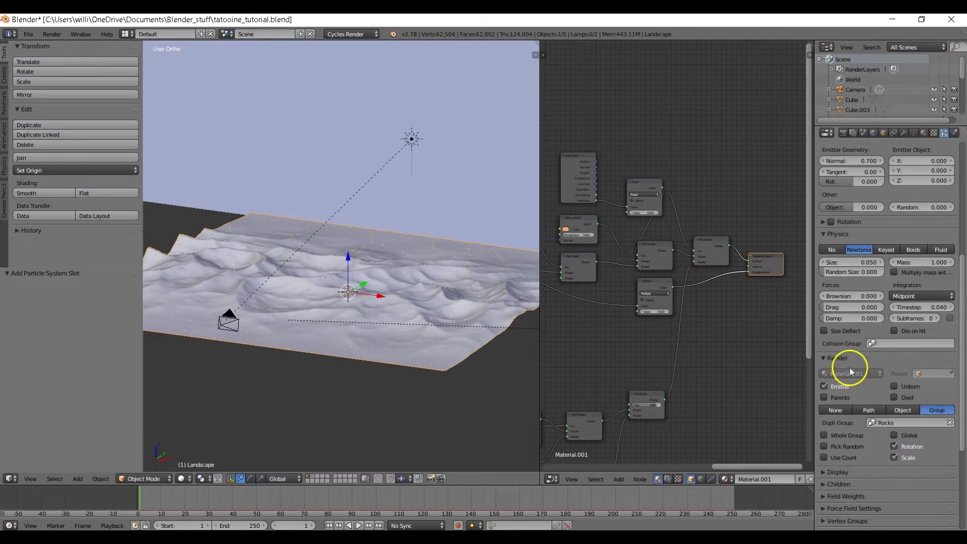
drag(842, 273, 15, 295)
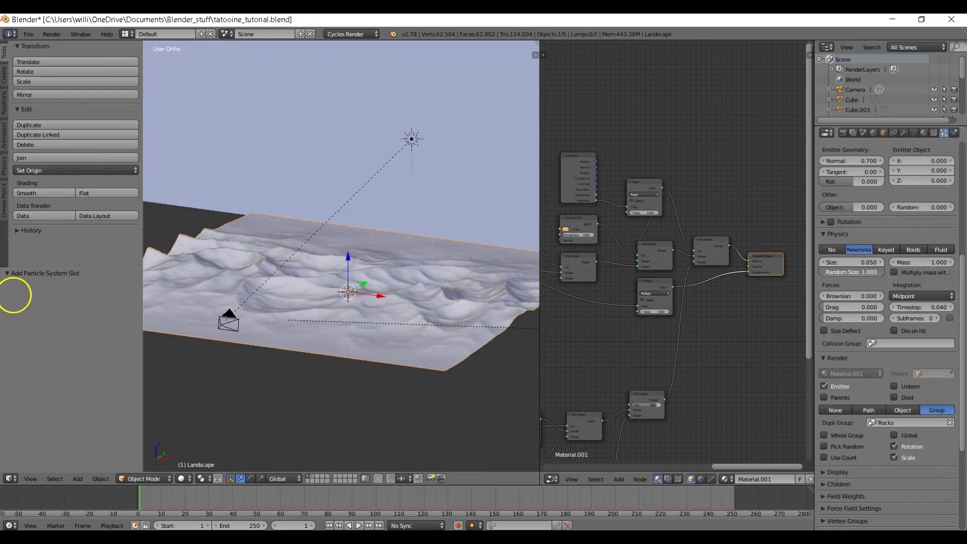
Enable particle rotation with Normal initial orientation and a random phase of 2, and return to the camera view.
scroll(901, 224, up, 3)
click(831, 282)
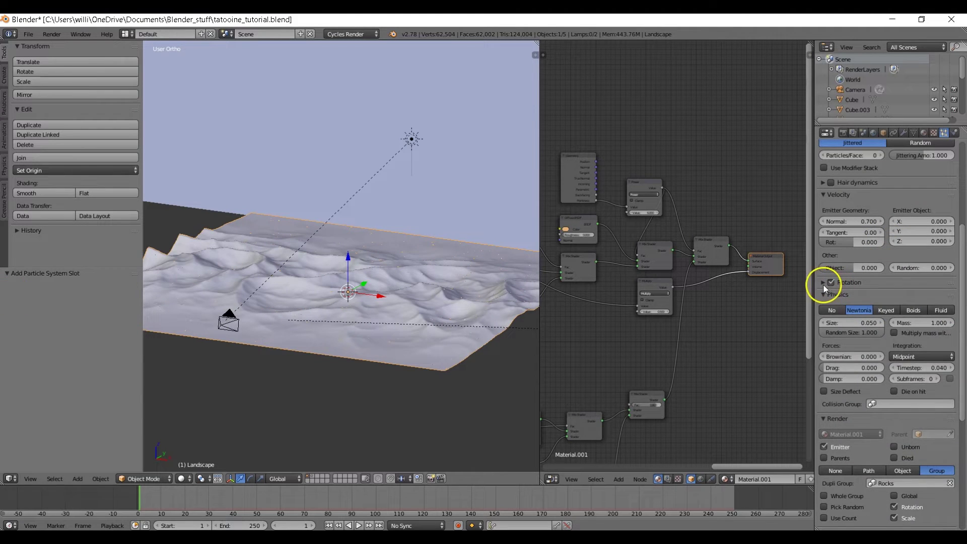
click(824, 285)
click(840, 311)
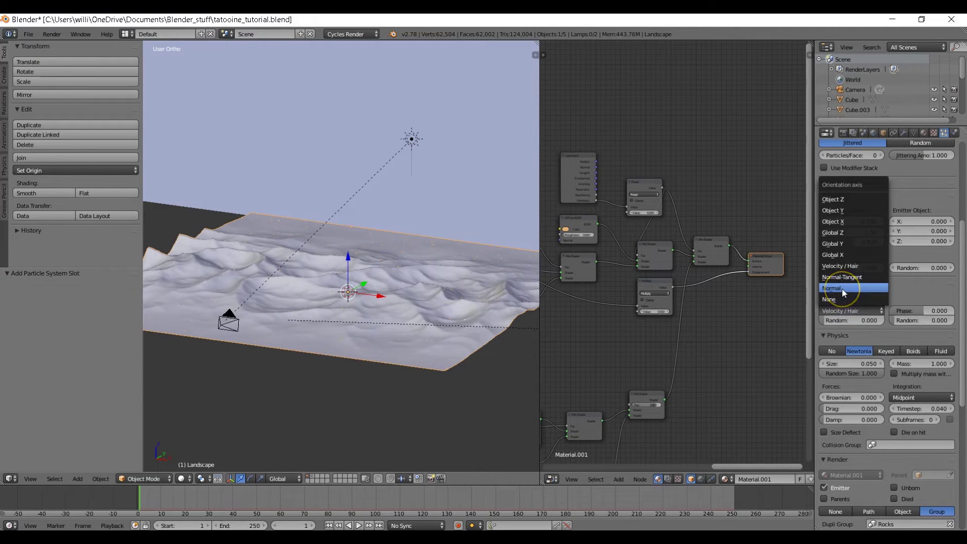
click(844, 289)
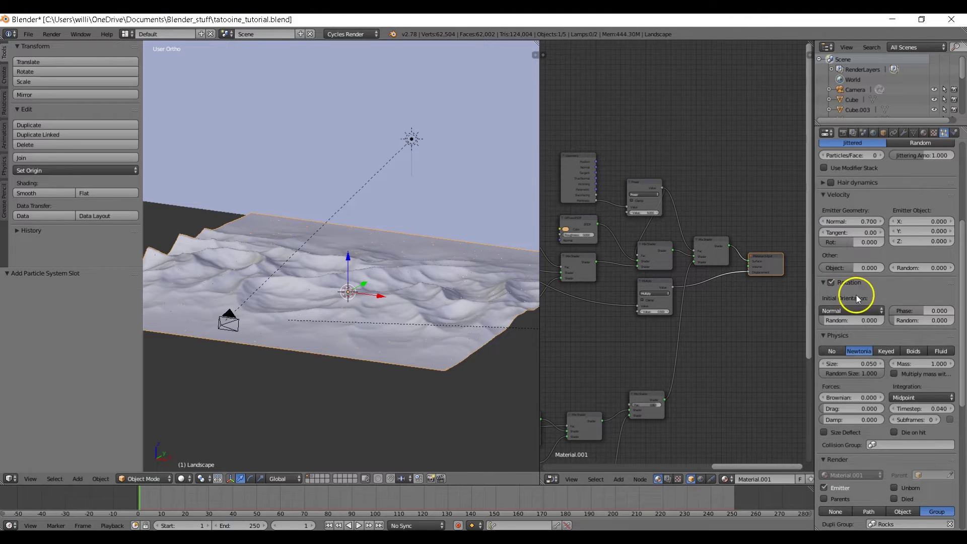
drag(912, 321, 494, 291)
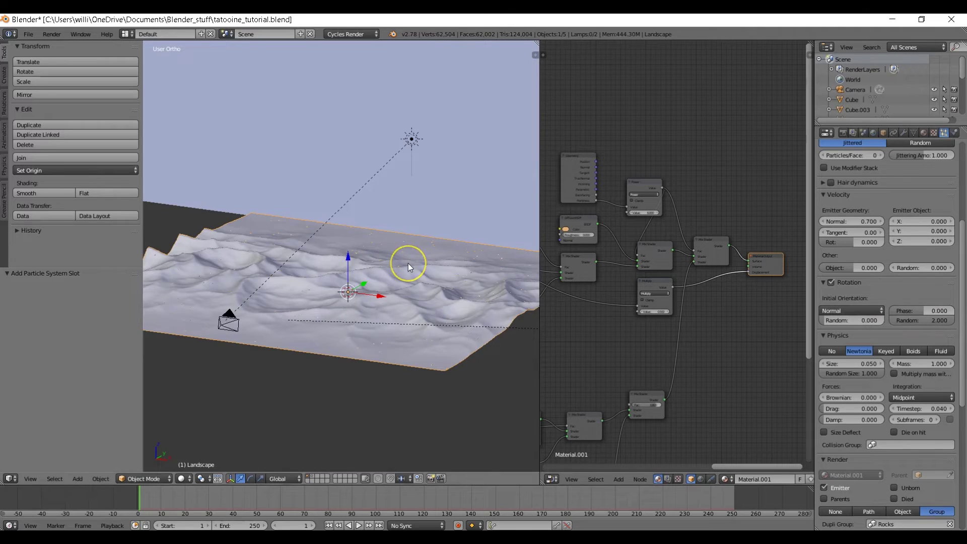
key(KP_0)
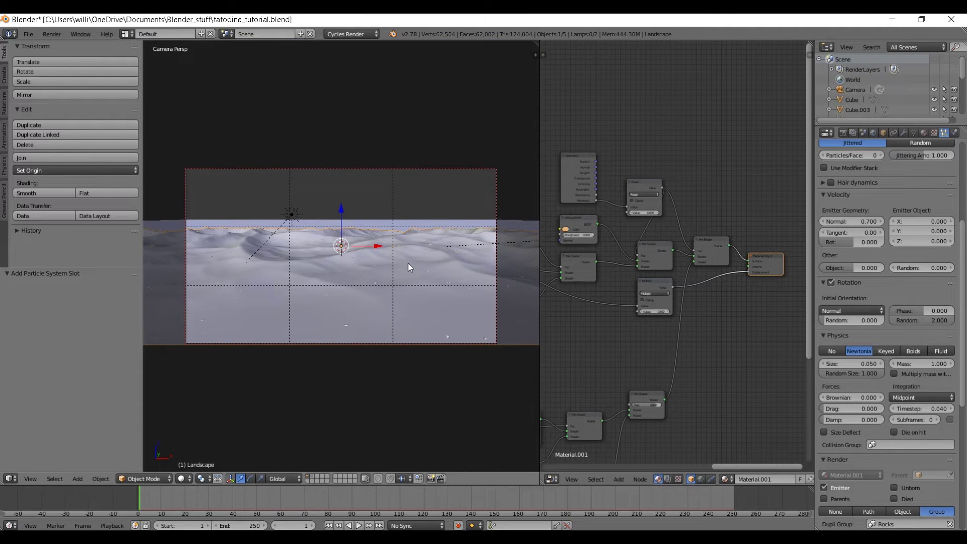
Preview the scattered rocks in a rendered camera view, and hide the landscape's particle system in the viewport.
key(shift+z)
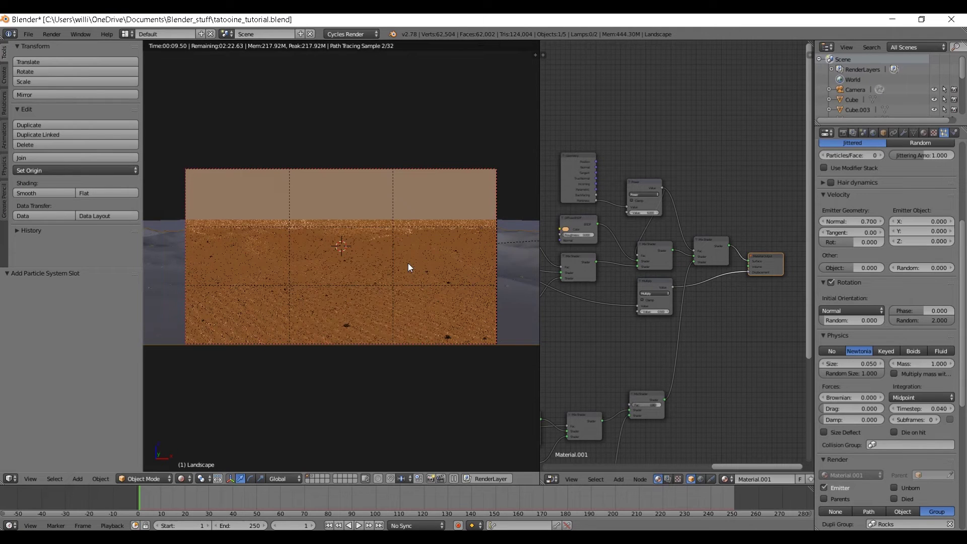
key(shift+z)
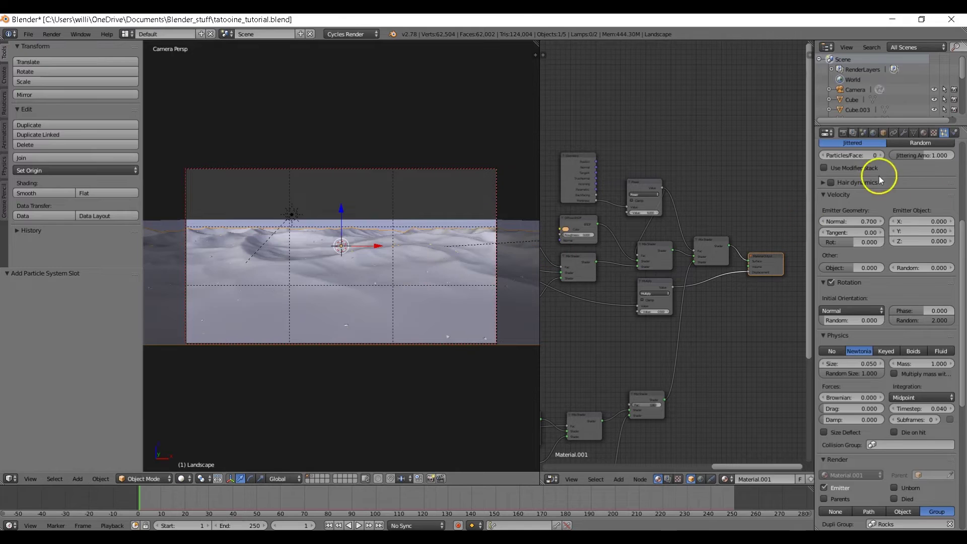
scroll(933, 225, up, 7)
scroll(934, 230, up, 1)
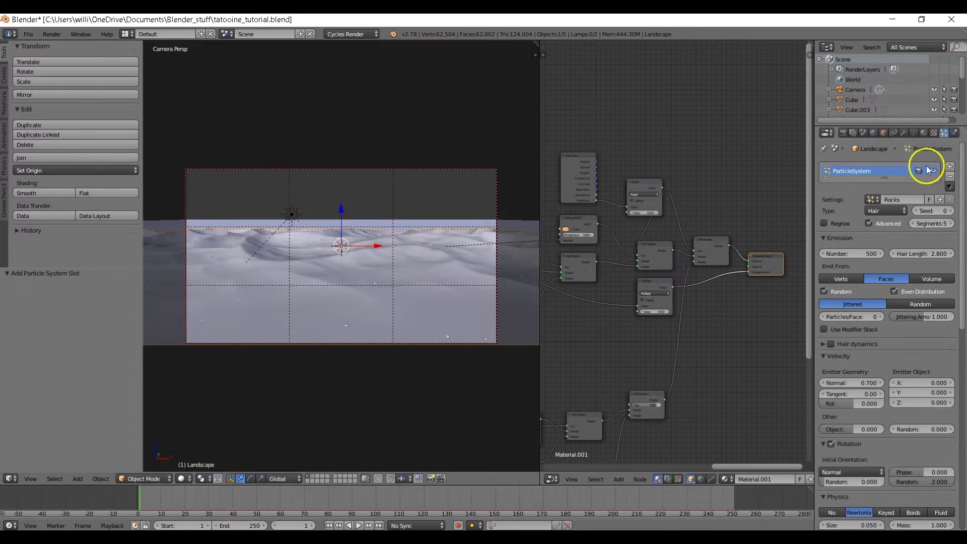
Add a Hair particle system to the background plane and name its settings rocks_Background.
right_click(430, 222)
click(875, 204)
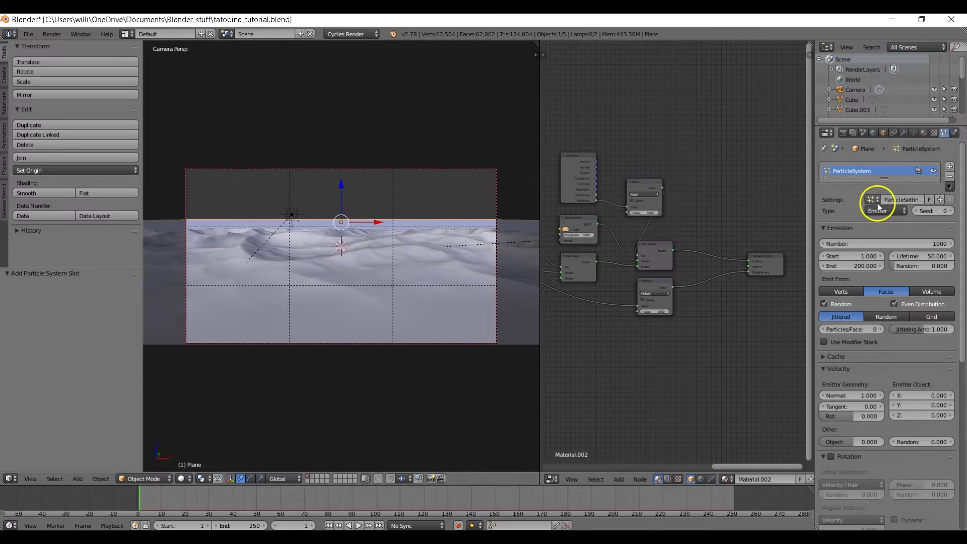
click(882, 210)
click(881, 190)
click(890, 196)
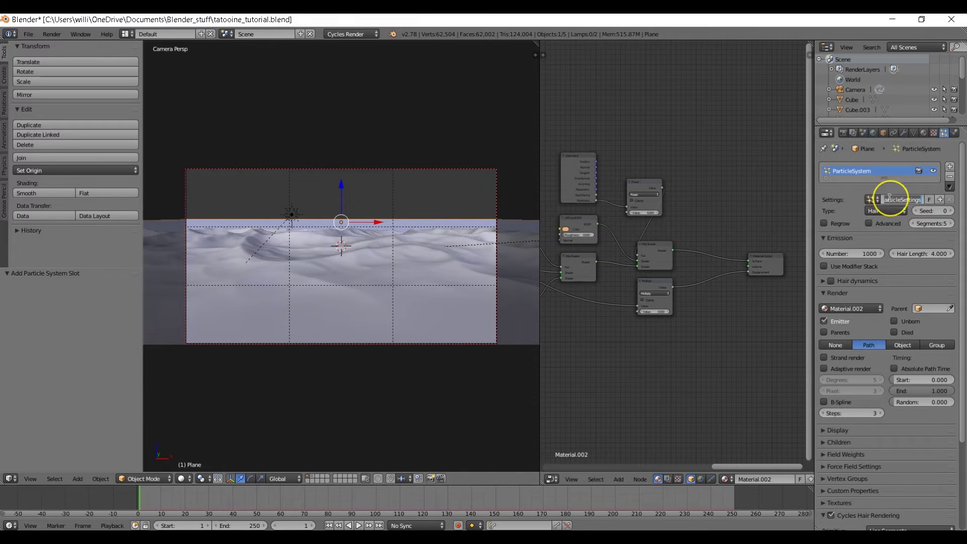
text(rocks)
text( Background)
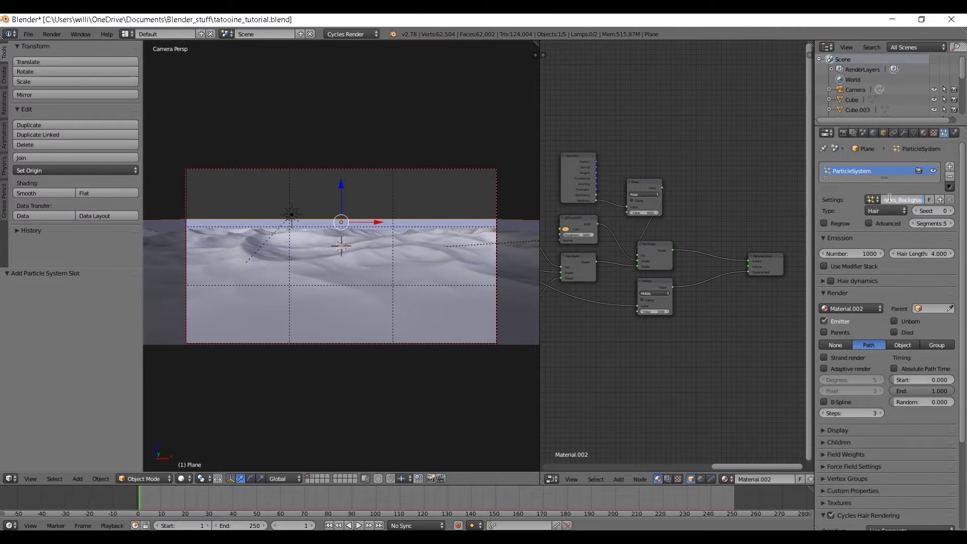
Enable the advanced hair settings, use Random distribution without Even Distribution, and set the normal emitter velocity to 0.7.
click(882, 225)
scroll(877, 228, down, 1)
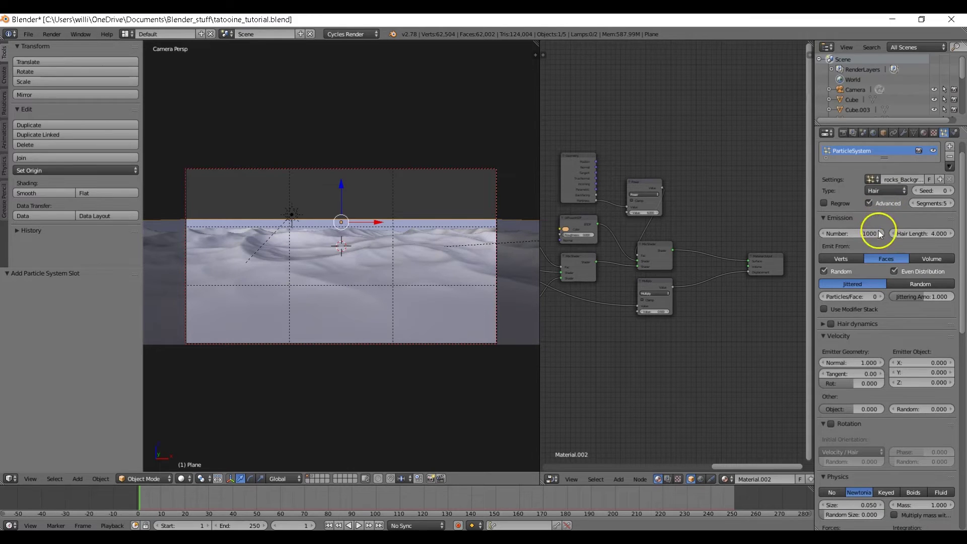
click(898, 281)
click(894, 271)
drag(854, 353, 855, 356)
scroll(866, 338, down, 3)
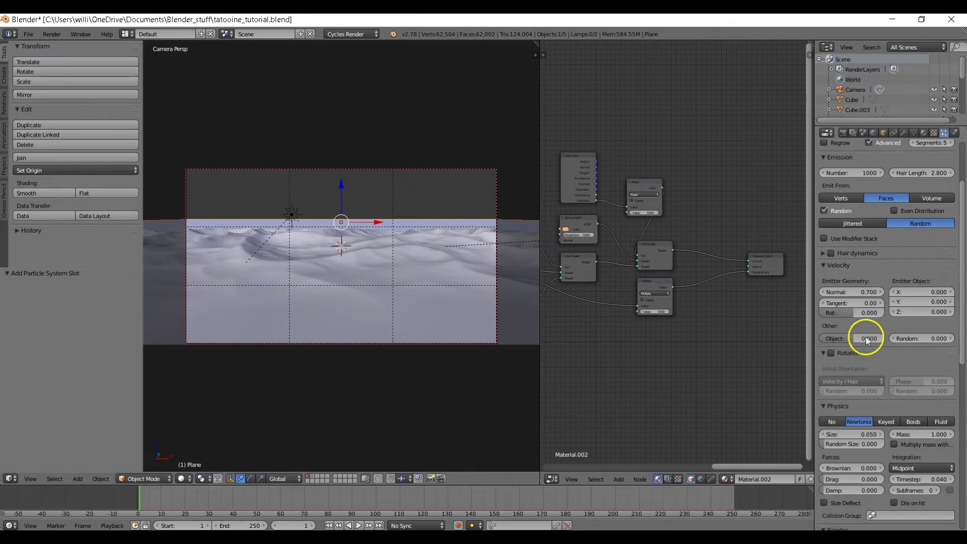
Render the plane's particles as the Rocks group with Rotation enabled, and set their random size to 1.
scroll(909, 428, down, 4)
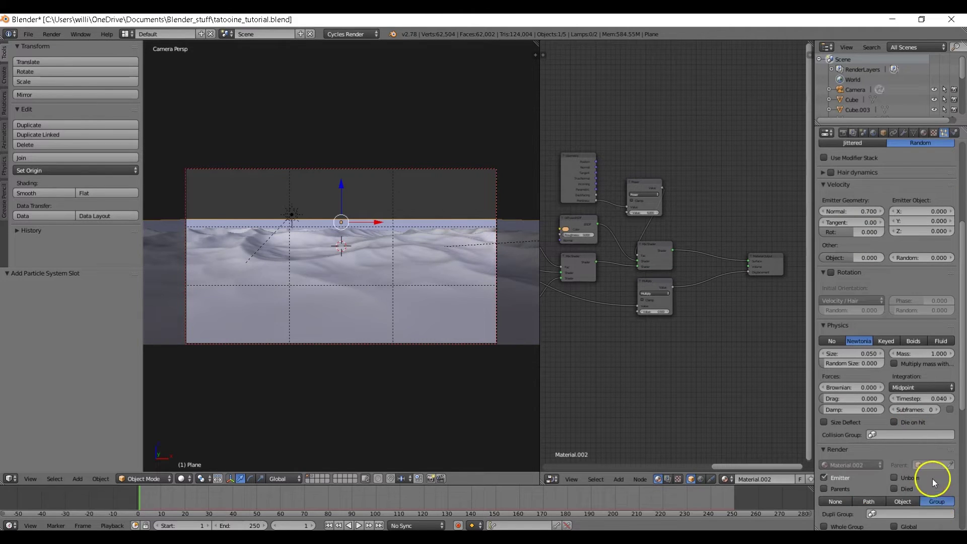
scroll(933, 478, down, 4)
click(925, 434)
click(863, 332)
click(895, 458)
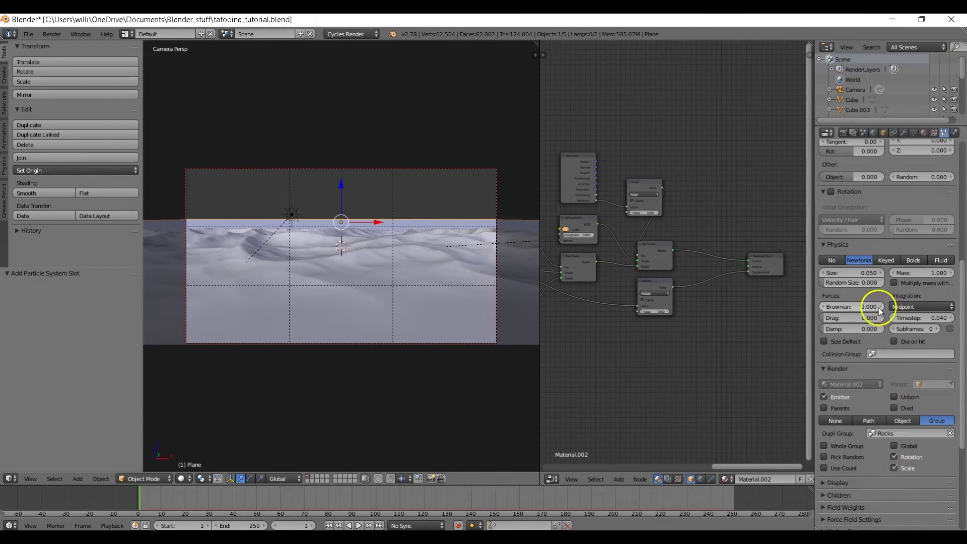
drag(862, 285, 855, 281)
drag(38, 293, 875, 255)
Enable particle rotation with Normal initial orientation and a random phase of 2, and hide the plane's particle system in the viewport.
scroll(872, 252, up, 2)
click(836, 233)
click(844, 261)
click(844, 241)
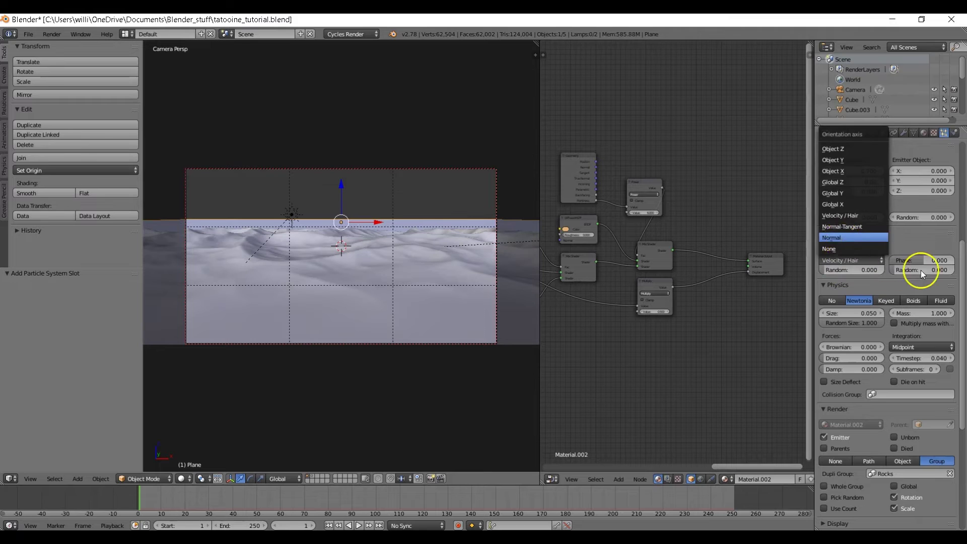
drag(922, 271, 917, 270)
click(922, 270)
text(2)
key(Return)
scroll(923, 257, up, 10)
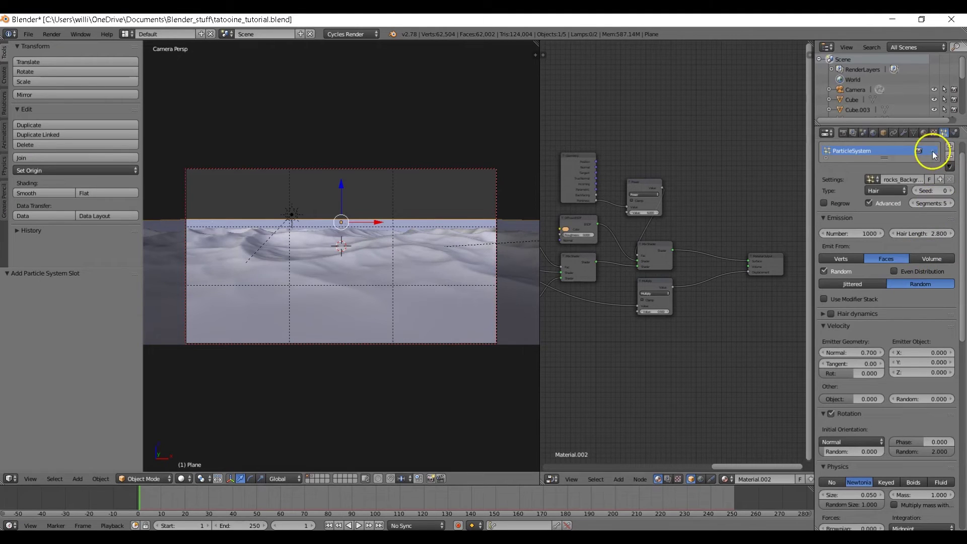
Switch the landscape's rock particles to Random distribution without Even Distribution, deselect everything and save the file.
right_click(458, 303)
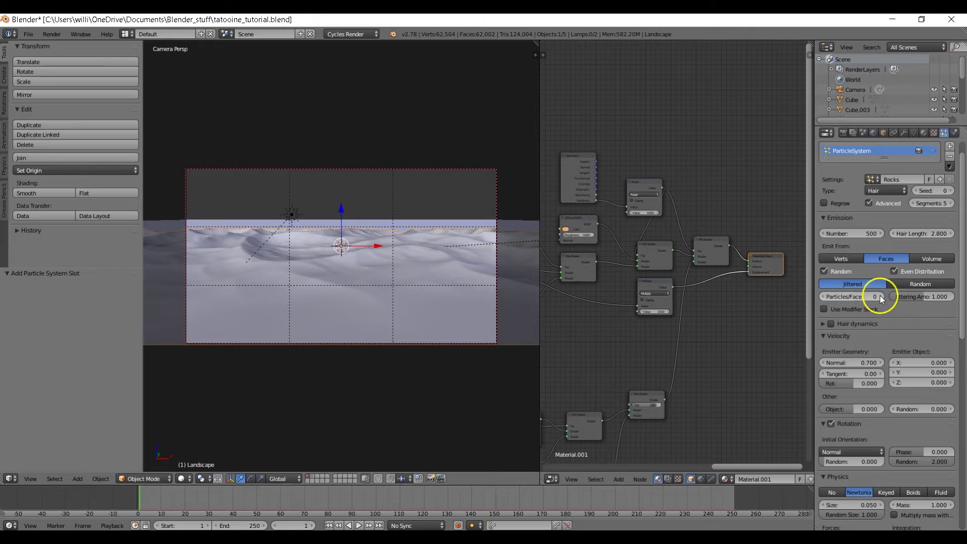
click(903, 282)
click(895, 272)
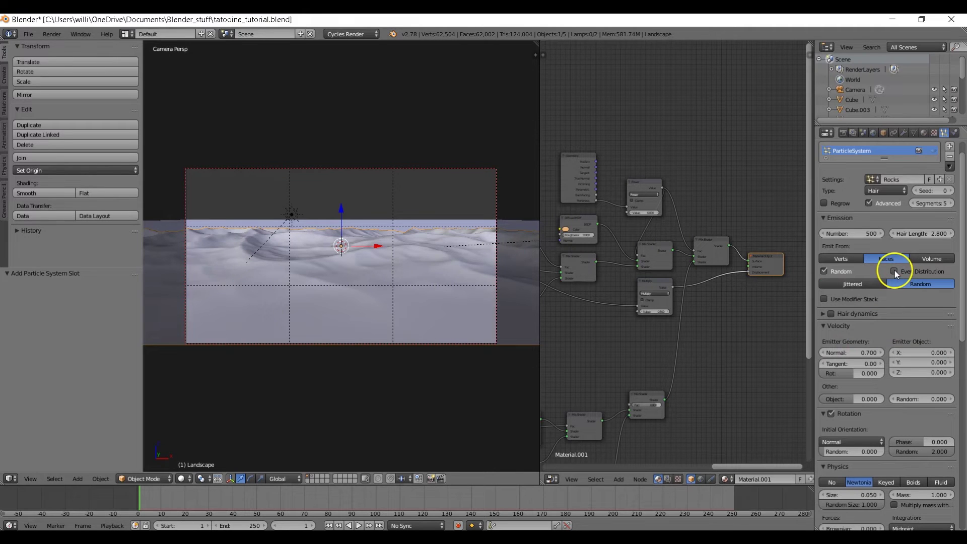
key(a)
key(ctrl+s)
click(423, 260)
Append the Vaporator group from Tatooine_Assets.blend onto an empty layer.
middle_drag(424, 260, 406, 241)
scroll(406, 241, down, 5)
right_click(415, 186)
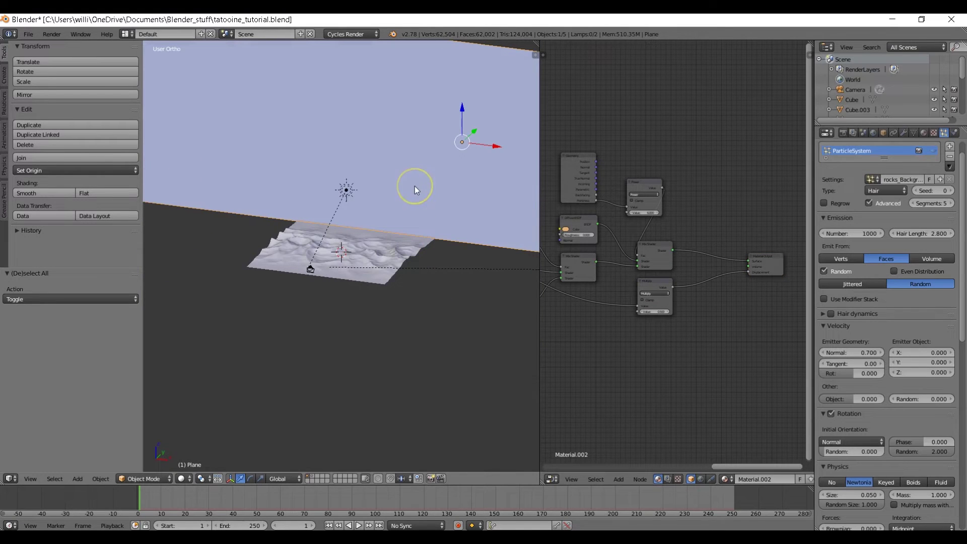
click(318, 477)
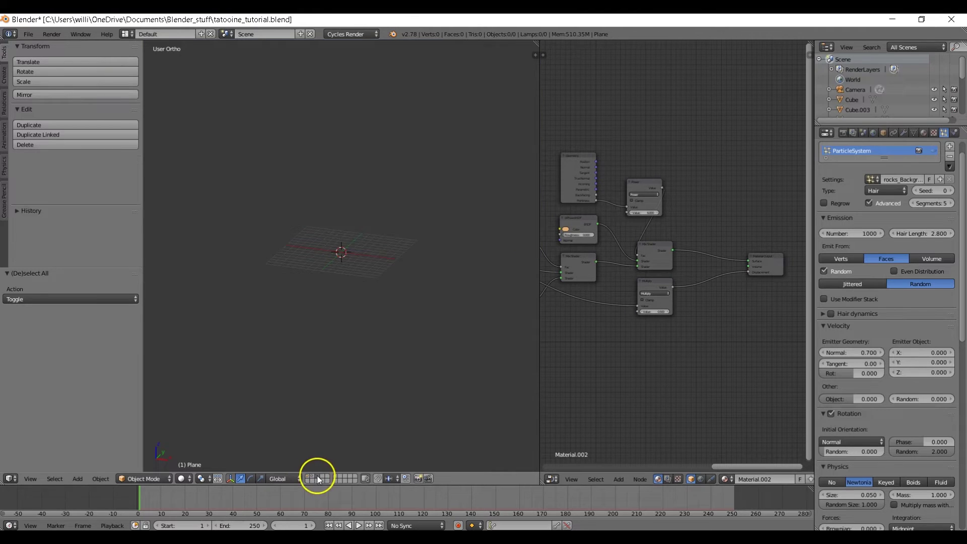
click(29, 34)
click(72, 190)
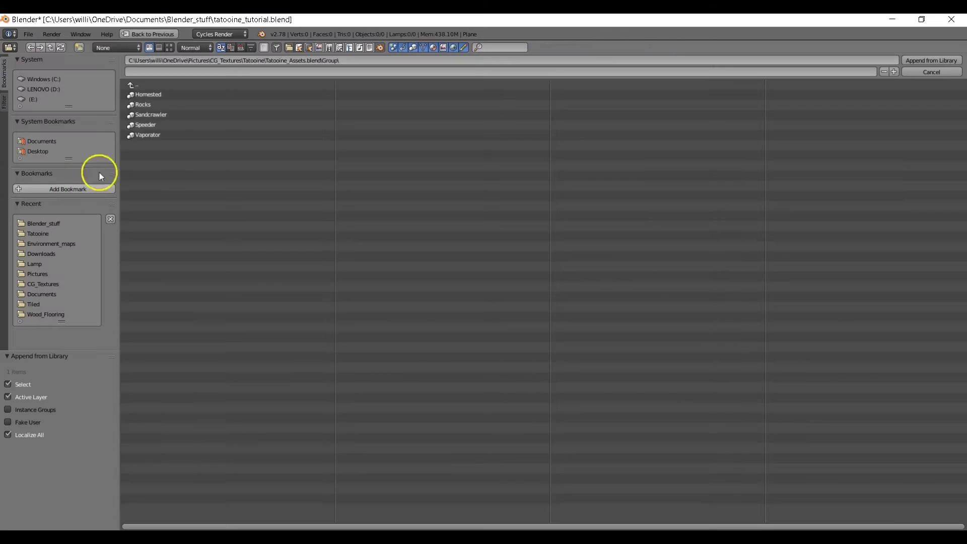
click(148, 135)
click(925, 61)
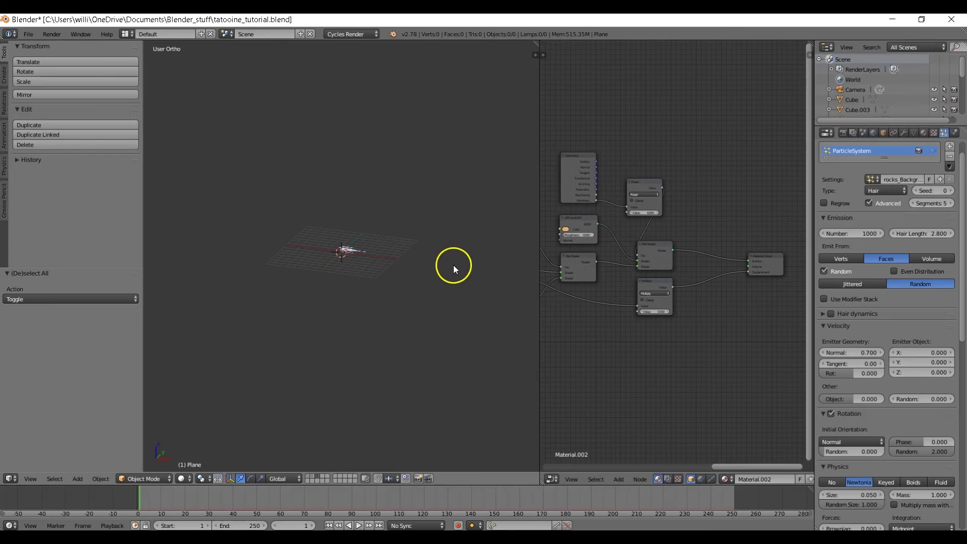
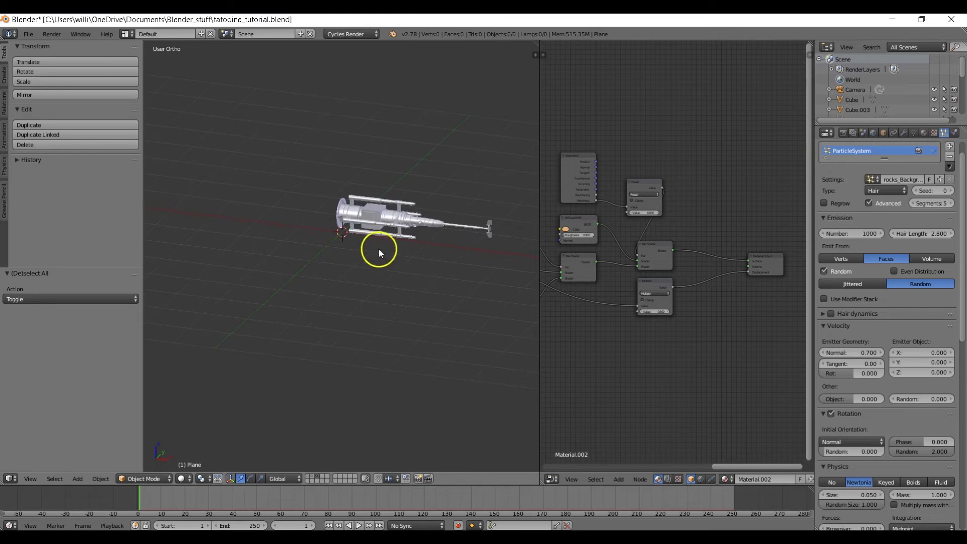
Back on the landscape's layer, add a second particle system of type Hair to the background plane and name its settings vaporators.
click(312, 481)
right_click(457, 167)
middle_drag(459, 160, 466, 156)
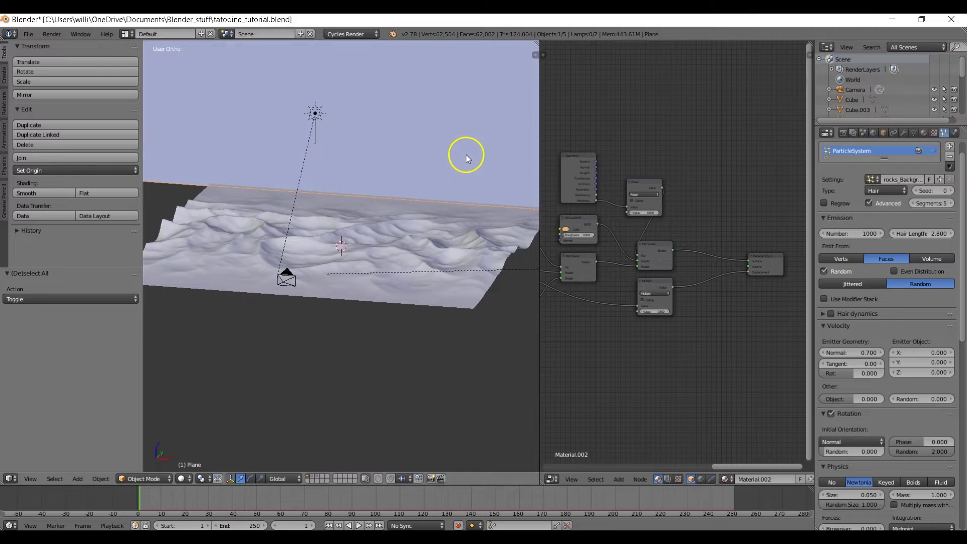
click(950, 146)
text(vaporation)
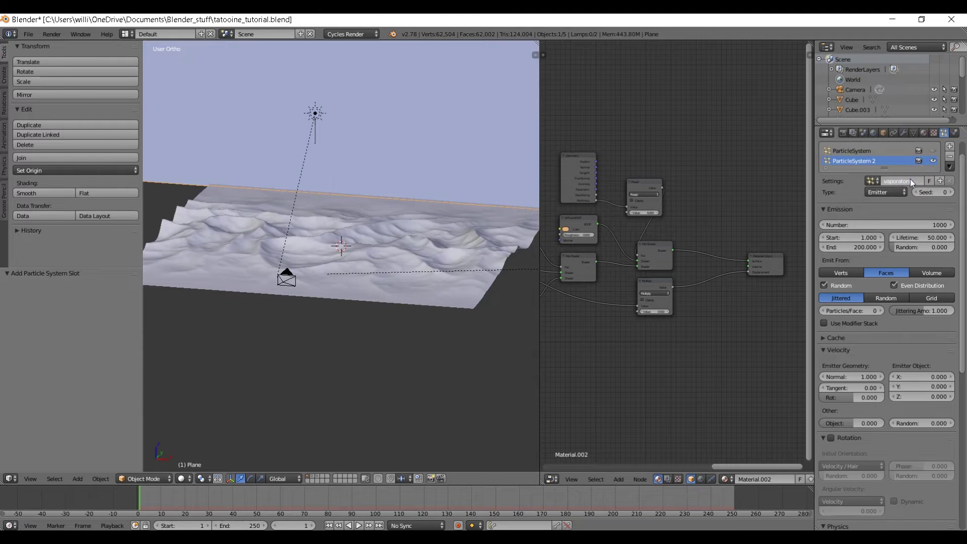
click(888, 192)
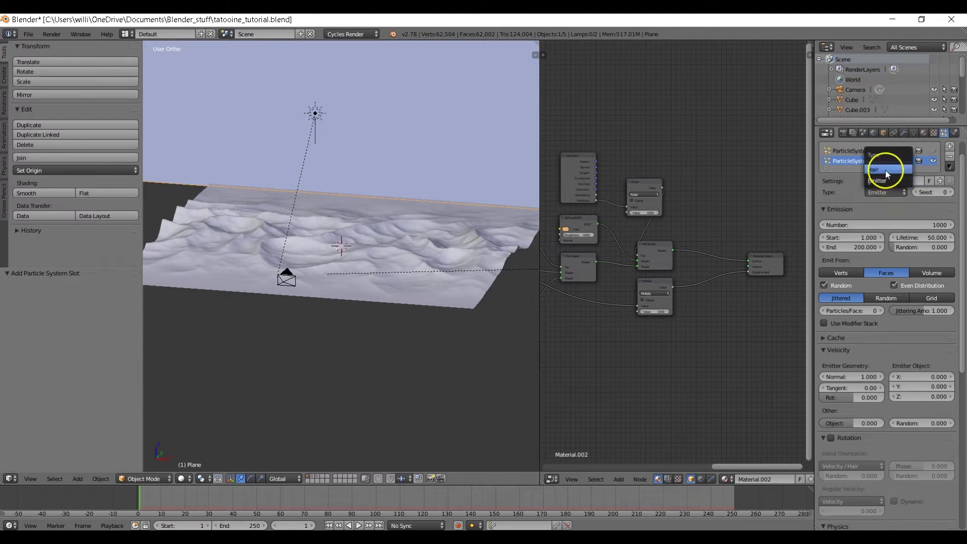
click(885, 170)
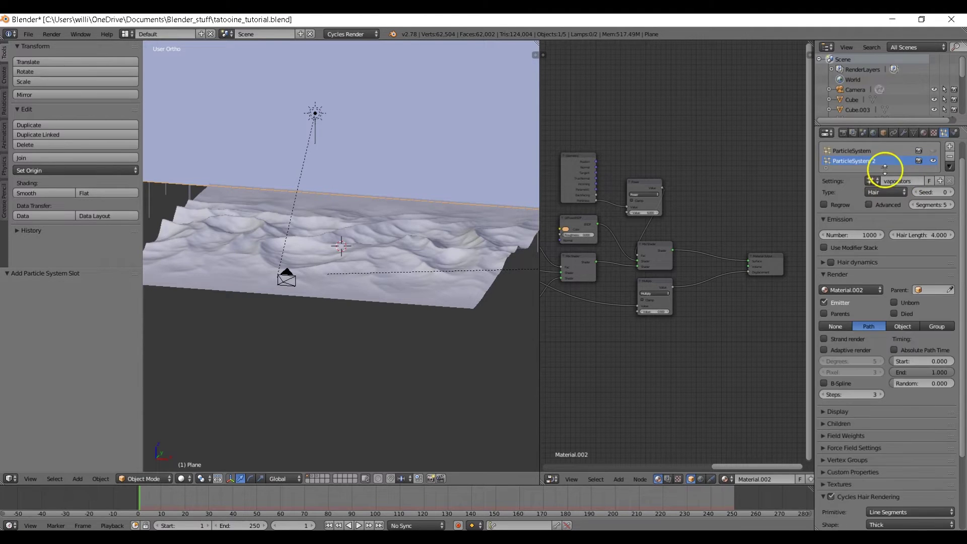
Set the vaporators particle number to 20, enable the advanced settings, and use Random distribution without Even Distribution.
click(869, 235)
text(20)
key(Return)
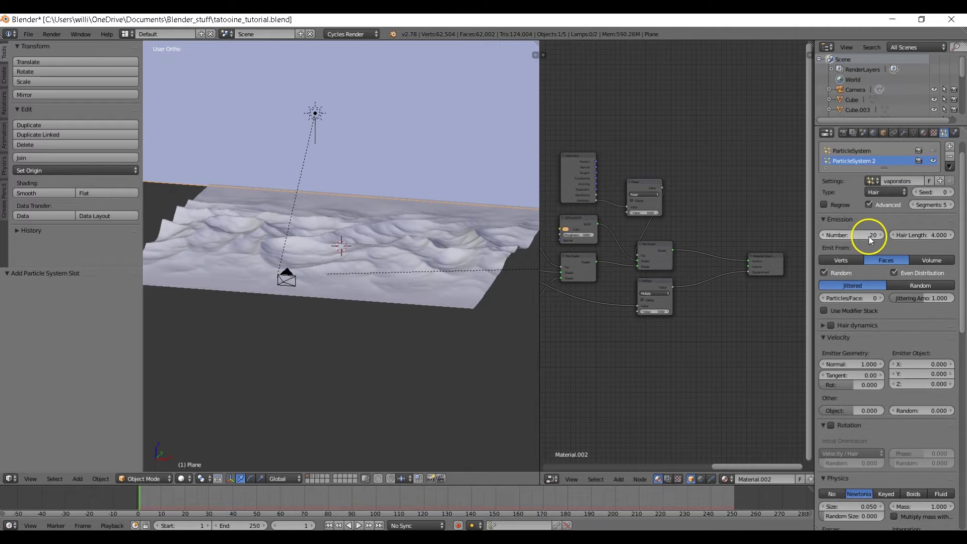
click(894, 273)
click(901, 282)
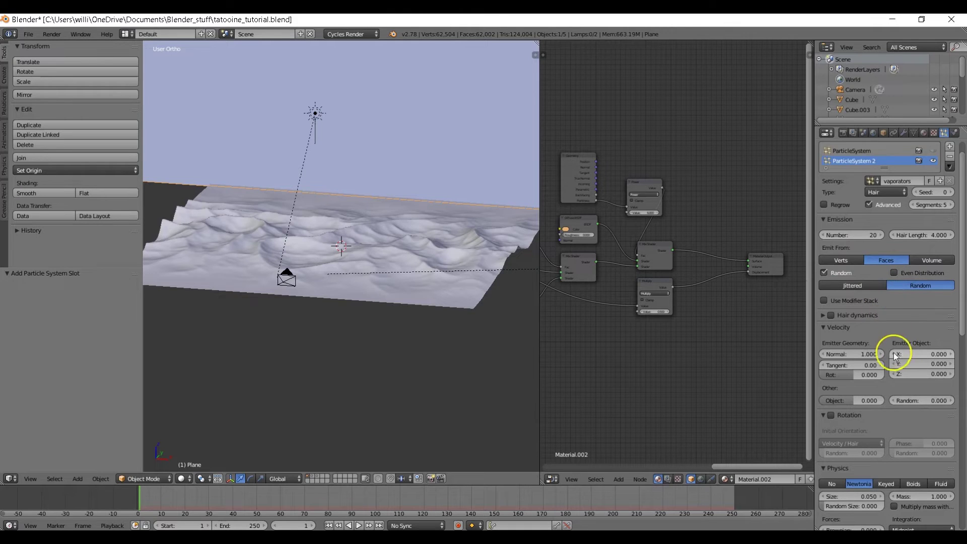
Set the particle size to 0.1 and render the particles as the Vaporator group with Rotation enabled.
scroll(887, 373, down, 1)
scroll(879, 397, down, 3)
click(865, 415)
text(0.09)
key(Return)
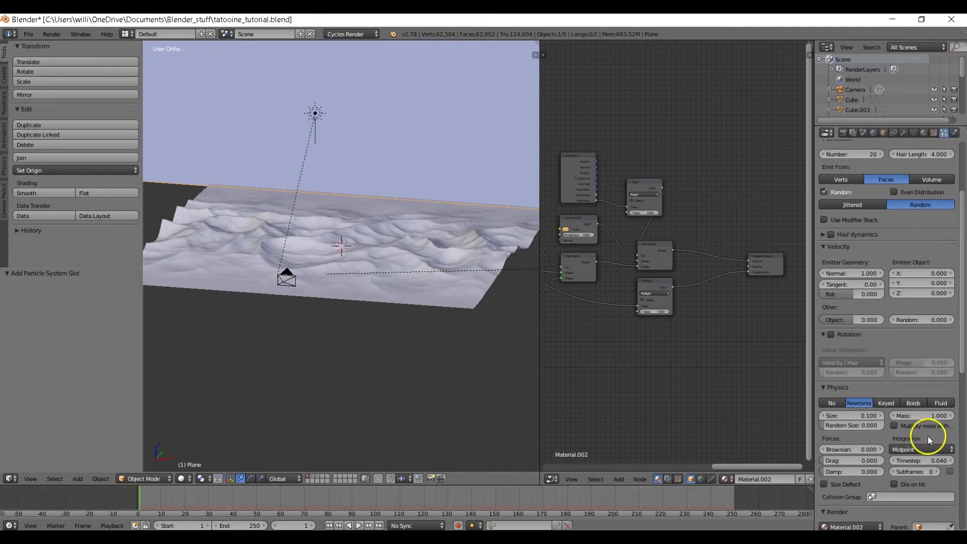
scroll(928, 434, down, 1)
scroll(921, 415, down, 2)
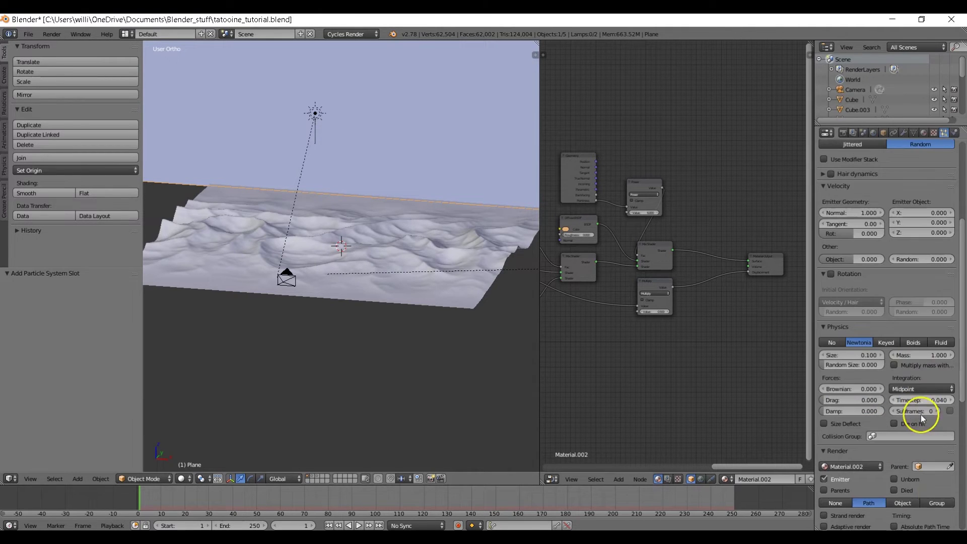
click(936, 500)
scroll(930, 482, down, 2)
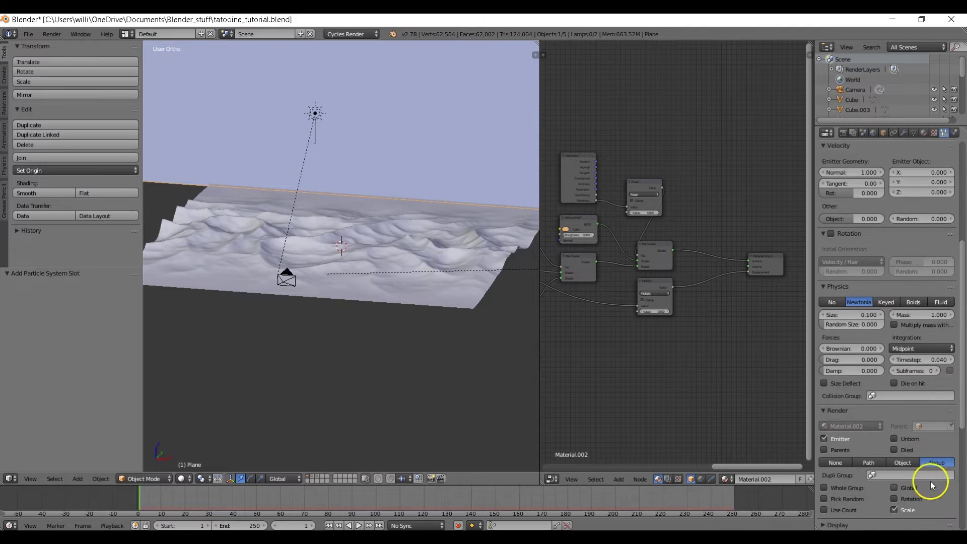
click(915, 475)
click(875, 378)
scroll(894, 459, down, 2)
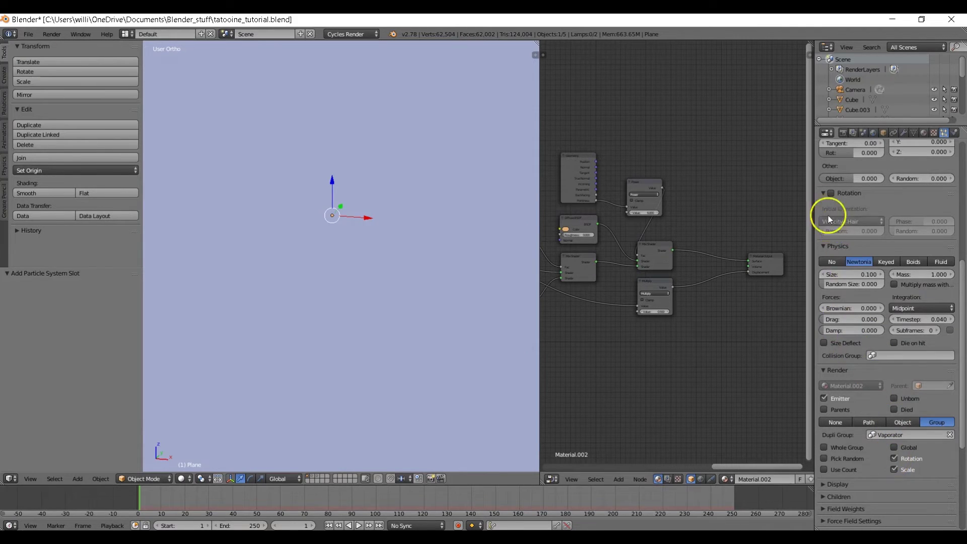
Enable rotation for the vaporators with Normal initial orientation and a random phase of 2, and refresh the plane by toggling Edit Mode.
click(831, 193)
click(839, 221)
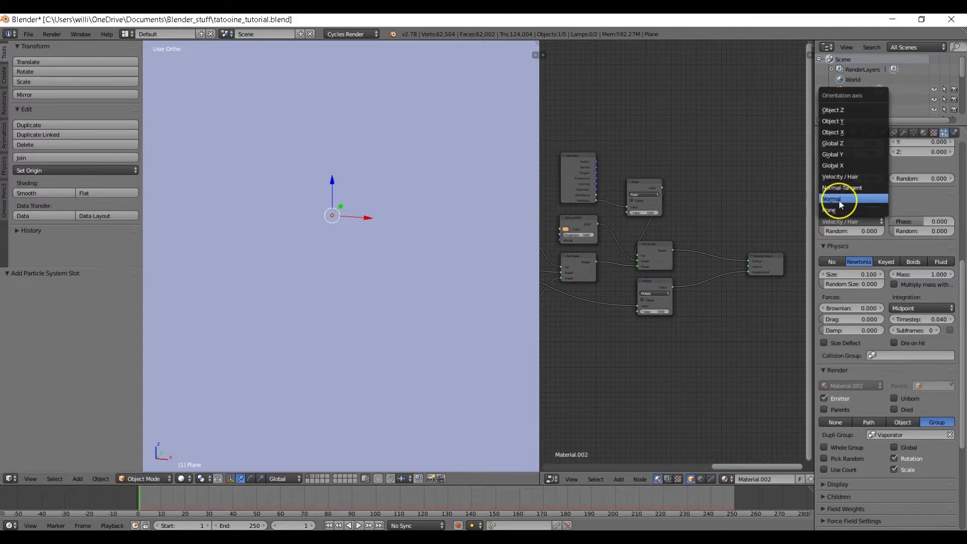
click(839, 200)
drag(907, 231, 33, 234)
key(Tab)
key(Tab)
Return to the camera view to check the vaporators on the horizon, and deselect everything.
middle_drag(309, 287, 287, 333)
key(KP_5)
key(KP_0)
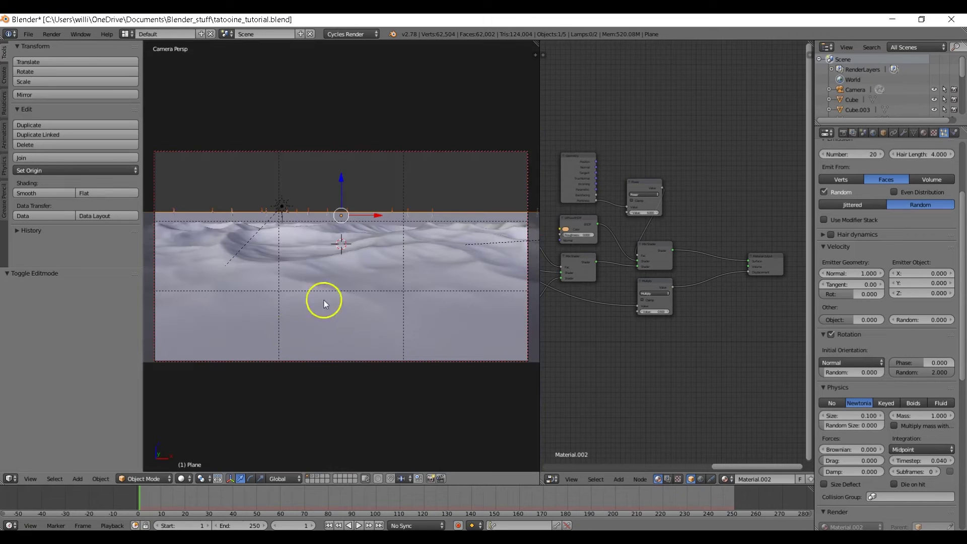
key(a)
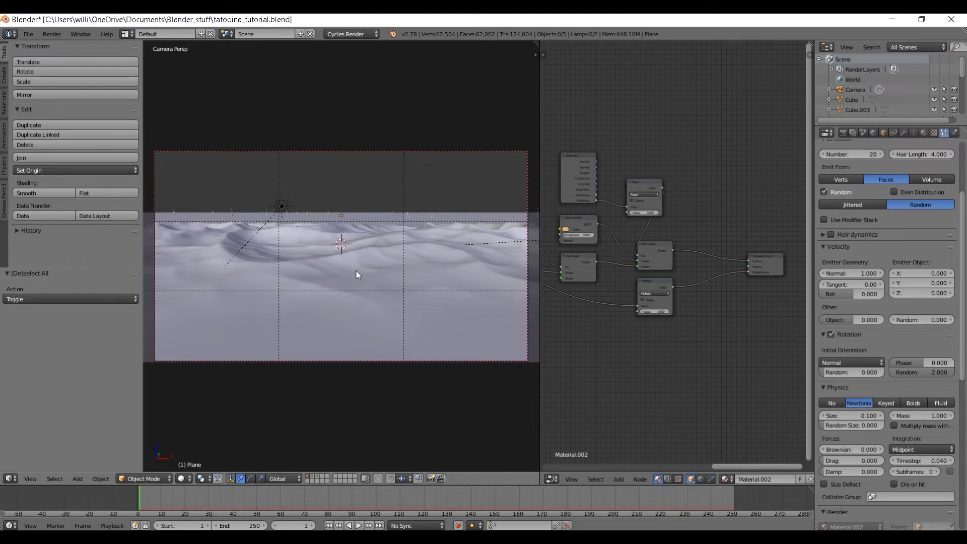
click(408, 258)
Append the Sandcrawler group from Tatooine_Assets.blend onto an empty layer.
click(323, 479)
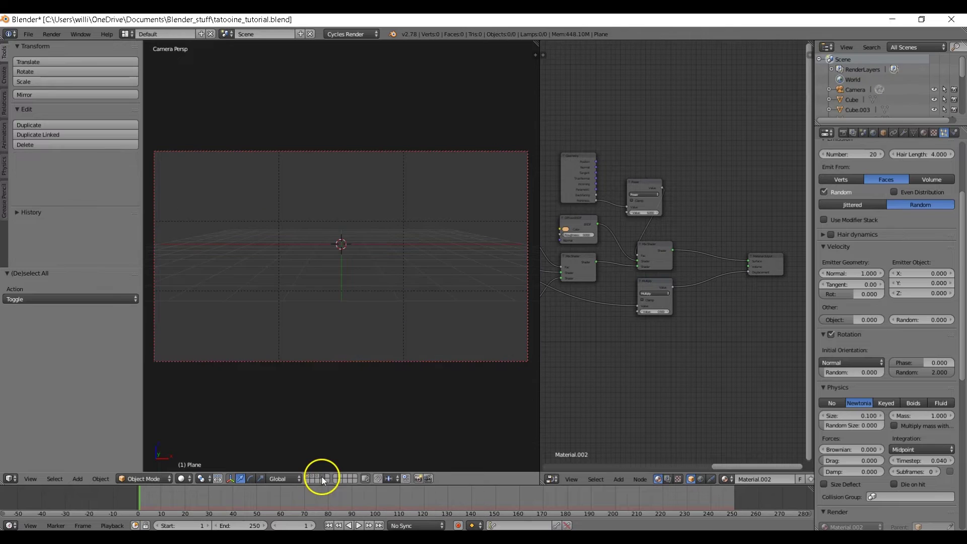
click(30, 34)
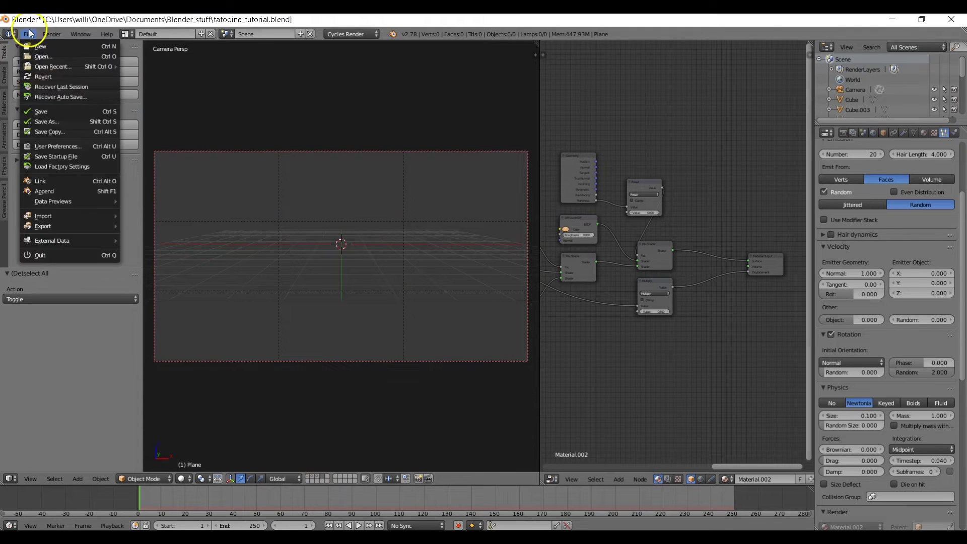
click(65, 191)
click(154, 114)
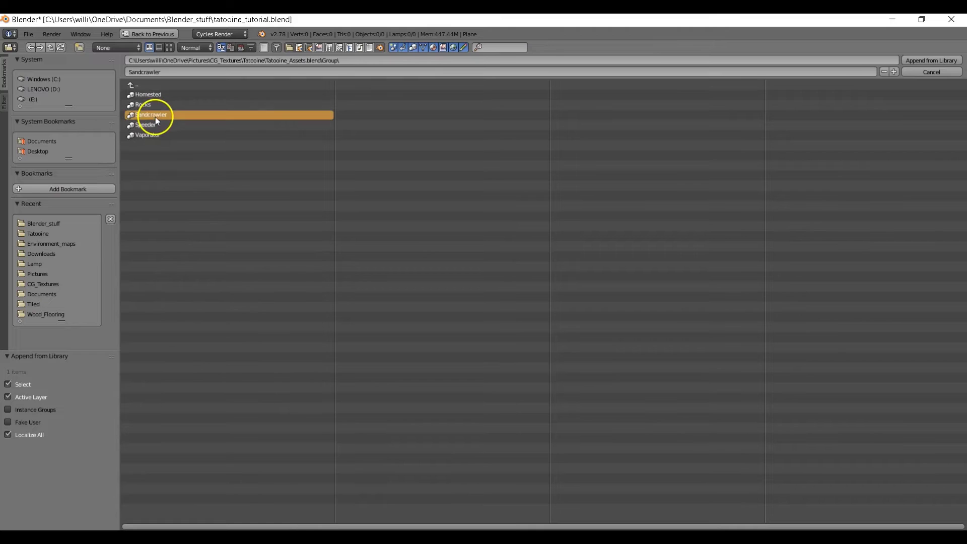
click(912, 60)
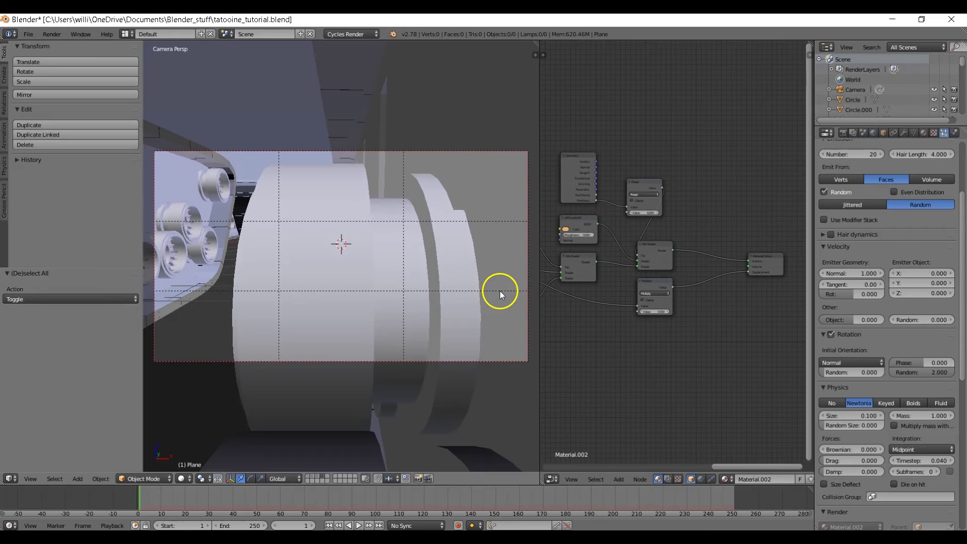
Select all the Sandcrawler parts, move them to the first layer, and display that layer with the desert scene.
middle_drag(463, 294, 413, 248)
scroll(341, 250, down, 2)
key(a)
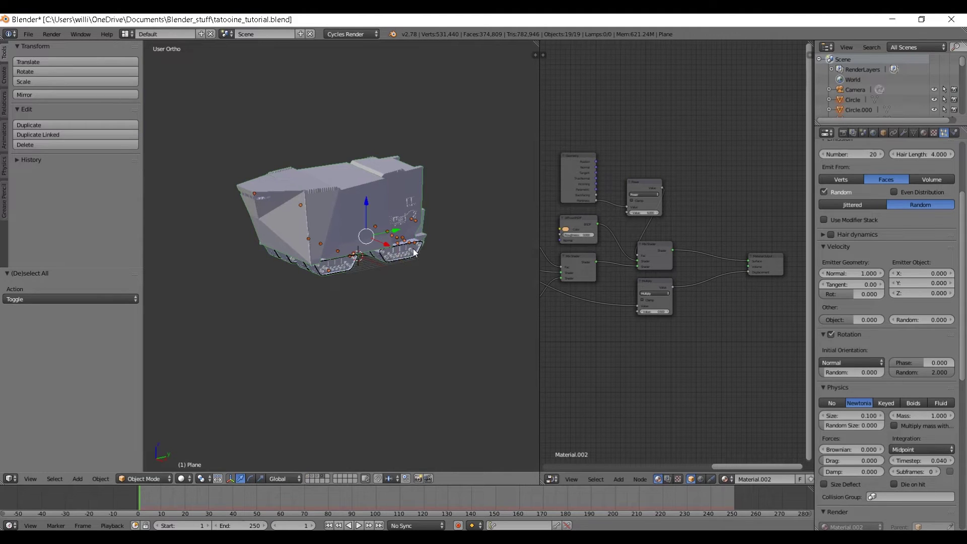
key(m)
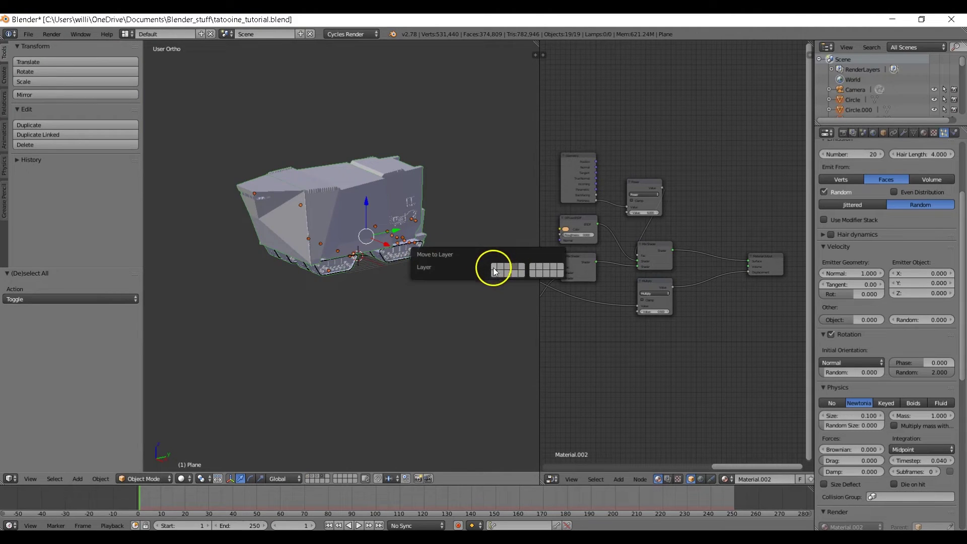
click(492, 270)
click(309, 476)
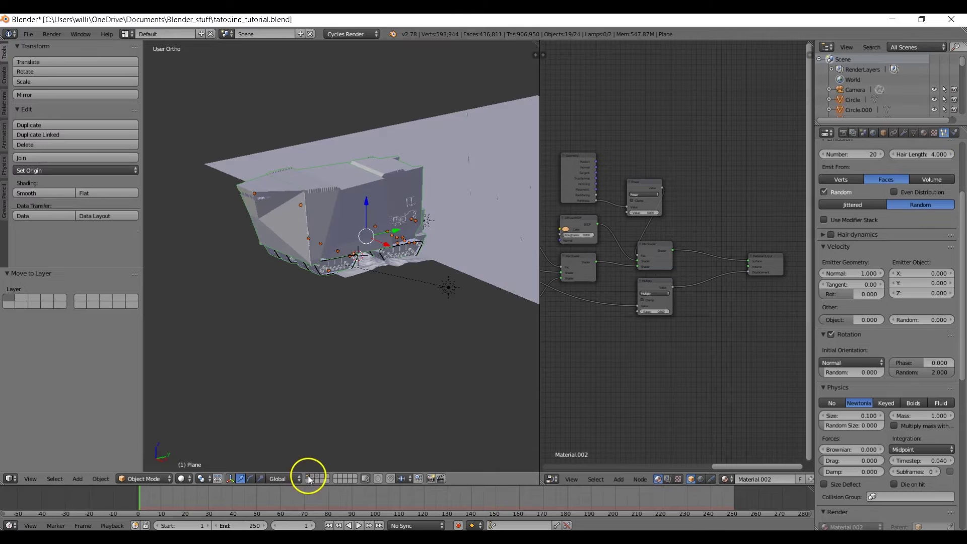
In top view, rotate the Sandcrawler about 58°, move it to the far end of the background plane, and rotate it about 4° more.
key(KP_7)
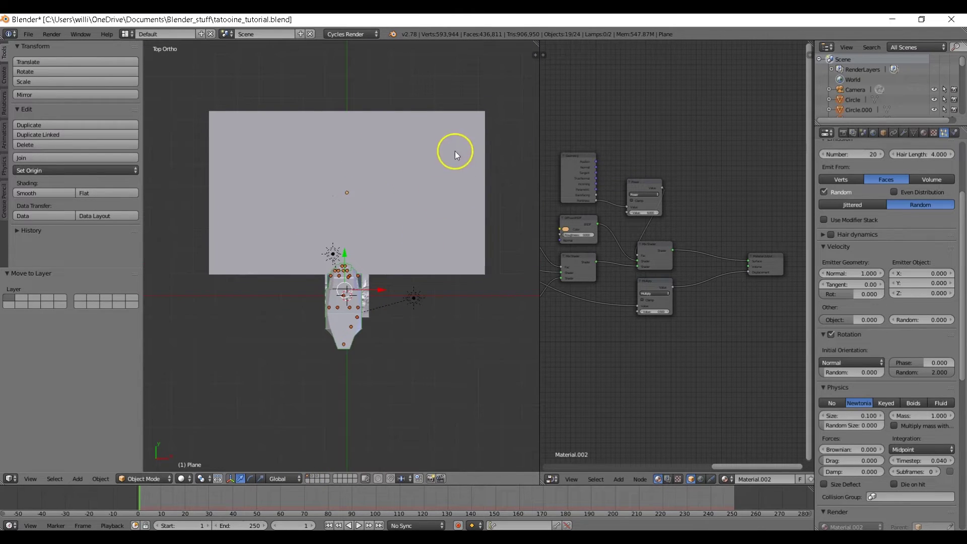
key(r)
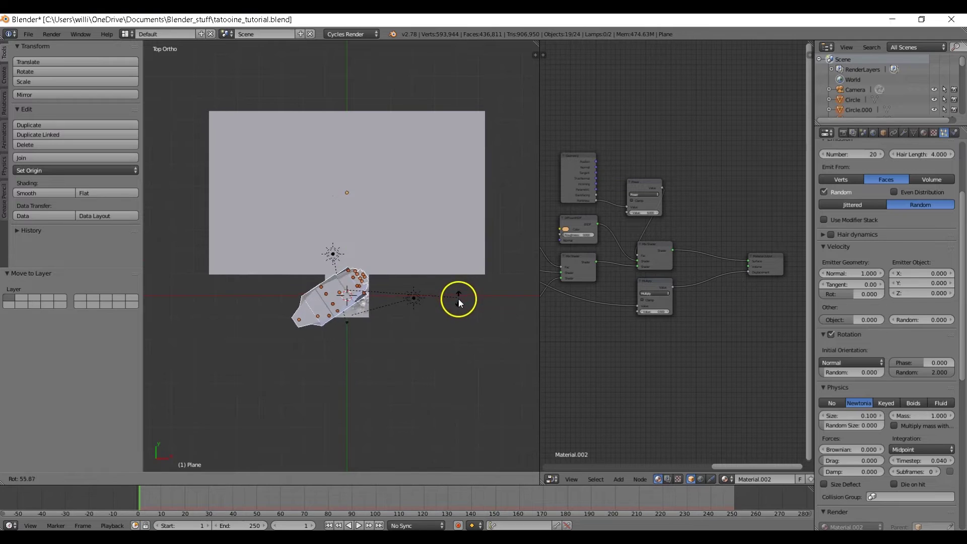
click(458, 300)
key(g)
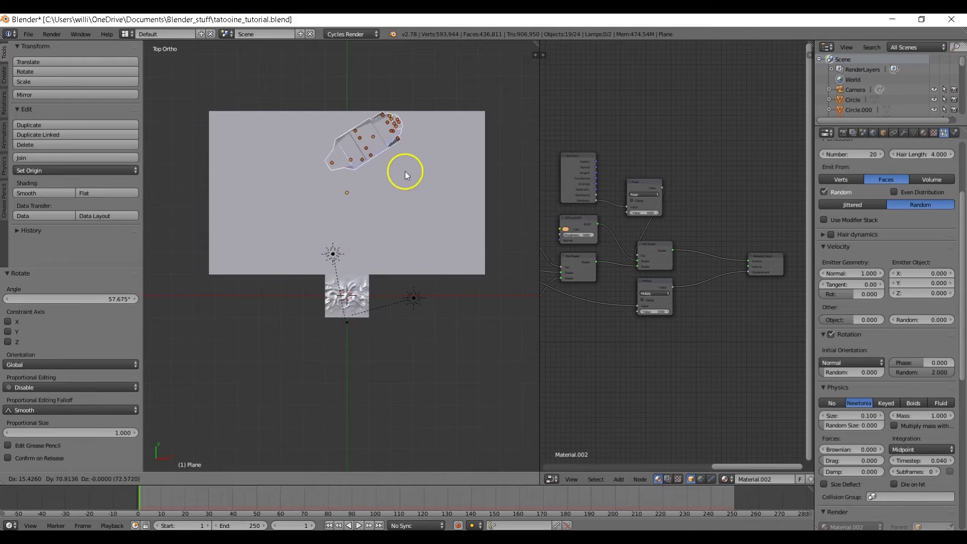
click(405, 171)
key(r)
click(434, 164)
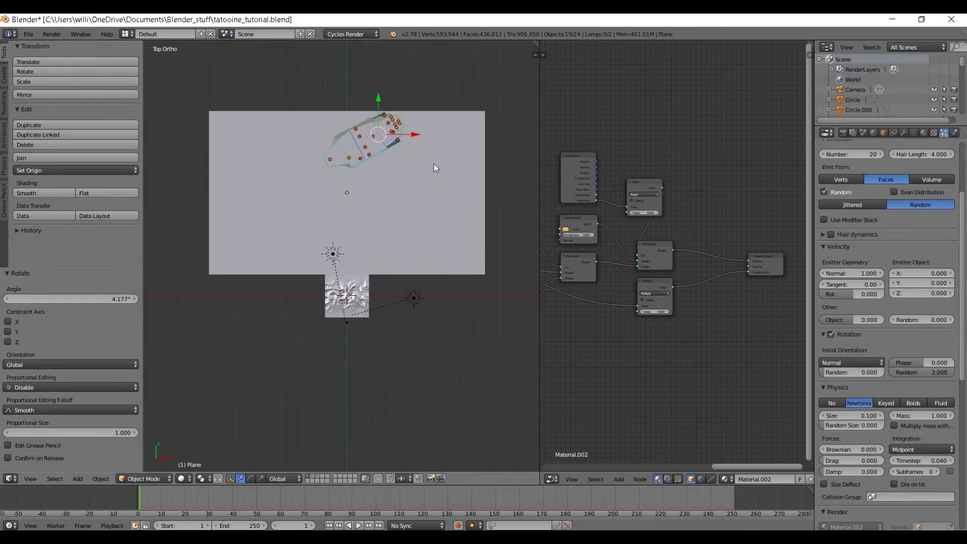
In a wireframe front view, raise the Sandcrawler about 0.19 units along Z.
key(KP_1)
right_click(427, 181)
scroll(428, 180, up, 8)
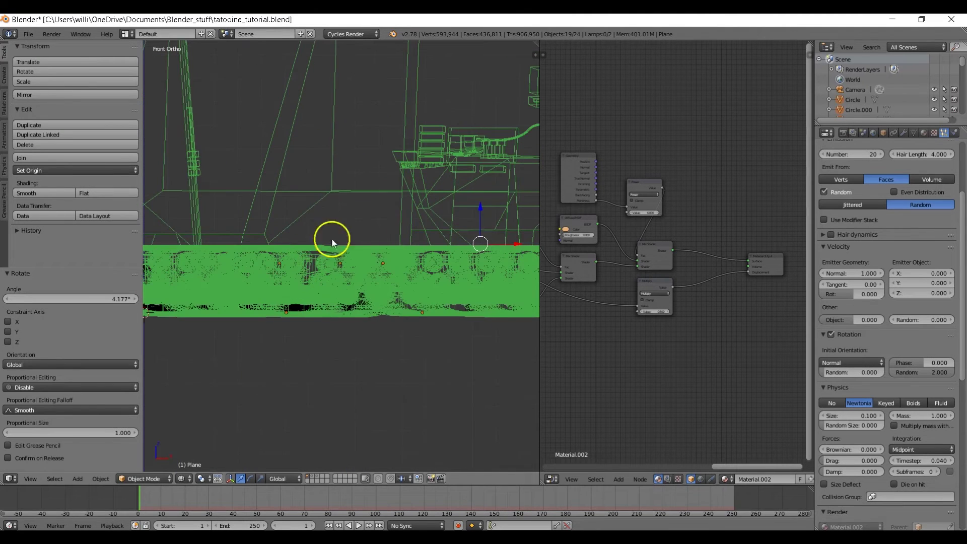
key(g)
key(z)
click(481, 199)
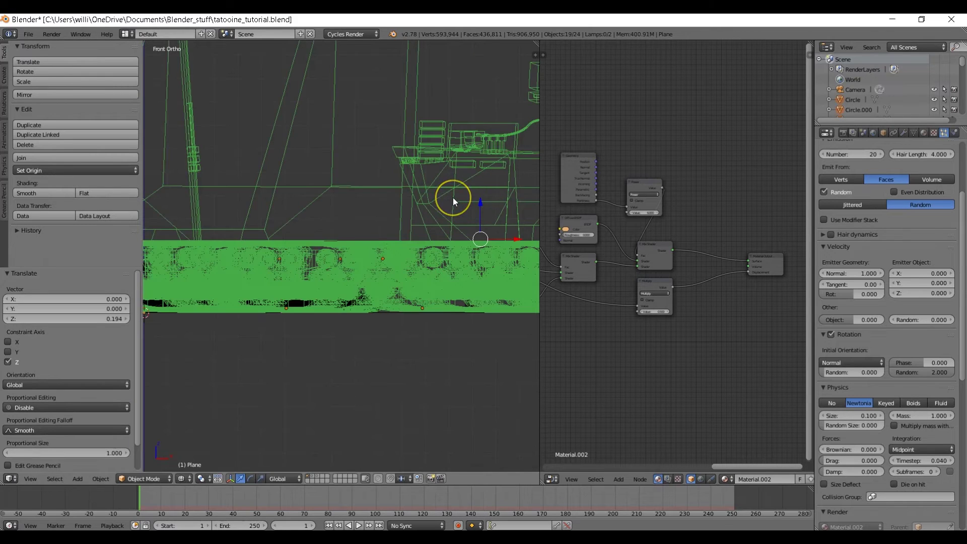
Return to the solid camera view and scale the Sandcrawler down to about 0.634 of its size.
key(KP_0)
key(z)
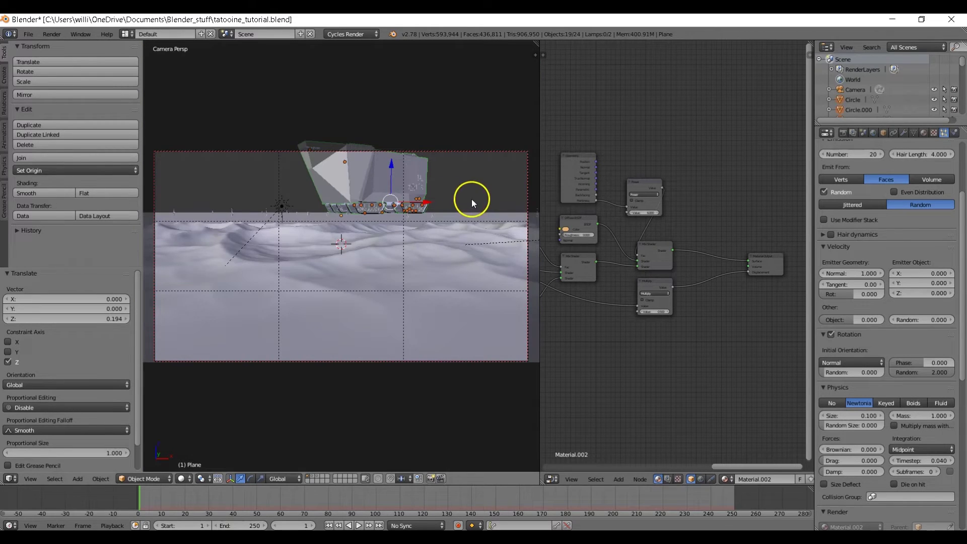
key(s)
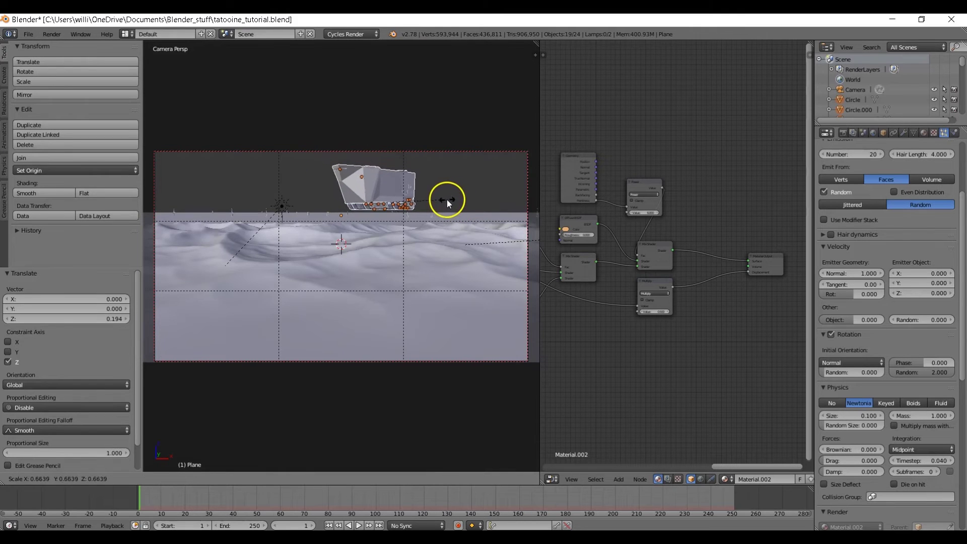
click(446, 200)
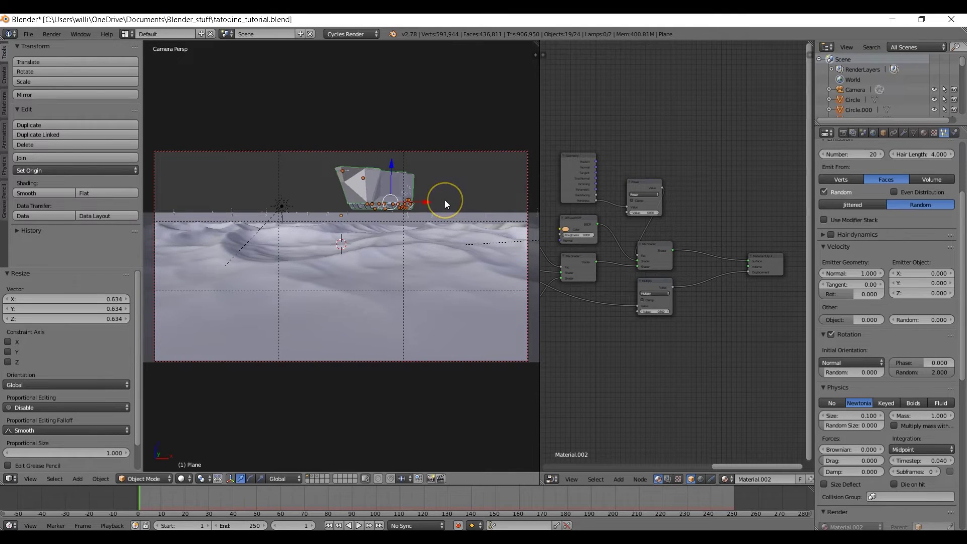
Lower the Sandcrawler about 1.12 units along Z in front view so its treads meet the ground, check it through the camera, and deselect everything.
key(KP_1)
key(KP_Decimal)
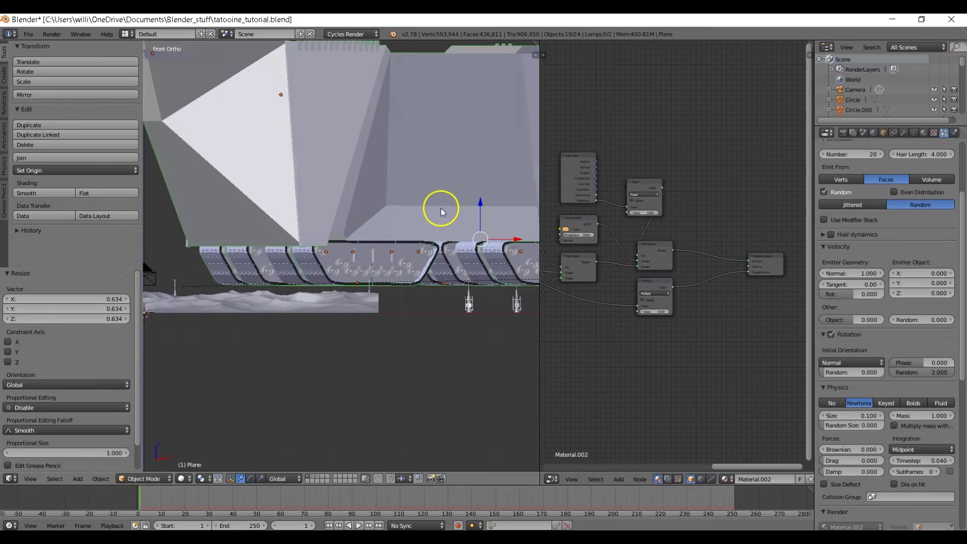
shift+middle_drag(460, 216, 374, 195)
scroll(383, 222, up, 2)
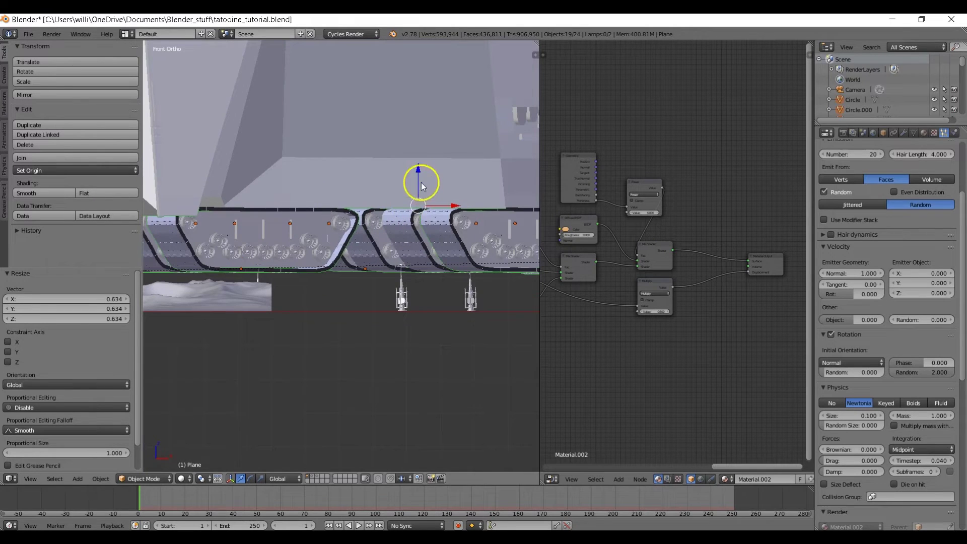
drag(418, 174, 420, 207)
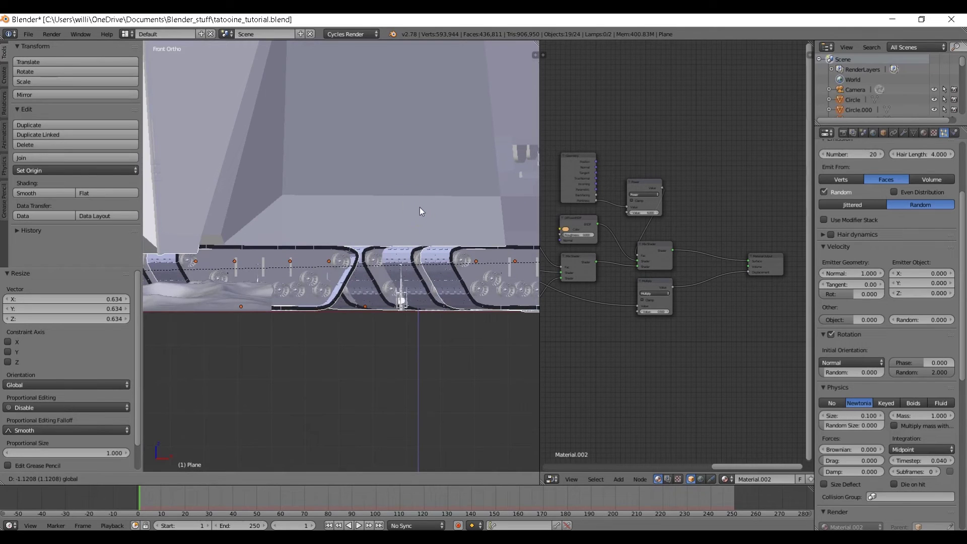
click(388, 198)
key(KP_0)
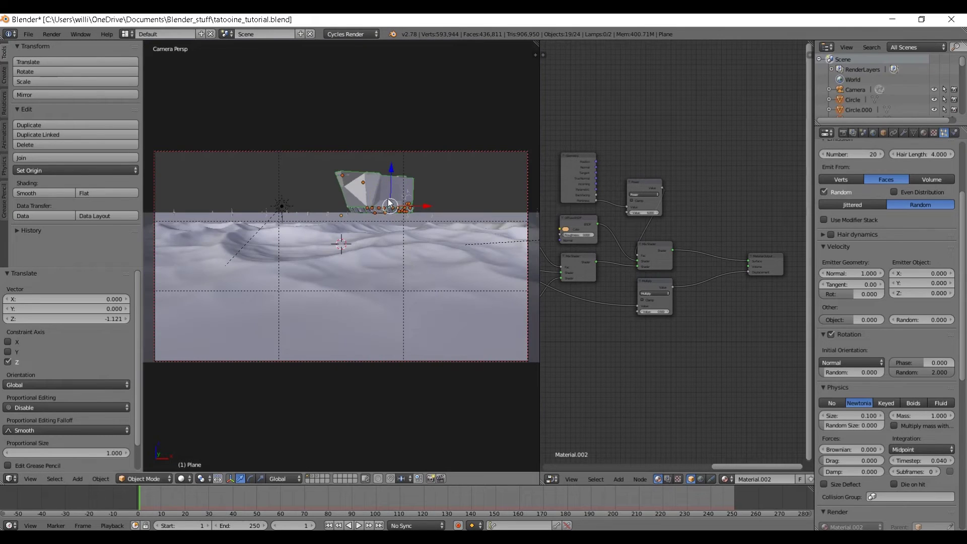
key(a)
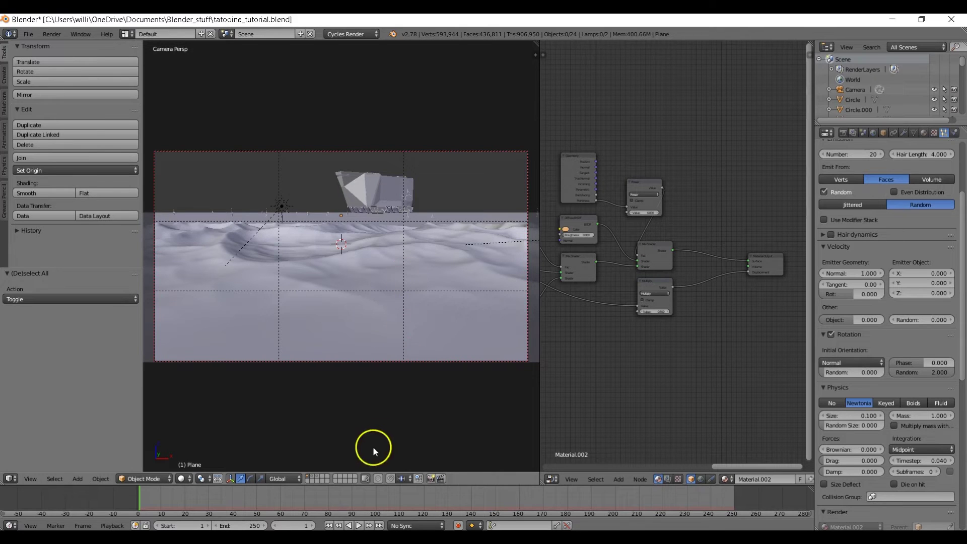
Append the Homested group from Tatooine_Assets.blend onto an empty layer.
click(319, 475)
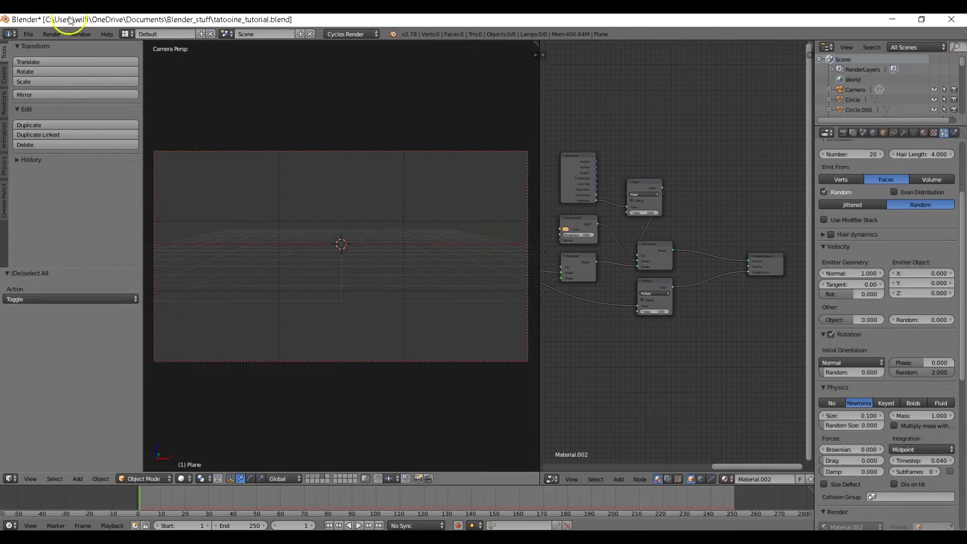
click(20, 34)
click(64, 190)
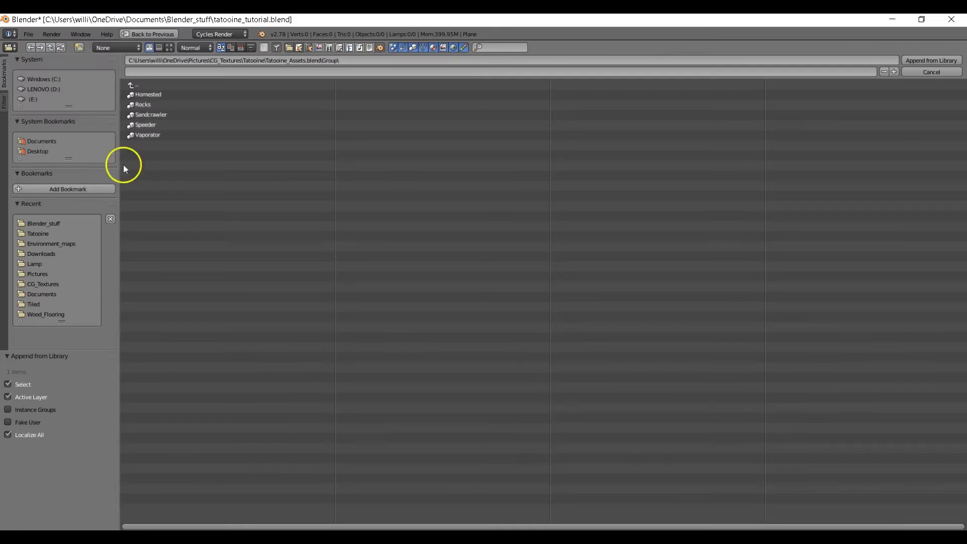
click(151, 94)
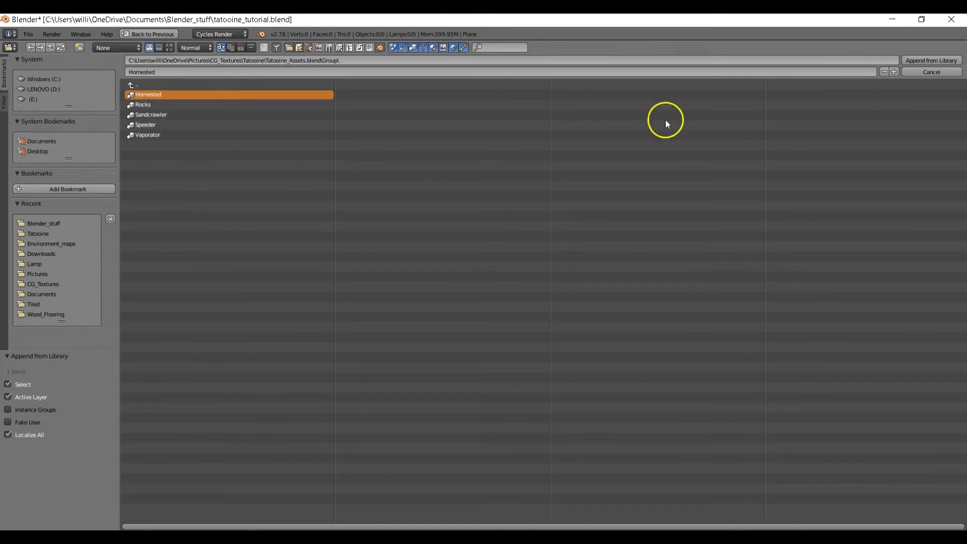
click(930, 60)
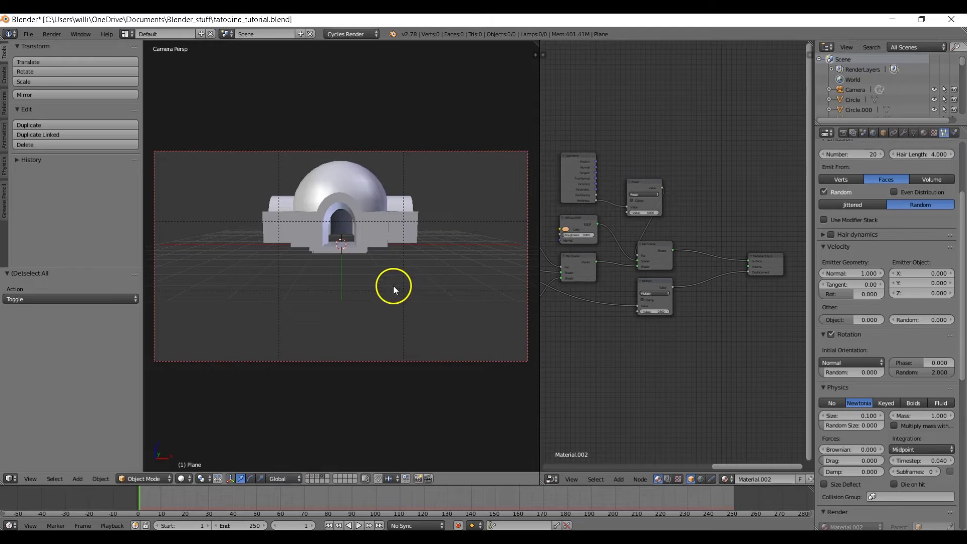
Move the homestead building to the first layer, display that layer, and view the scene from the top.
key(m)
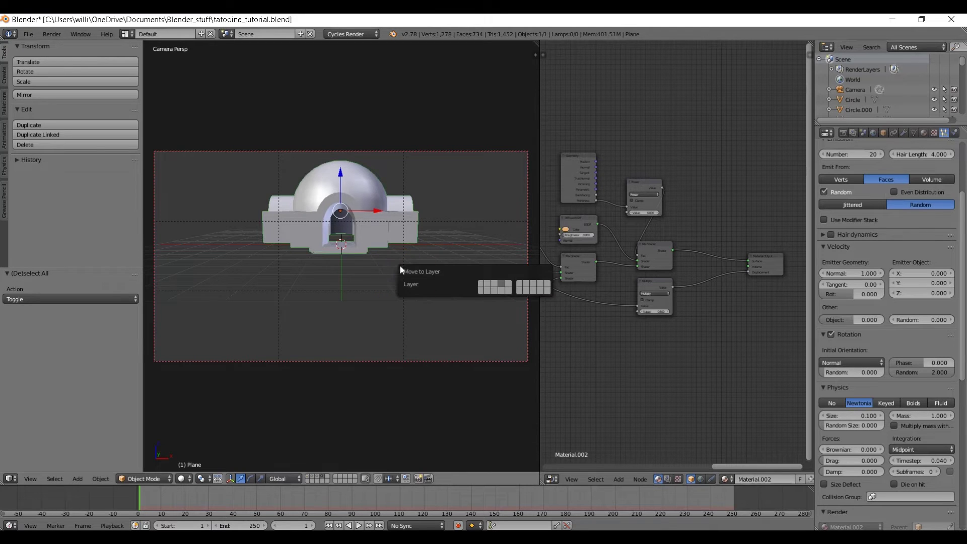
click(483, 286)
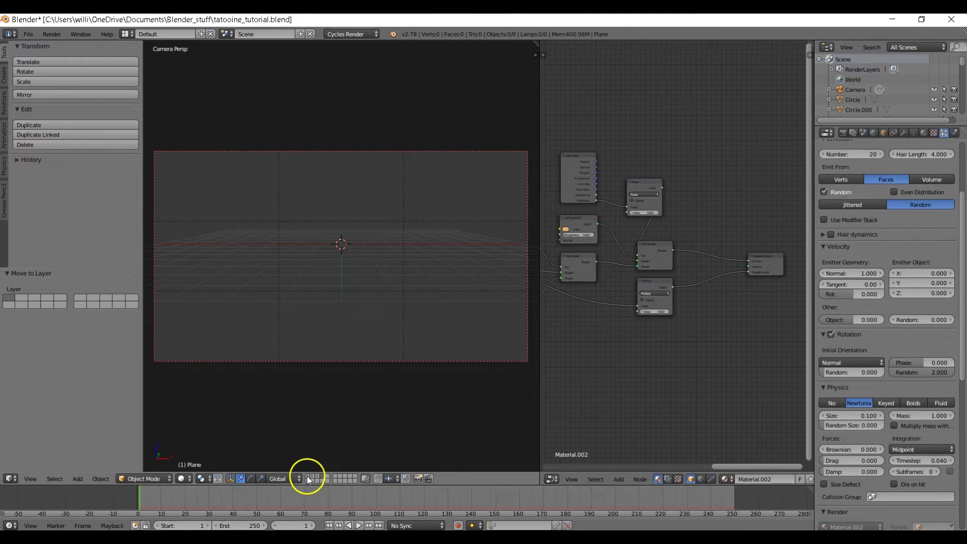
click(308, 479)
key(KP_5)
key(KP_7)
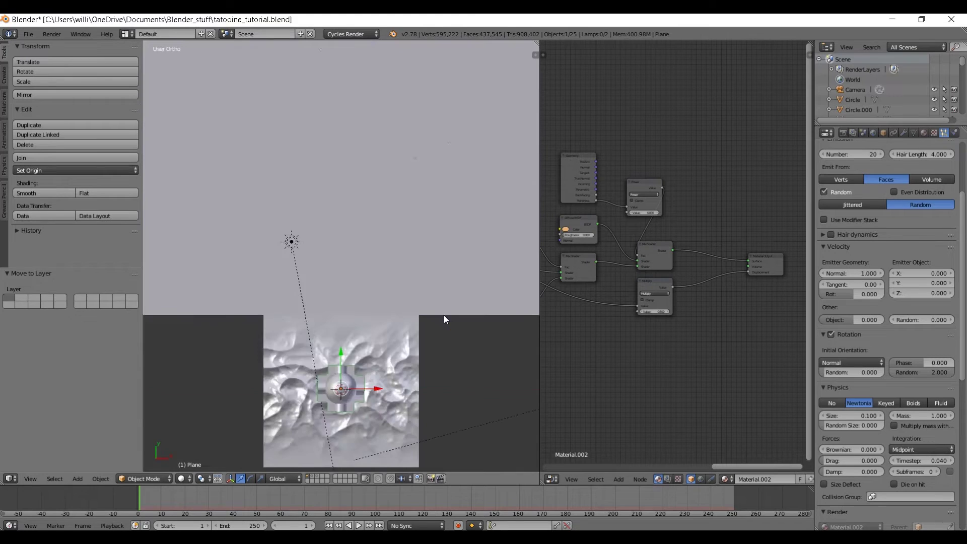
shift+middle_drag(411, 305, 401, 362)
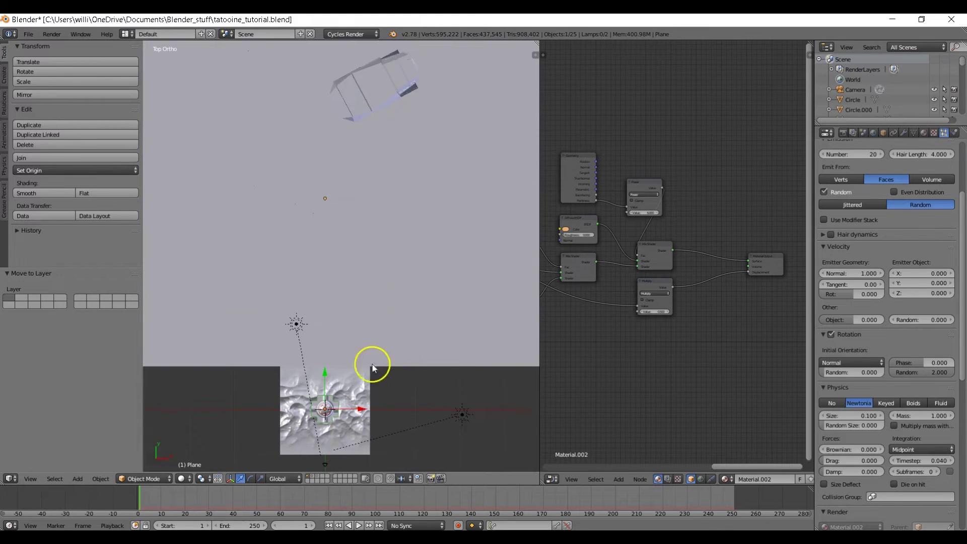
Move the homestead about 20.6 on X and 59.5 on Y, beside the sandcrawler, and rotate it about 33° in top view.
right_drag(350, 383, 444, 115)
shift+middle_drag(444, 115, 437, 153)
key(r)
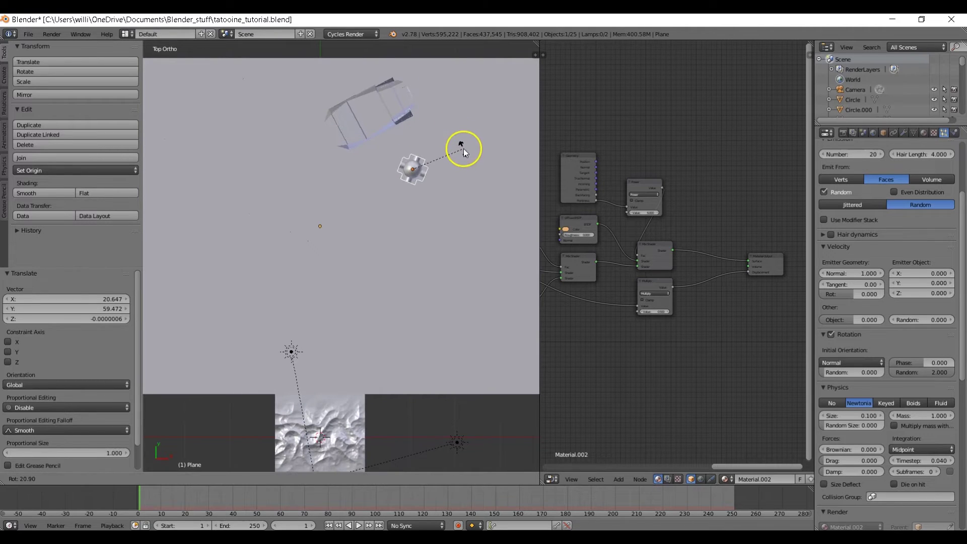
click(461, 162)
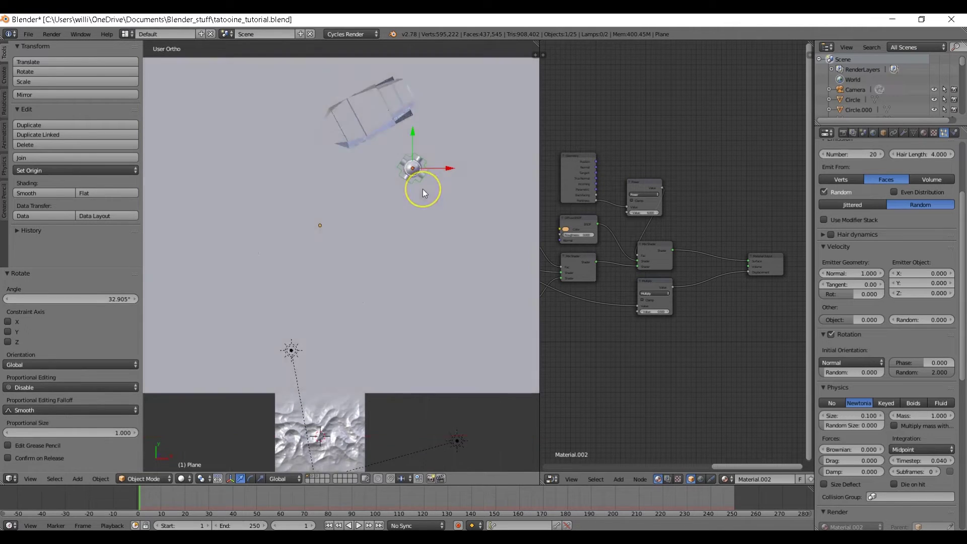
In front wireframe view, lower the homestead about 0.23 along Z so its base sits in the ground.
key(KP_1)
scroll(424, 189, up, 2)
shift+middle_drag(426, 190, 367, 237)
scroll(367, 237, up, 5)
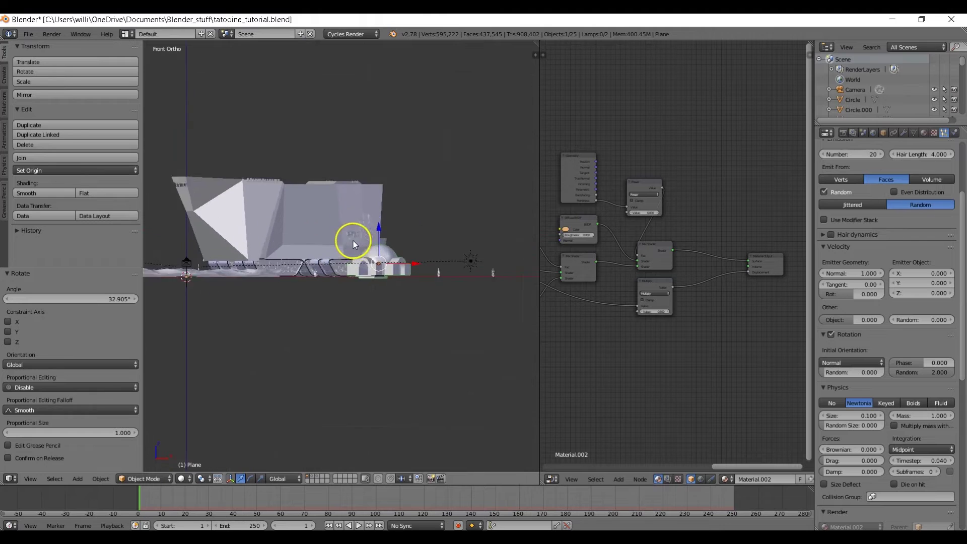
key(z)
scroll(412, 267, up, 2)
shift+middle_drag(413, 268, 339, 242)
key(g)
key(z)
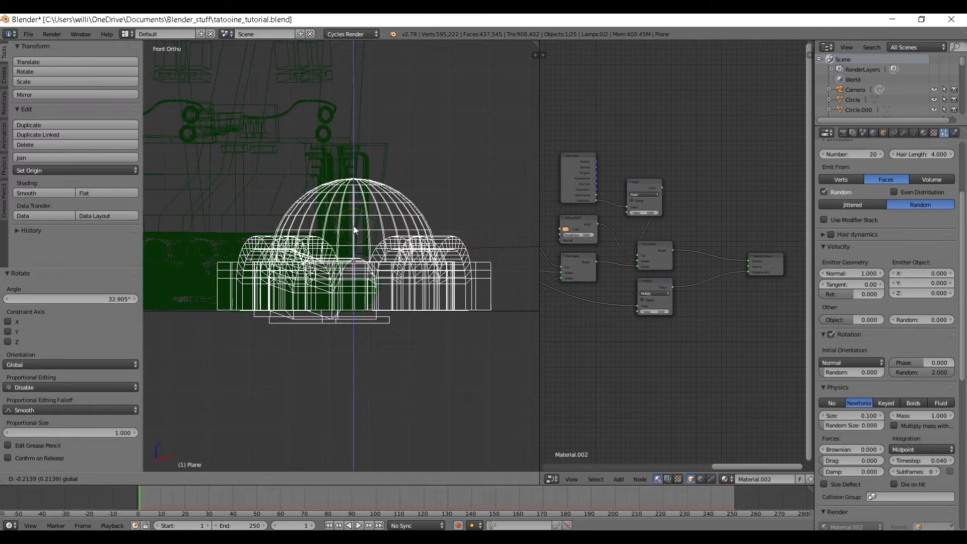
click(354, 226)
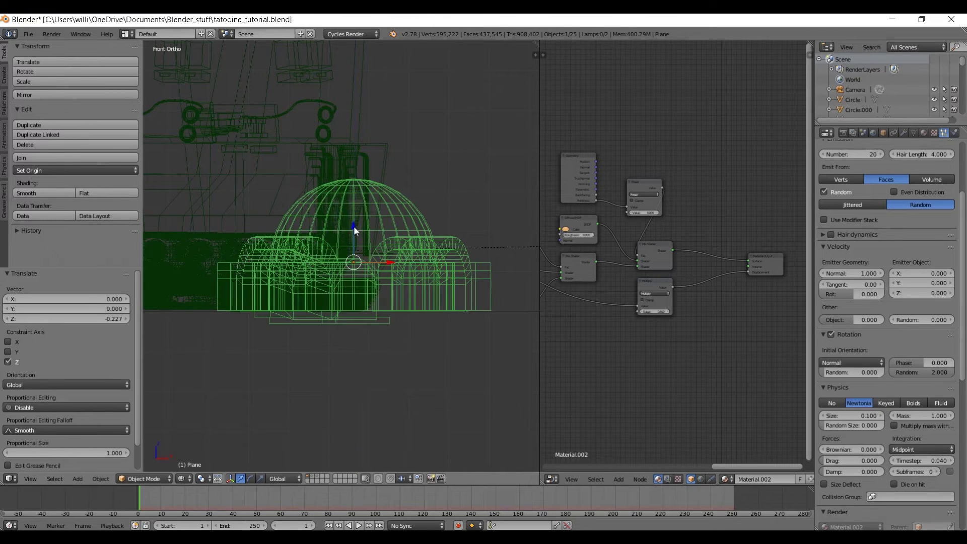
In solid camera view, slide the homestead along X slightly away from the sandcrawler and clear the selection.
key(KP_0)
key(z)
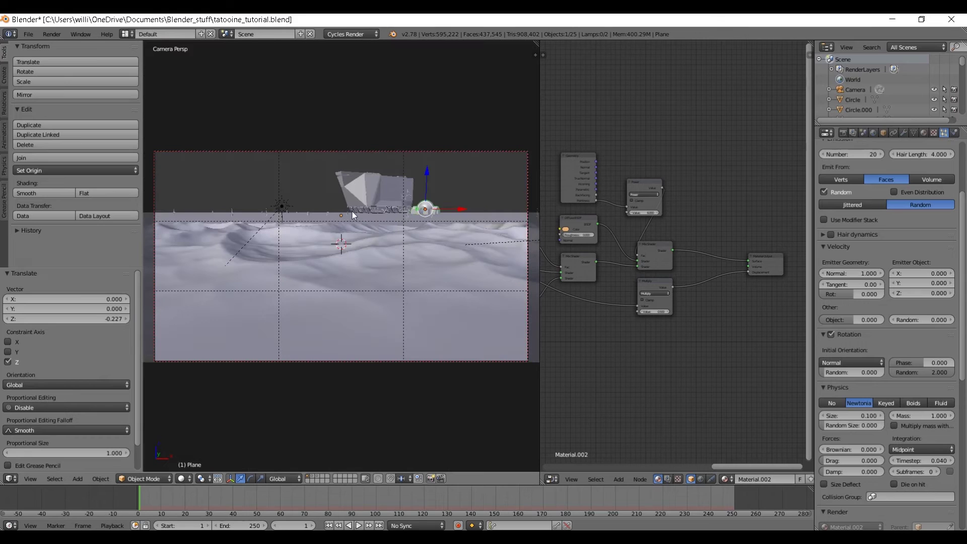
right_click(429, 214)
drag(459, 207, 465, 209)
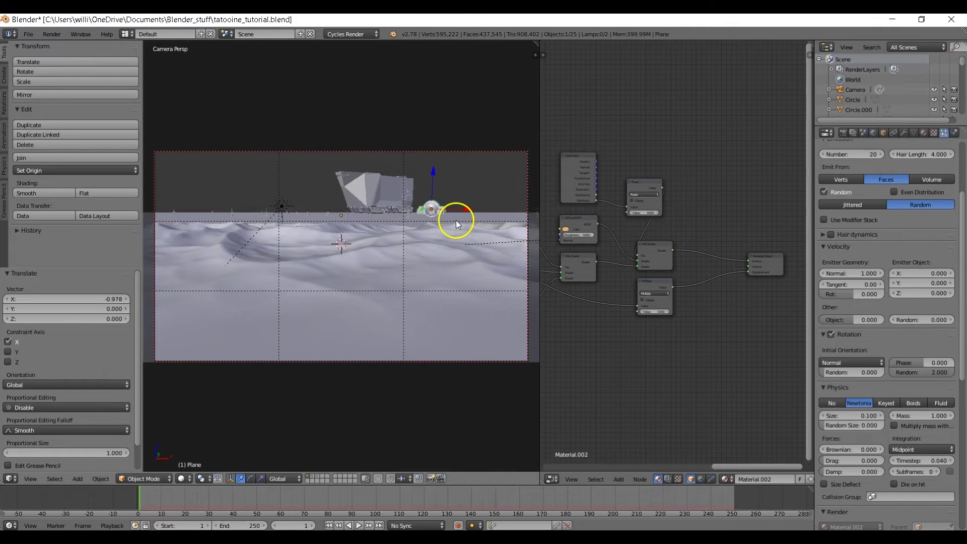
key(a)
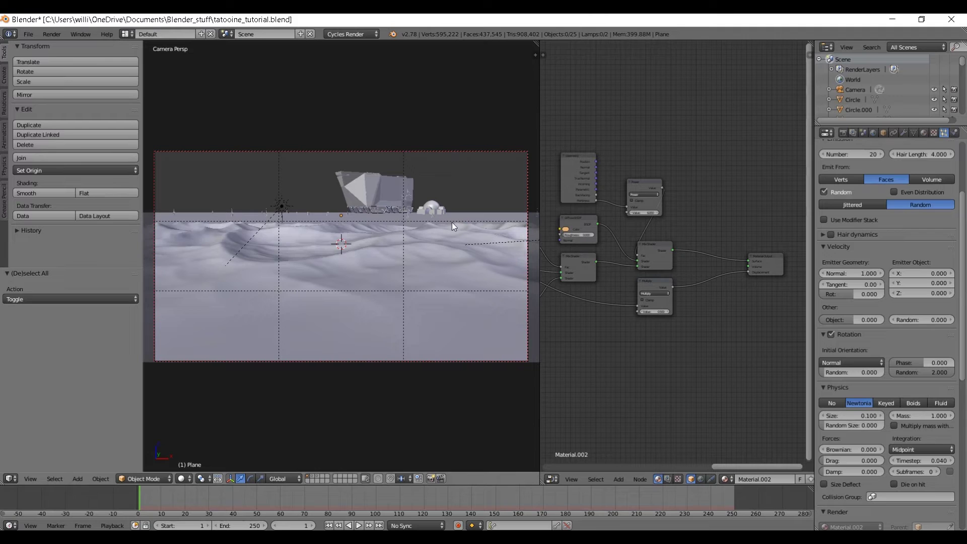
Append the Speeder group from Tatooine_Assets.blend onto an empty layer.
click(318, 477)
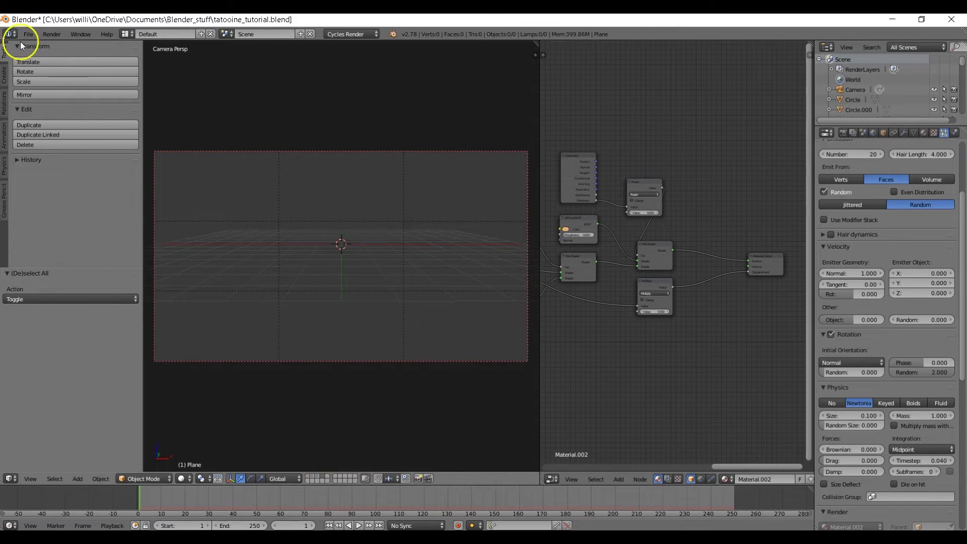
click(28, 34)
click(54, 191)
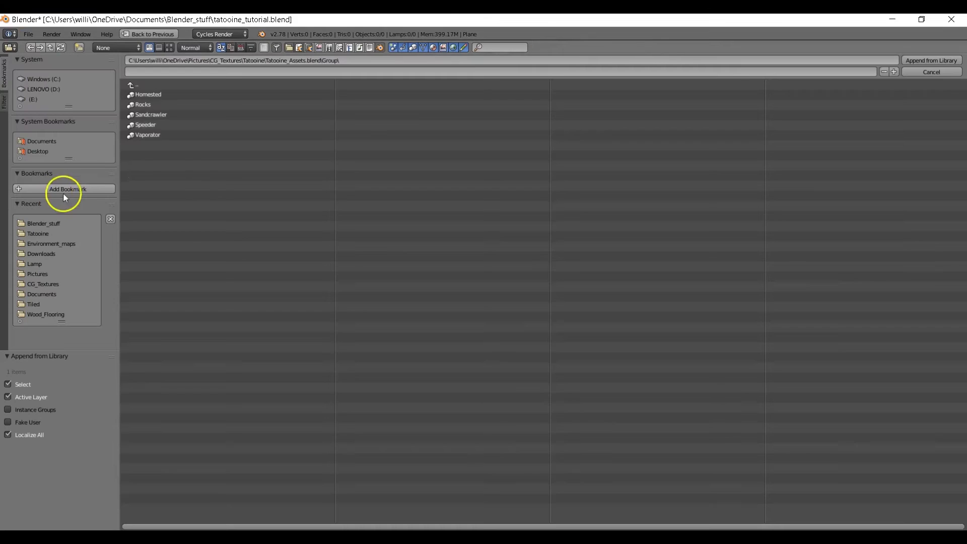
click(162, 124)
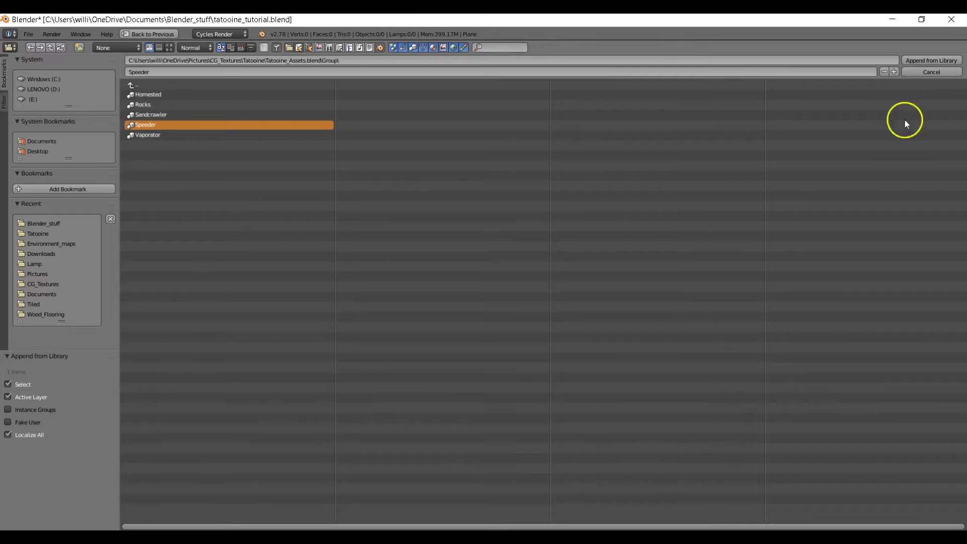
click(932, 60)
Move the speeder to the first layer and show that layer.
key(a)
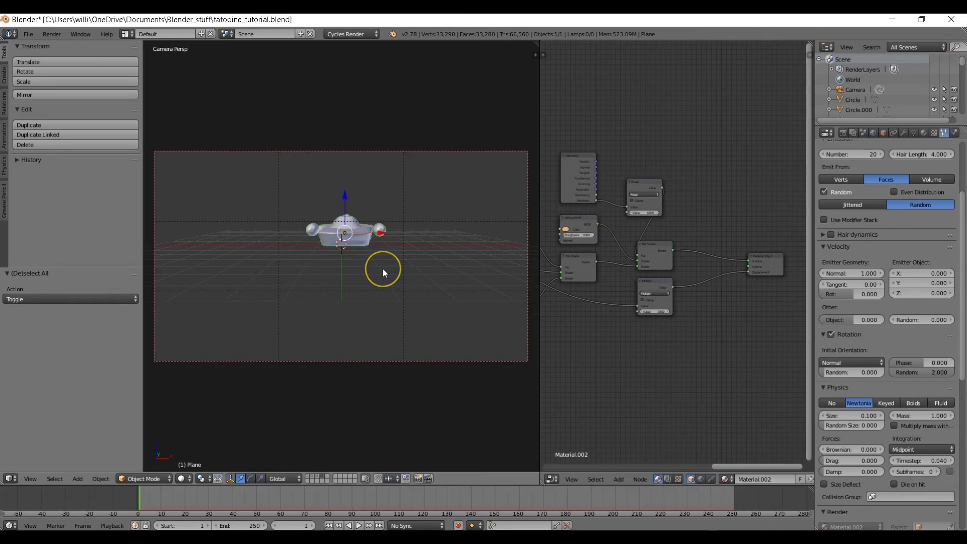
key(m)
click(466, 286)
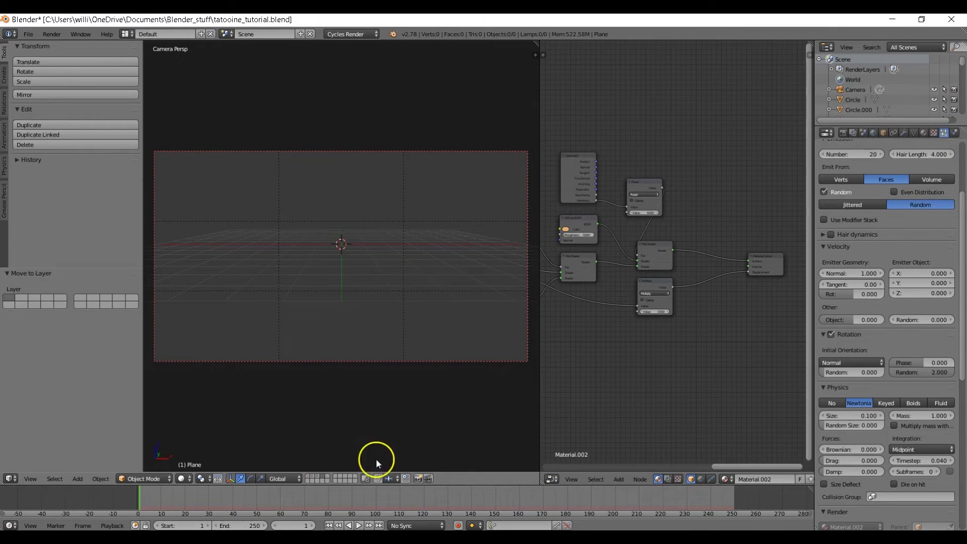
click(310, 476)
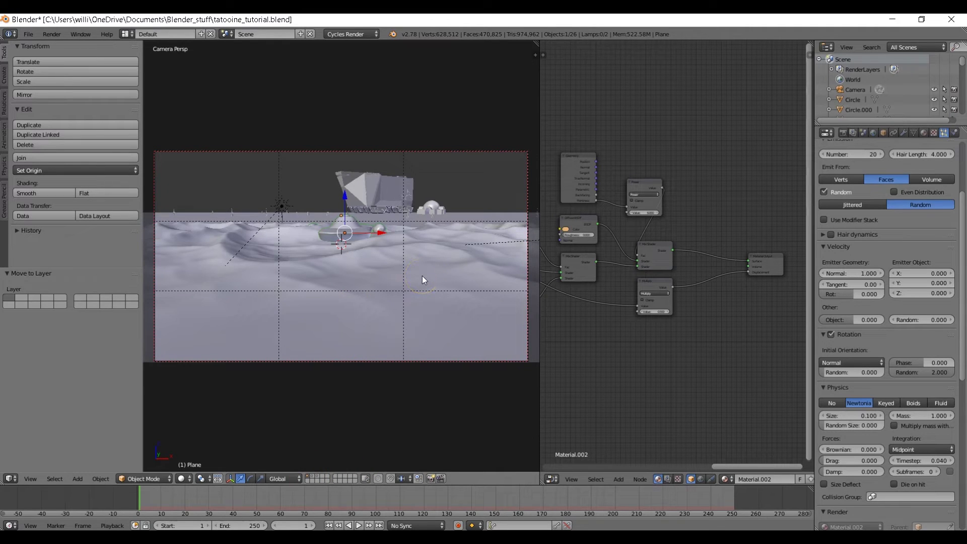
Scale the speeder to about 0.56 and rotate it about 50° in top view.
key(s)
click(388, 259)
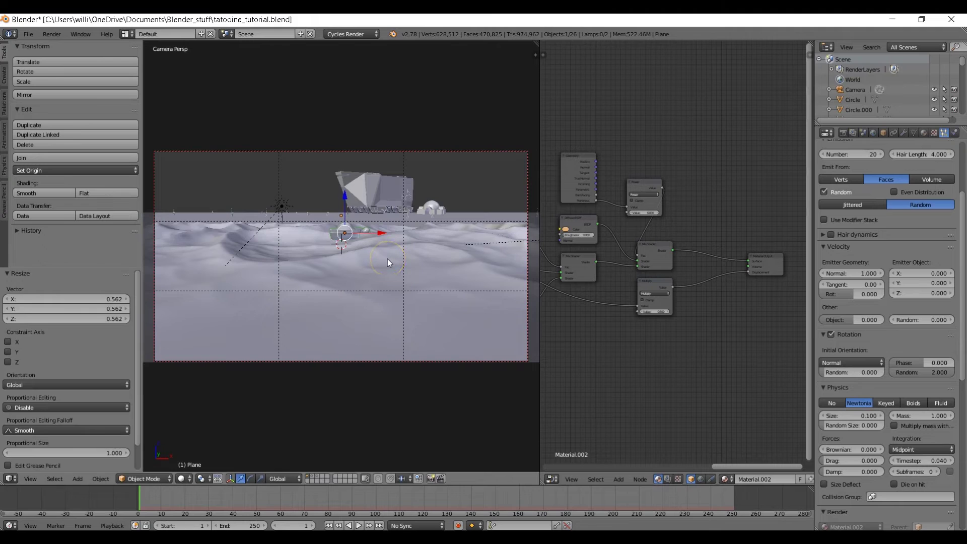
key(KP_7)
scroll(383, 302, down, 3)
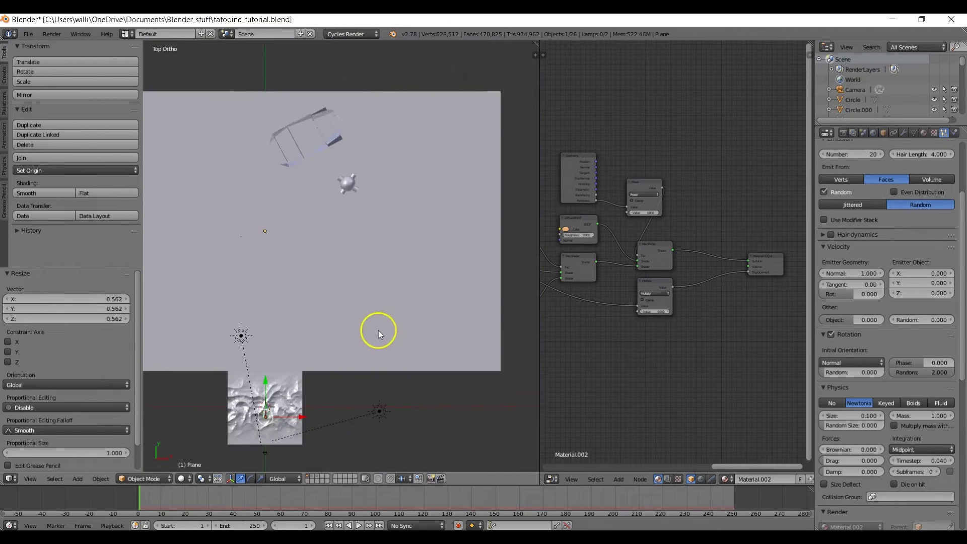
shift+middle_drag(379, 331, 437, 154)
scroll(425, 183, up, 7)
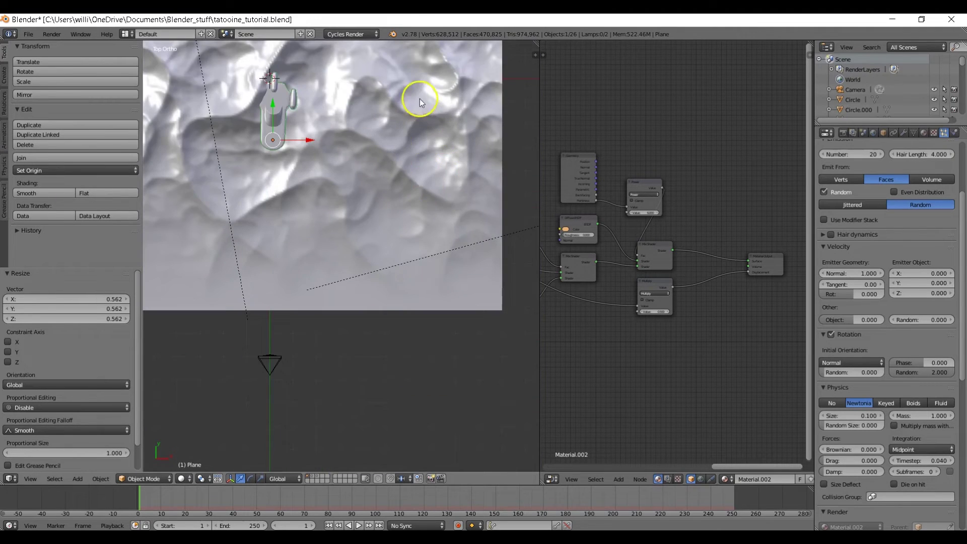
key(r)
click(354, 216)
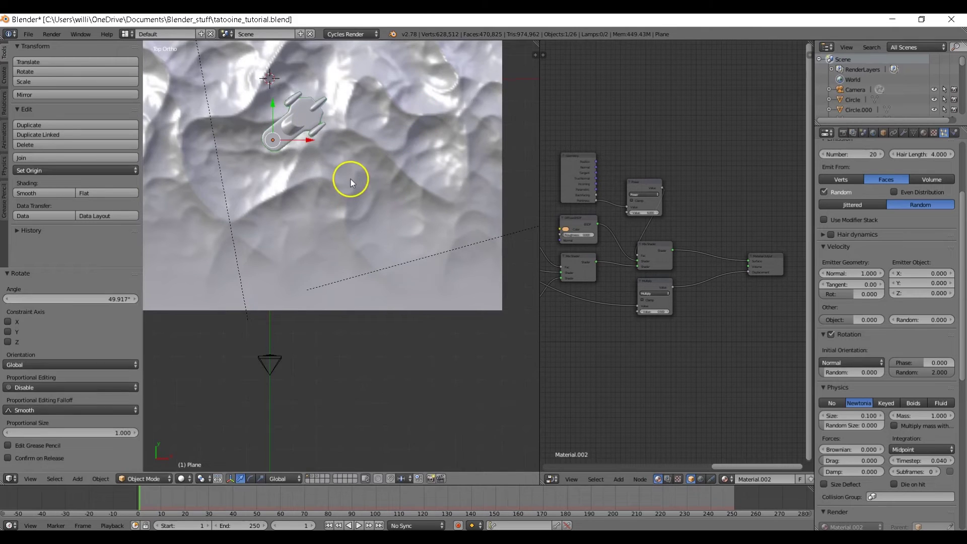
Move the speeder about 2.07 on X and -2.54 on Y, and in camera view shift it about 0.78 on X and 0.12 on Z.
key(g)
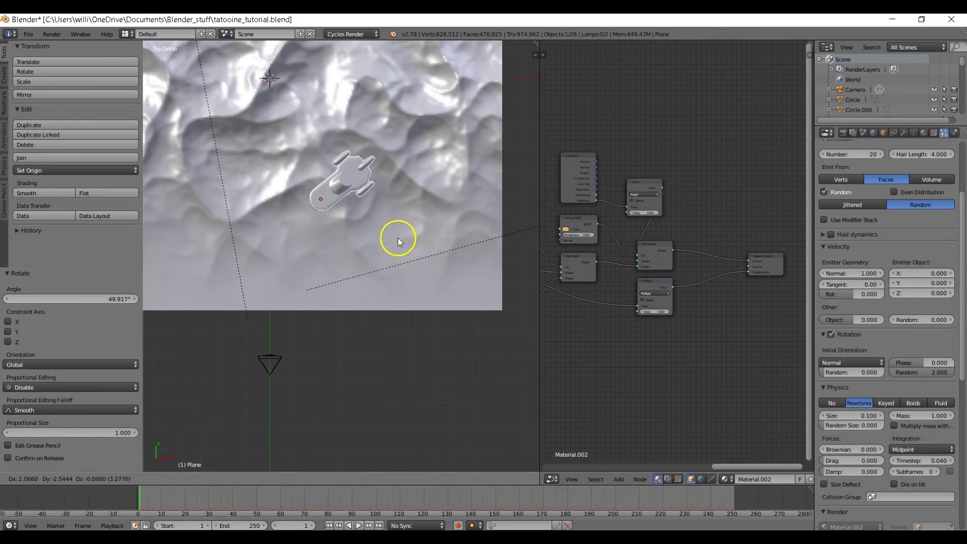
click(398, 238)
key(KP_0)
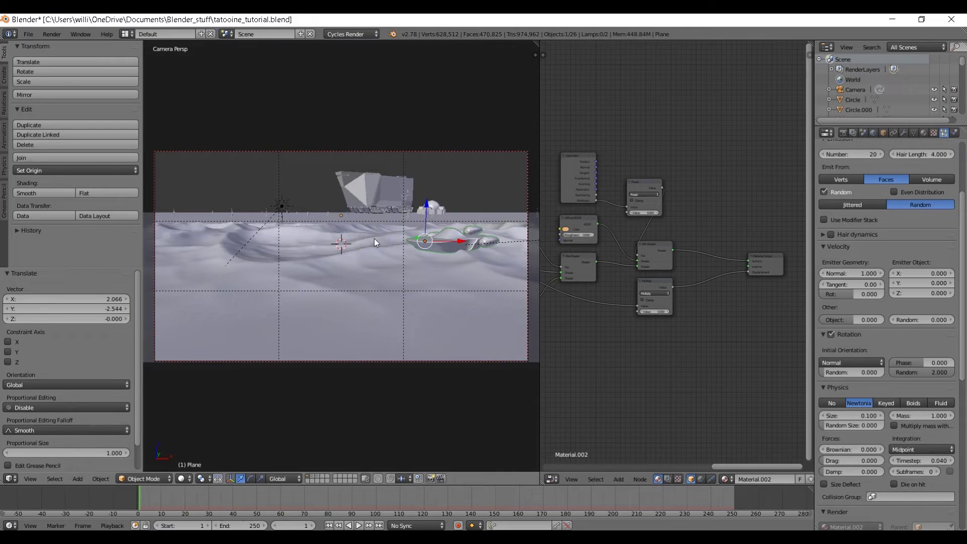
key(g)
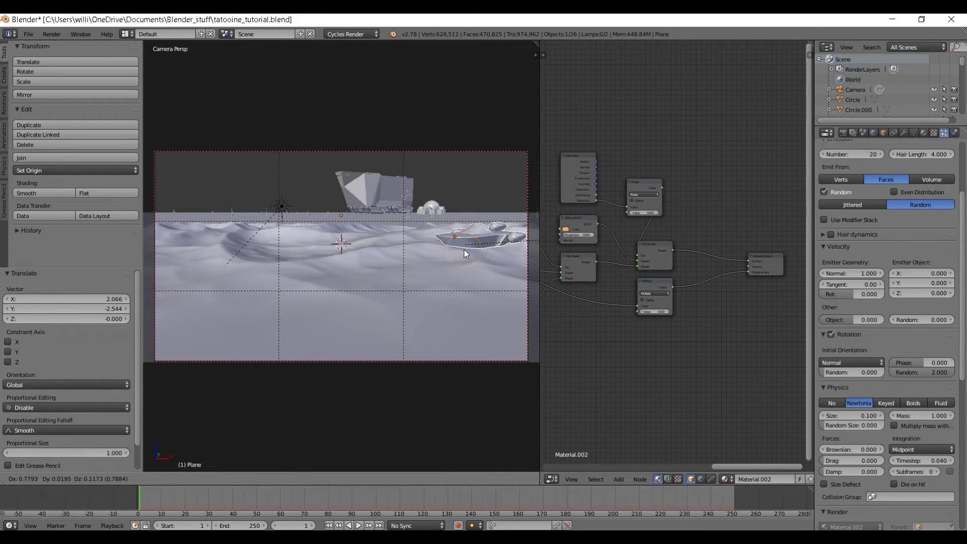
click(464, 249)
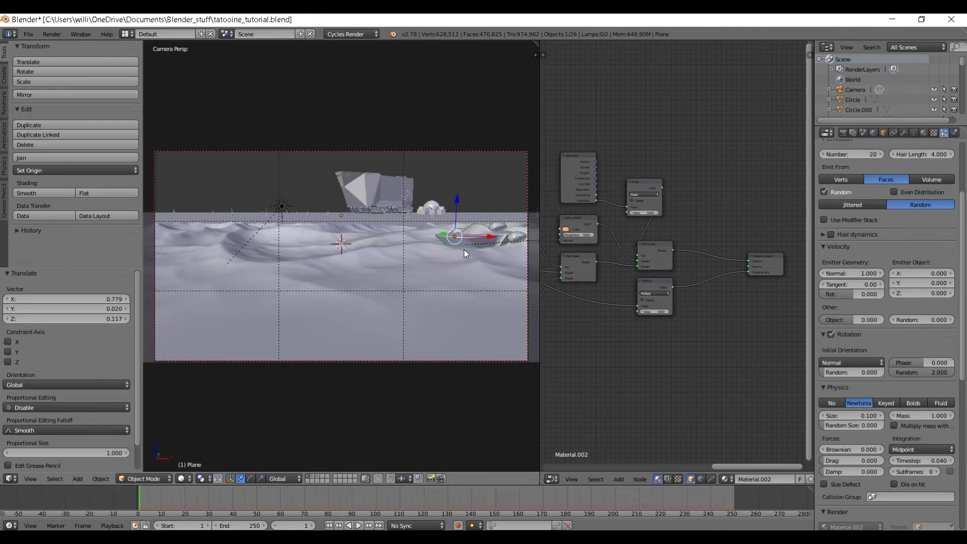
key(a)
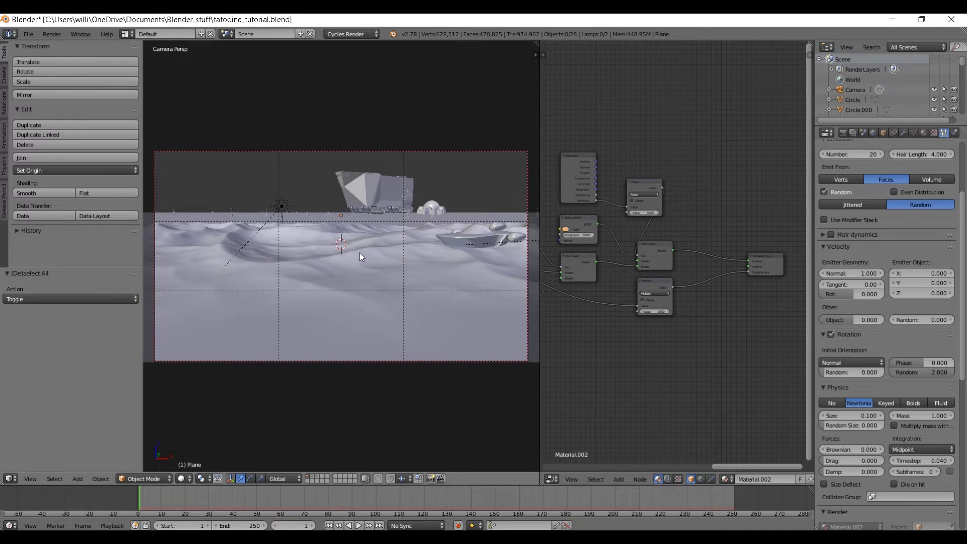
Import the Luke_Masked image into the scene as an image plane.
key(x)
click(295, 229)
key(shift+a)
mouse_move(366, 246)
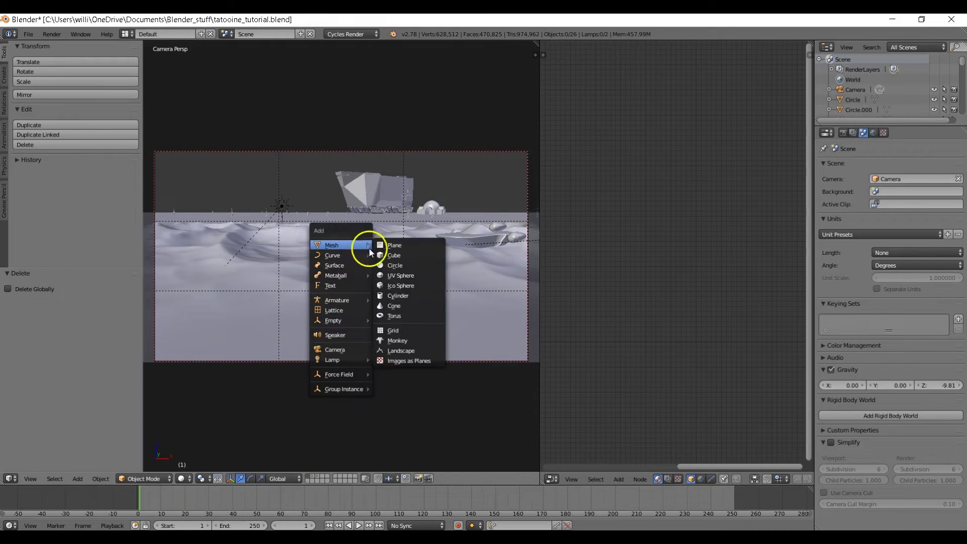
click(416, 361)
click(771, 139)
click(35, 474)
click(84, 475)
click(88, 457)
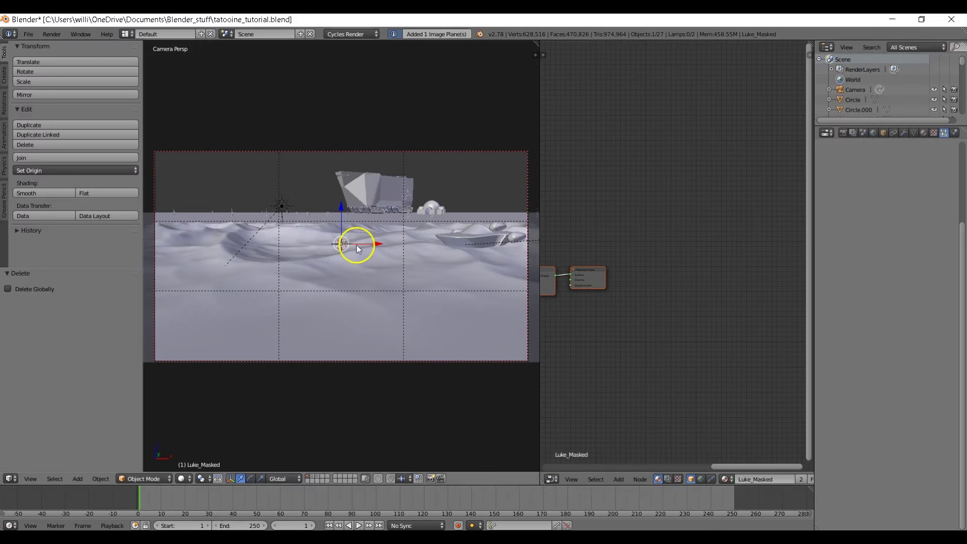
Rotate the Luke_Masked plane 90° about X and raise it about 1.89 along Z.
text(rx90)
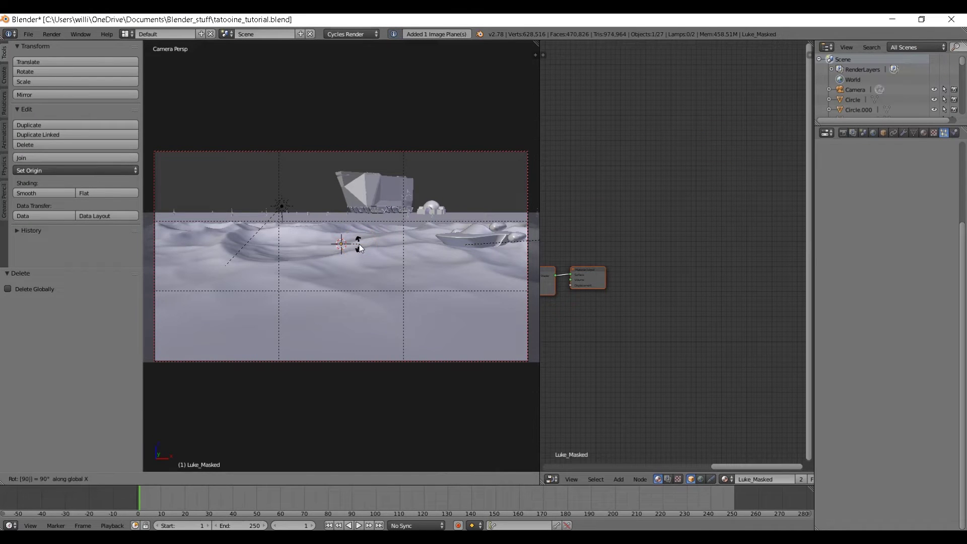
key(Return)
drag(350, 246, 340, 162)
Scale the Luke_Masked plane to about 1.85 and move it about -5.31 on X and -0.48 on Y in top view.
key(s)
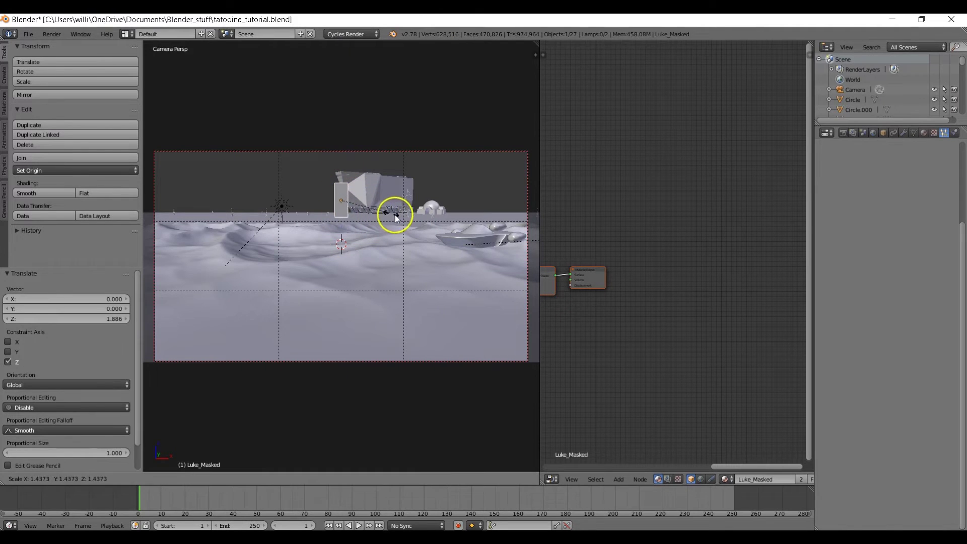
click(404, 216)
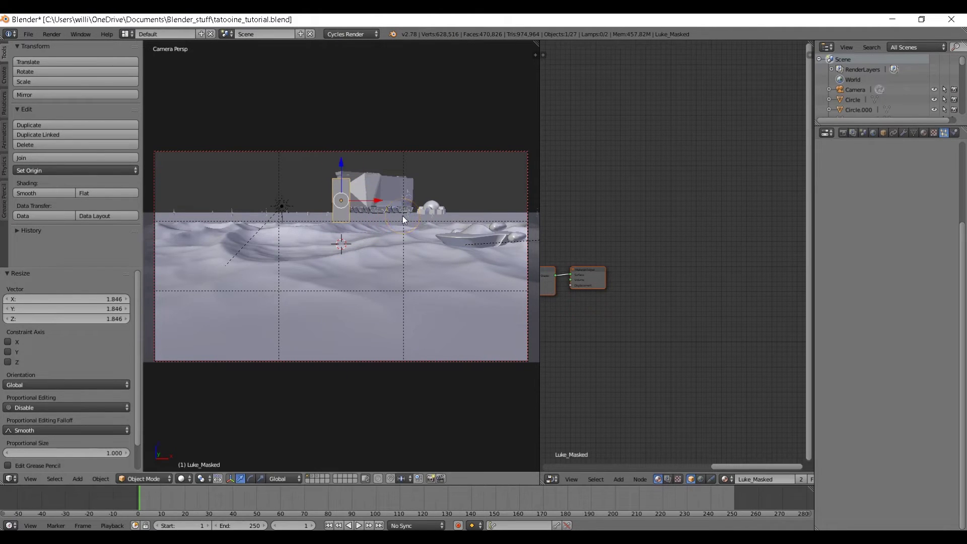
key(KP_7)
scroll(335, 211, up, 3)
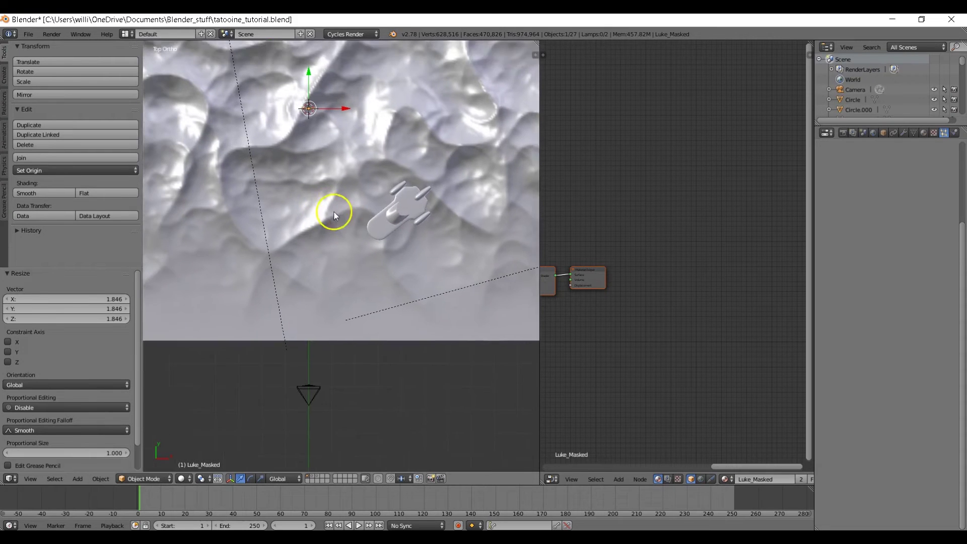
key(g)
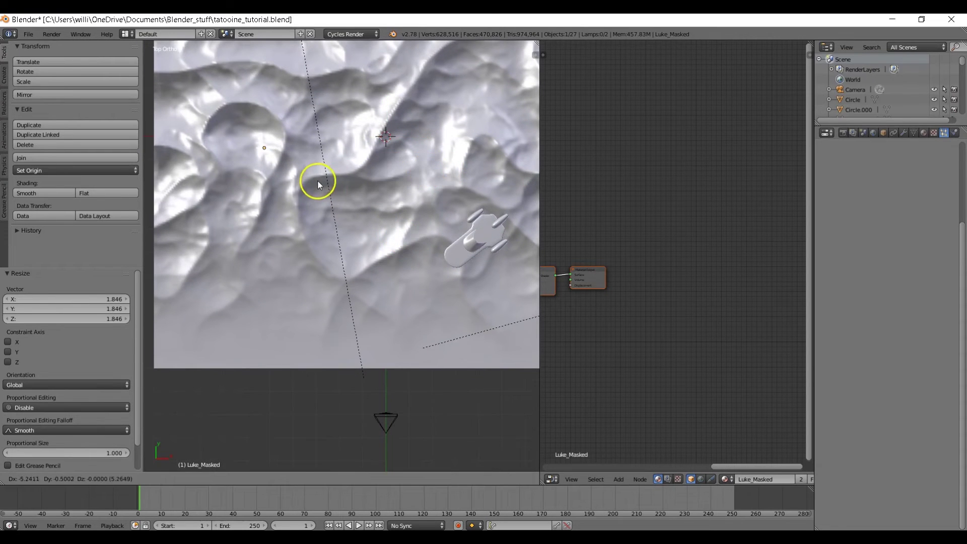
click(319, 183)
In camera view, lower the Luke_Masked plane slightly and move it about -1.51 along Y toward the camera.
key(KP_0)
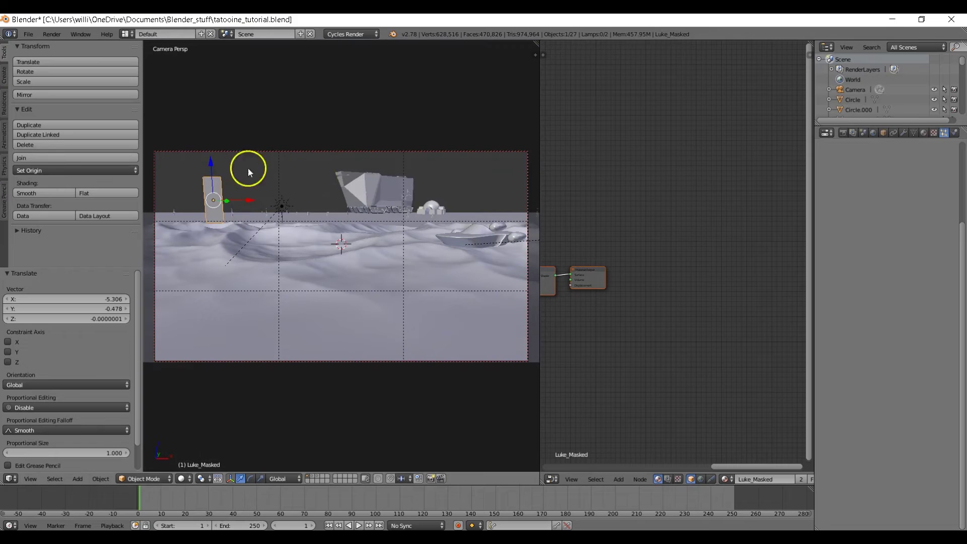
drag(211, 162, 214, 169)
drag(228, 209, 210, 213)
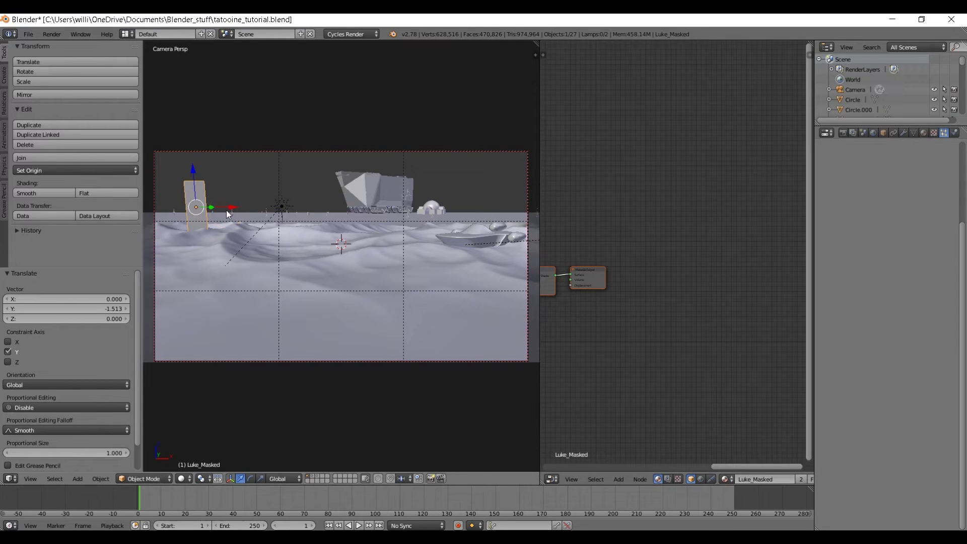
Preview the camera view with rendered shading and rotate the Luke_Masked plane about 5°.
key(shift+z)
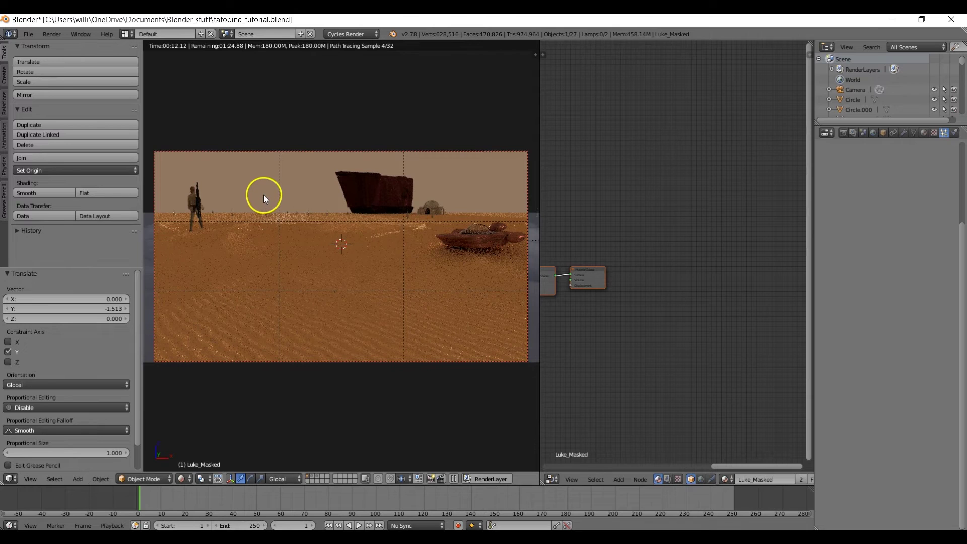
key(r)
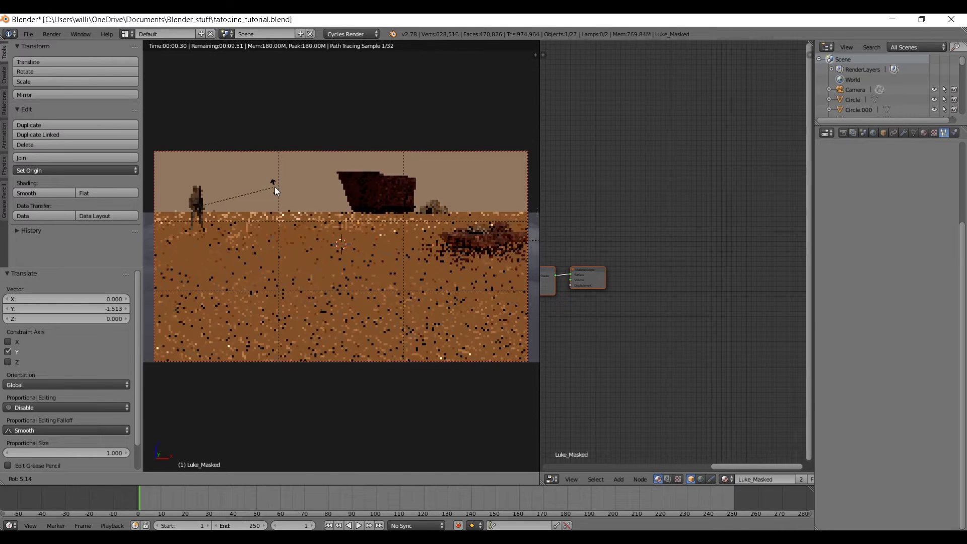
click(274, 186)
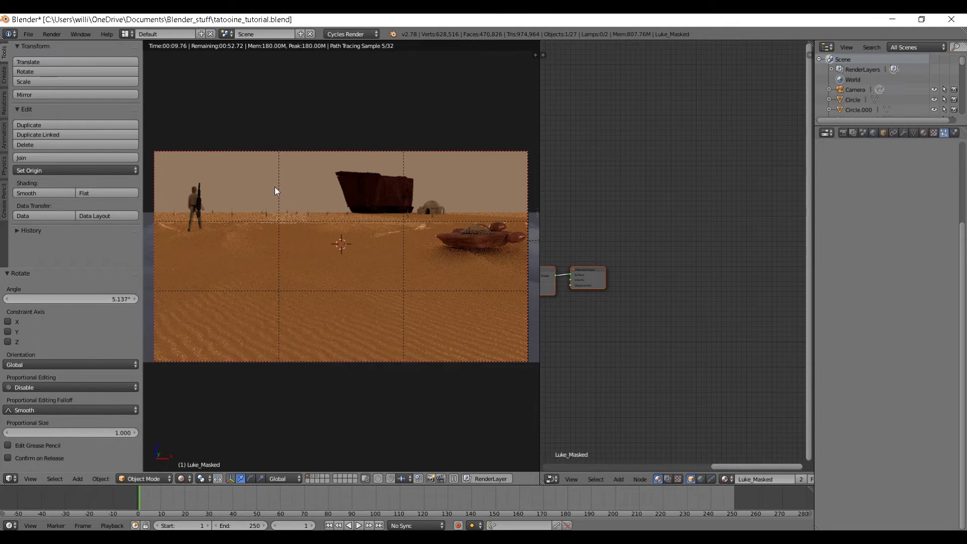
Lower the Luke_Masked plane about 0.164 along Z and return the viewport to solid shading.
key(g)
key(z)
click(277, 192)
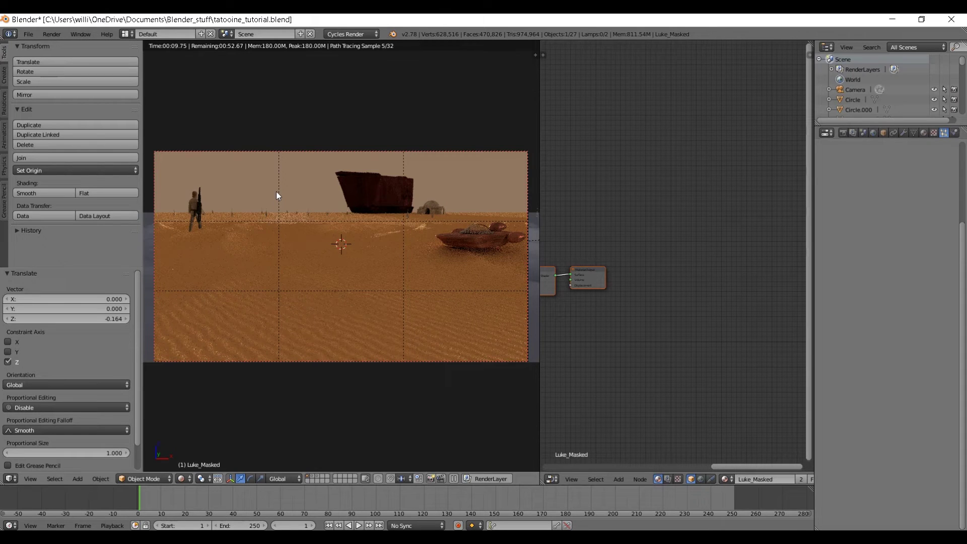
key(shift+z)
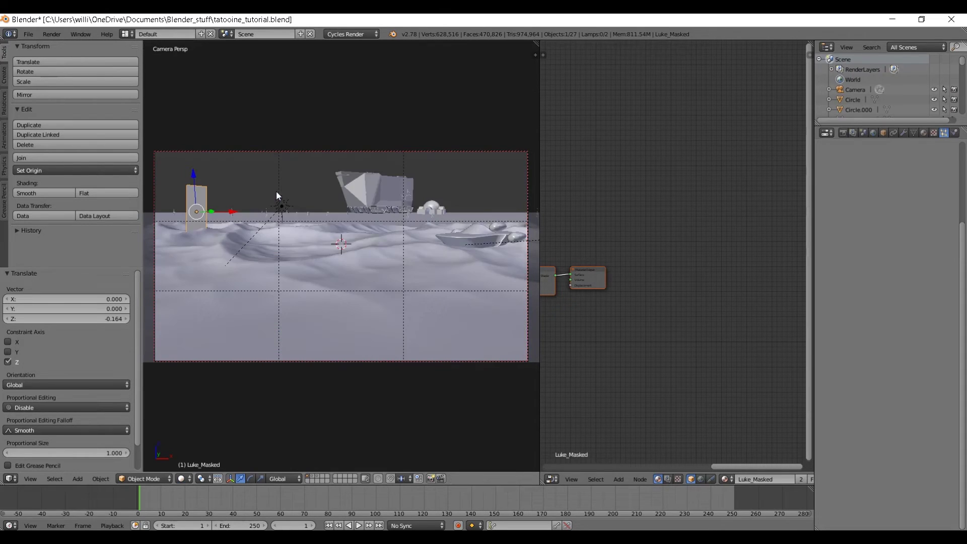
Deselect everything and save over tatooine_tutorial.blend.
key(a)
key(ctrl+s)
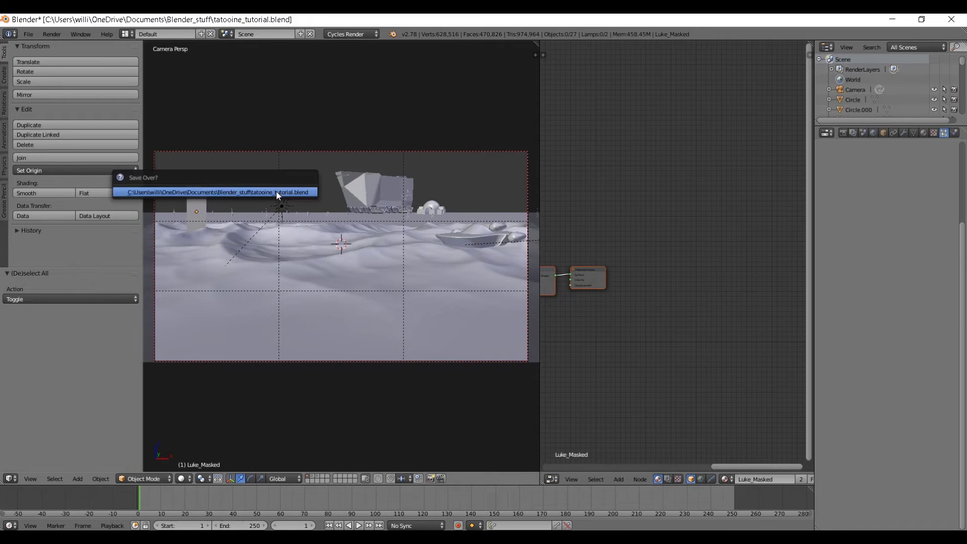
click(276, 191)
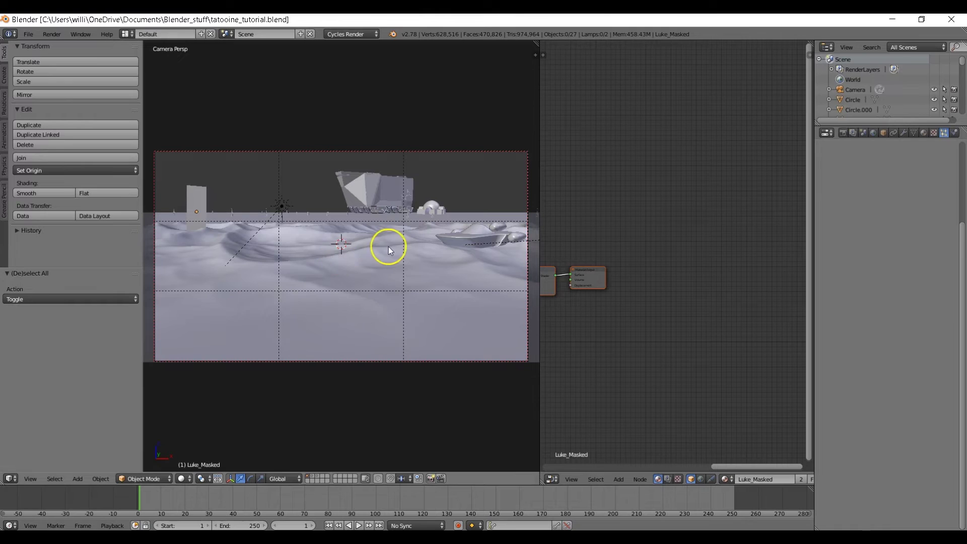
Add a new plane at the scene origin and scale it up to about 8.25.
mouse_move(388, 246)
middle_down()
mouse_move(380, 262)
mouse_move(383, 246)
middle_up()
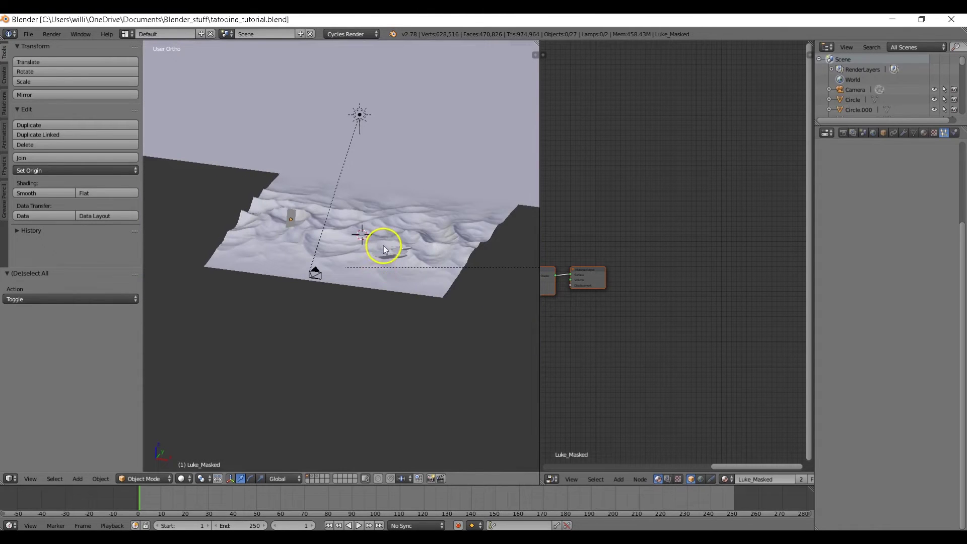
key(shift+a)
click(418, 246)
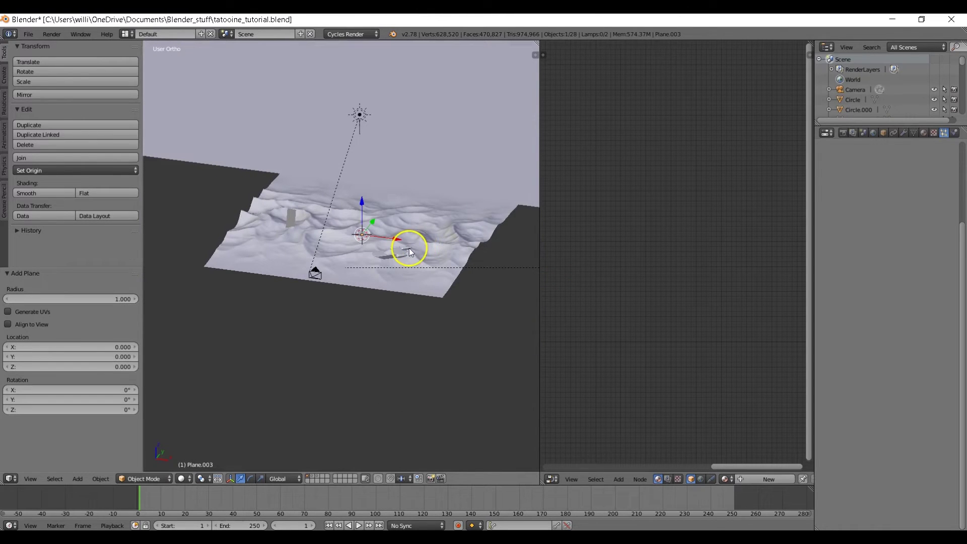
key(s)
click(360, 279)
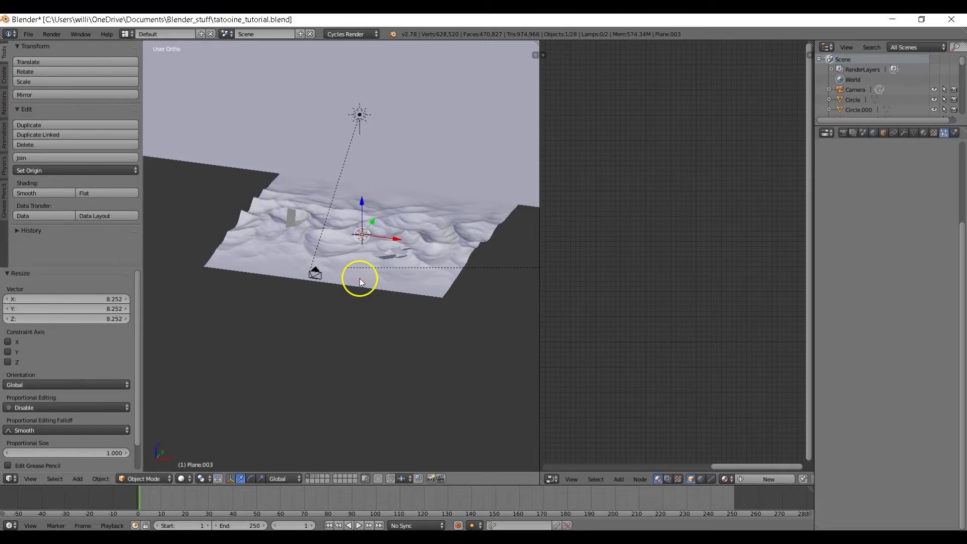
Move the new plane about 76 along Y toward the sandcrawler and raise it about 0.218 along Z.
scroll(385, 237, down, 4)
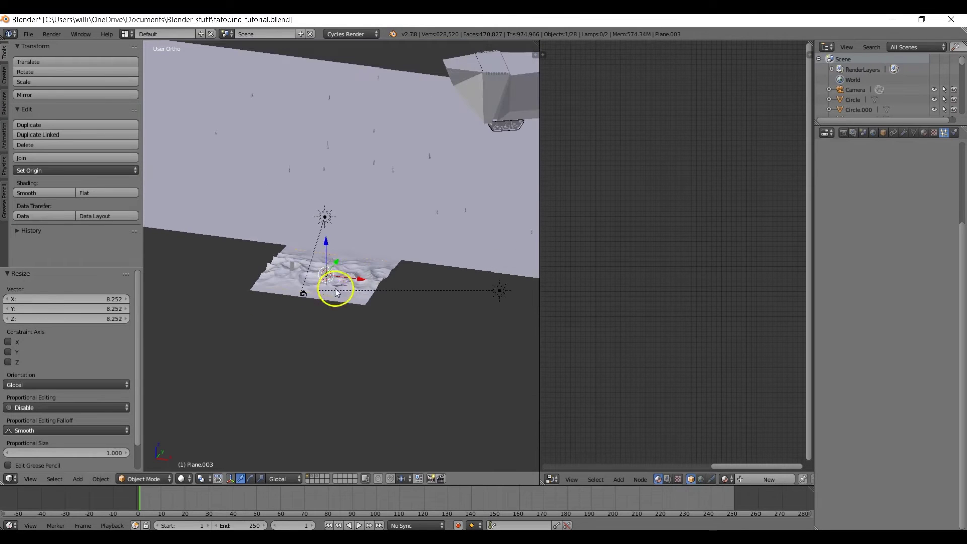
scroll(339, 261, down, 1)
key(g)
key(y)
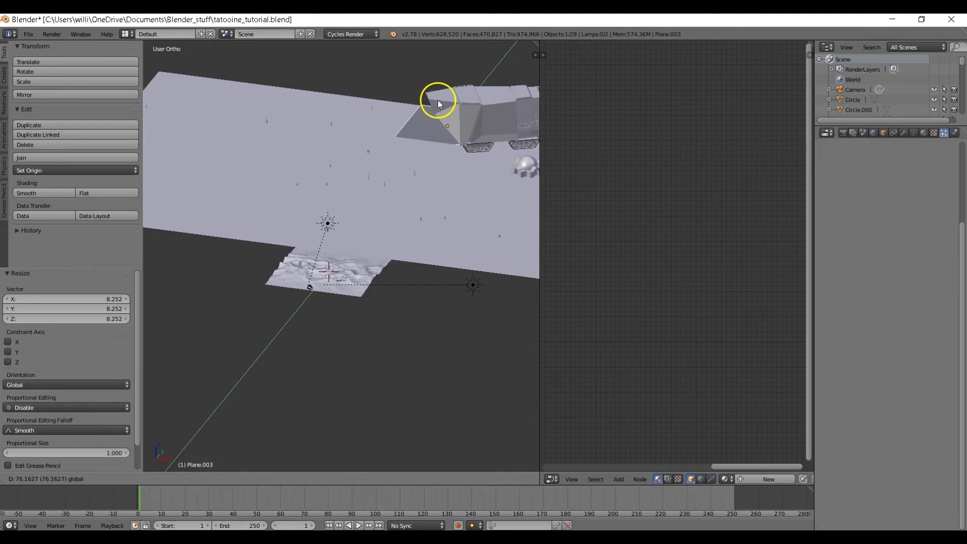
click(437, 102)
drag(449, 89, 448, 92)
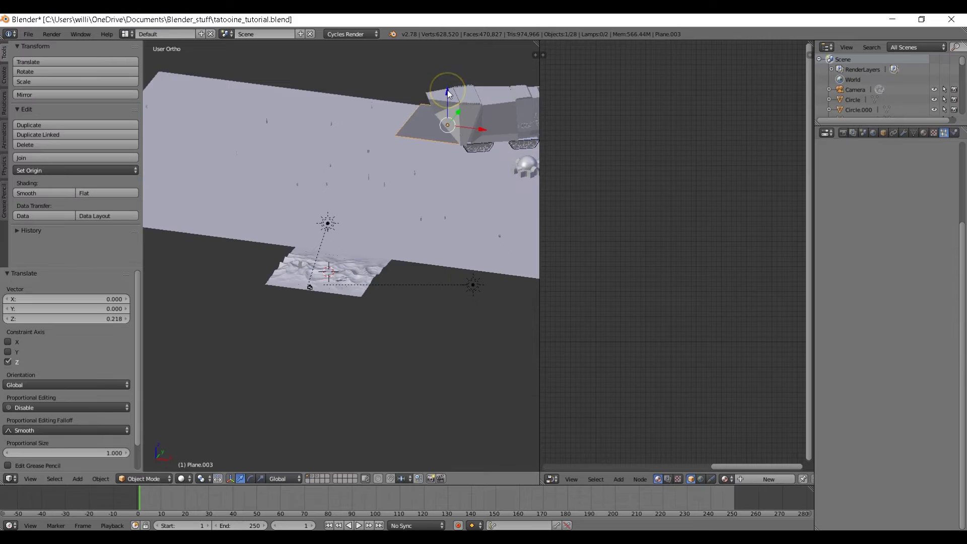
In top view, stretch the new plane along X until it spans the width of the large ground plane.
key(KP_7)
scroll(418, 116, down, 2)
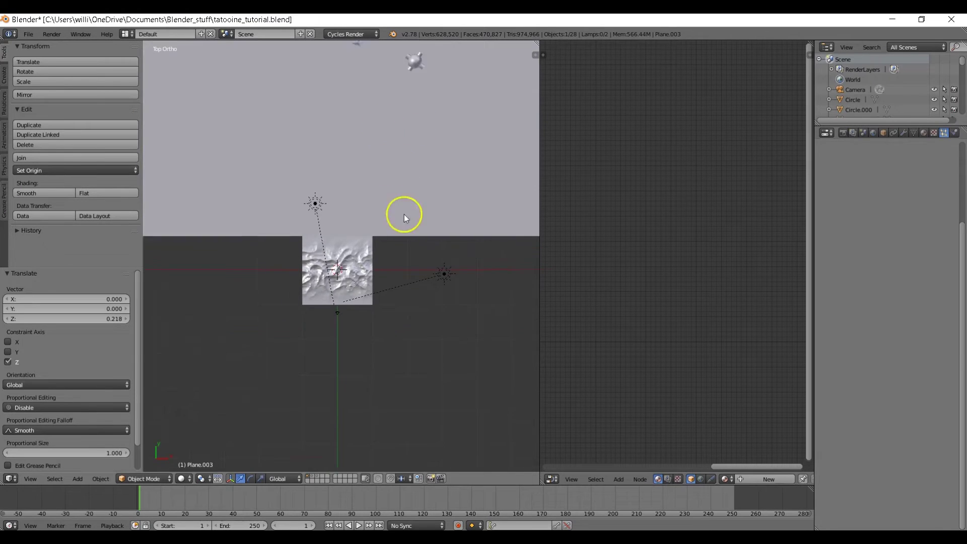
shift+scroll(425, 362, up, 4)
shift+middle_drag(425, 362, 424, 313)
key(s)
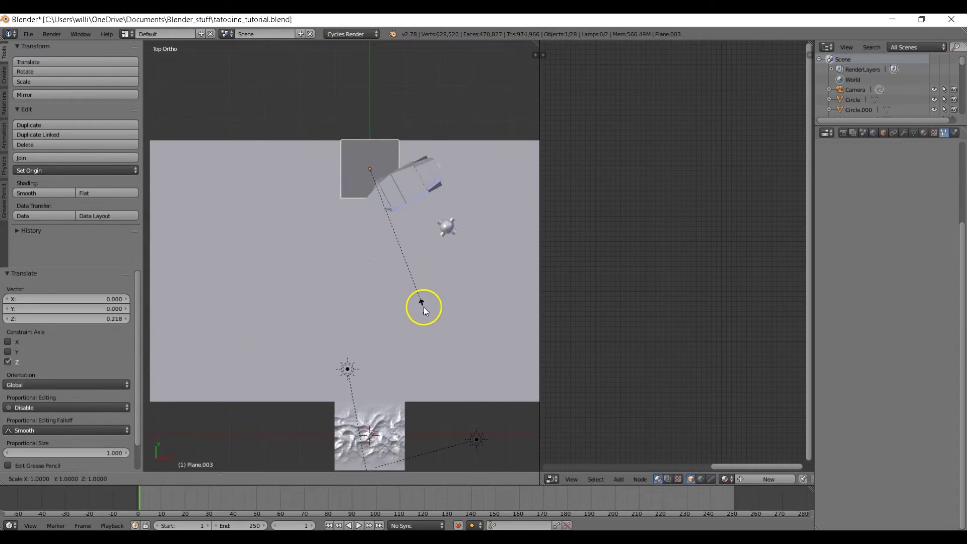
key(x)
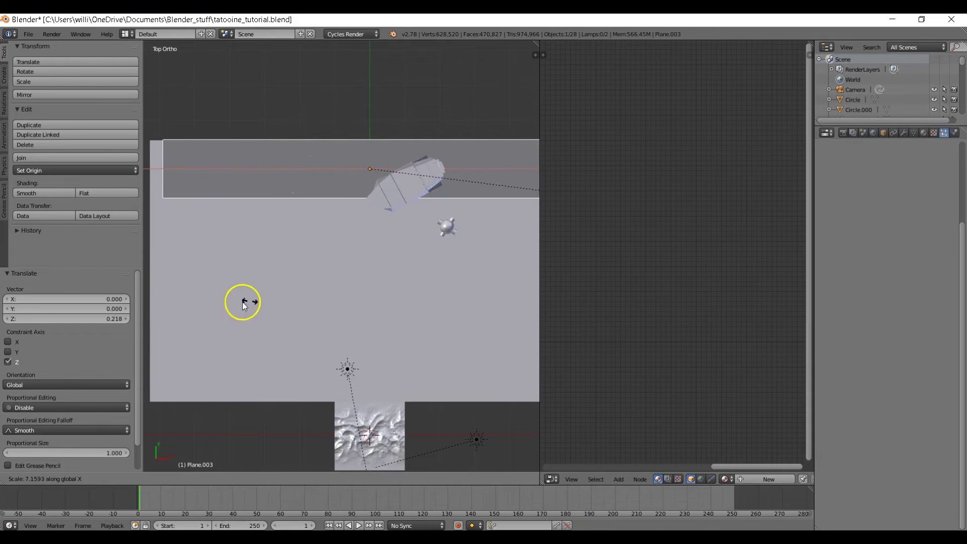
click(322, 302)
Scale the new plane about 2.62 along Y, shifting it about -22.78 on Y before and 9.37 on Y after scaling.
drag(370, 131, 377, 211)
key(s)
key(y)
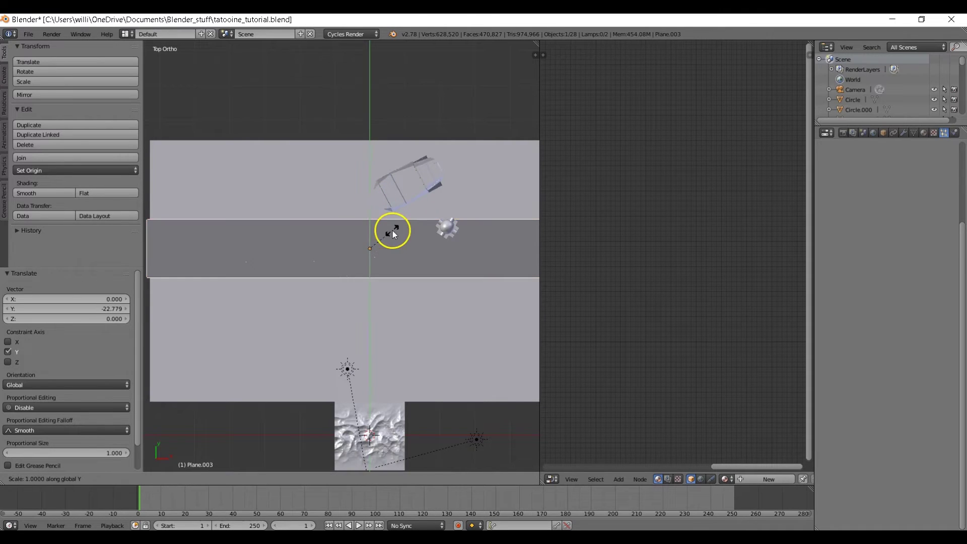
click(437, 213)
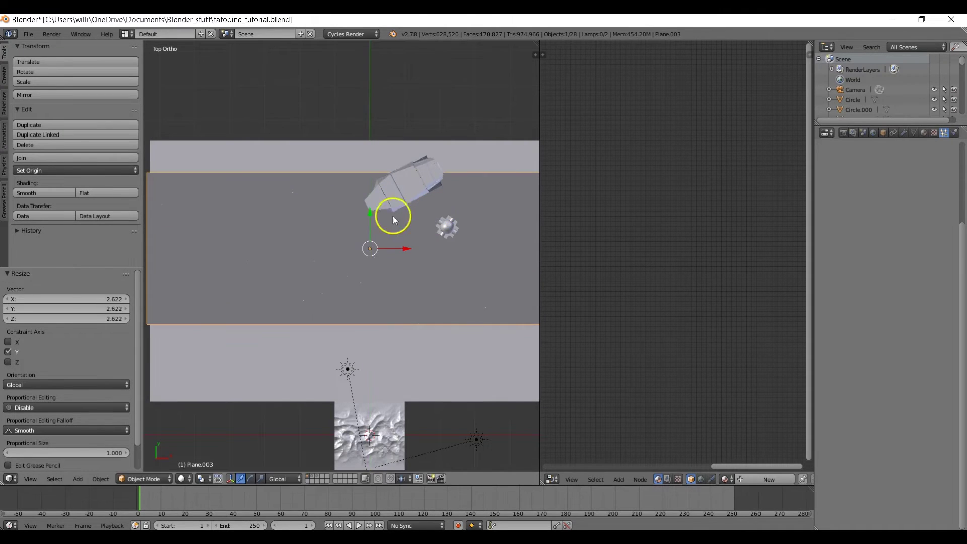
drag(372, 211, 375, 182)
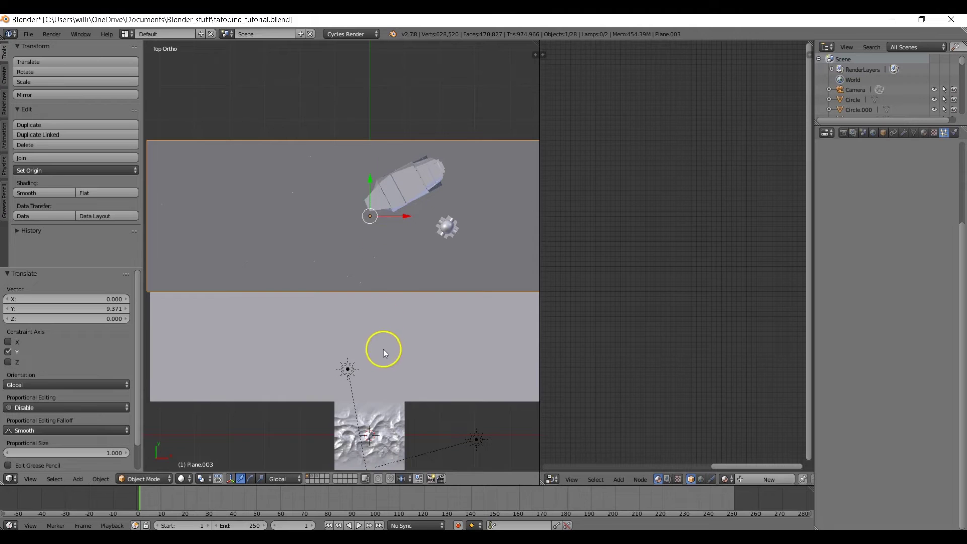
From the camera view, select the Landscape and copy the hex color of the Diffuse BSDF beside its Power node.
key(KP_0)
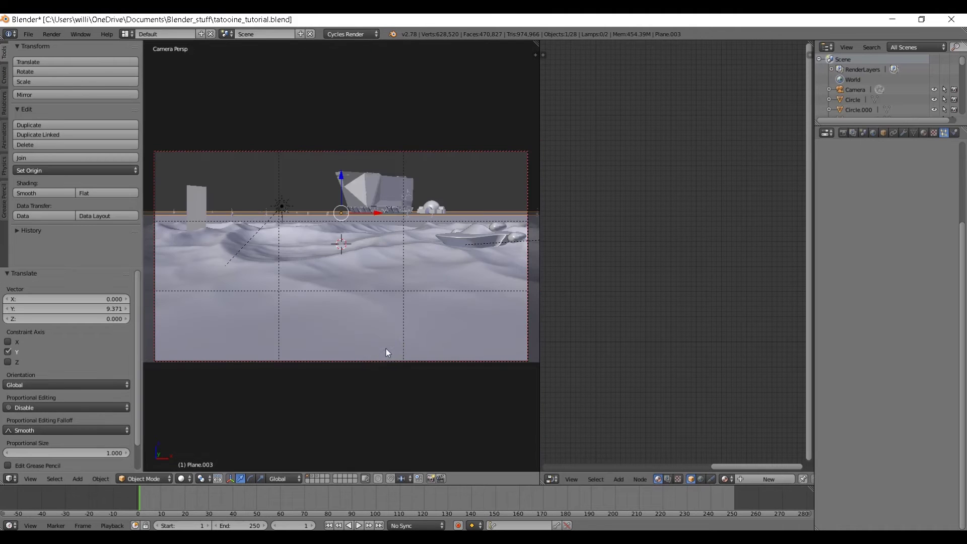
right_click(385, 270)
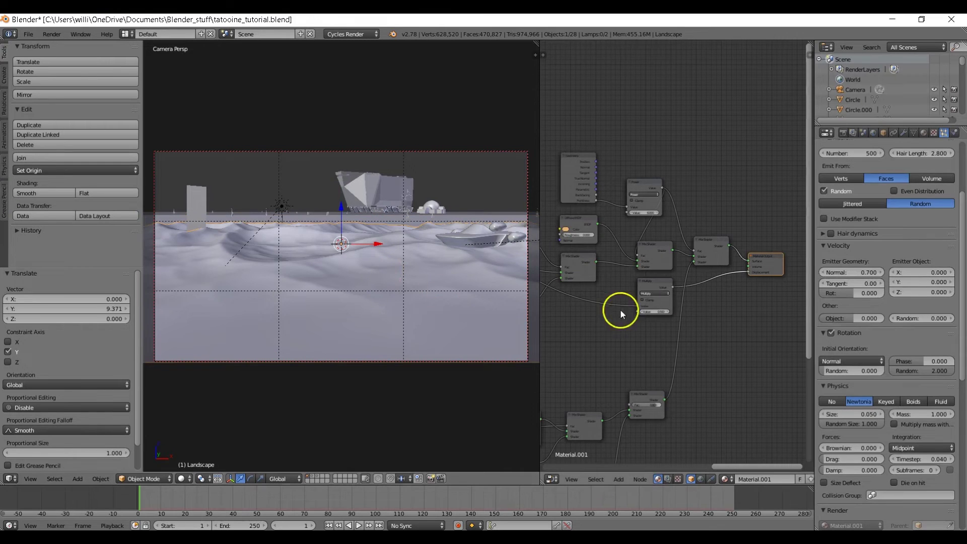
middle_drag(618, 336, 680, 368)
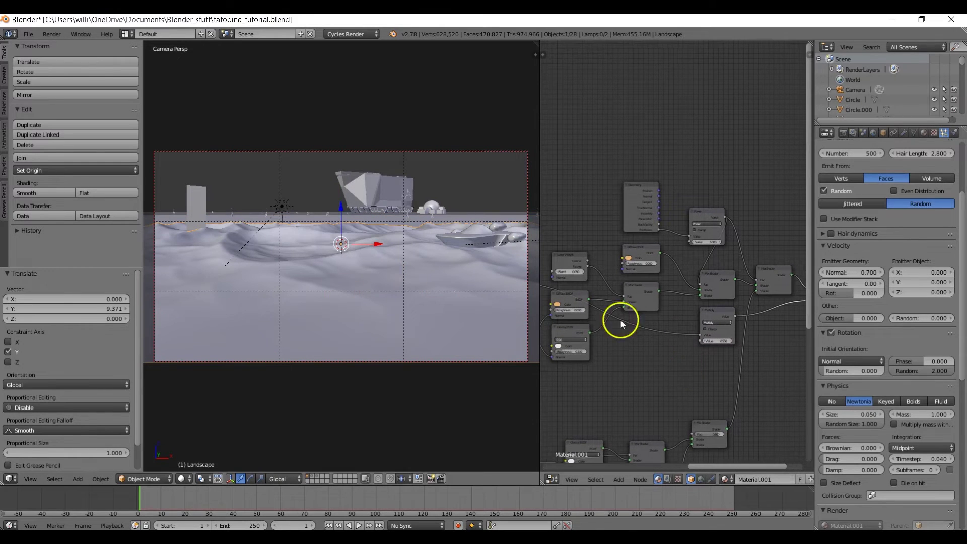
scroll(679, 325, up, 1)
scroll(678, 325, up, 2)
click(600, 267)
click(657, 212)
click(631, 225)
key(ctrl+c)
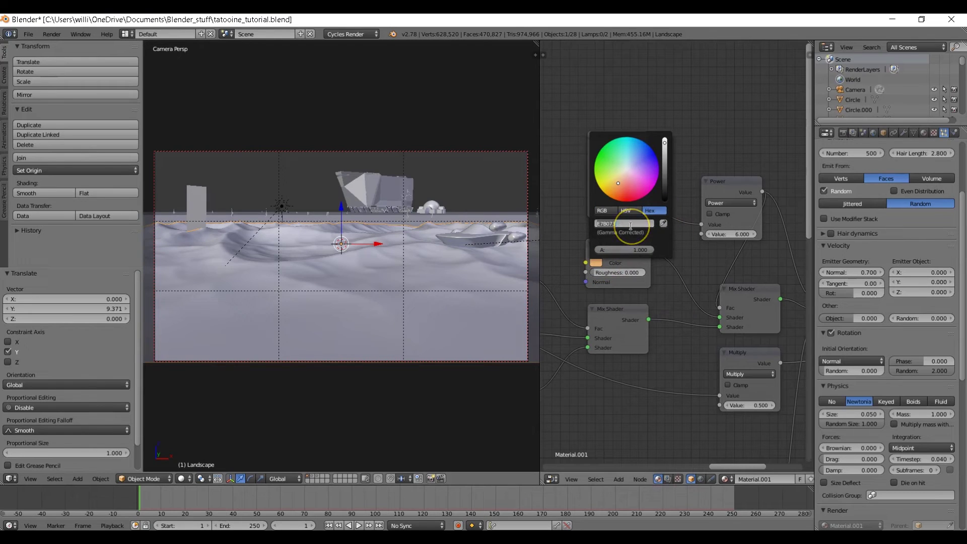
click(663, 232)
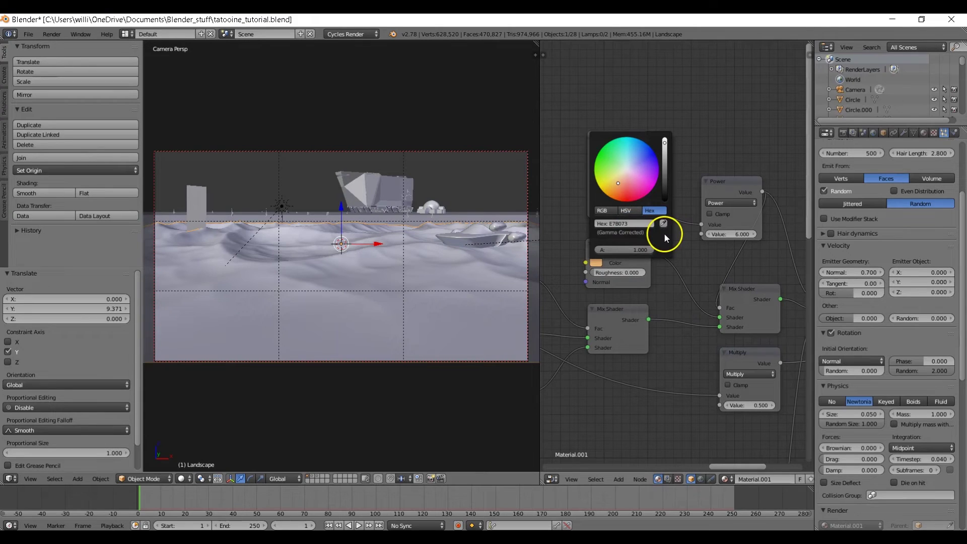
Give the distant plane a new material and move its Diffuse BSDF node away from the Material Output.
right_click(505, 213)
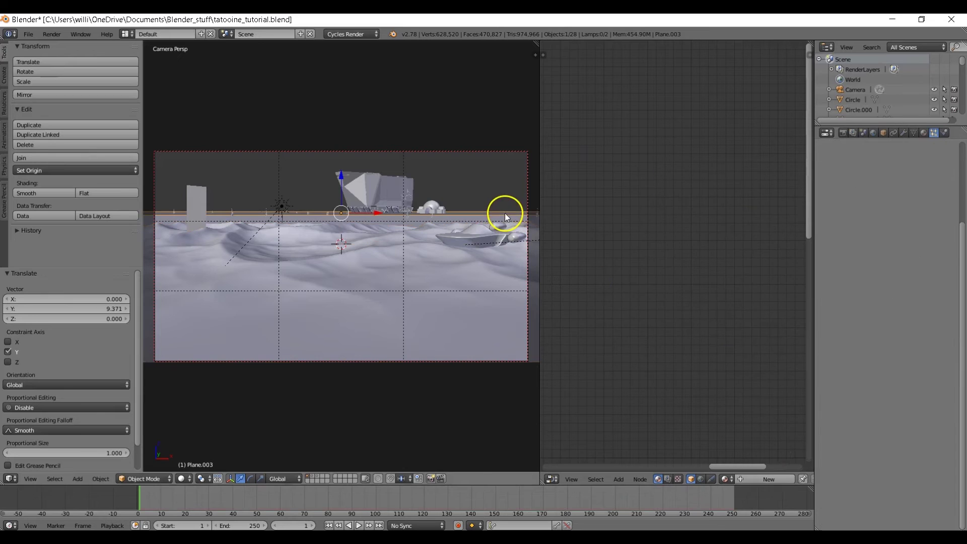
click(767, 479)
middle_drag(730, 348, 594, 320)
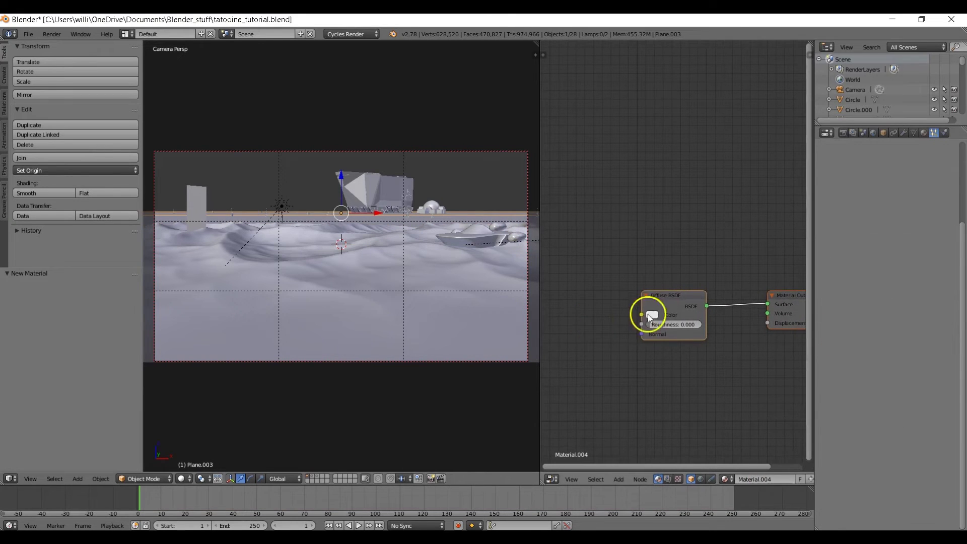
drag(659, 300, 615, 297)
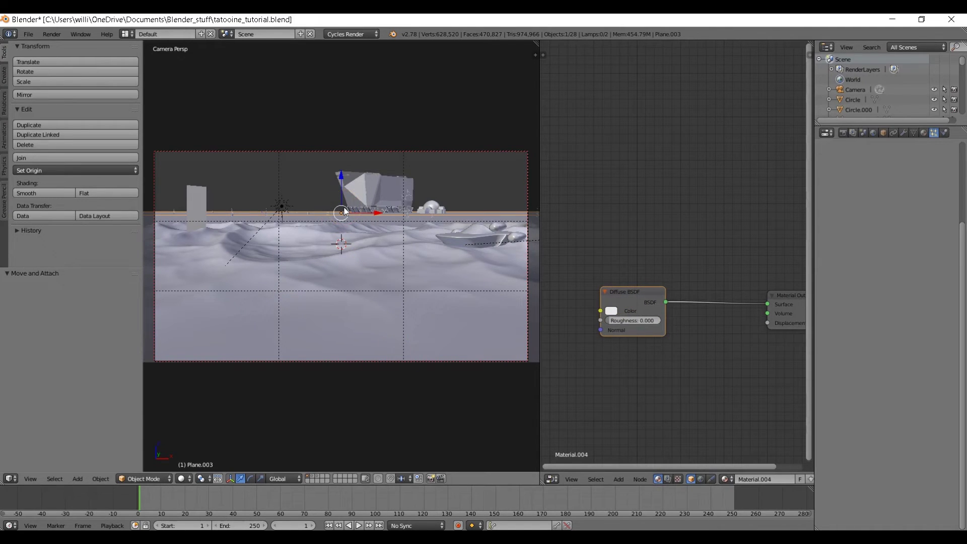
Switch the camera view to rendered shading and insert a Mix Shader between the Diffuse BSDF and Material Output.
key(shift+z)
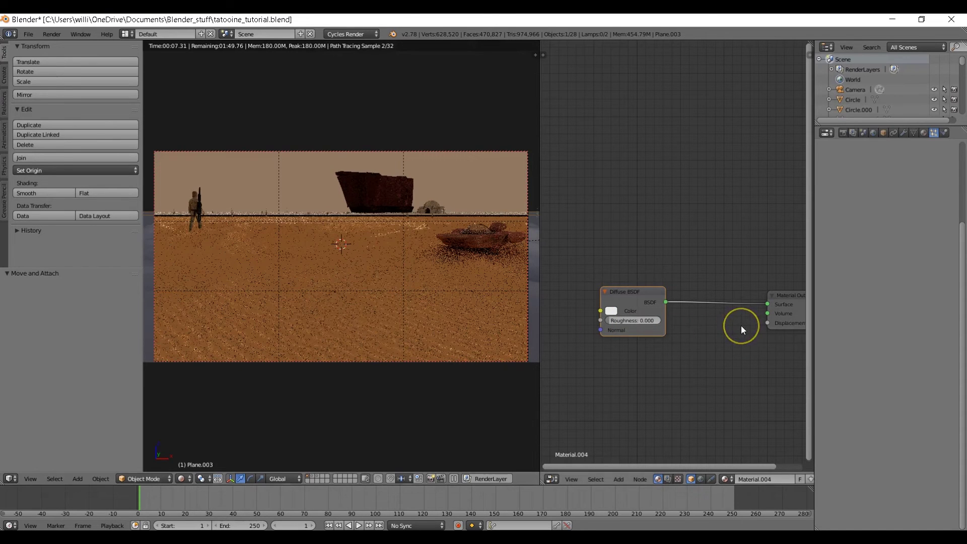
key(shift+a)
mouse_move(733, 359)
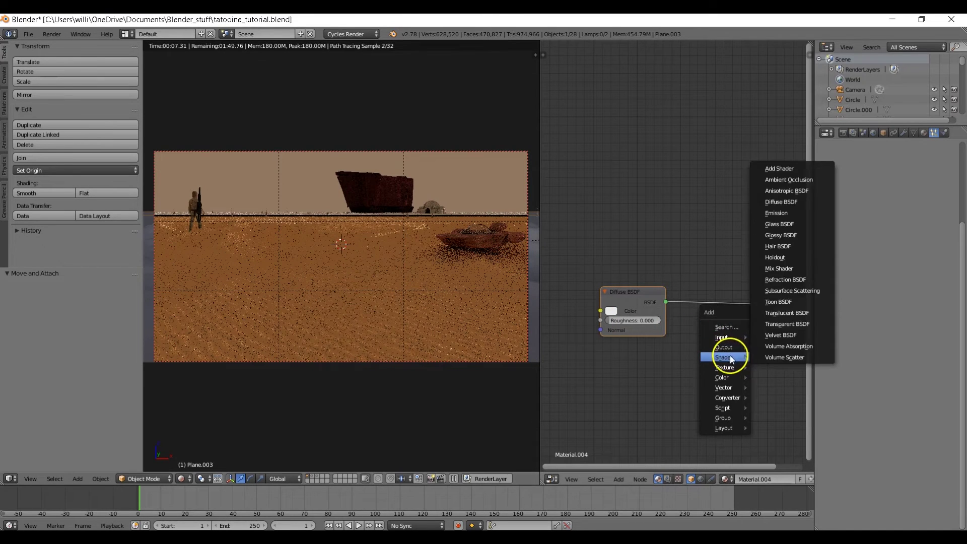
click(786, 271)
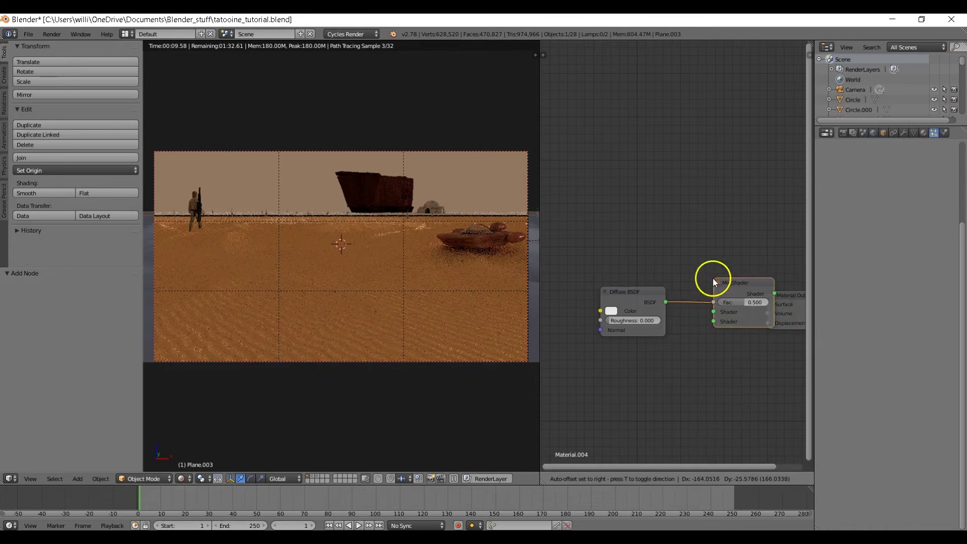
click(700, 286)
Add a Glossy BSDF with roughness 0.000 and connect it to the Mix Shader's second shader input.
key(shift+a)
mouse_move(654, 362)
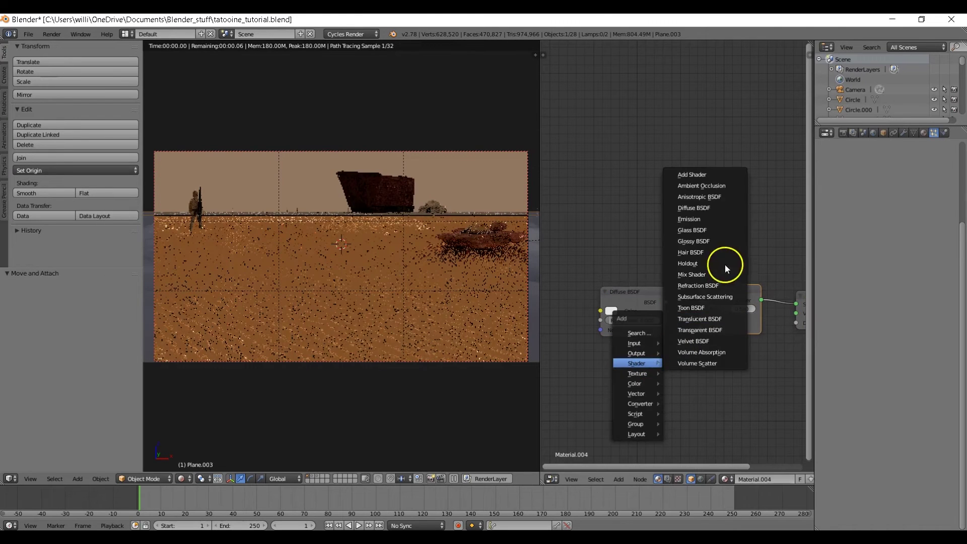
click(719, 242)
click(612, 346)
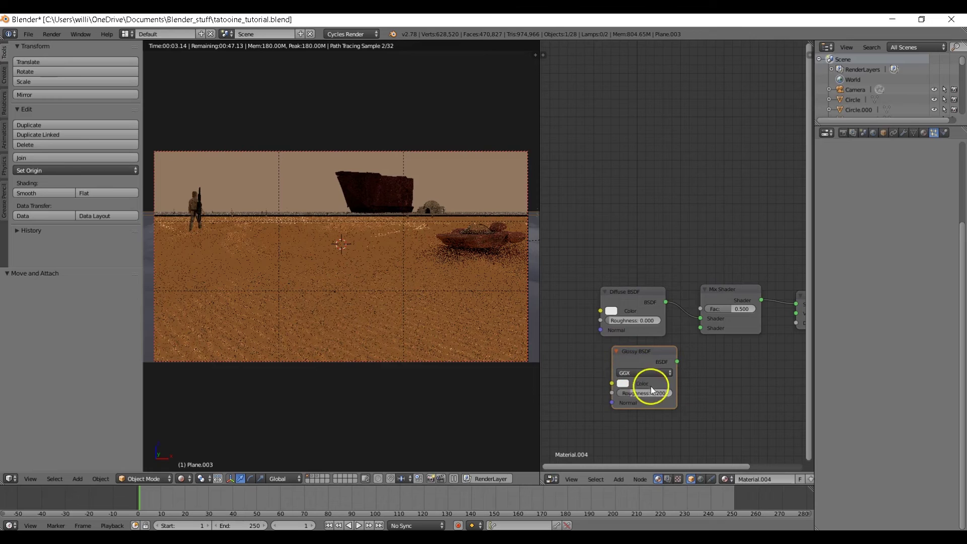
drag(677, 362, 701, 328)
Add a Fresnel node above the Diffuse BSDF and connect its output to the Mix Shader's Fac.
key(shift+a)
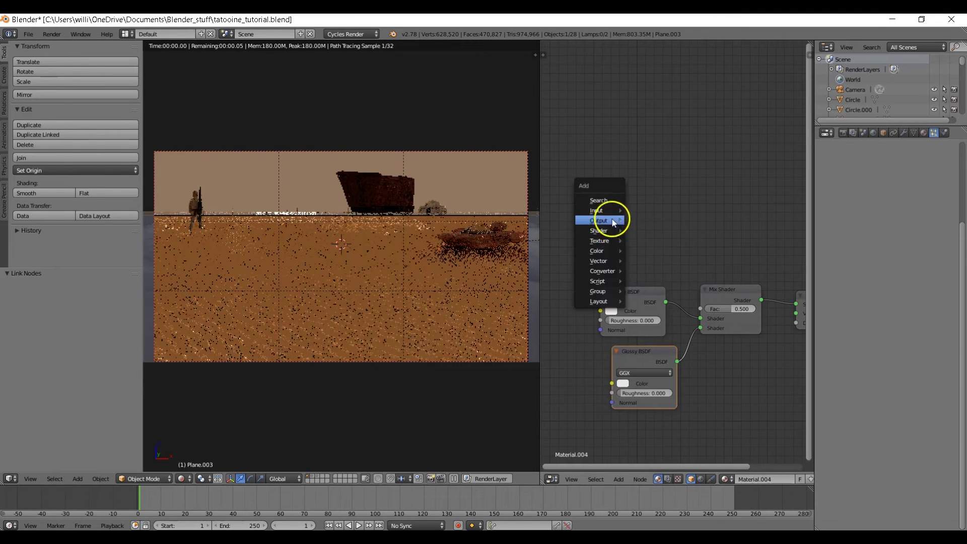
mouse_move(624, 209)
click(666, 246)
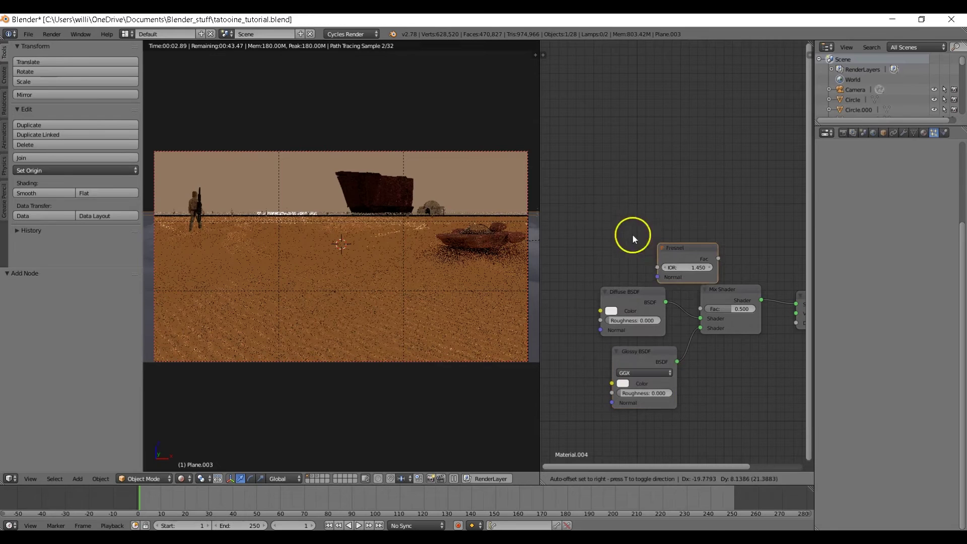
click(585, 211)
drag(645, 226, 701, 308)
Add a MixRGB node beside the Diffuse BSDF and set its Color1 to hex E7B073.
middle_drag(690, 252, 805, 241)
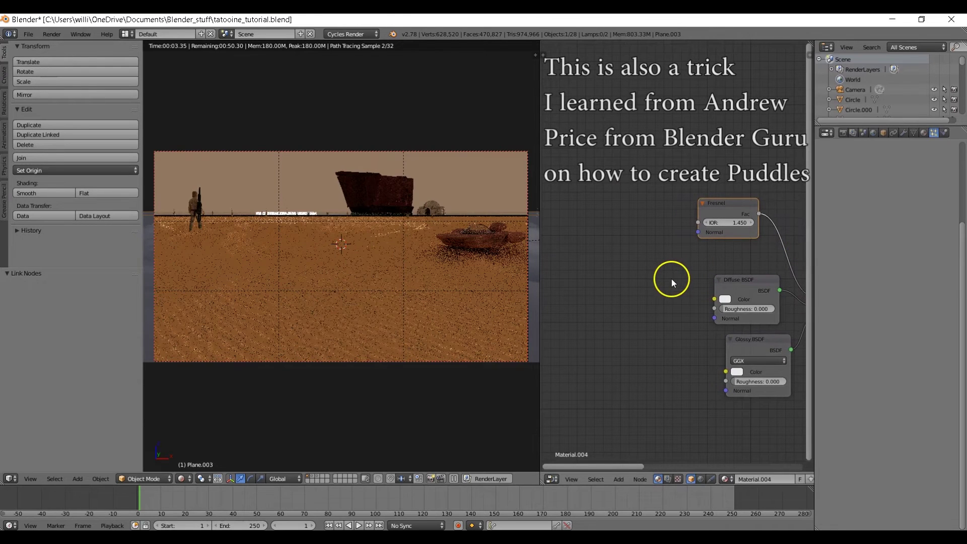
key(shift+a)
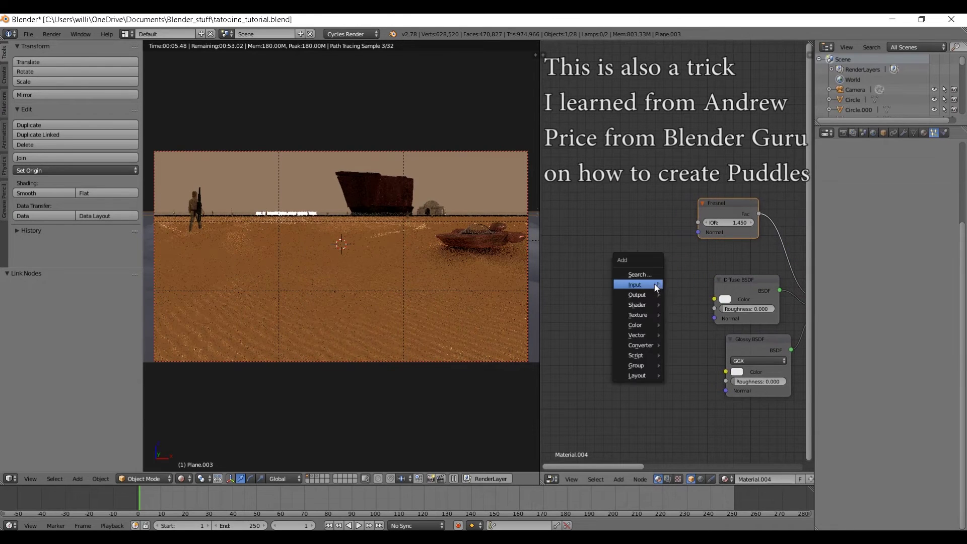
mouse_move(643, 325)
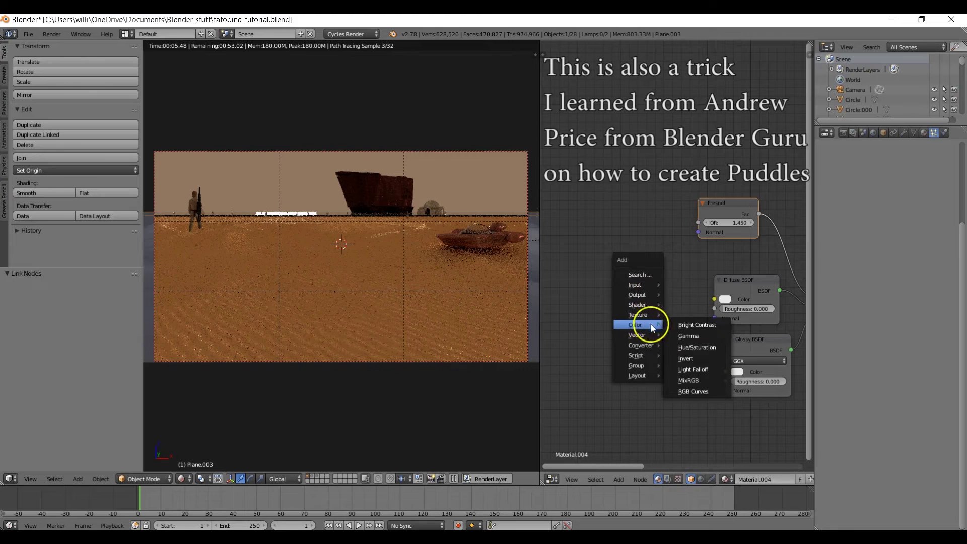
click(689, 381)
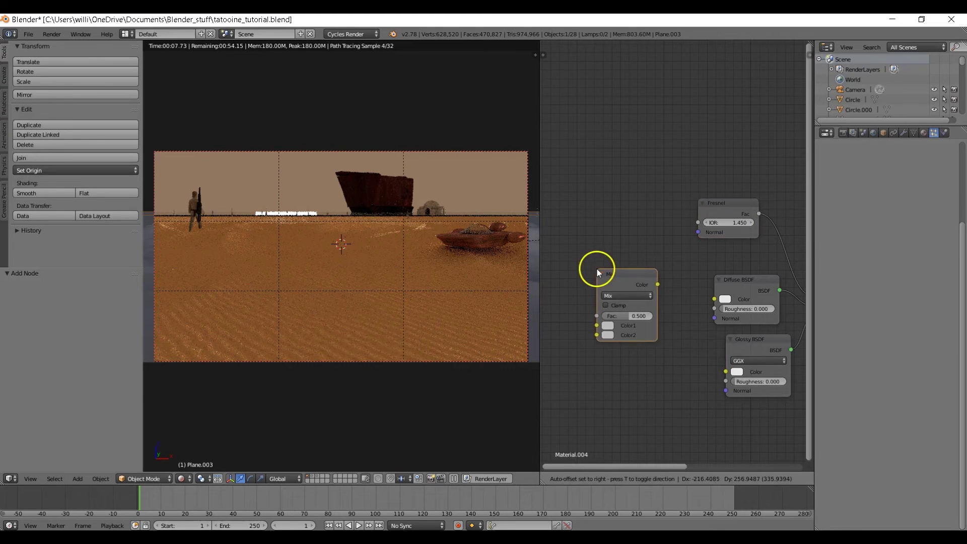
click(597, 270)
click(612, 323)
click(649, 287)
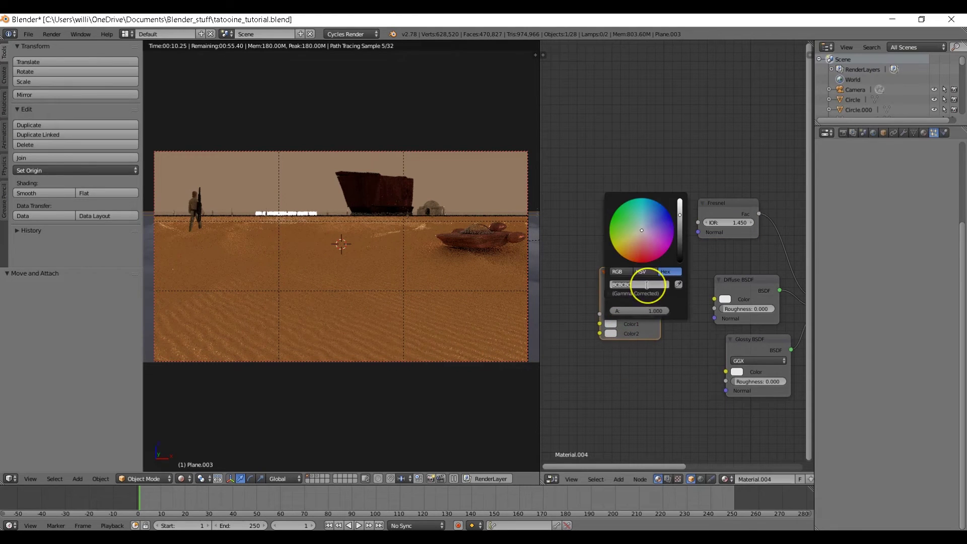
key(ctrl+v)
key(Return)
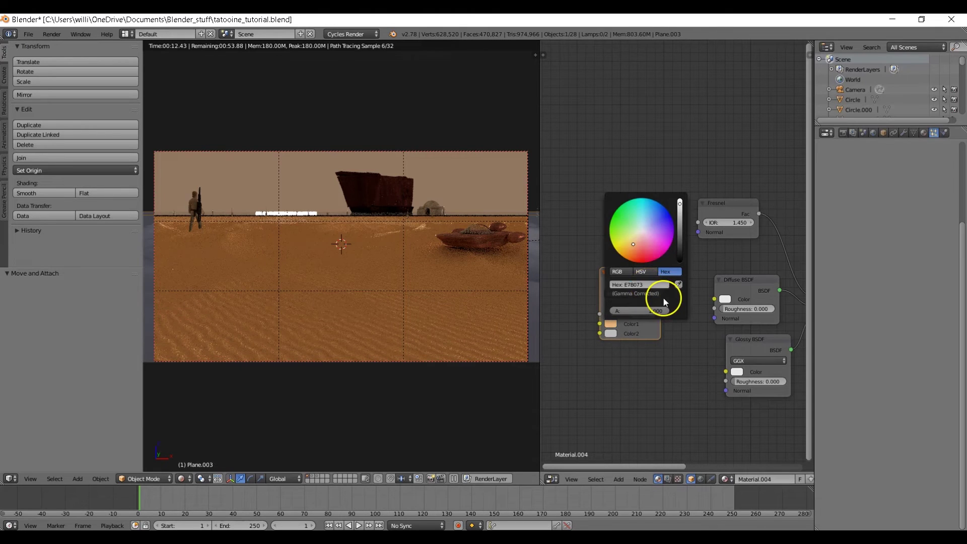
Connect the MixRGB node to the Diffuse BSDF's Color, with blend type Multiply and factor 0.8.
drag(661, 283, 714, 299)
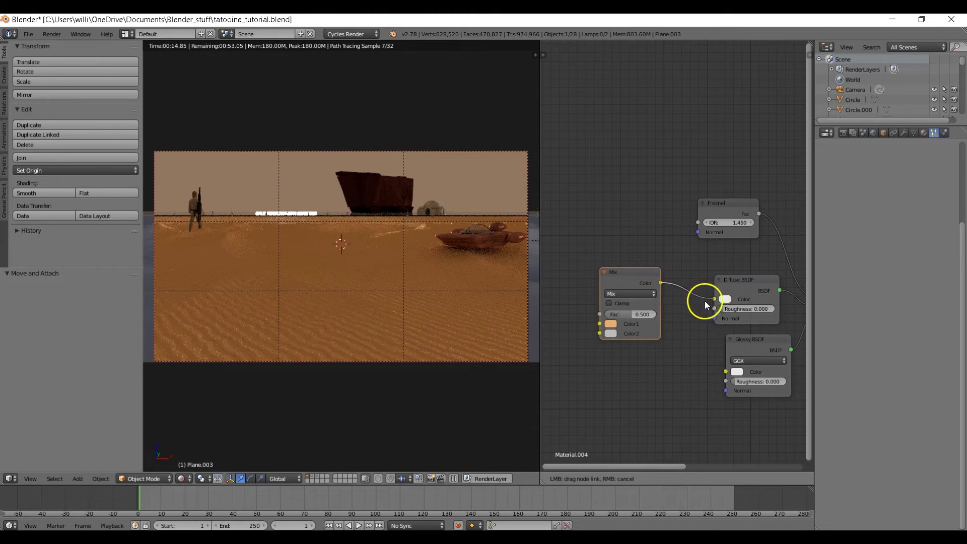
click(648, 297)
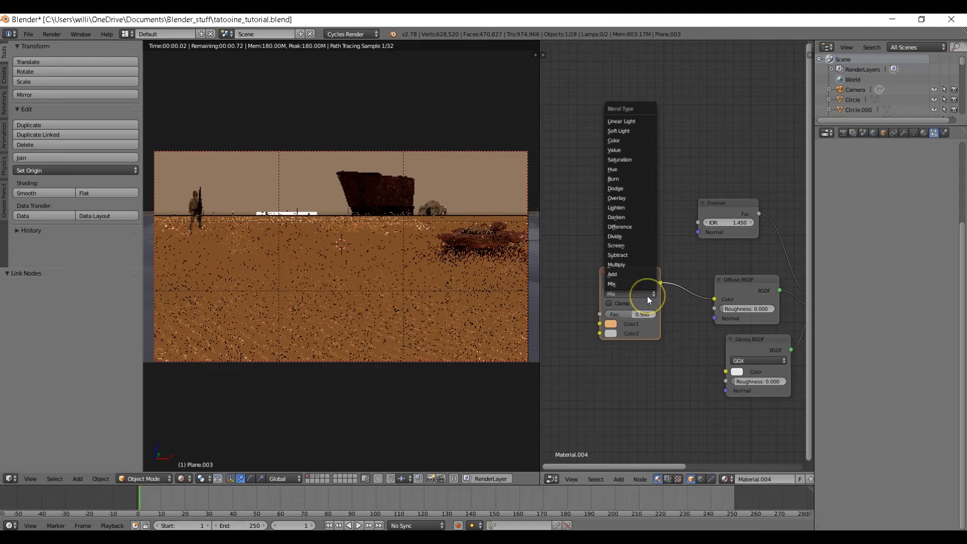
click(640, 265)
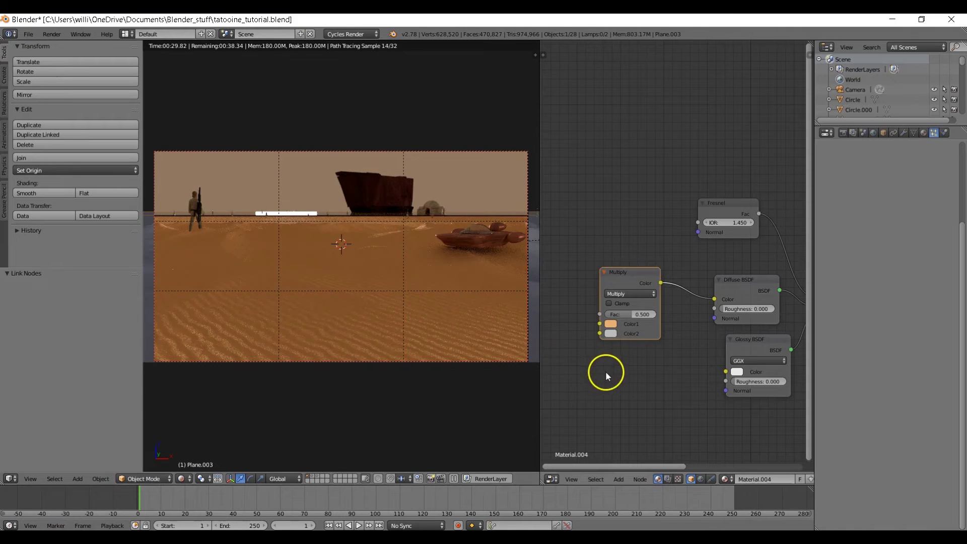
click(639, 316)
text(.8)
key(Return)
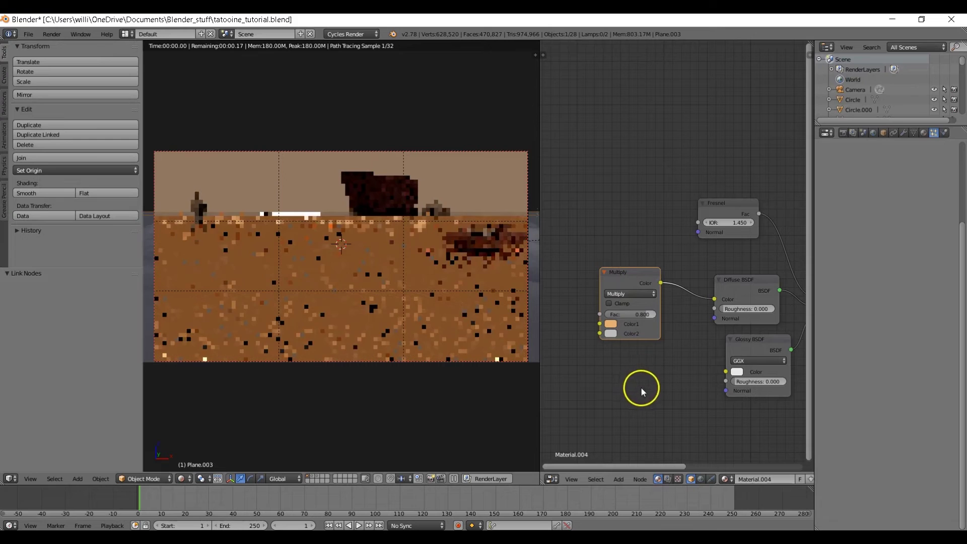
Add a Noise Texture and connect its Fac output to the Multiply node's Color2.
middle_drag(637, 384, 699, 362)
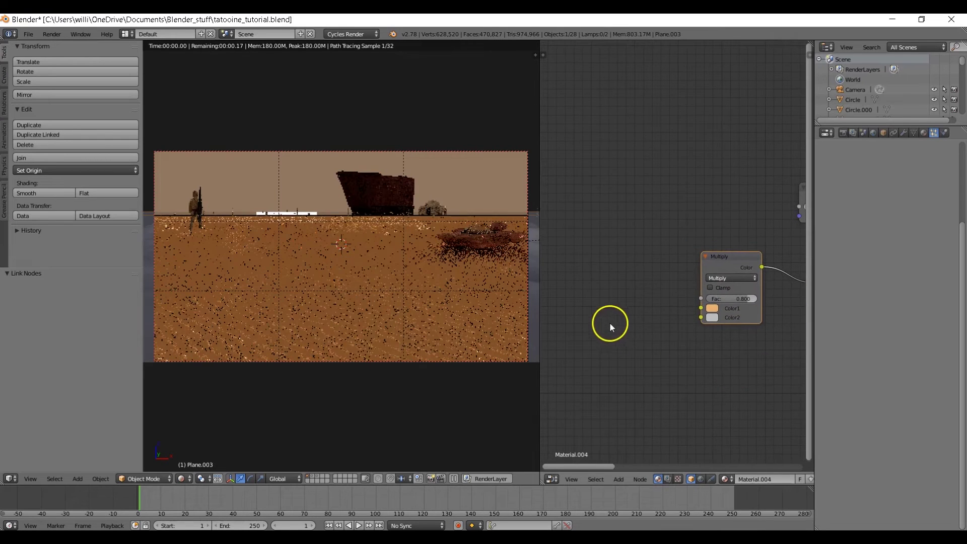
key(shift+a)
mouse_move(600, 313)
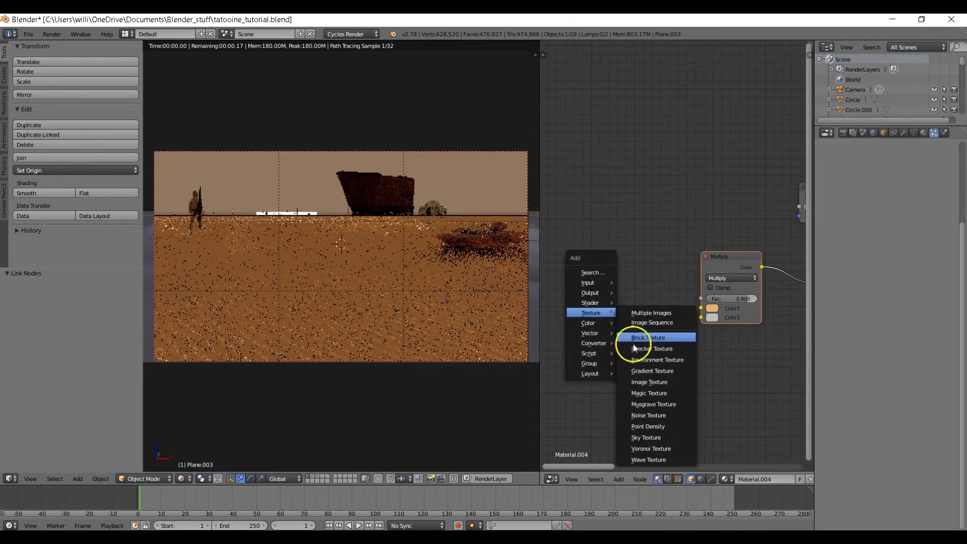
click(648, 415)
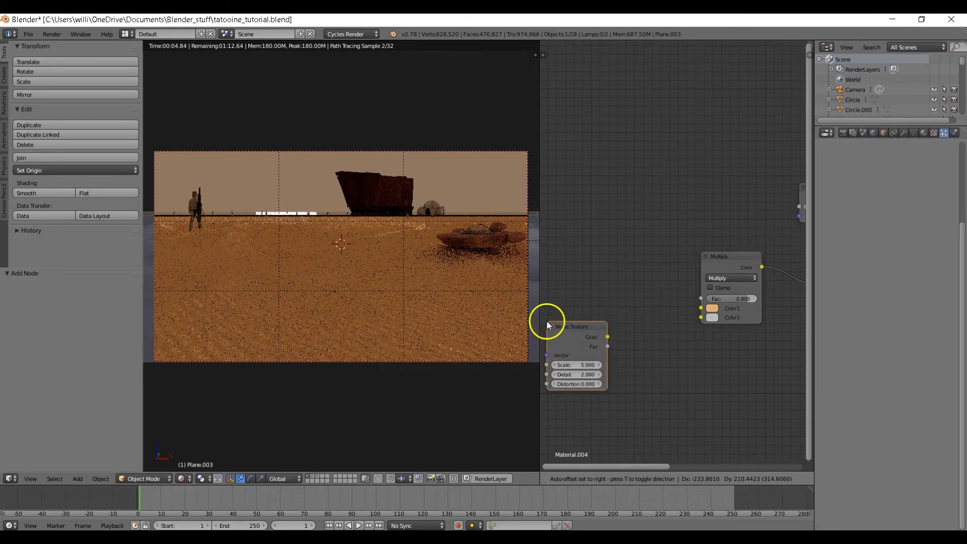
click(543, 319)
drag(603, 344, 702, 318)
middle_drag(675, 349, 708, 352)
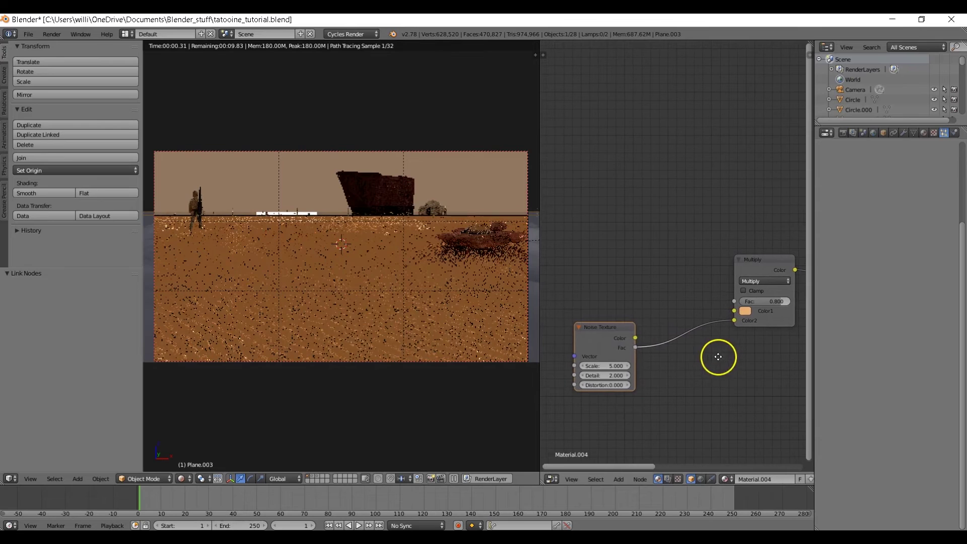
Move the Noise Texture farther from the Multiply node and insert a ColorRamp on the link between them.
drag(615, 333, 589, 332)
key(shift+a)
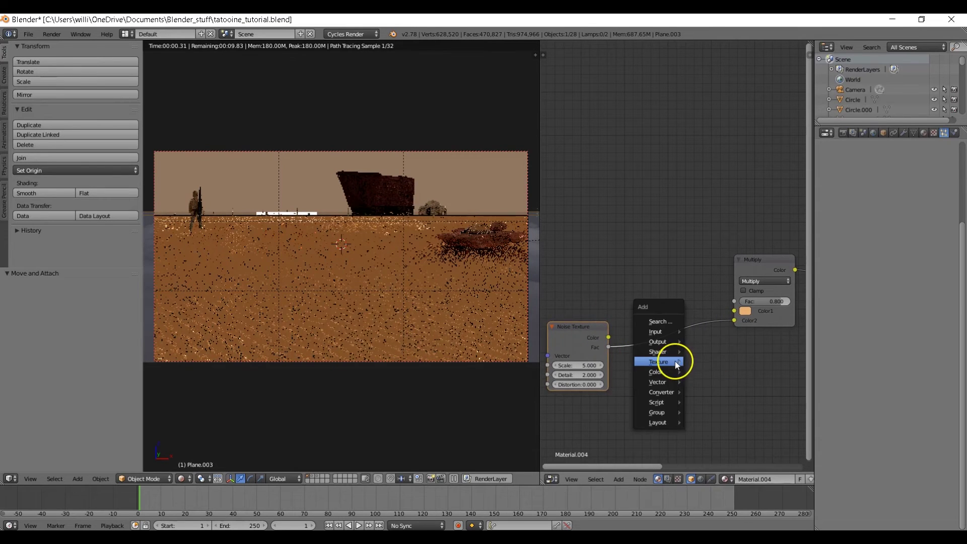
mouse_move(661, 392)
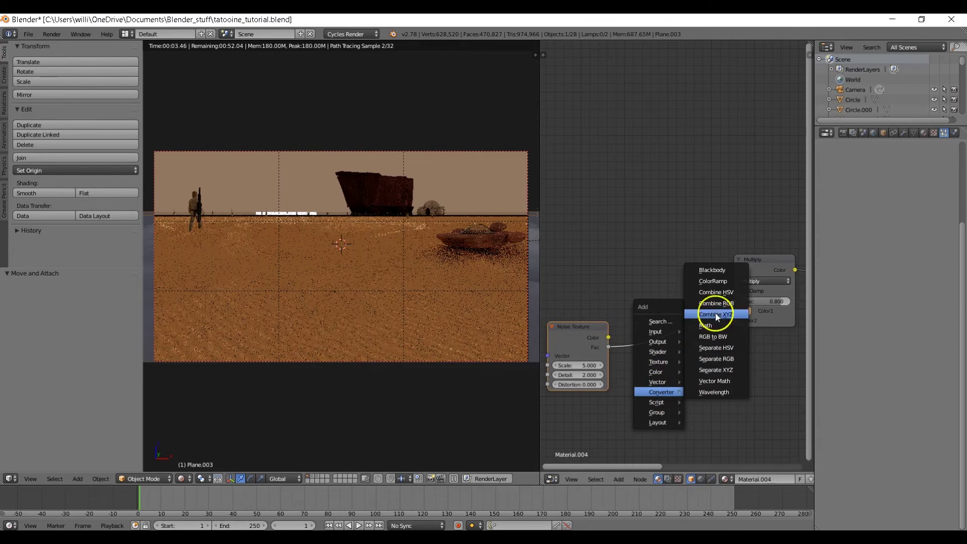
click(715, 279)
click(640, 310)
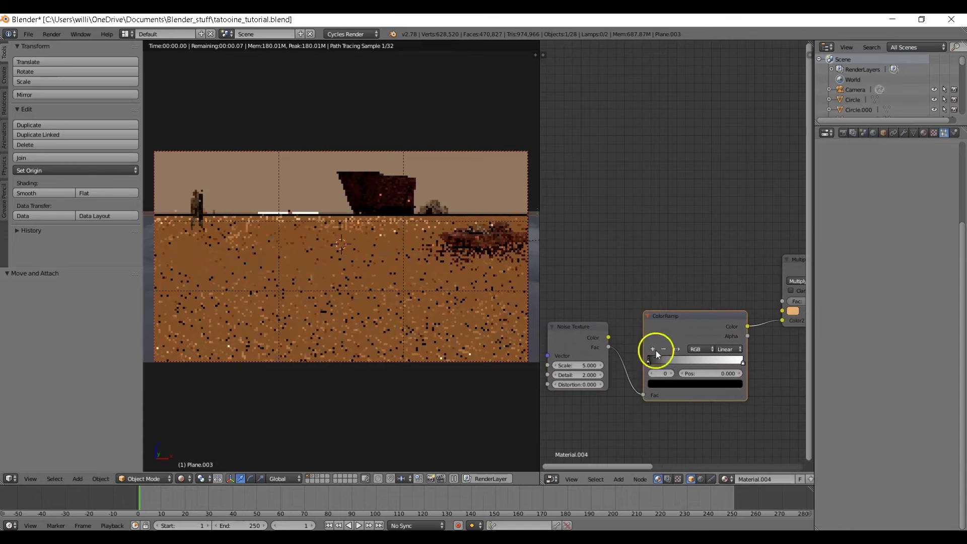
Move the ColorRamp's black stop near the middle and white stop to 0.605, then link its Color to the Glossy BSDF's Roughness.
drag(651, 364, 702, 361)
click(743, 363)
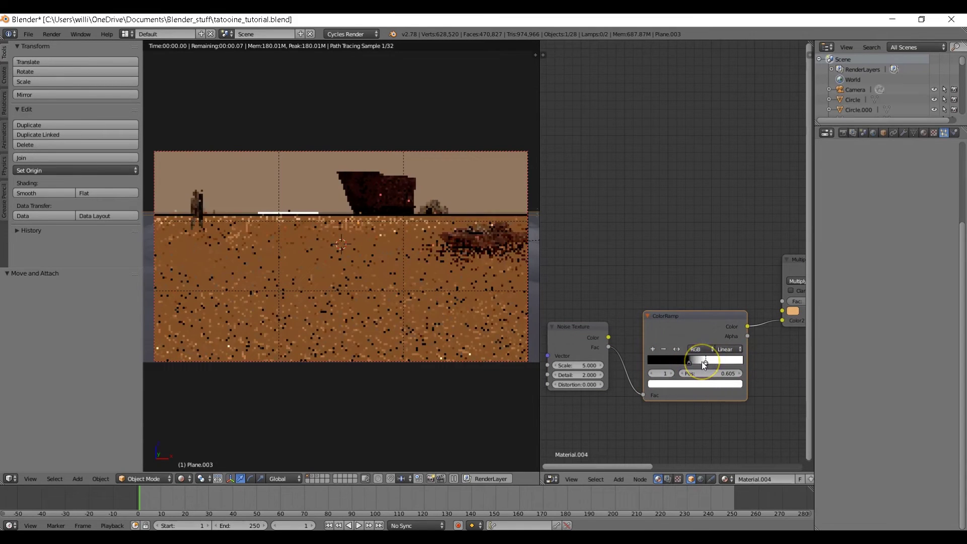
middle_drag(756, 397, 651, 375)
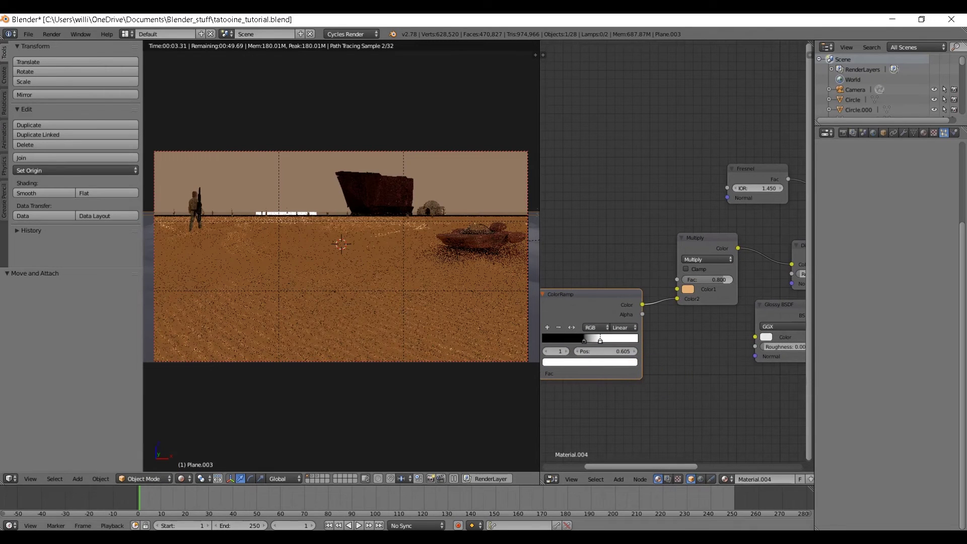
drag(642, 306, 751, 345)
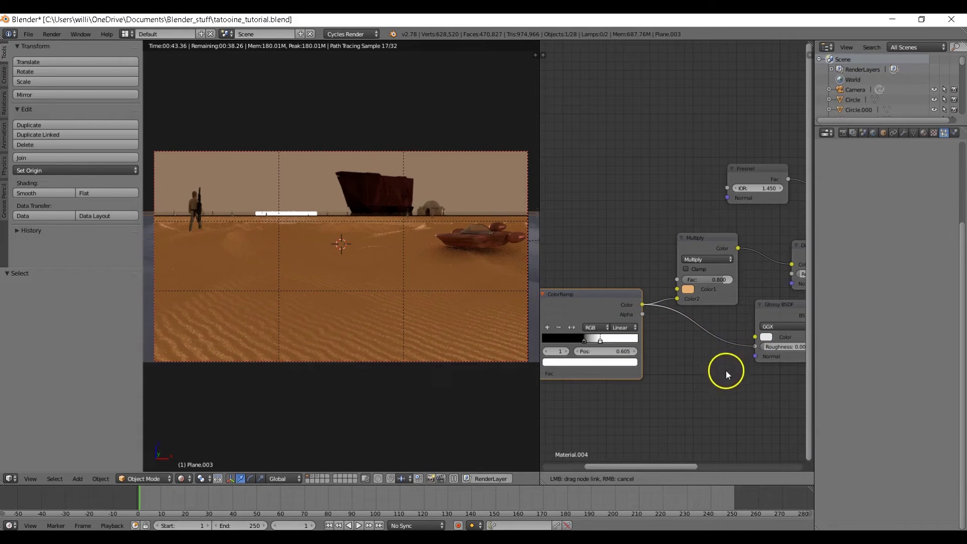
Insert a MixRGB node between the Fresnel and the Mix Shader's Fac, and set its Color2 to black.
middle_drag(764, 397, 672, 392)
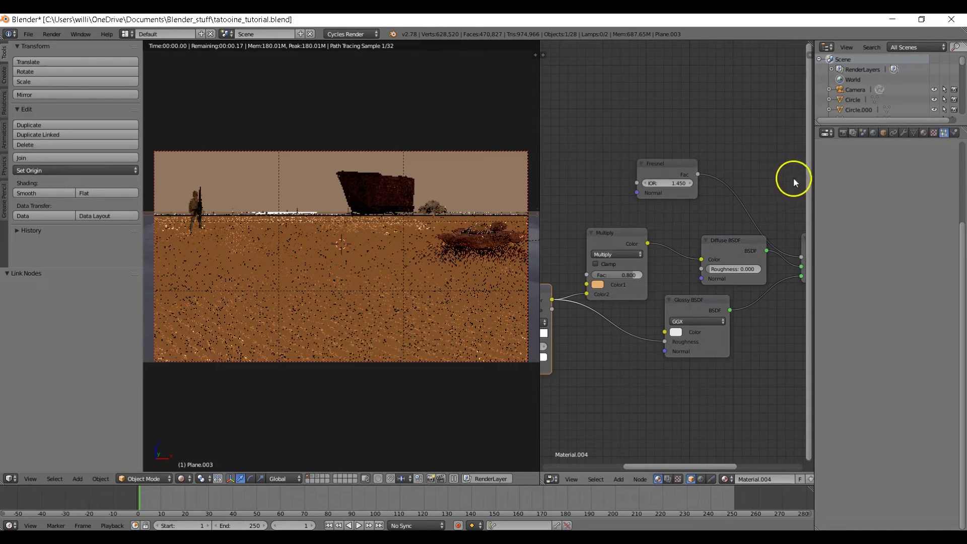
key(shift+a)
click(810, 222)
click(737, 155)
click(750, 222)
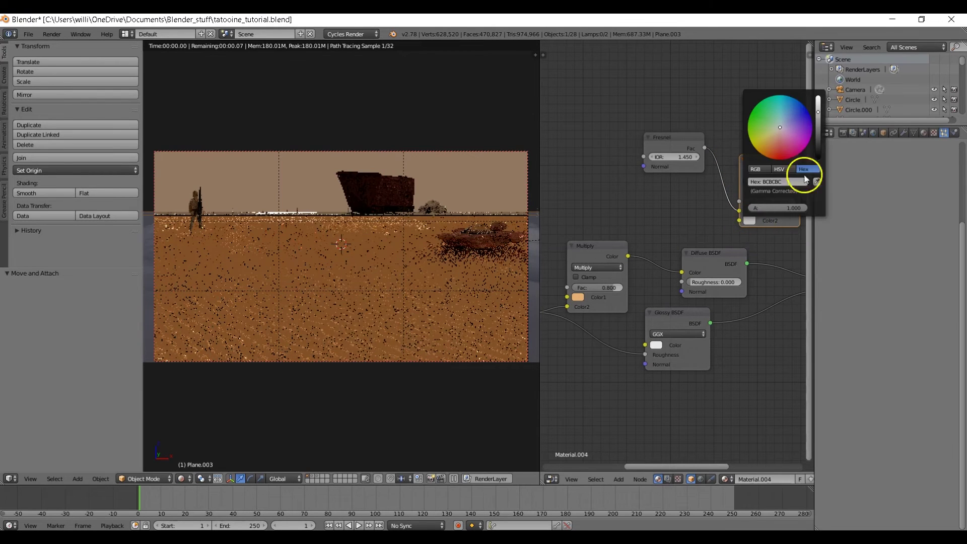
drag(816, 147, 818, 179)
Reposition the new MixRGB node slightly and connect the ColorRamp's Color output to its Fac.
scroll(758, 383, down, 2)
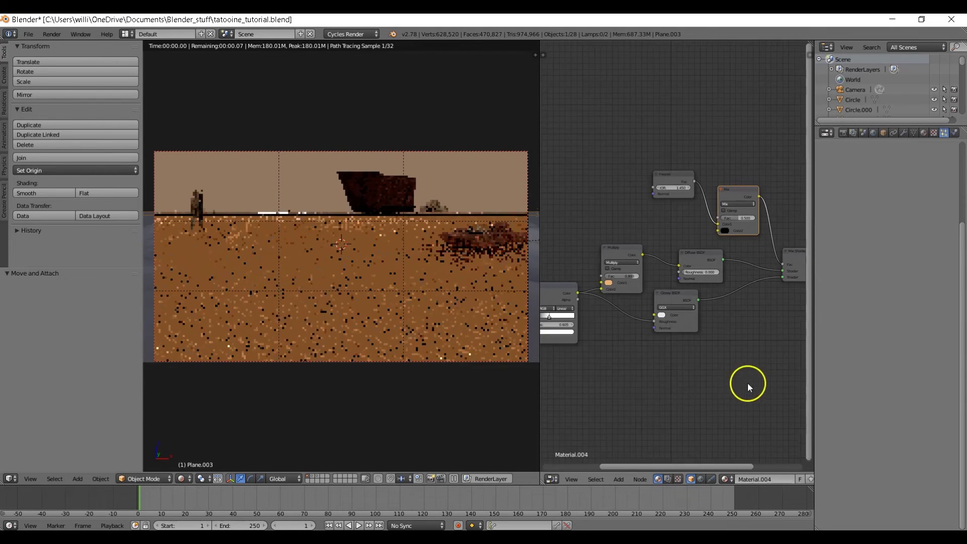
middle_drag(677, 374, 683, 406)
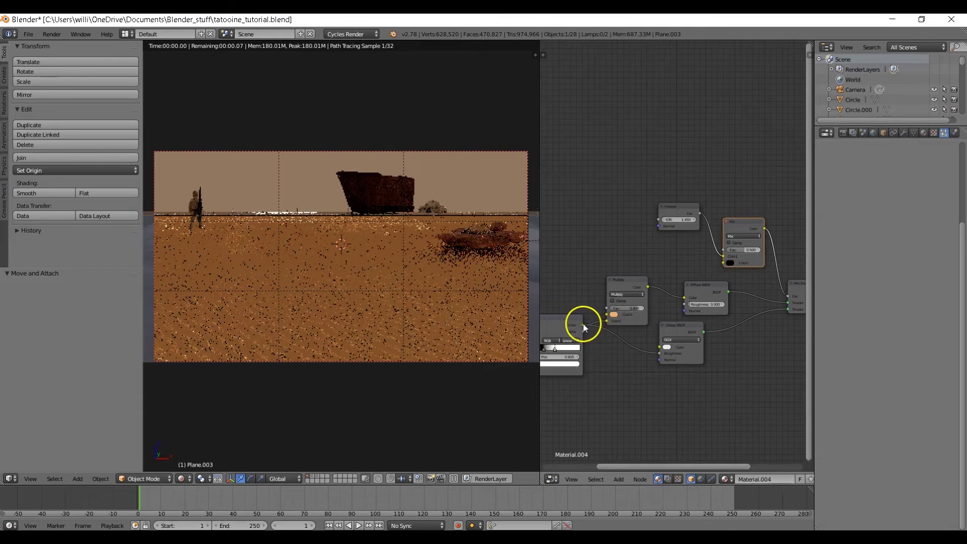
key(g)
click(703, 267)
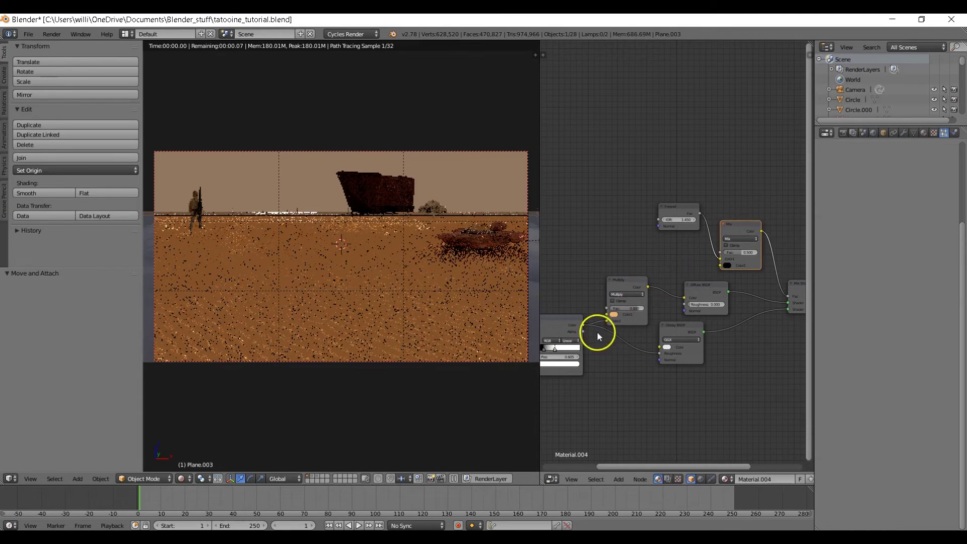
drag(583, 325, 721, 254)
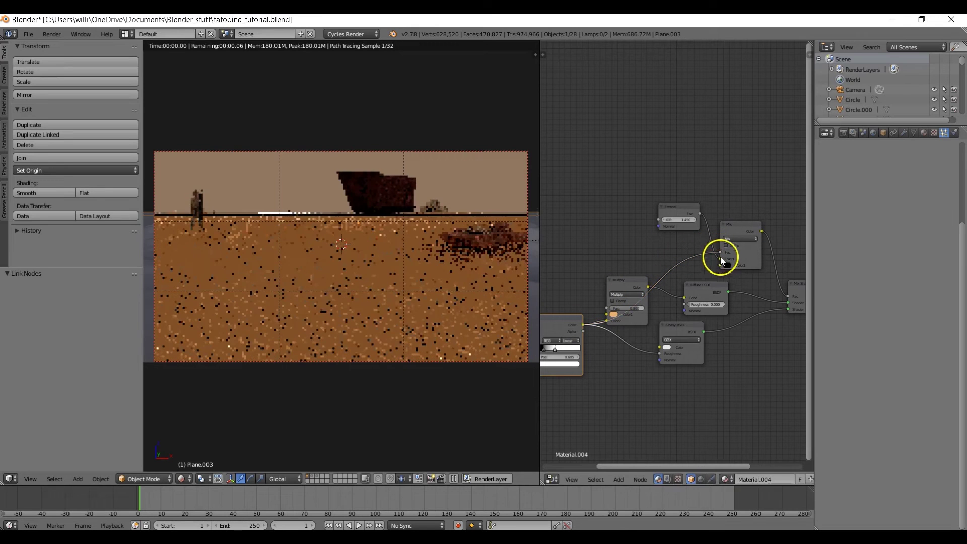
Add a Texture Coordinate node and connect its Object output to the Noise Texture's Vector.
middle_drag(621, 410, 610, 366)
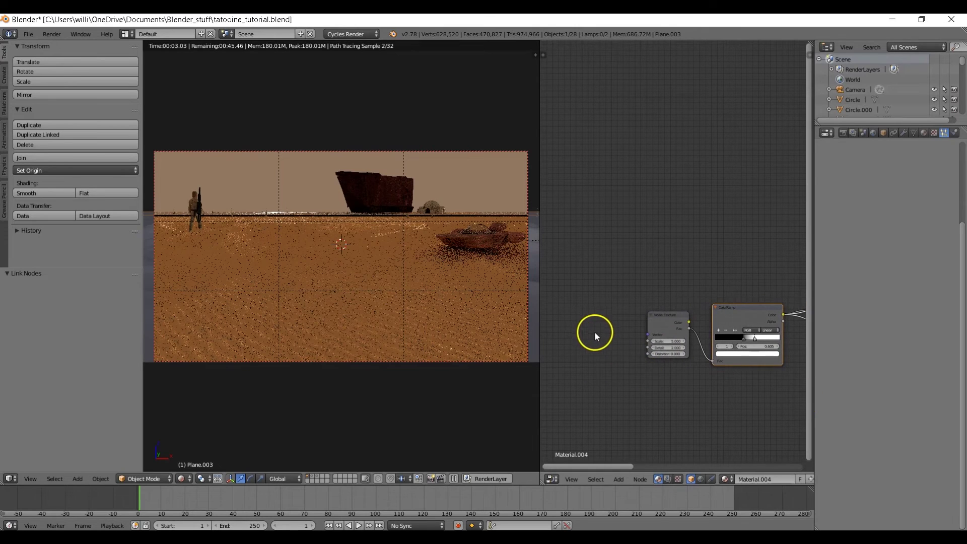
key(shift+a)
mouse_move(587, 295)
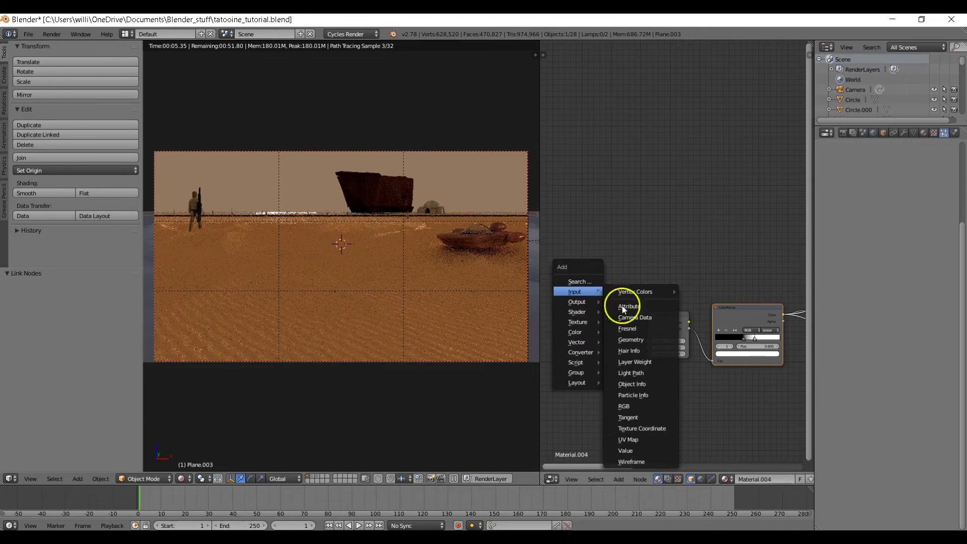
click(646, 429)
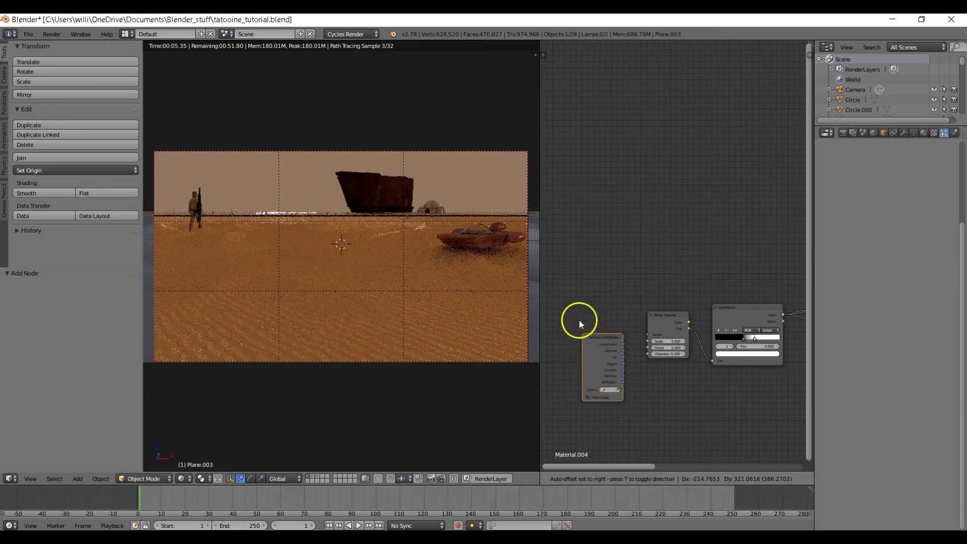
click(581, 312)
drag(616, 339, 647, 335)
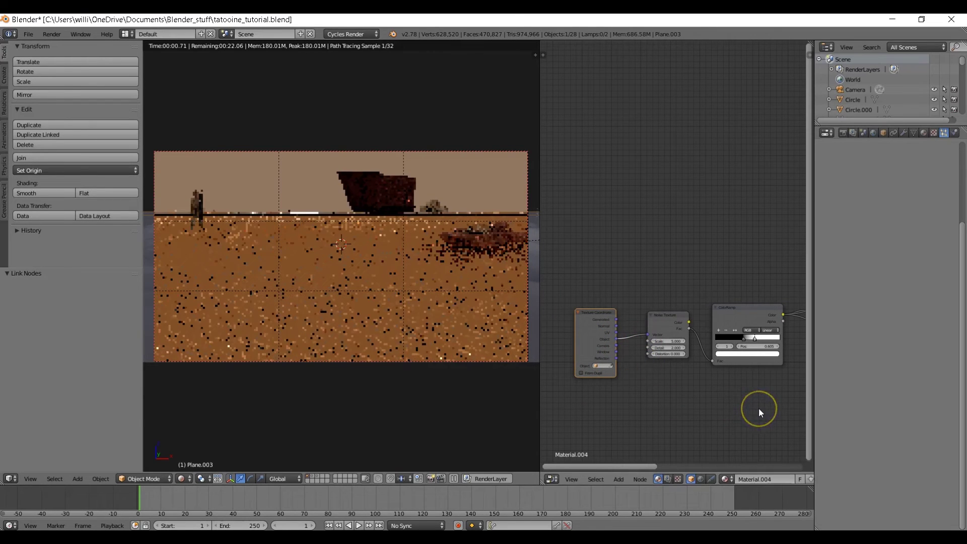
Add a Texture Coordinate node below the Diffuse and Glossy shaders of the distant plane's material.
middle_drag(758, 408, 704, 362)
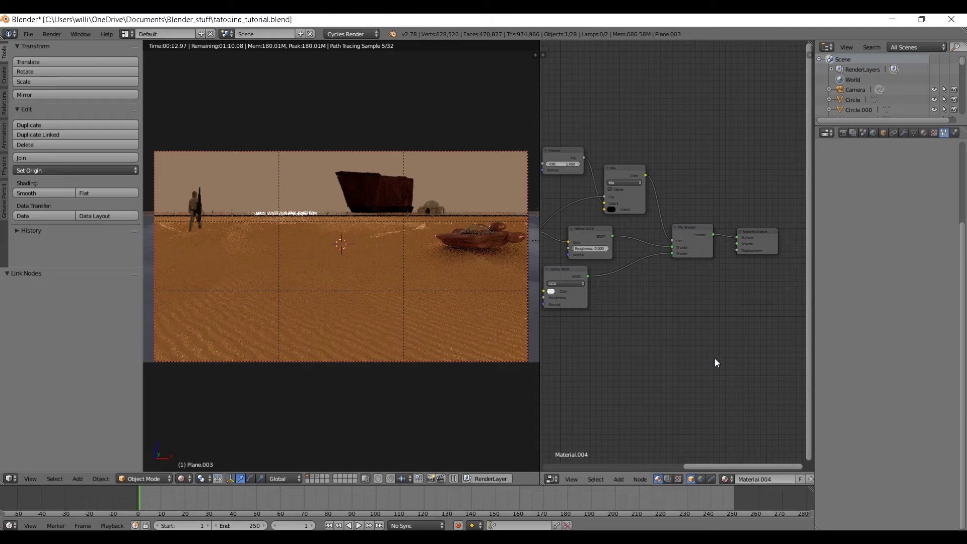
scroll(715, 358, up, 1)
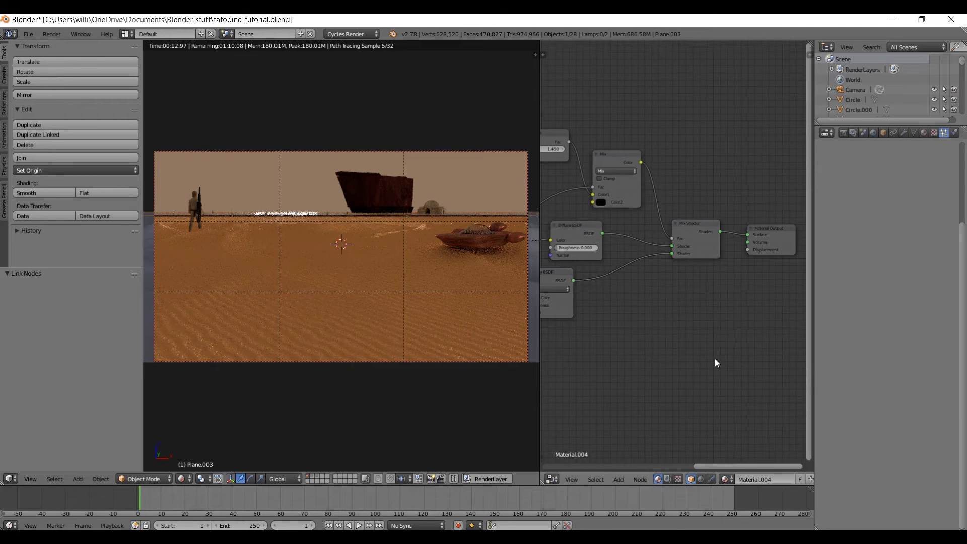
key(shift+a)
mouse_move(715, 359)
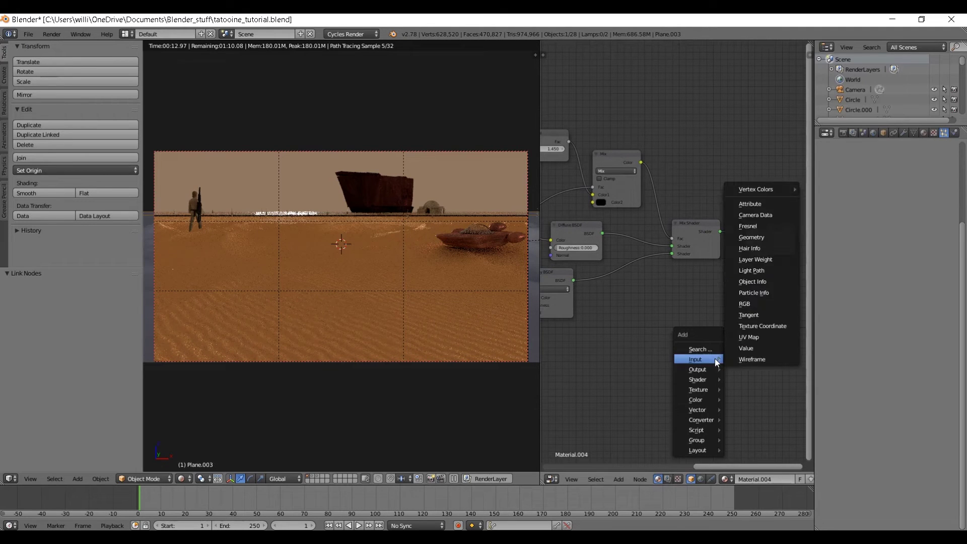
click(761, 326)
click(566, 332)
Add a Wave Texture, feed its Vector from the Texture Coordinate's Object output, and link its Fac to the Material Output's Displacement.
key(shift+a)
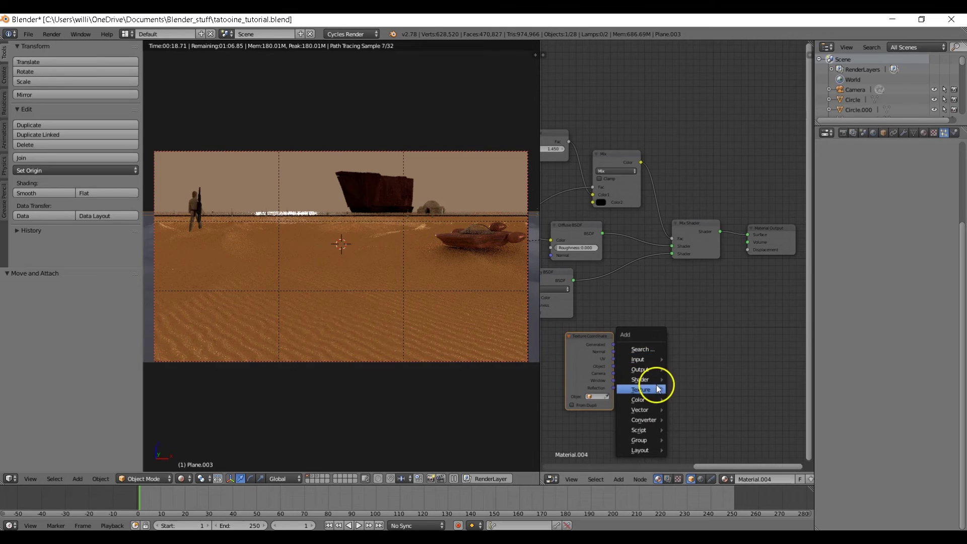
mouse_move(647, 391)
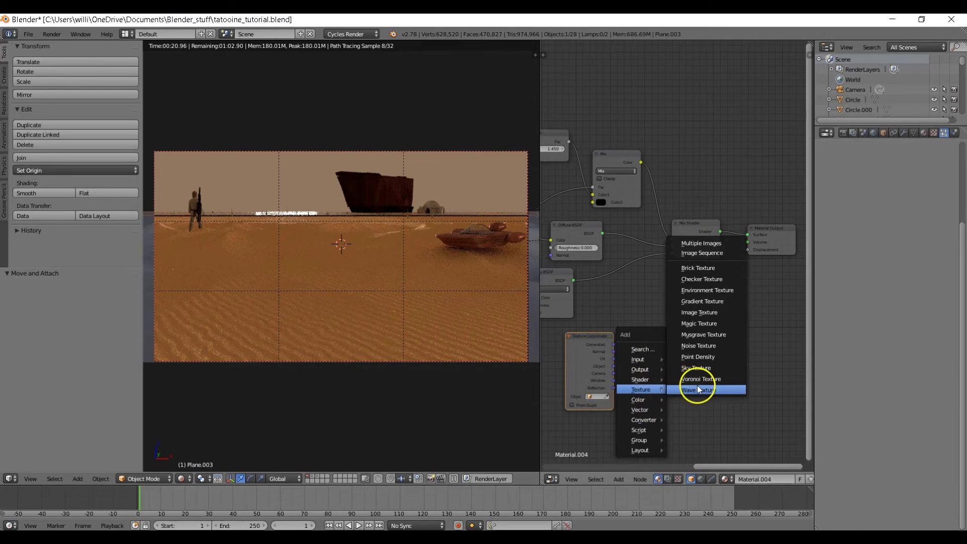
click(701, 388)
click(645, 341)
drag(614, 366, 645, 386)
drag(697, 359, 749, 251)
Insert a Math node between the Wave Texture and the Displacement input, set to Multiply with a value of 0.3.
key(shift+a)
mouse_move(753, 326)
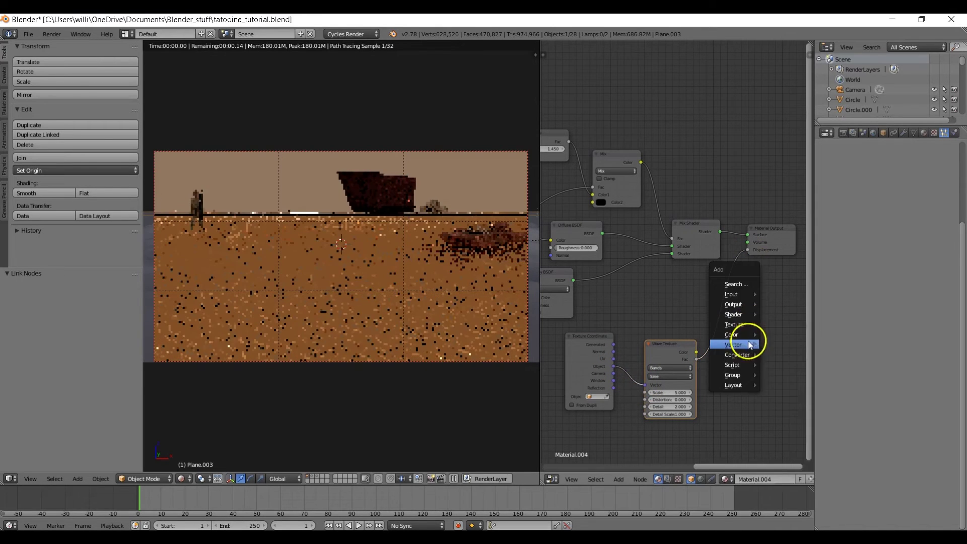
mouse_move(739, 354)
click(782, 411)
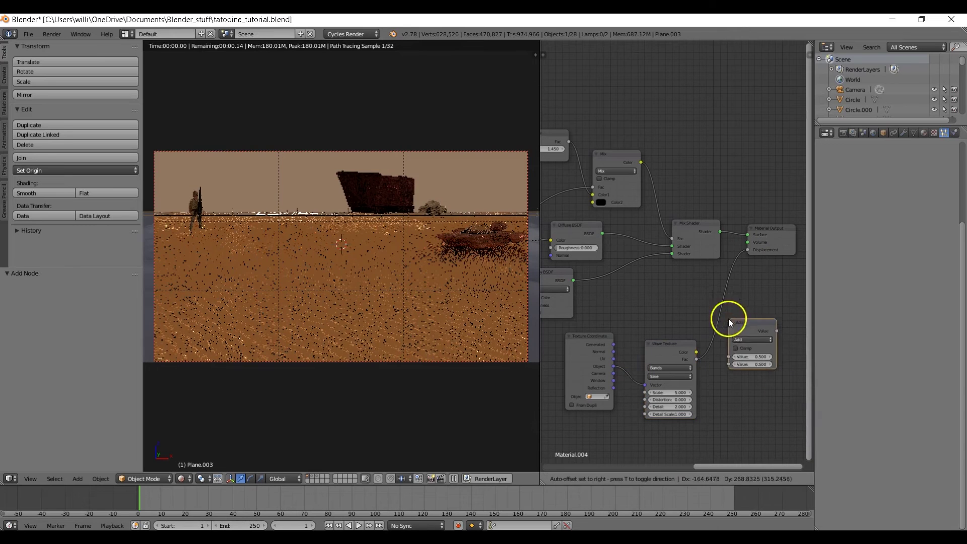
click(718, 310)
click(746, 331)
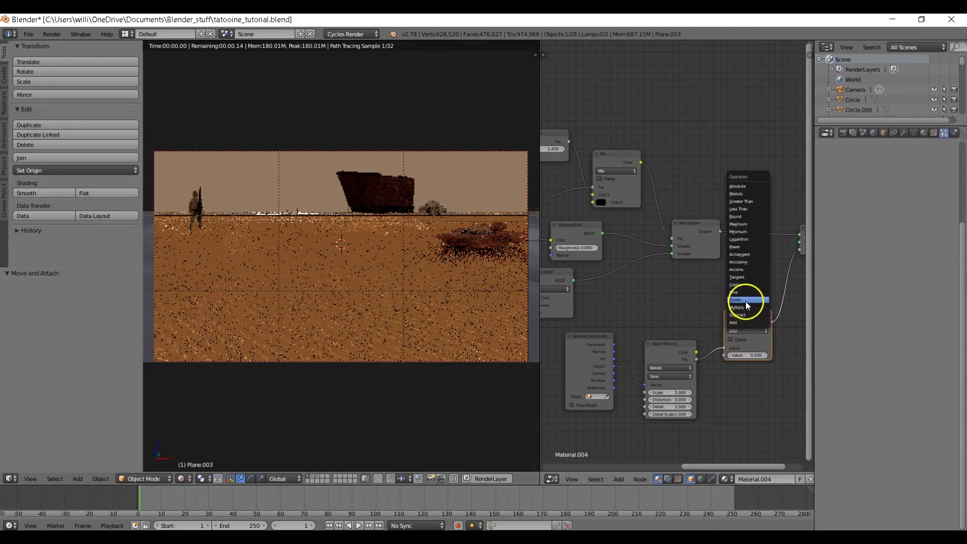
click(747, 308)
click(746, 355)
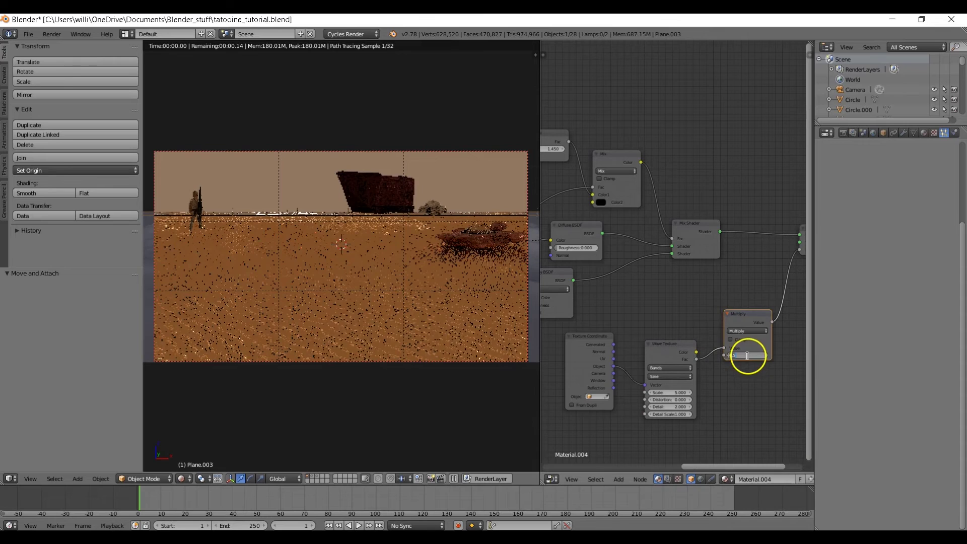
text(0.3)
key(Return)
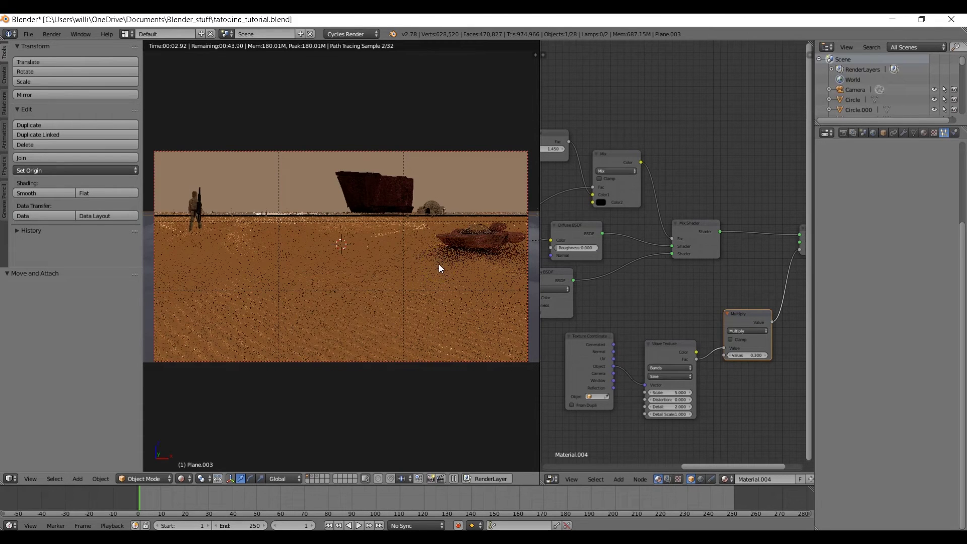
Lower the distant plane about 0.195 units along Z in the front wireframe view, to the base of the dunes.
key(shift+z)
key(KP_1)
key(z)
mouse_move(433, 265)
shift+middle_down()
mouse_move(322, 243)
mouse_move(381, 243)
shift+middle_up()
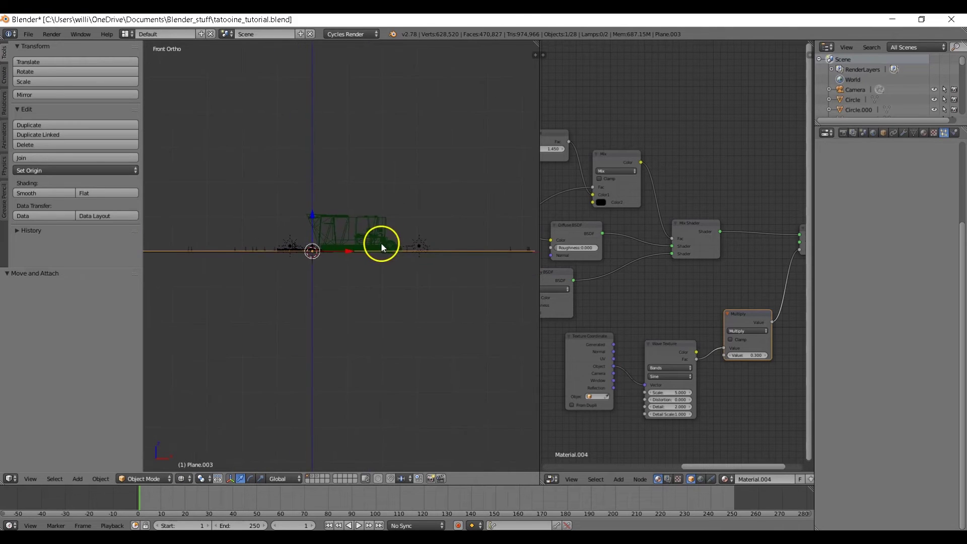
scroll(381, 243, up, 8)
scroll(456, 273, down, 5)
scroll(219, 258, up, 2)
shift+middle_drag(220, 258, 304, 286)
scroll(297, 289, up, 3)
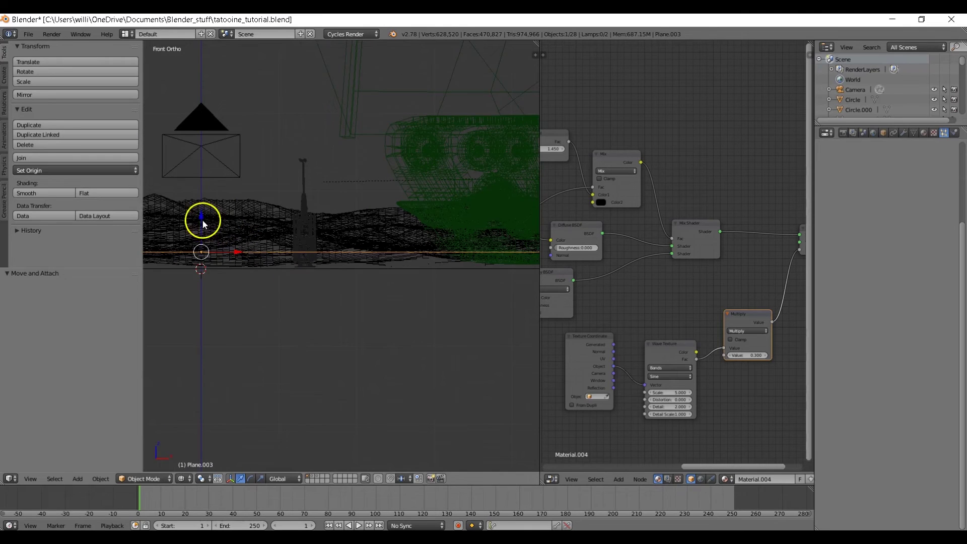
key(g)
key(z)
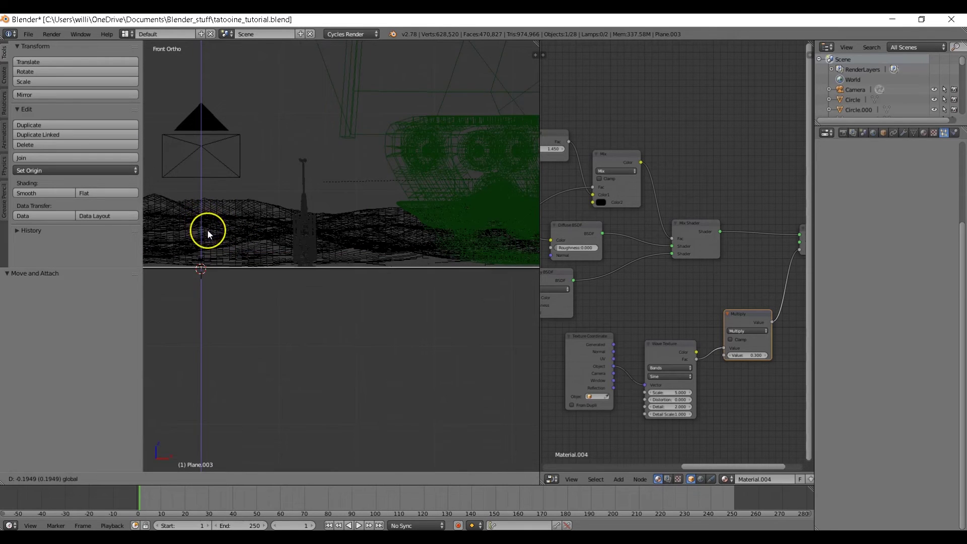
click(207, 229)
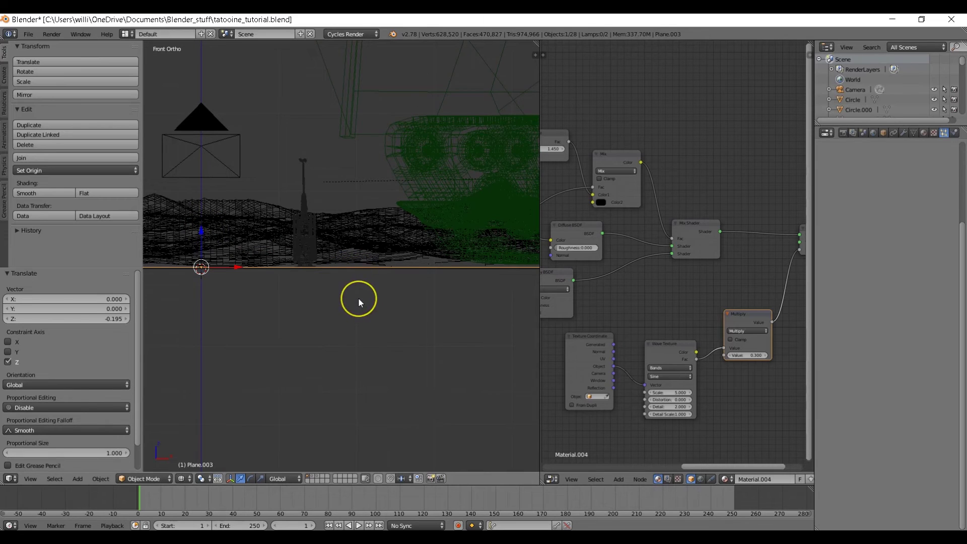
Preview the lowered plane with rendered shading from the camera, and return to solid shading.
key(KP_0)
key(z)
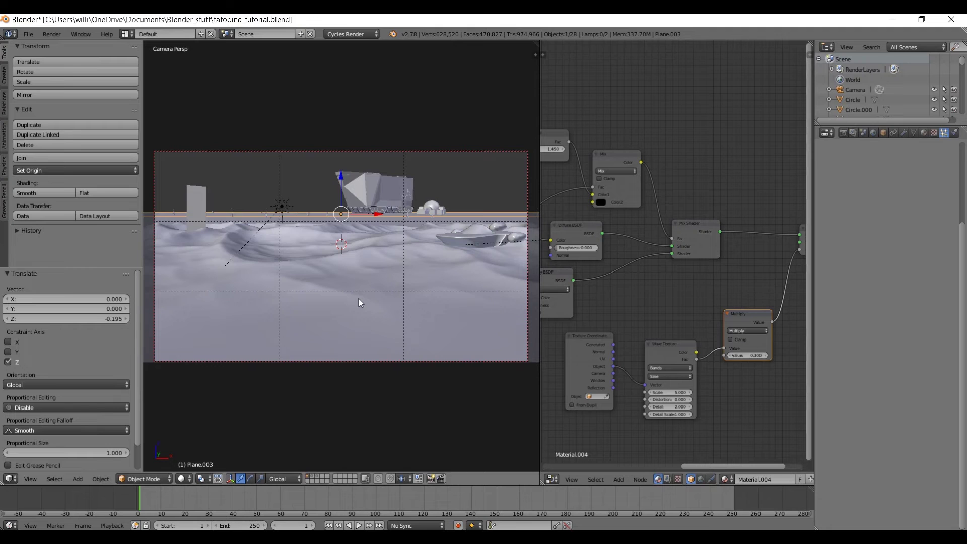
key(shift+z)
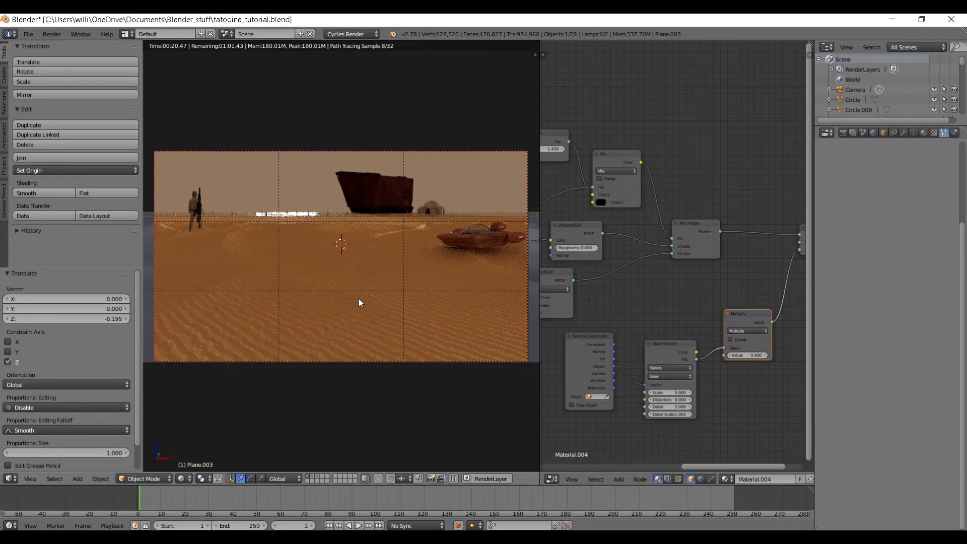
key(shift+z)
Import sunset-1198134_960_720.jpg as an image plane with an Emission material and Use Alpha turned off.
key(a)
click(630, 316)
middle_drag(630, 316, 771, 333)
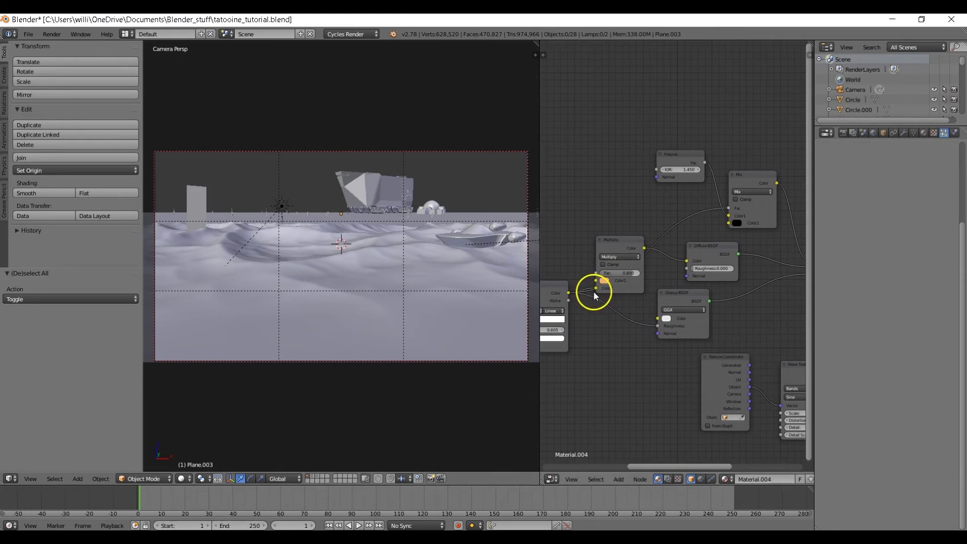
key(shift+a)
mouse_move(322, 208)
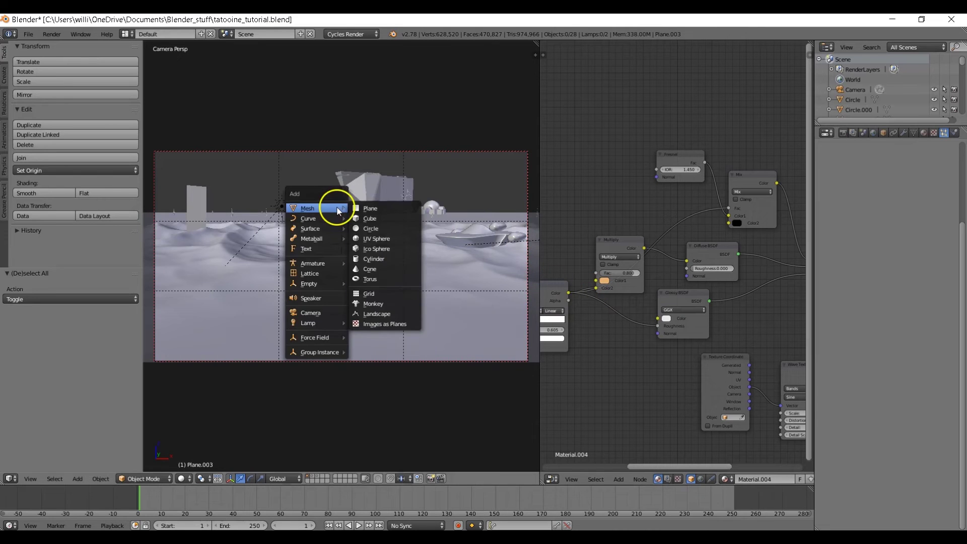
click(404, 324)
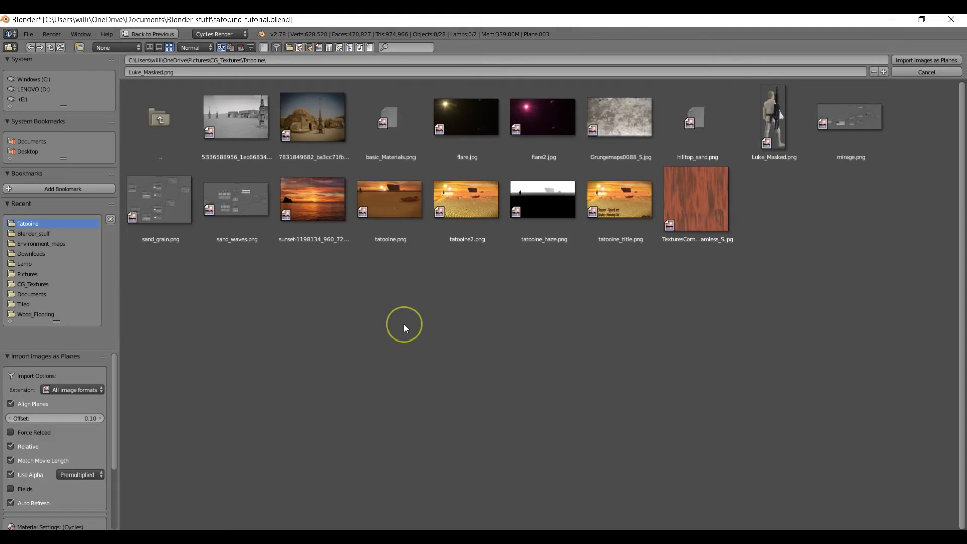
click(321, 202)
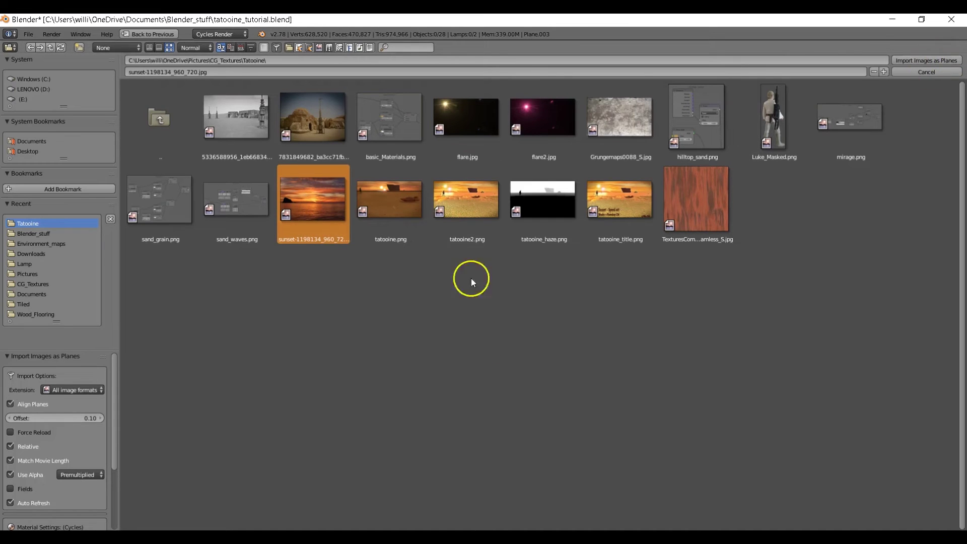
scroll(50, 454, down, 5)
click(56, 459)
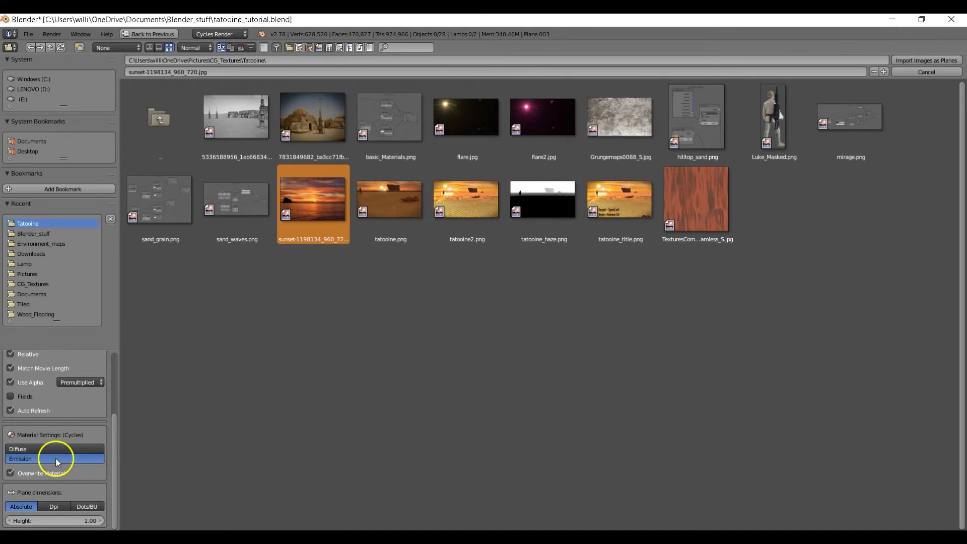
click(33, 382)
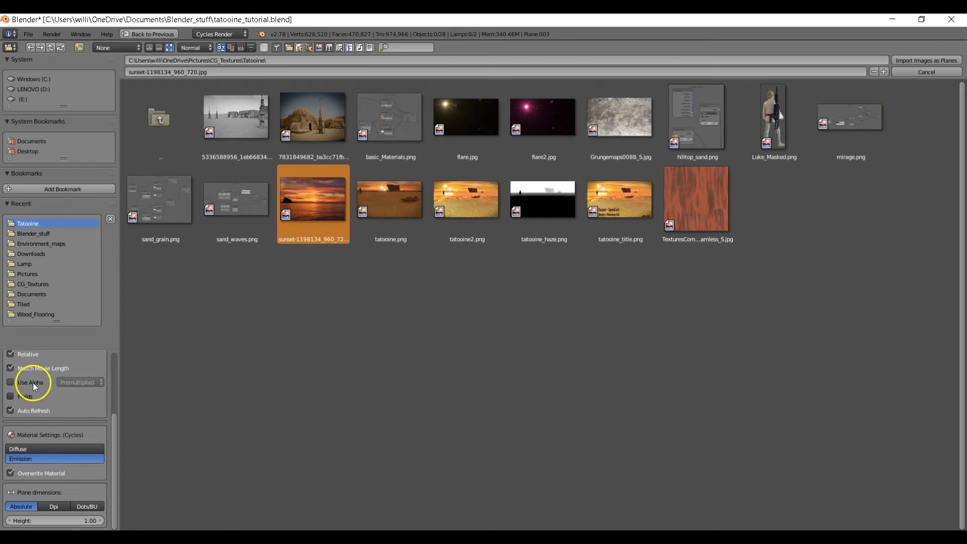
click(930, 60)
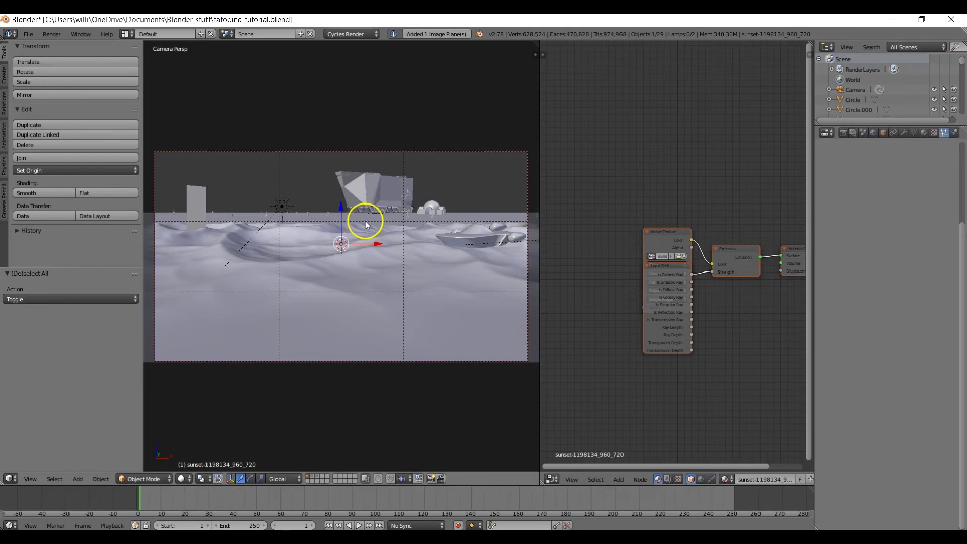
Rotate the sunset plane 90° about X and move it about 107.6 units along Y, toward the scene's far end.
key(r)
key(x)
key(9)
key(0)
key(Return)
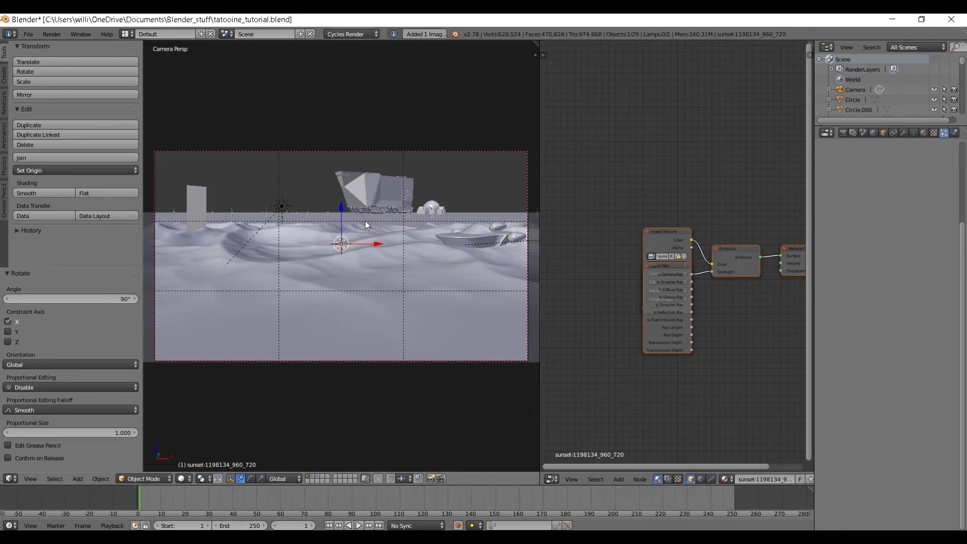
middle_drag(365, 220, 282, 299)
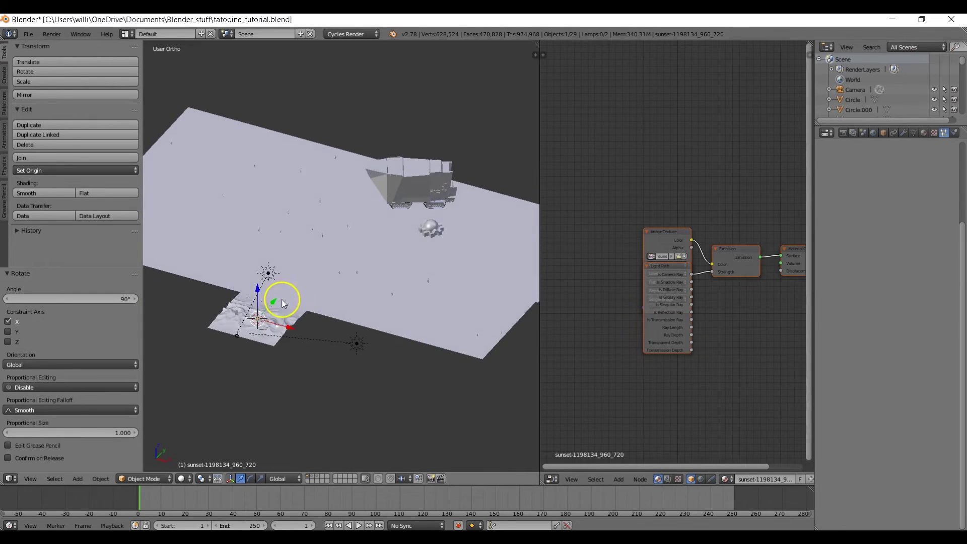
drag(280, 303, 451, 106)
Scale the sunset plane up by a factor of about 51 in the camera view.
key(KP_0)
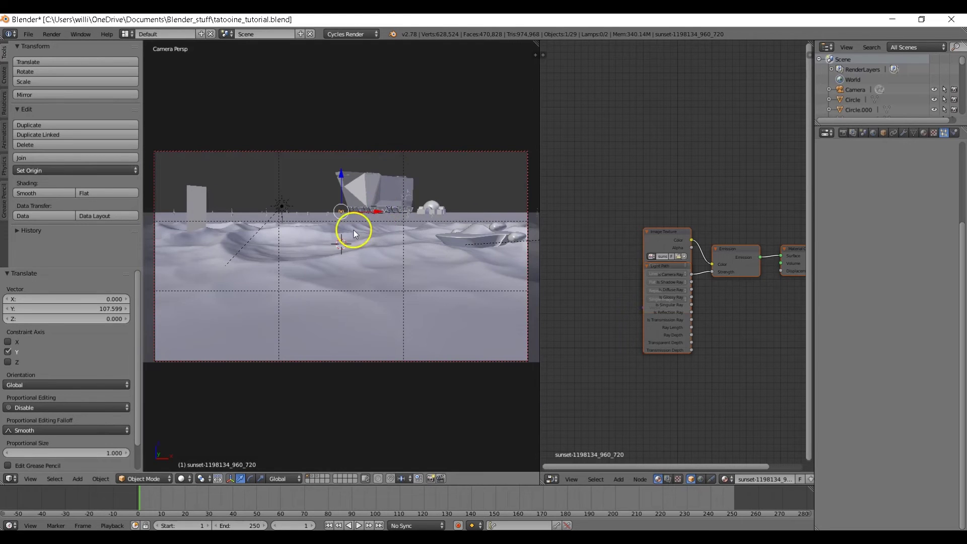
key(s)
click(292, 258)
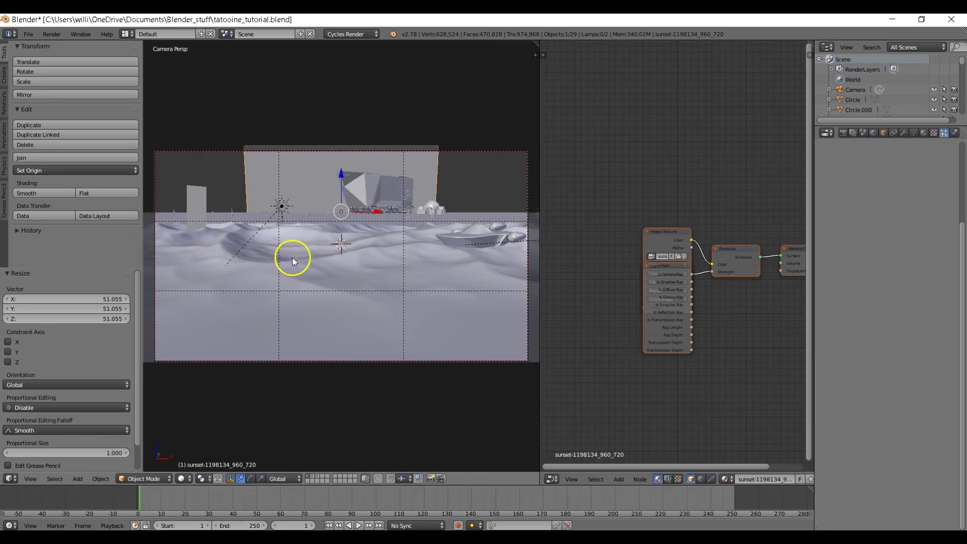
key(s)
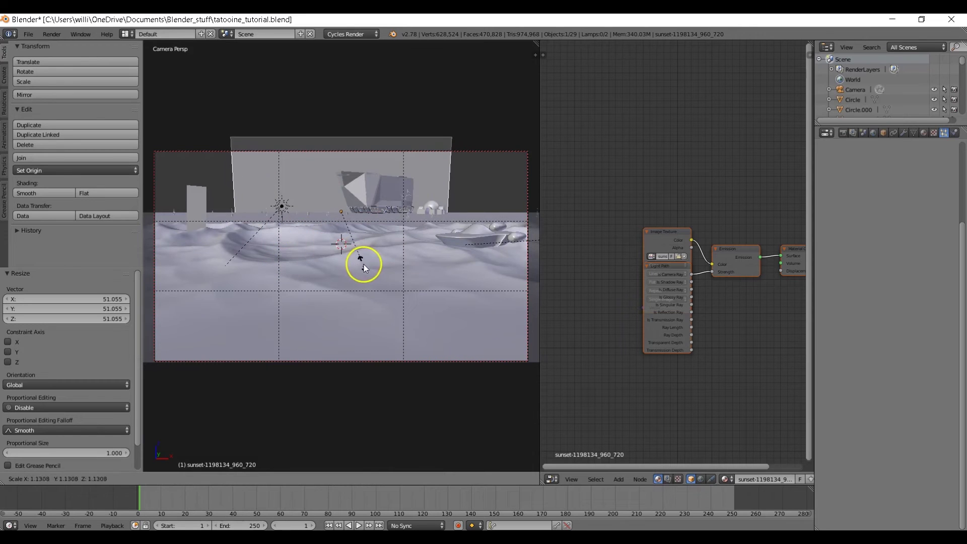
right_click(415, 269)
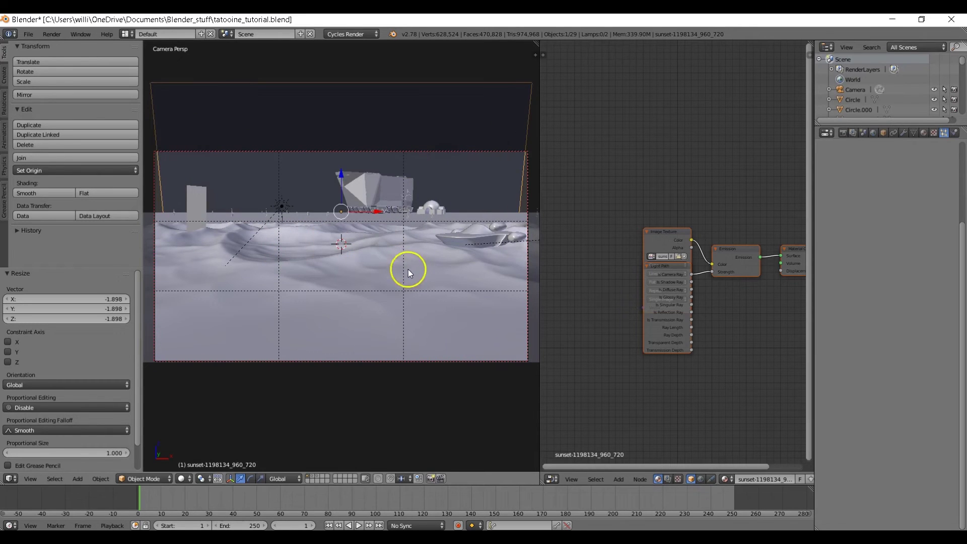
key(ctrl+z)
Enlarge the sunset plane by a factor of about 2.02 to span the camera frame, and preview it with rendered shading.
key(s)
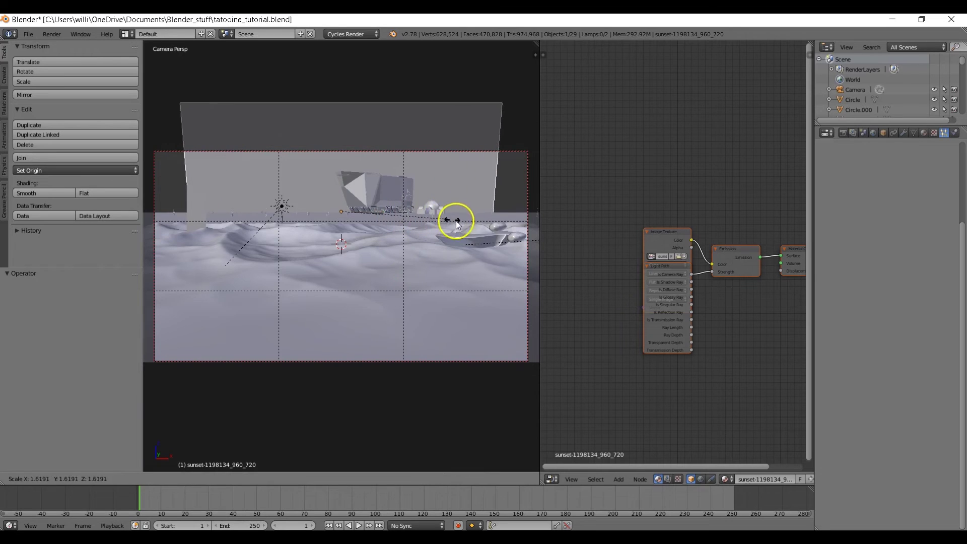
click(479, 224)
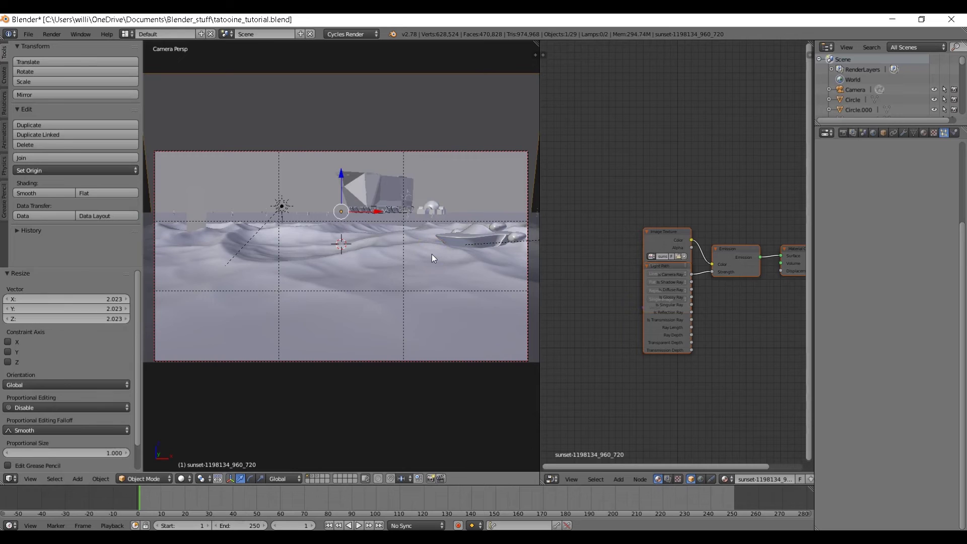
key(shift+z)
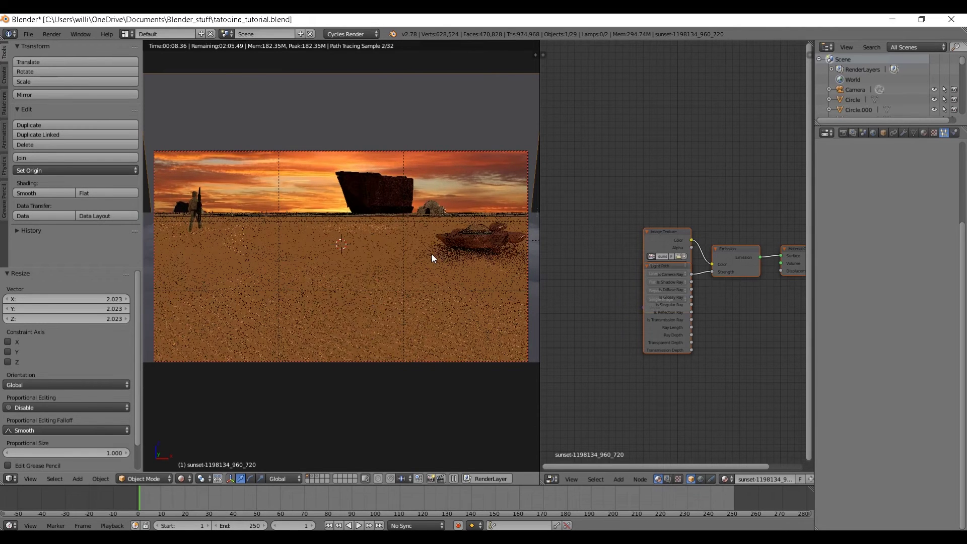
Move the sunset plane about -19.1 units along X and enlarge it by a factor of about 1.17.
key(g)
key(x)
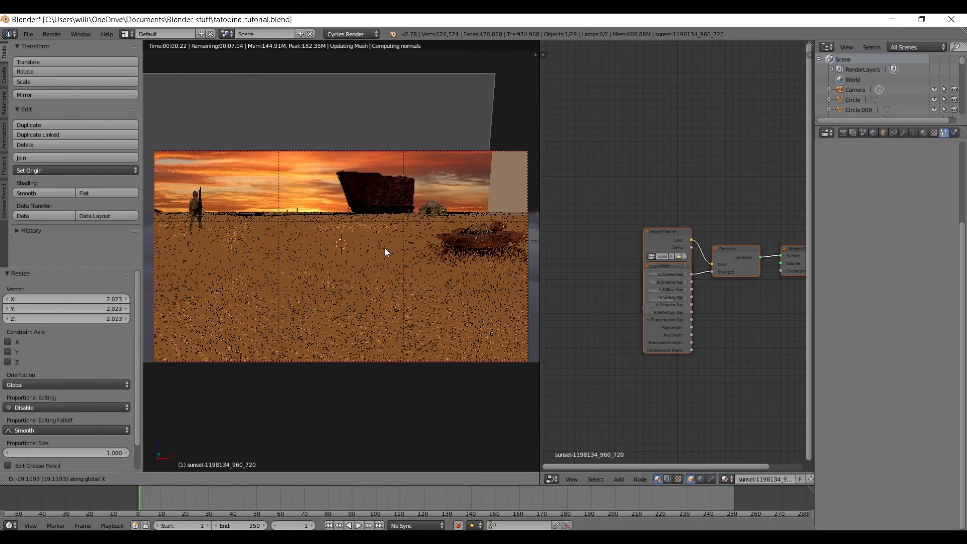
click(385, 247)
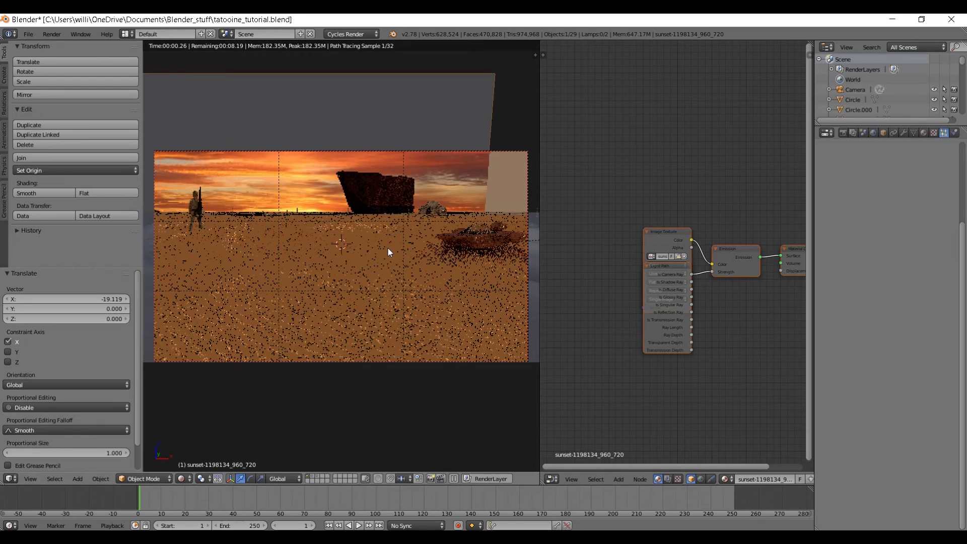
key(s)
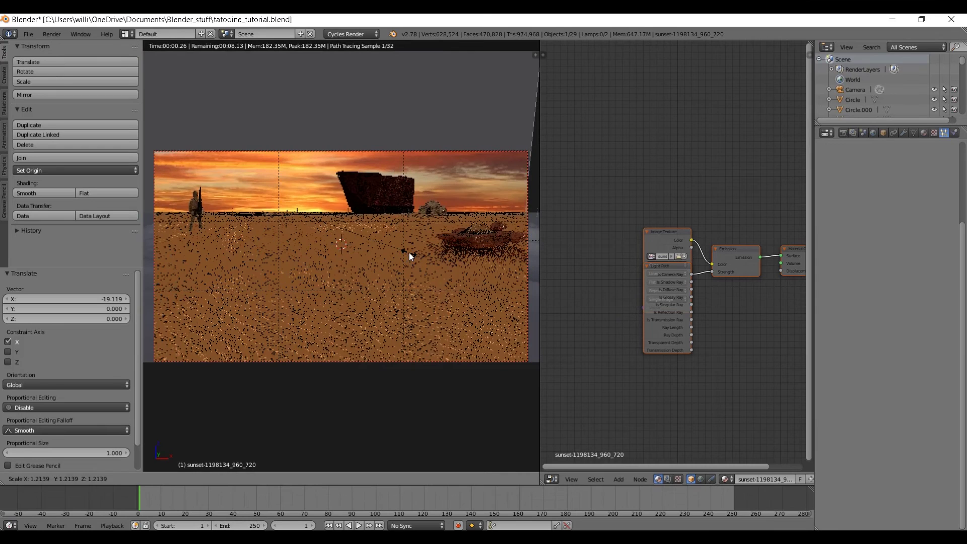
click(404, 252)
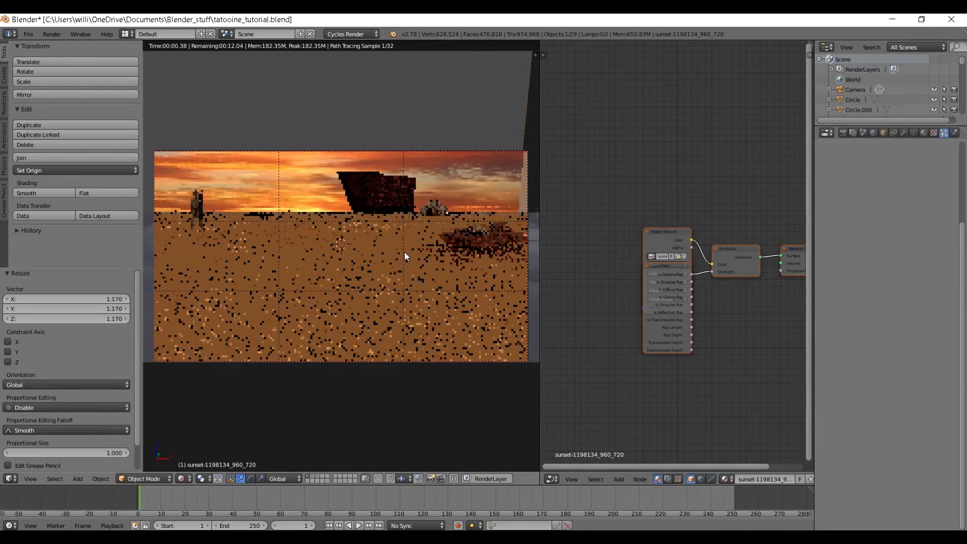
Shift the sunset plane about 4.14 units along X and raise it about 5.27 units along Z.
key(g)
key(x)
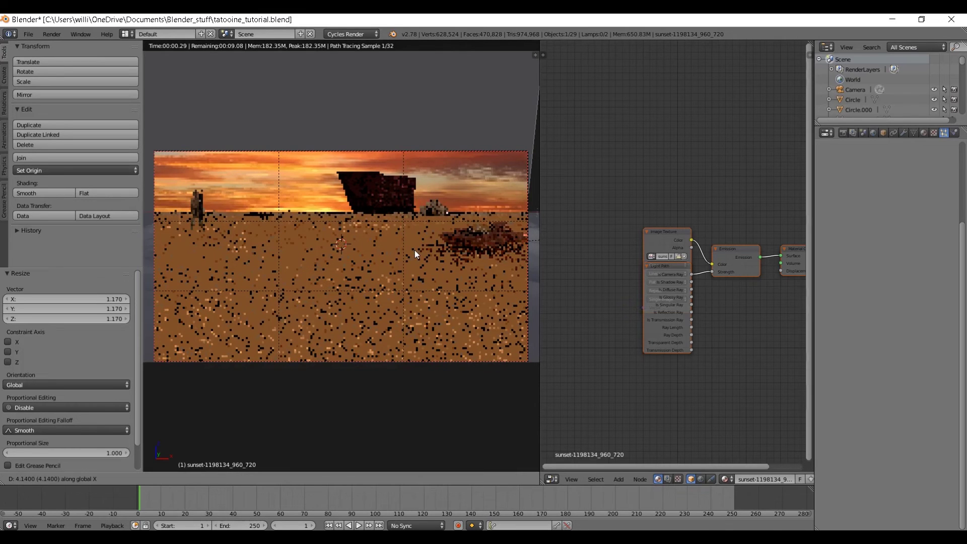
click(415, 250)
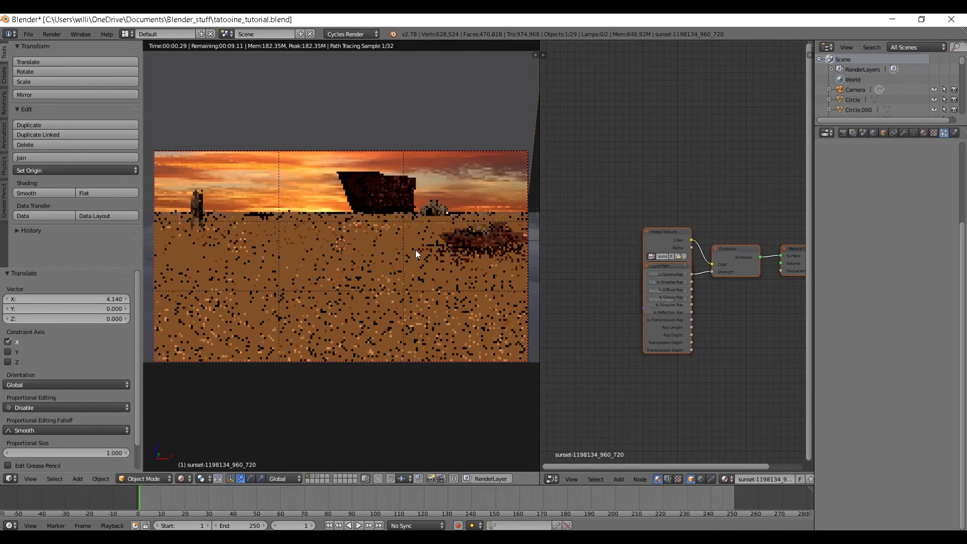
key(g)
key(z)
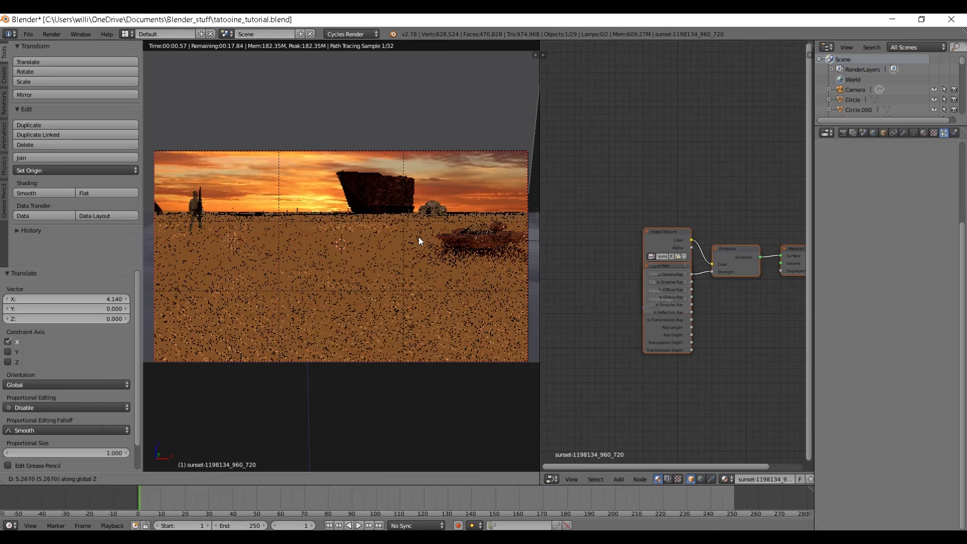
click(419, 237)
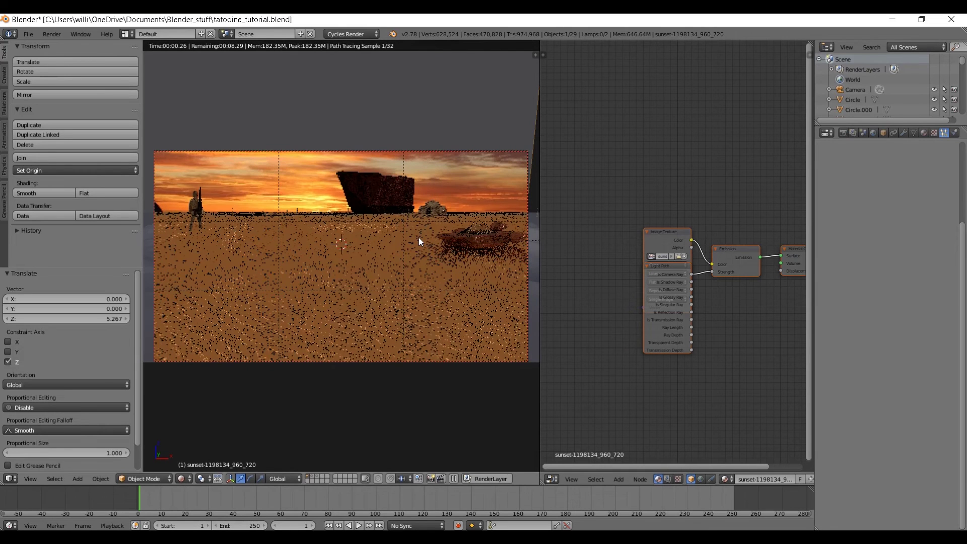
Move the sunset plane about -4.1 units along X and scale it up by about 1.04 to fill the camera frame.
key(g)
key(x)
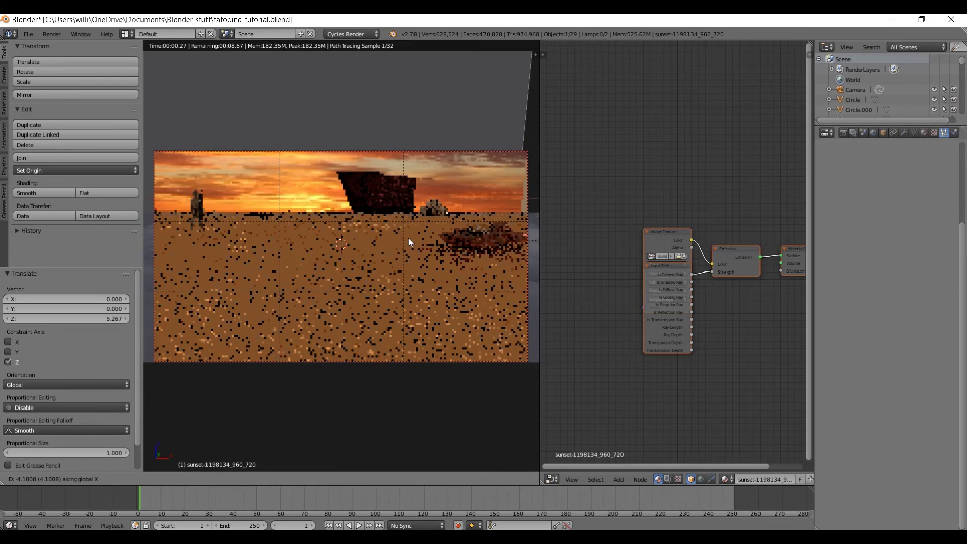
click(409, 238)
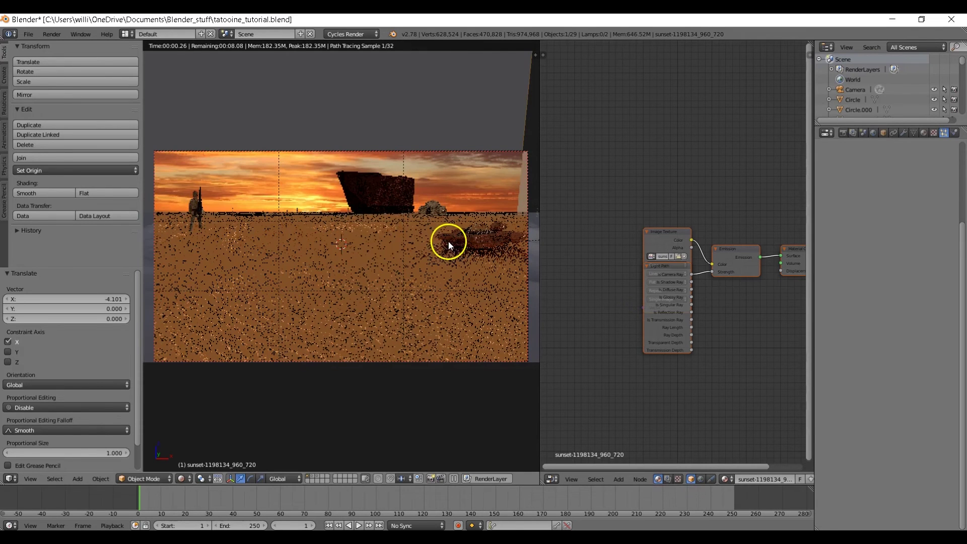
key(s)
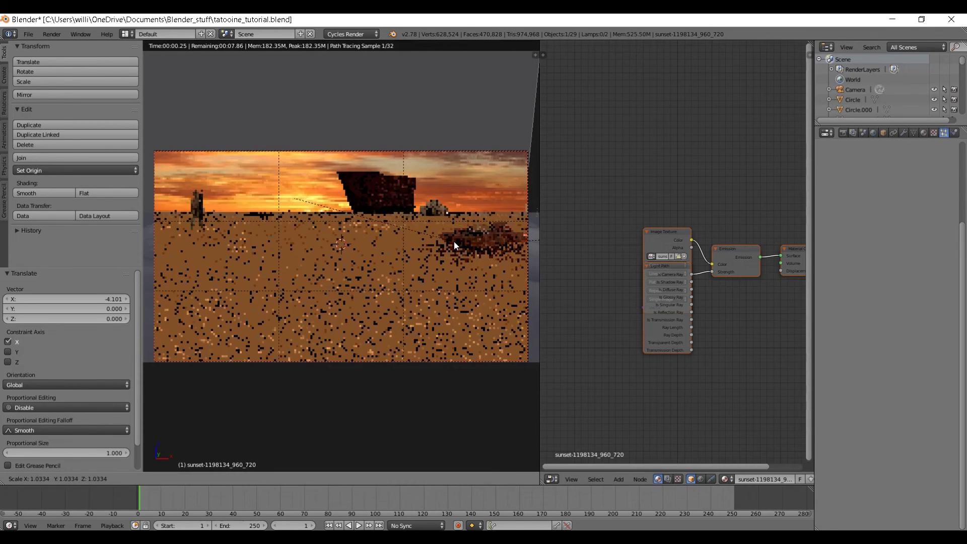
click(455, 240)
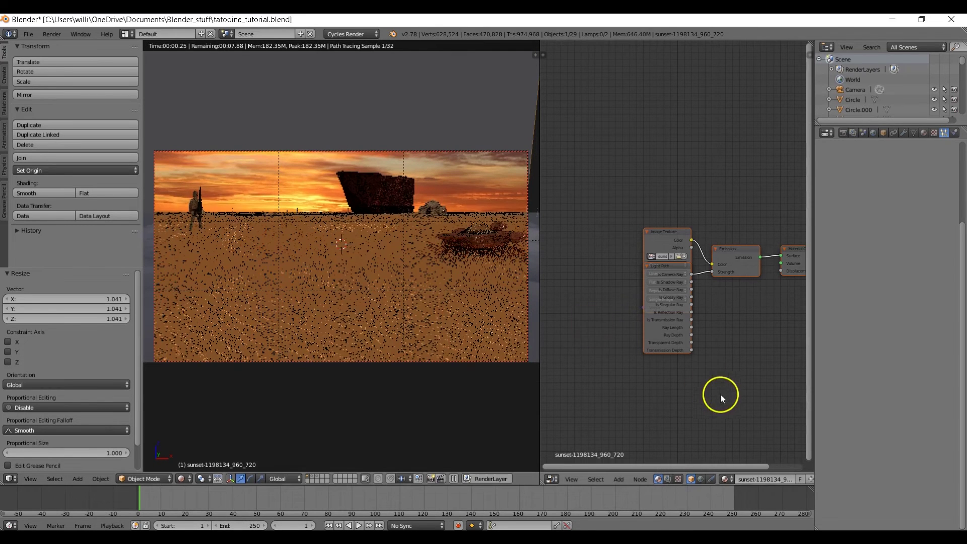
Insert a Mix Shader between the sunset material's Emission and Material Output nodes, making room by moving the output node aside.
middle_drag(721, 394, 690, 404)
middle_drag(737, 342, 735, 304)
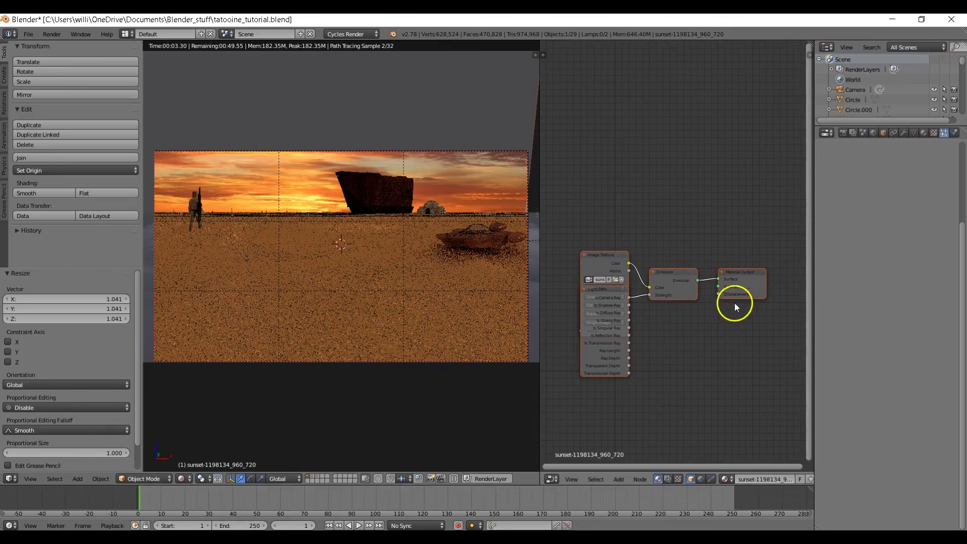
drag(742, 271, 798, 268)
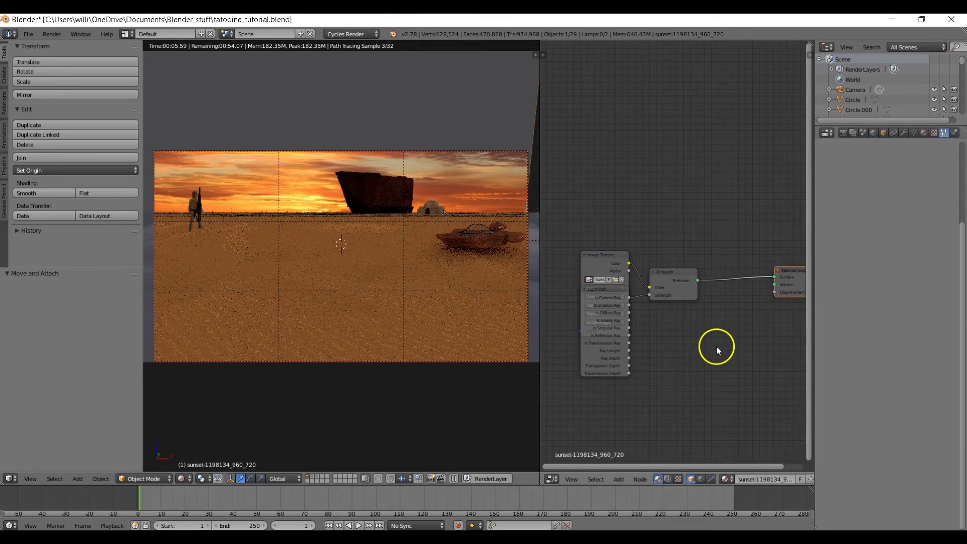
scroll(741, 346, up, 1)
key(shift+a)
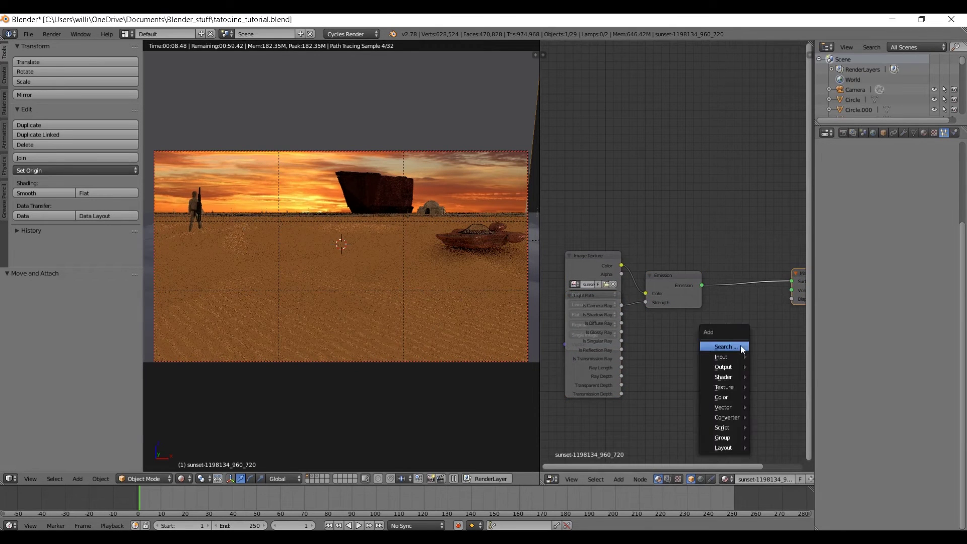
mouse_move(724, 376)
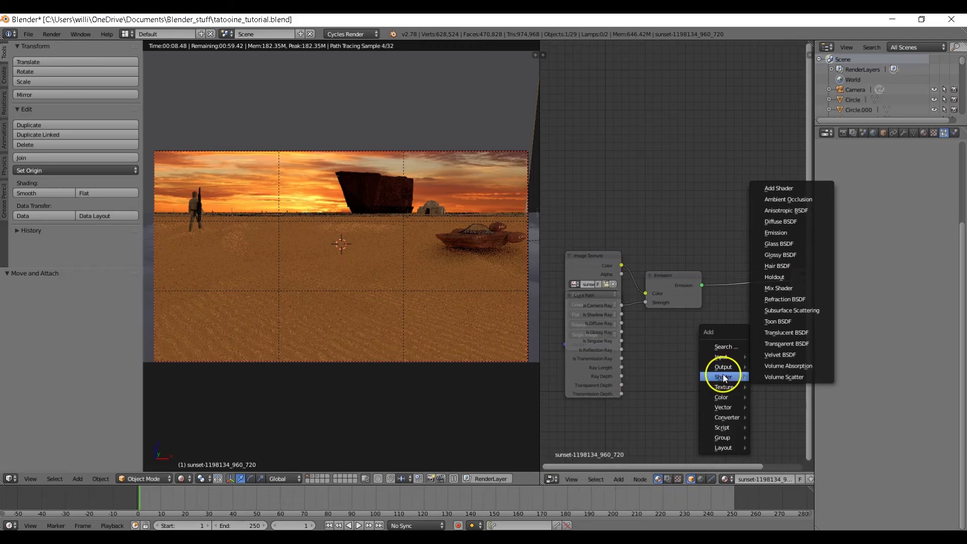
click(792, 287)
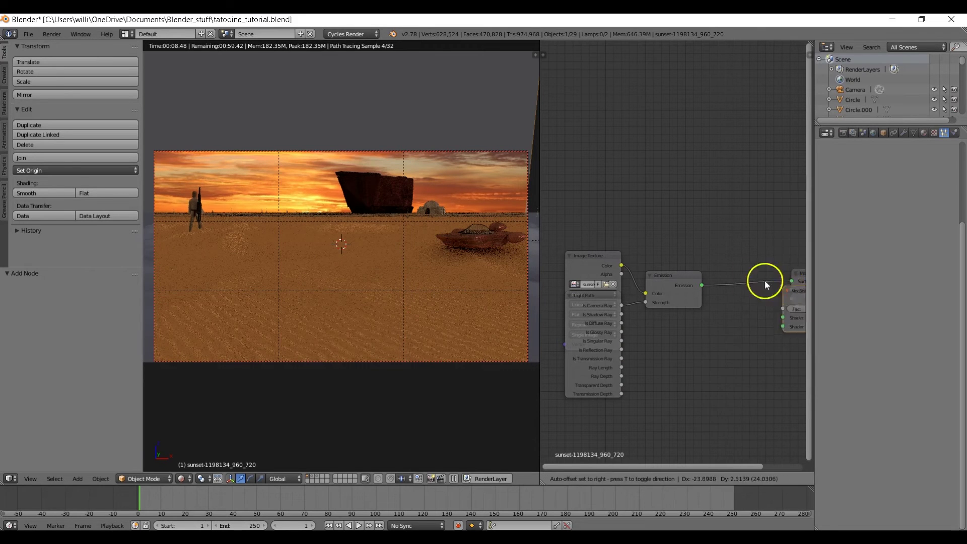
click(720, 285)
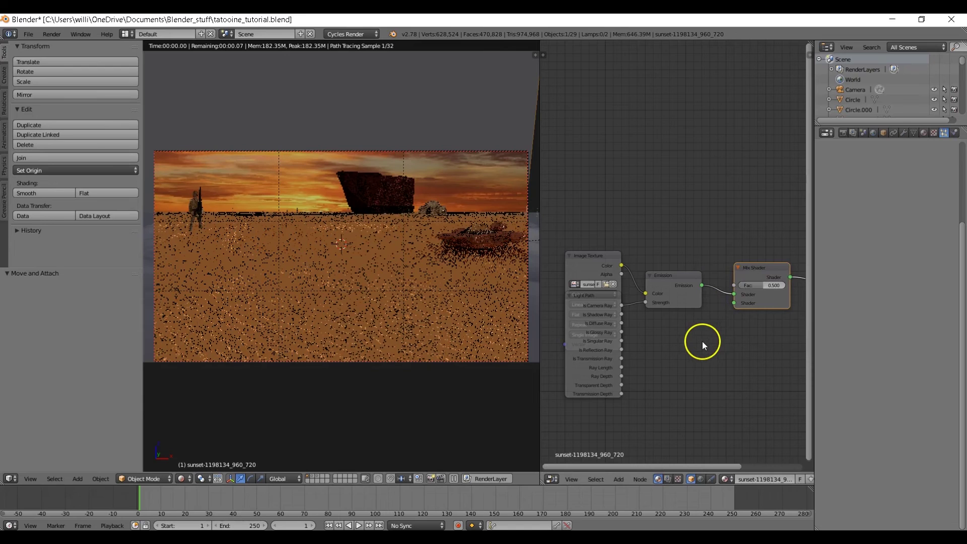
Add a Transparent BSDF linked to the Mix Shader's first shader input, and set the mix Fac to 0.75.
key(shift+a)
mouse_move(702, 342)
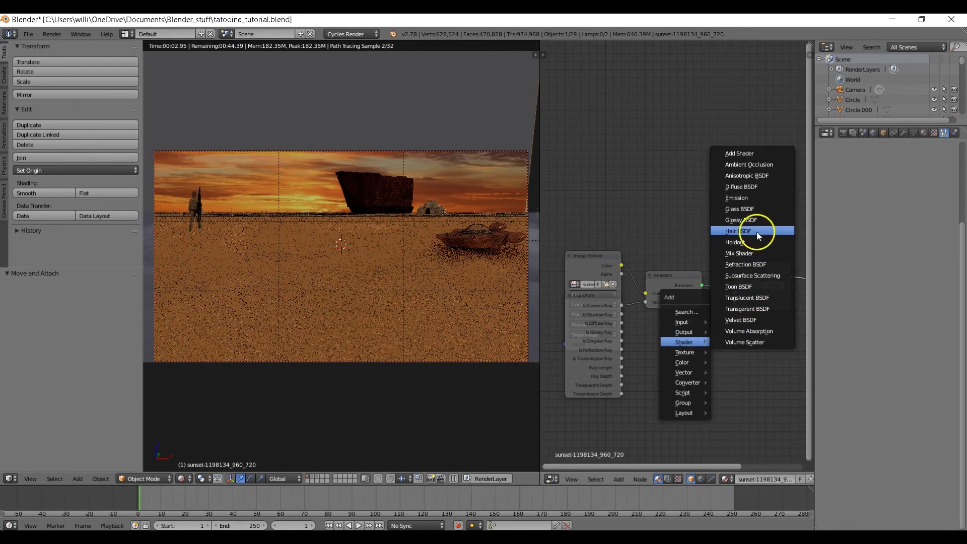
click(751, 309)
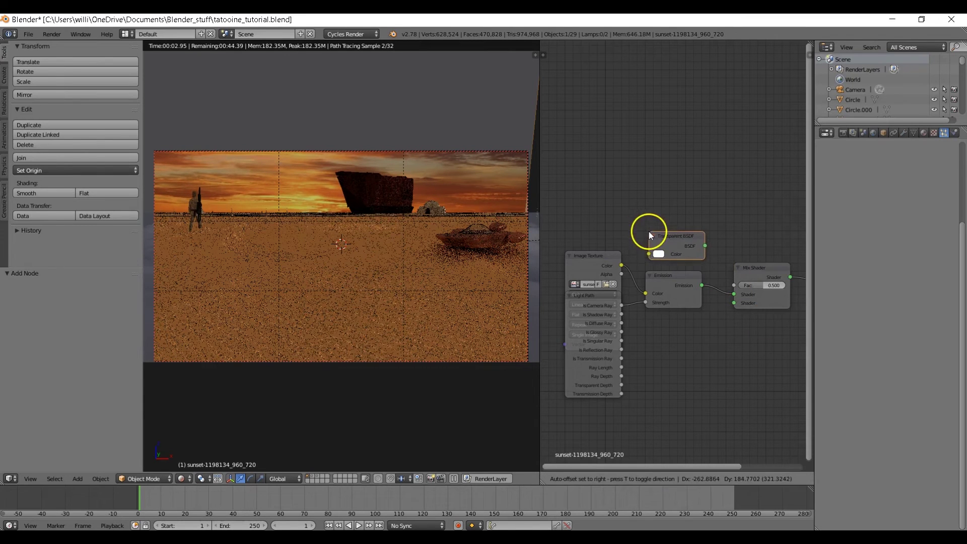
click(649, 232)
drag(705, 246, 734, 296)
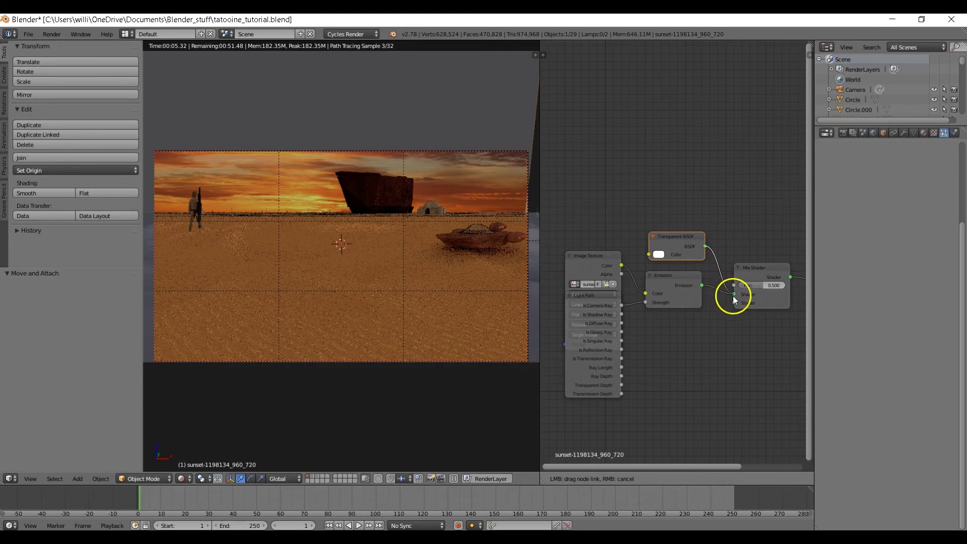
click(766, 285)
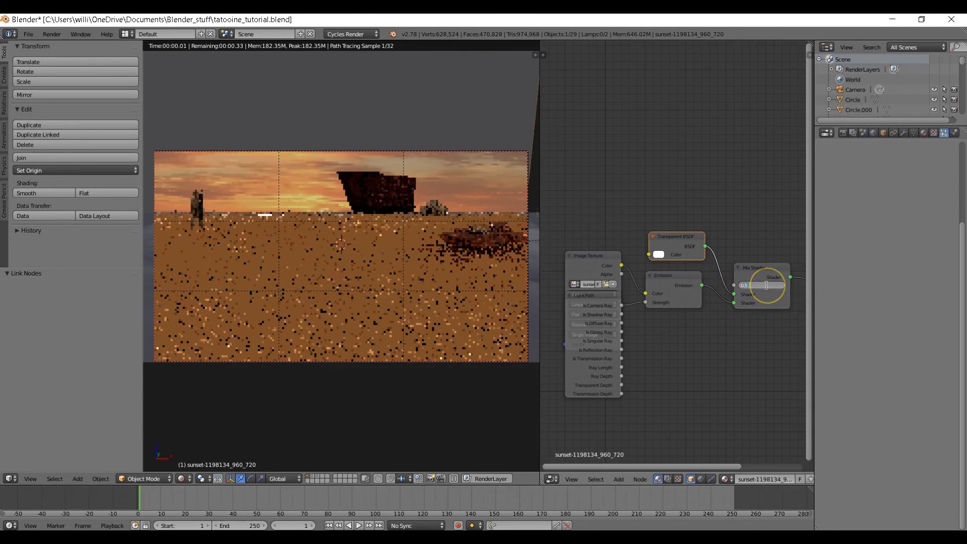
text(0.75)
key(Return)
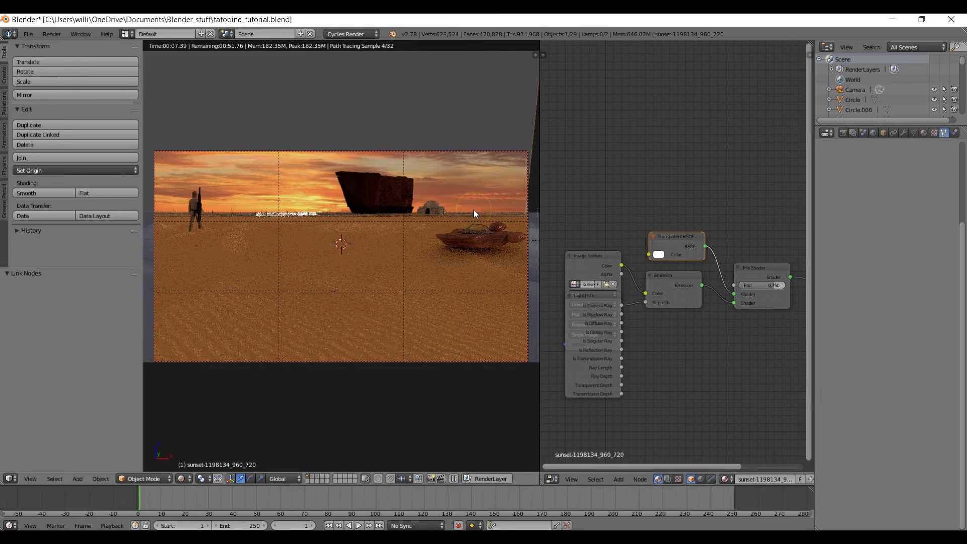
Return the viewport to solid shading, deselect everything and save over tatooine_tutorial.blend.
key(shift+z)
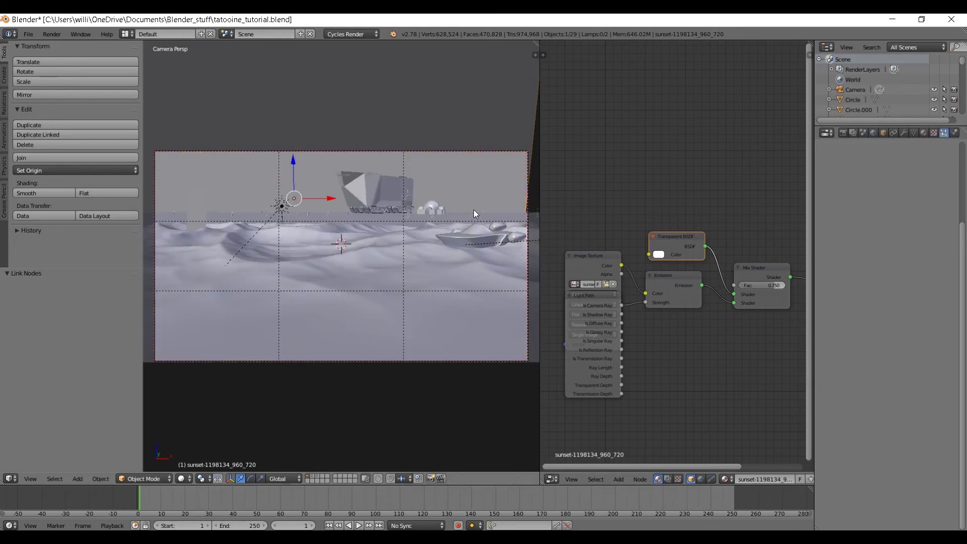
key(a)
key(ctrl+s)
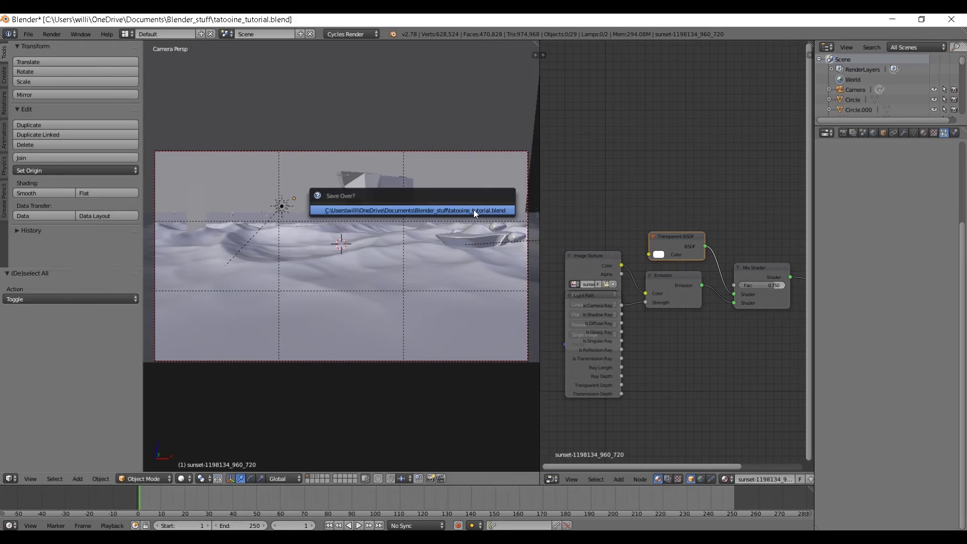
click(473, 209)
Add a mesh circle at the scene's origin with its fill type set to Ngon.
key(shift+a)
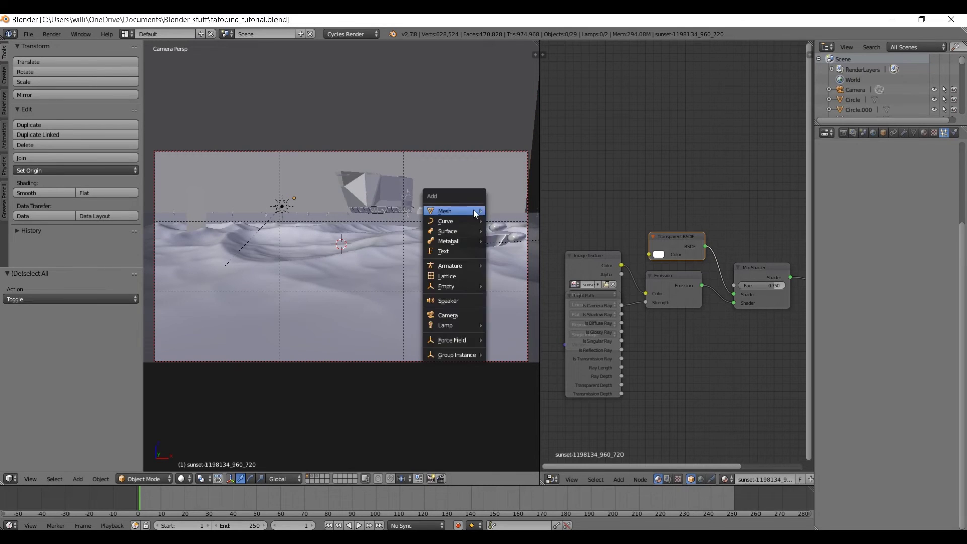
mouse_move(474, 211)
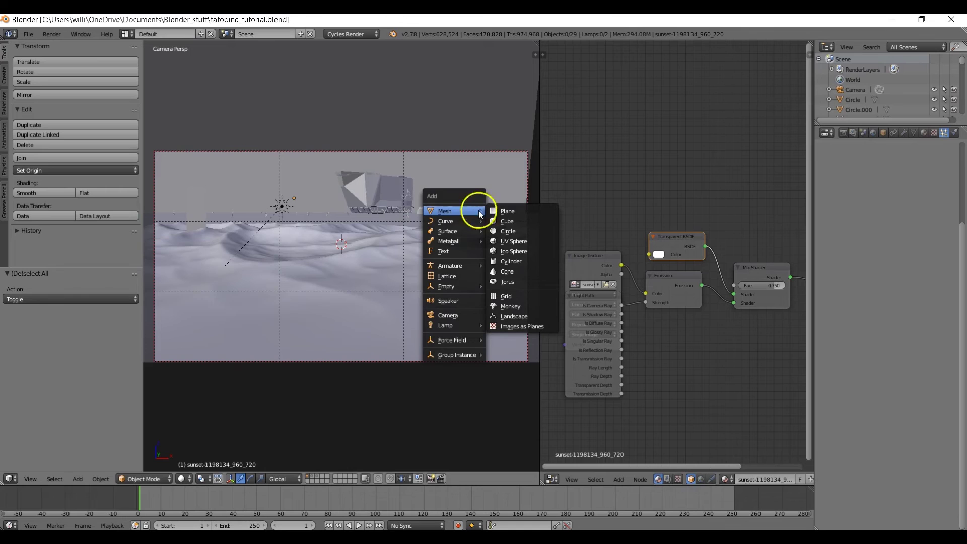
click(500, 231)
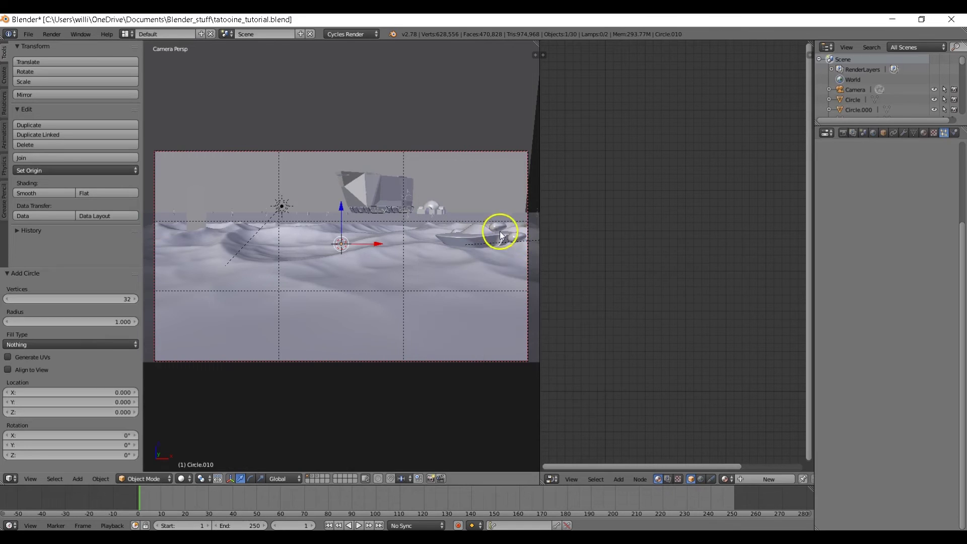
click(81, 345)
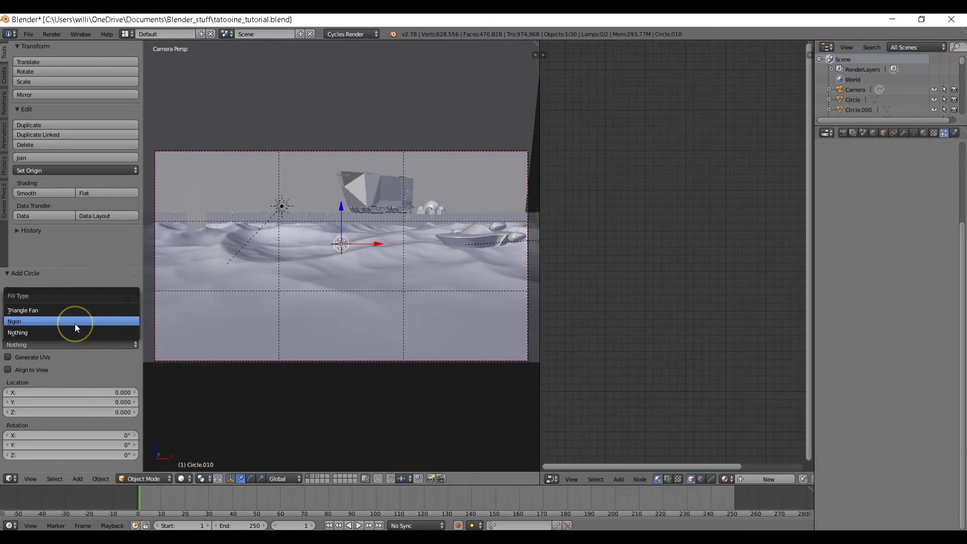
click(75, 323)
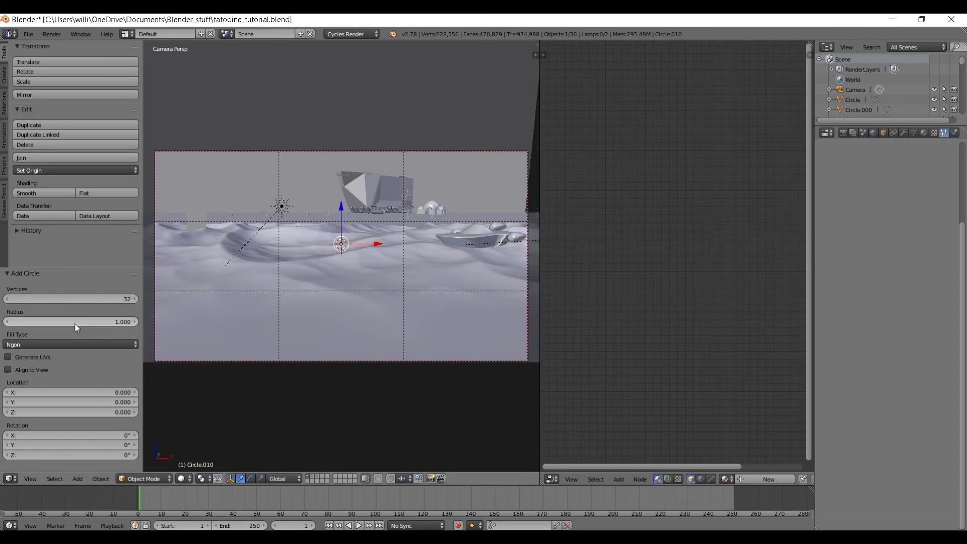
Give the circle a new material with an Emission surface shader.
click(924, 130)
click(879, 197)
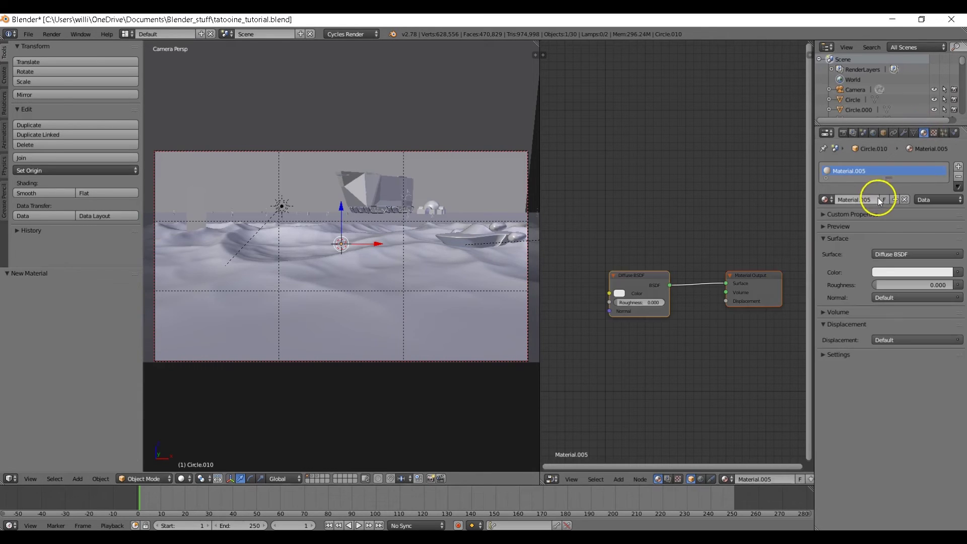
click(897, 254)
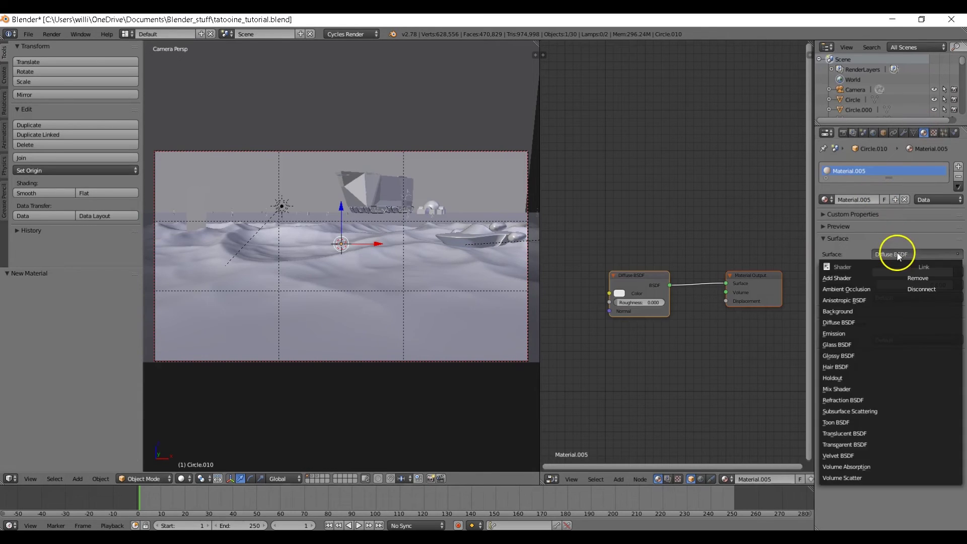
click(860, 333)
Rotate the circle 90° about the X axis so that it stands upright.
key(r)
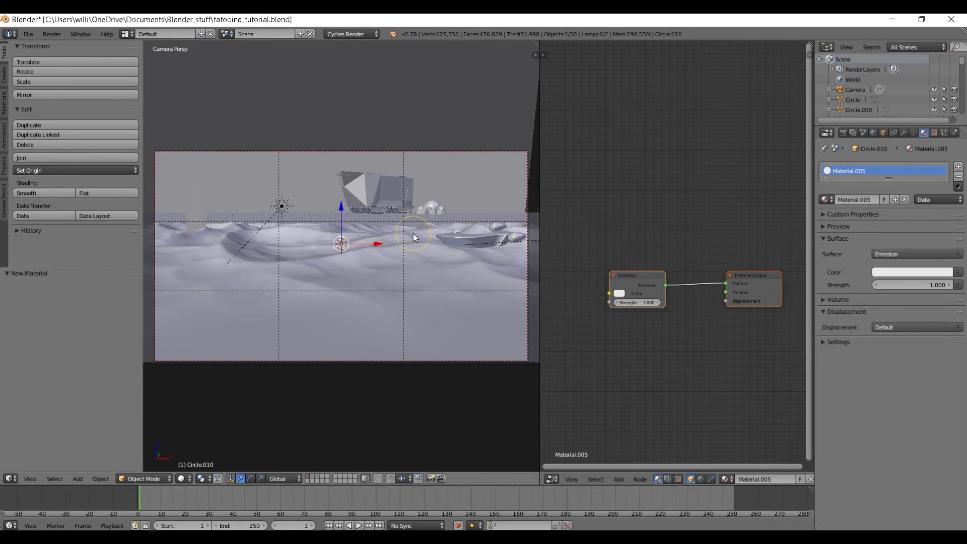
key(x)
key(9)
key(0)
key(Return)
drag(403, 238, 386, 249)
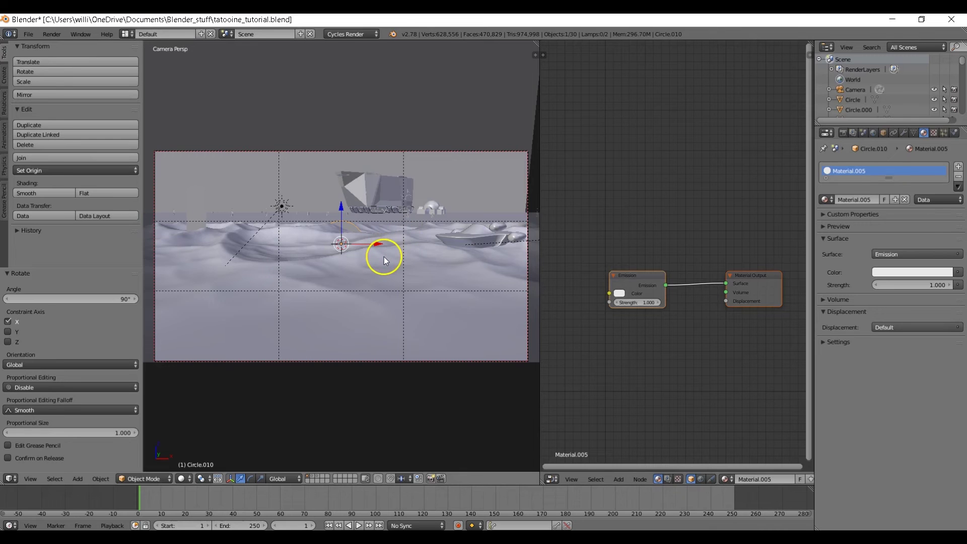
Reposition the circle, moving it about 92.2 units along Y toward the scene's far end.
key(g)
click(376, 217)
middle_drag(377, 217, 326, 253)
key(g)
key(y)
click(380, 125)
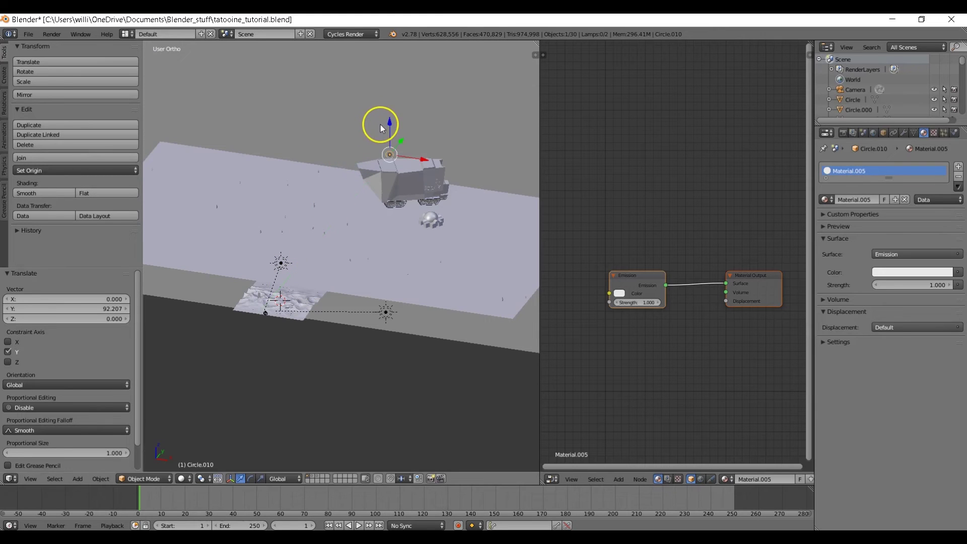
In a rendered camera preview, move the sun disc about 12.4 units toward negative X and 0.9 units up.
key(KP_0)
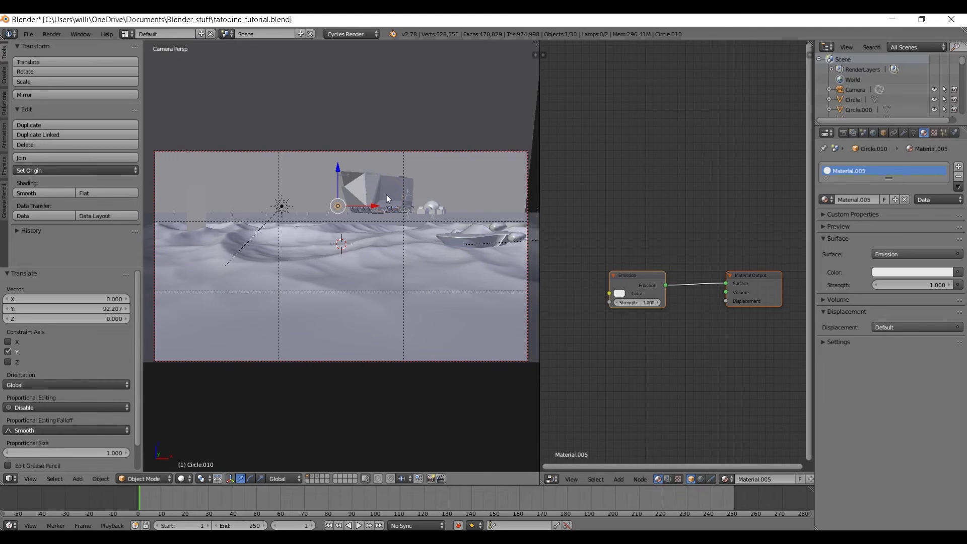
key(shift+z)
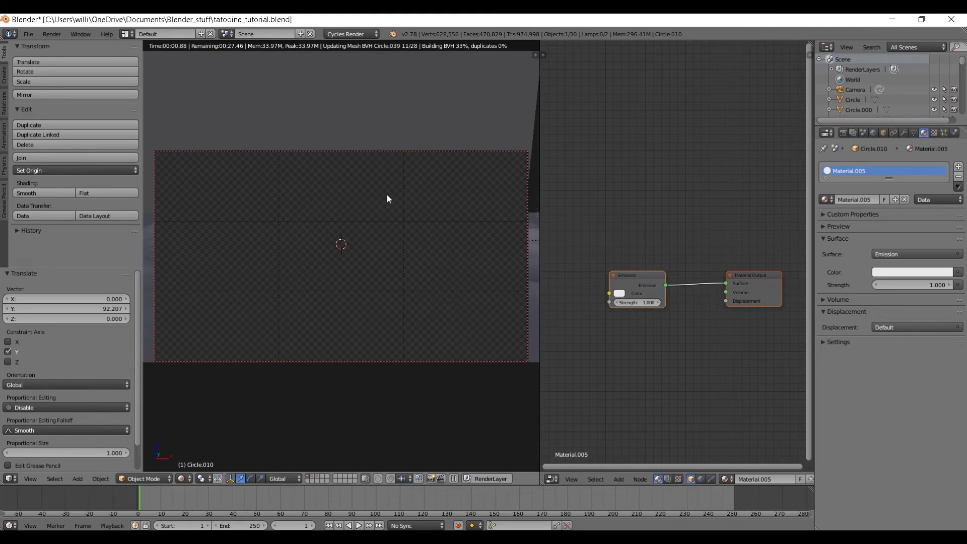
click(370, 232)
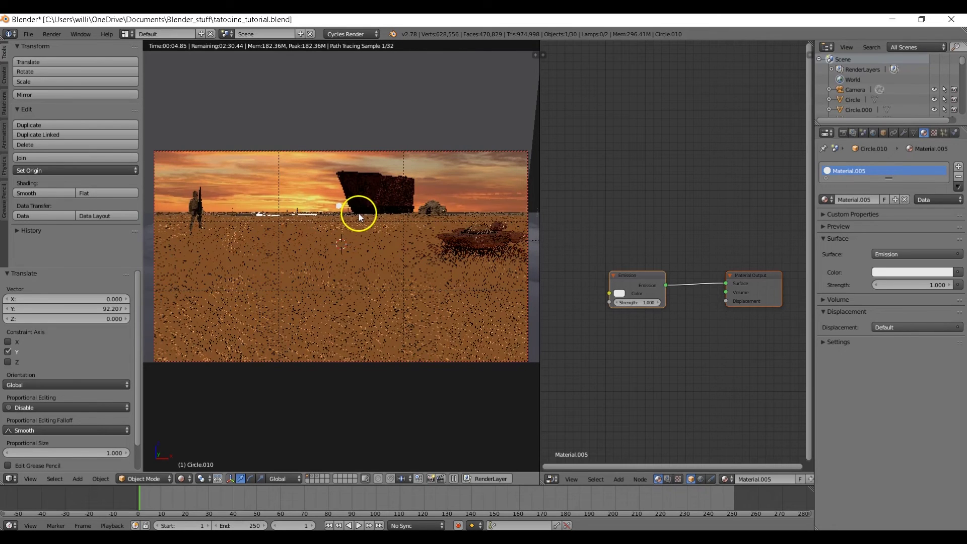
key(g)
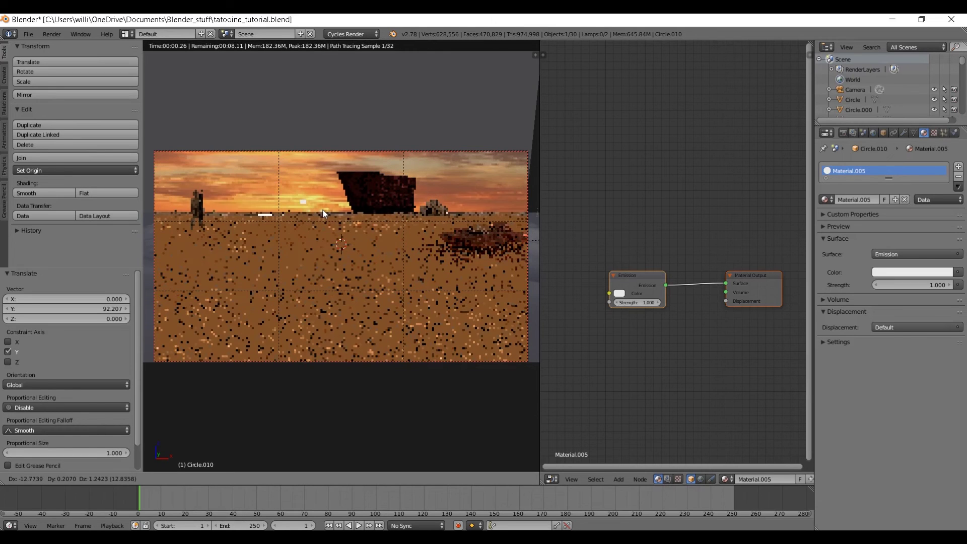
click(326, 214)
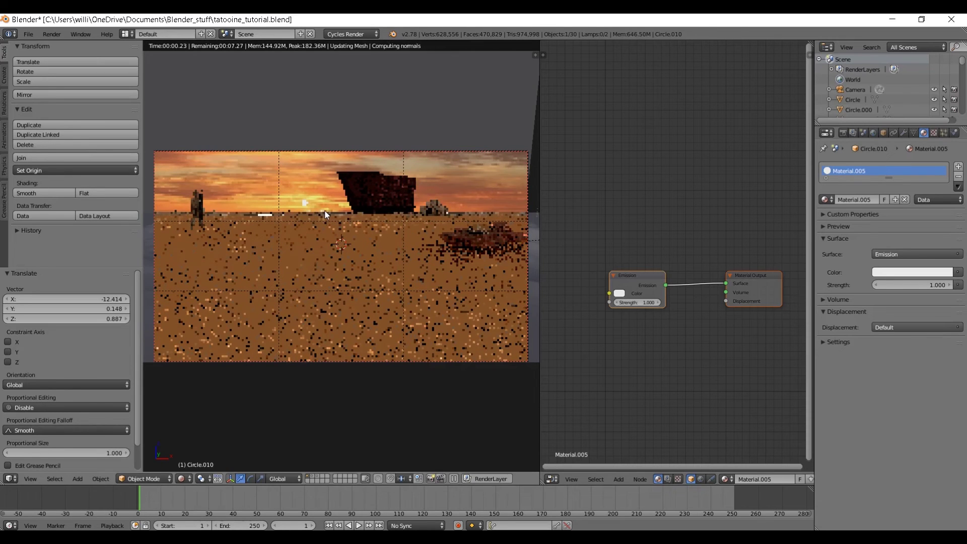
Enlarge the sun disc by a factor of about 1.63 and lower it about 0.53 units along Z.
key(s)
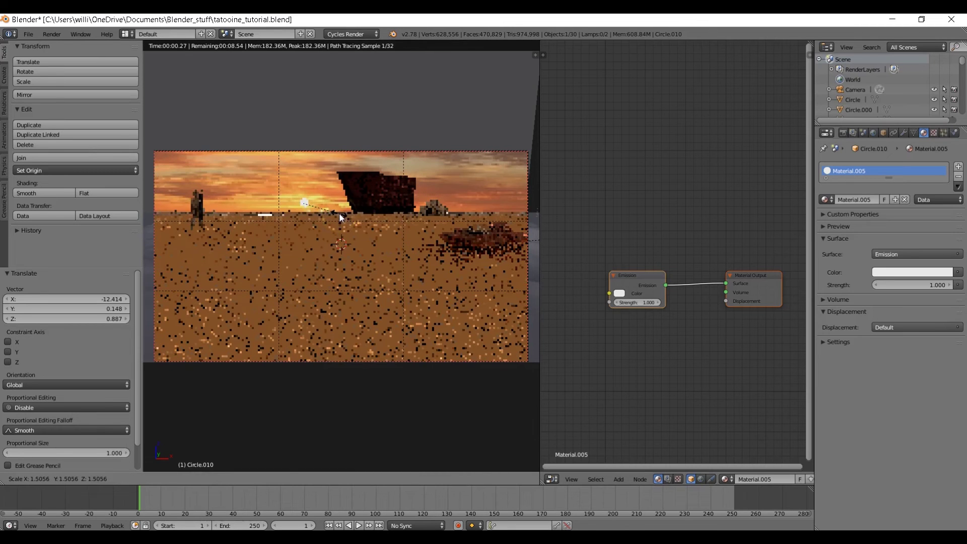
click(343, 215)
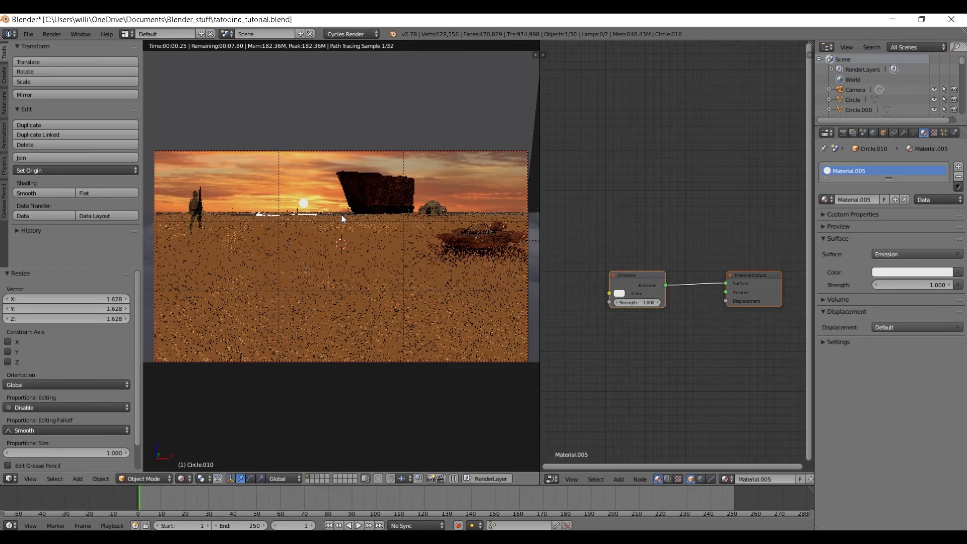
key(g)
key(z)
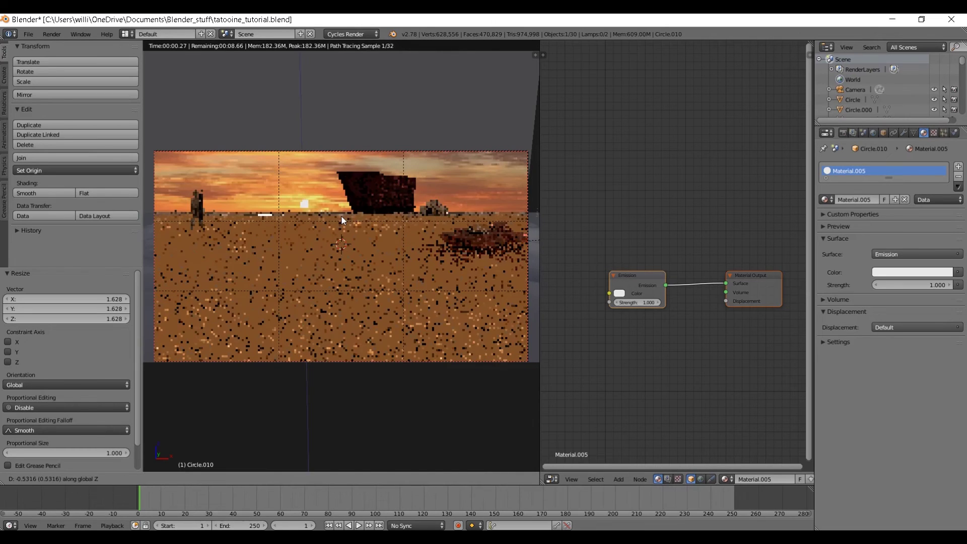
click(341, 216)
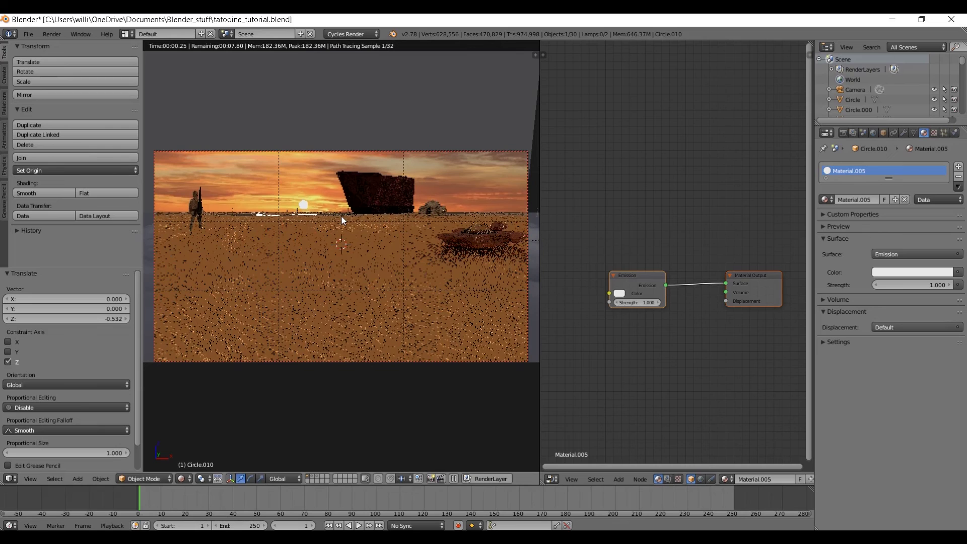
Duplicate the sun disc about 4.5 units toward negative X and 1.4 units up, and enlarge the copy by about 1.15.
key(shift+d)
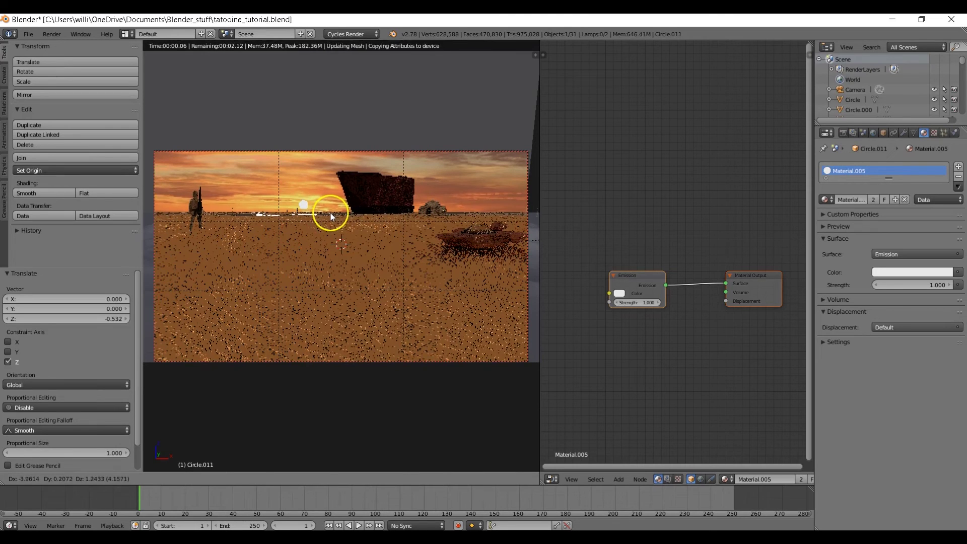
click(329, 215)
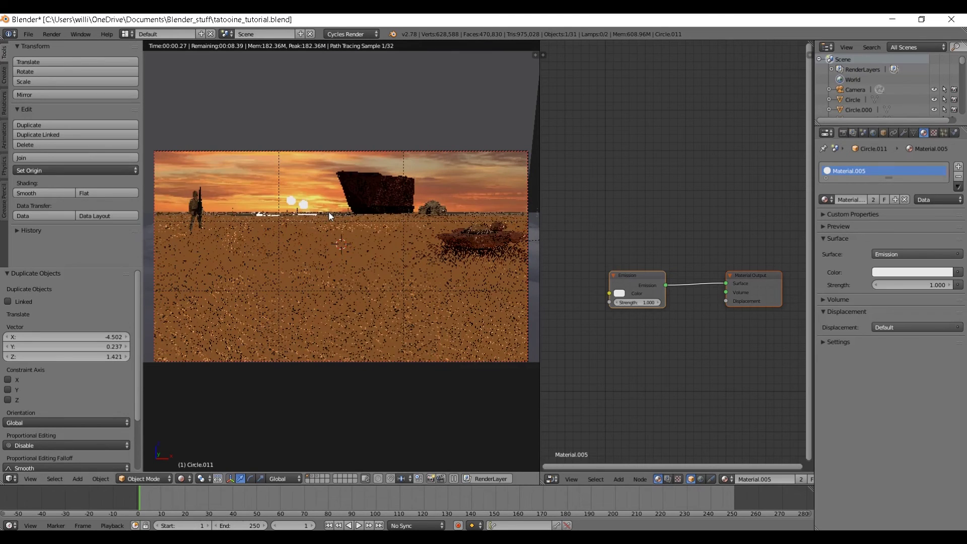
key(s)
click(336, 214)
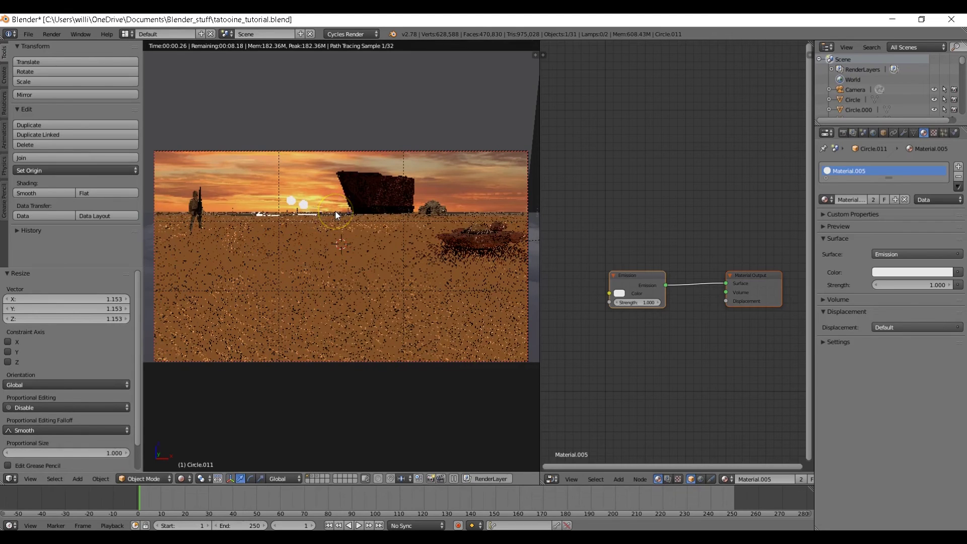
Enlarge the second sun by a further factor of about 1.17 and shift it about 2 units toward negative X and 1.1 units up.
key(s)
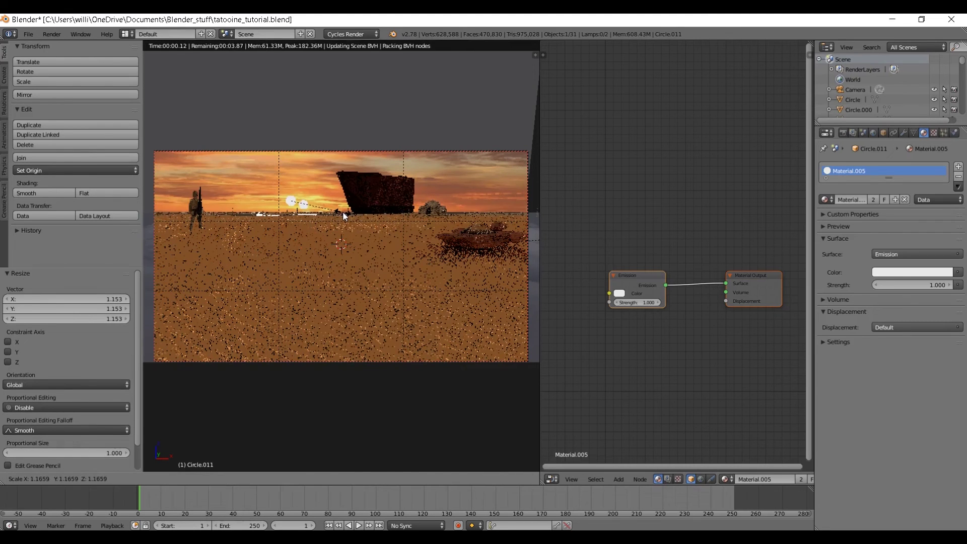
click(344, 213)
key(g)
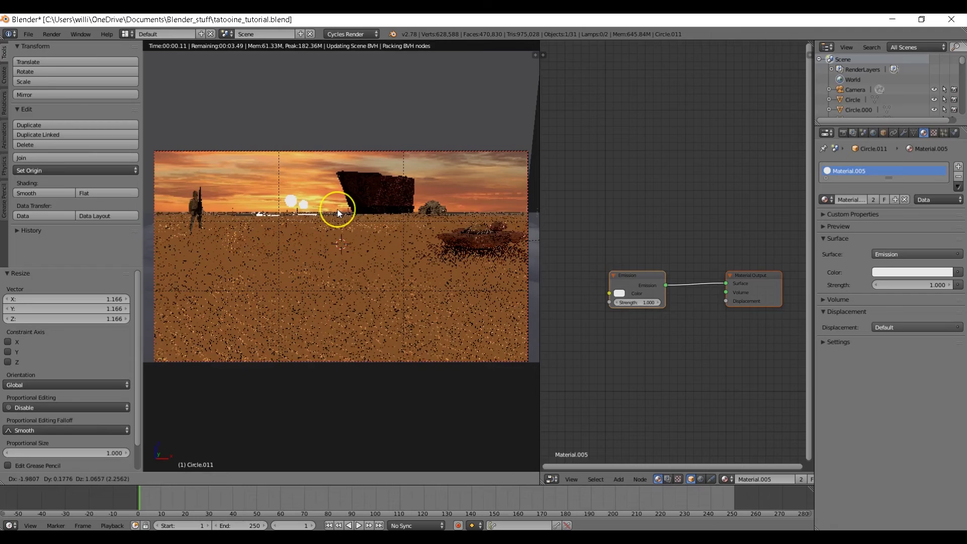
click(338, 212)
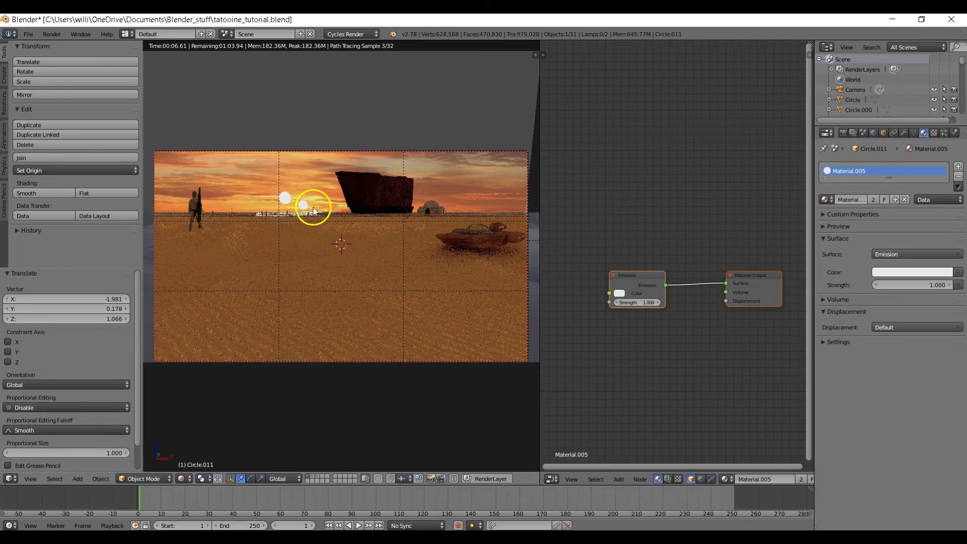
Return to the solid view and enable the Object Index pass for the render layer.
key(shift+z)
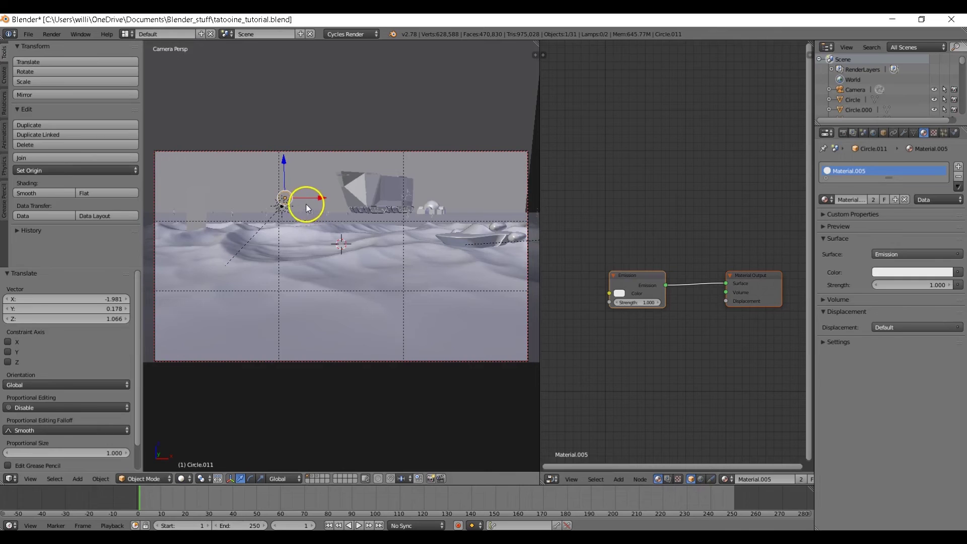
click(853, 132)
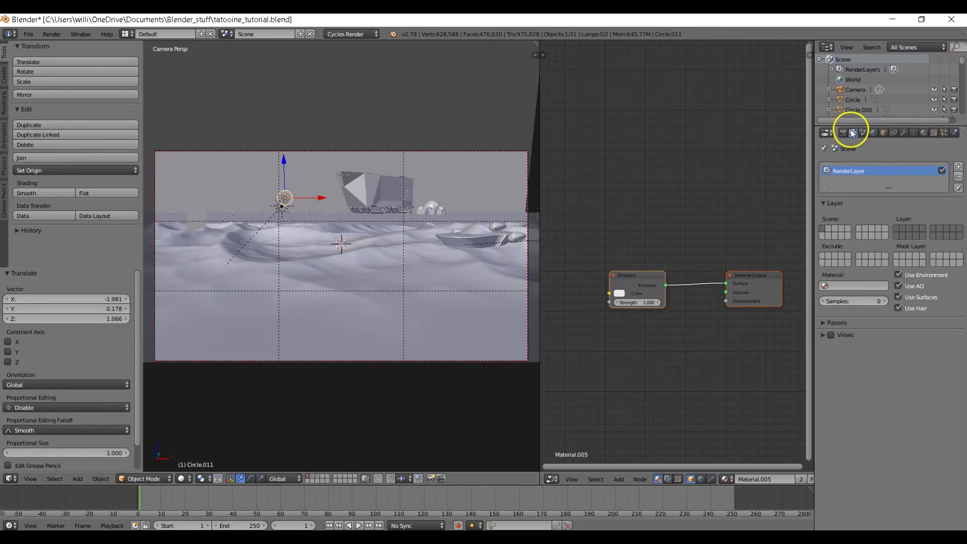
click(836, 322)
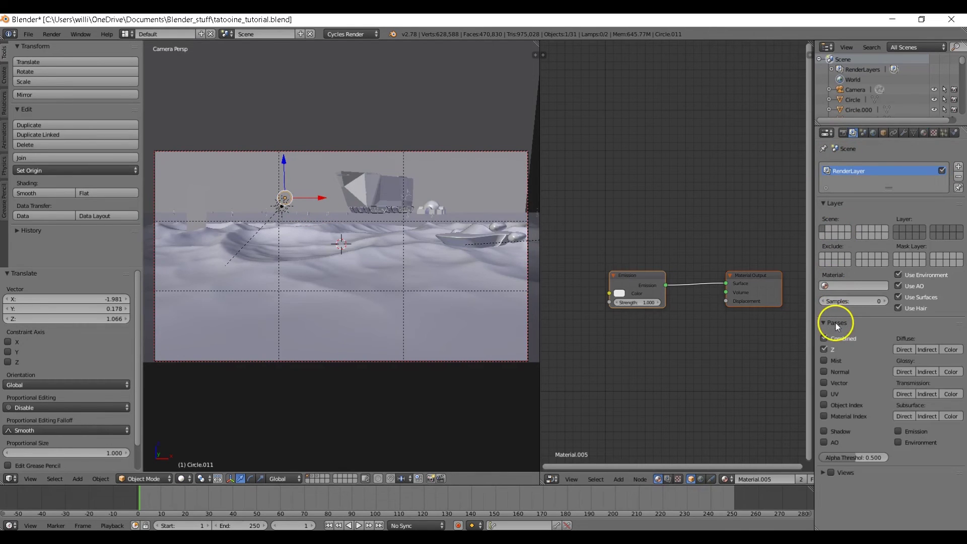
click(845, 403)
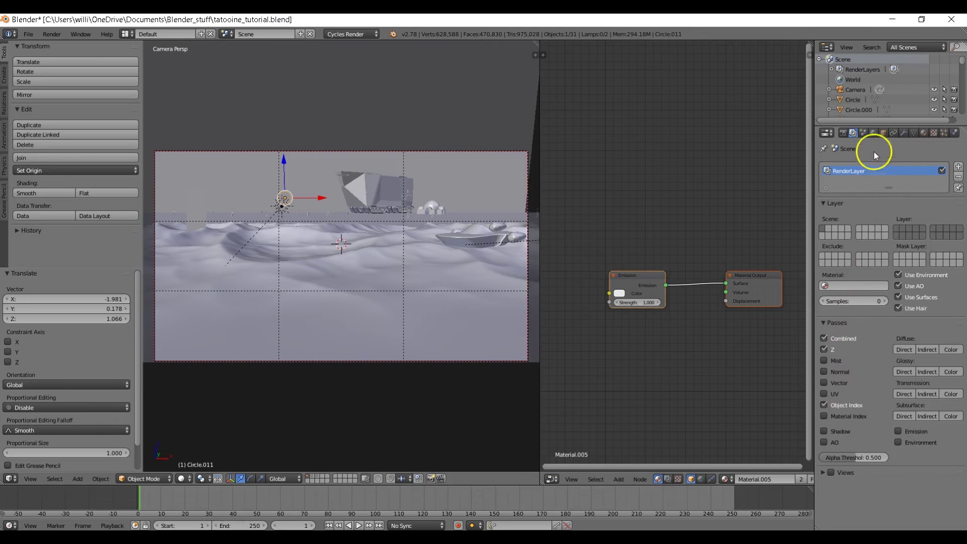
Set the larger sun disc's pass index to 1 and the smaller sun disc's pass index to 2.
click(883, 133)
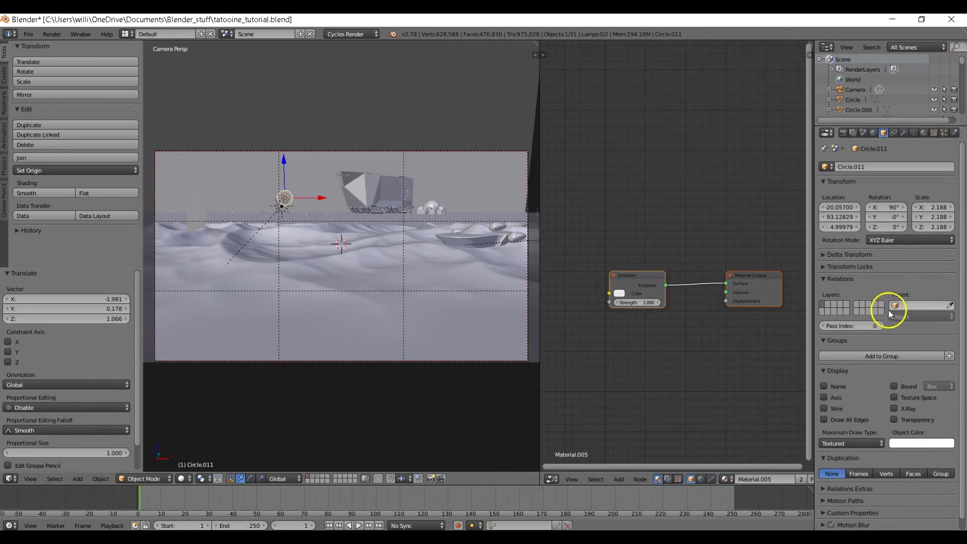
click(882, 326)
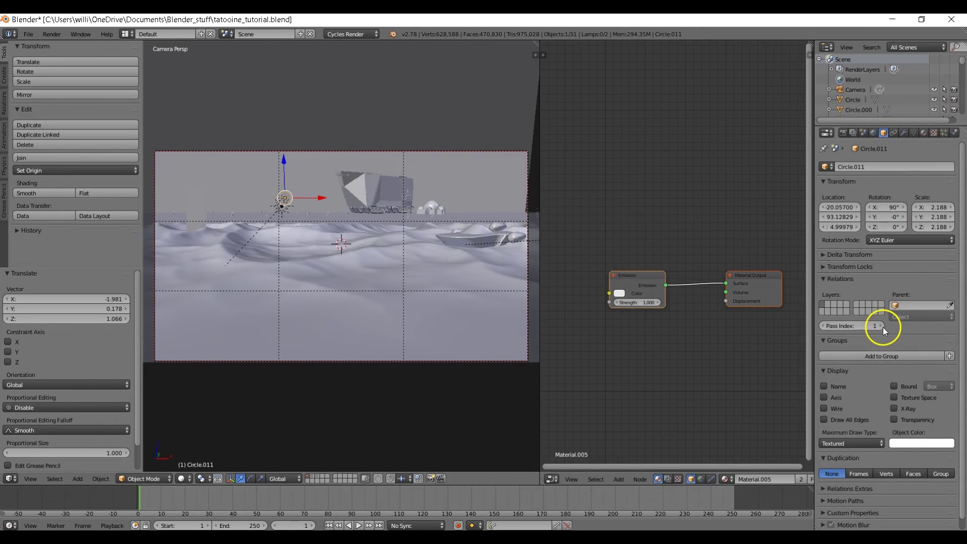
key(z)
right_click(303, 205)
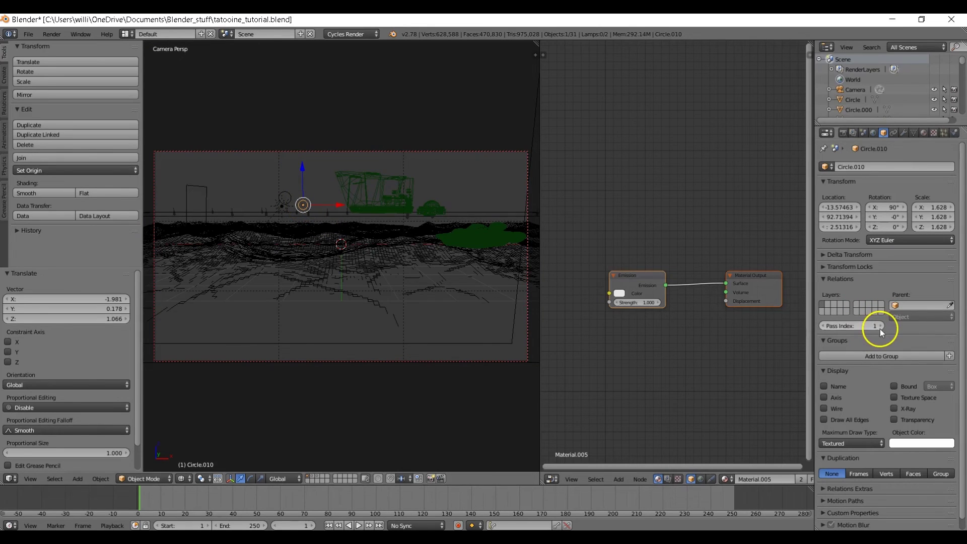
key(shift+z)
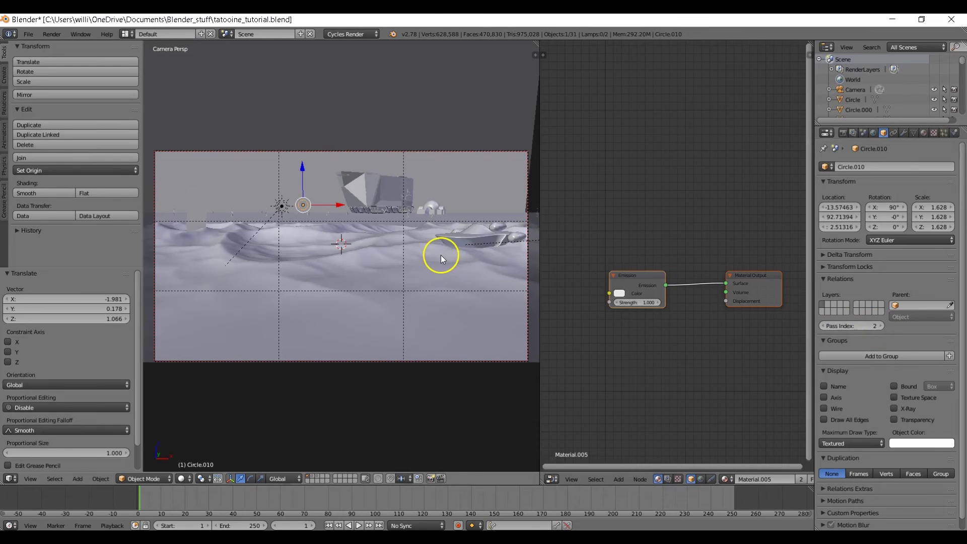
Deselect all objects and save the scene over the existing tatooine_tutorial.blend file.
key(a)
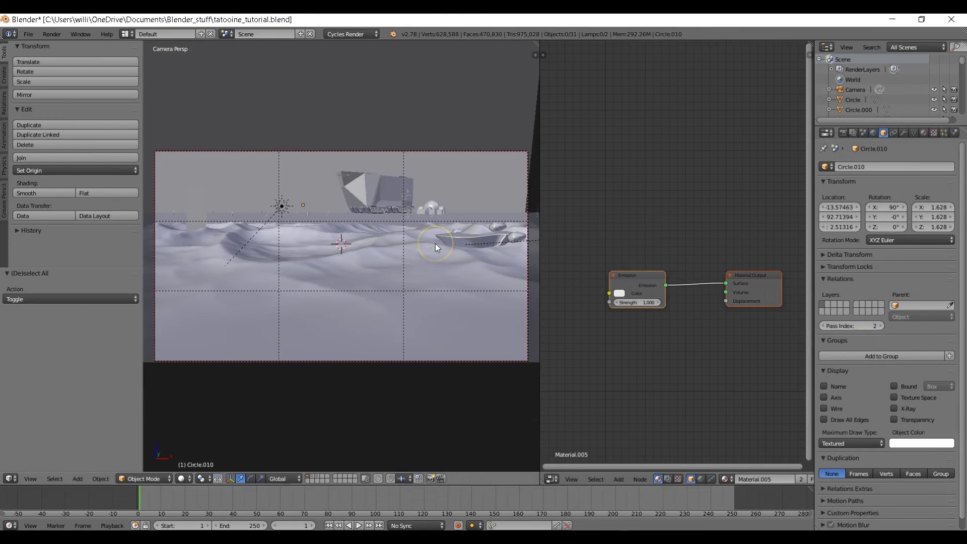
key(ctrl+s)
click(435, 243)
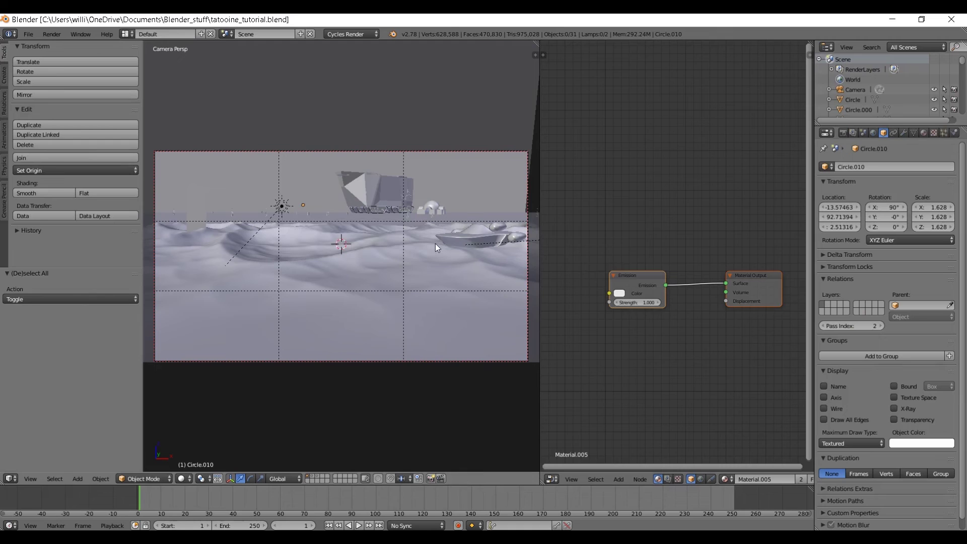
Set the number of render samples to 200.
click(843, 132)
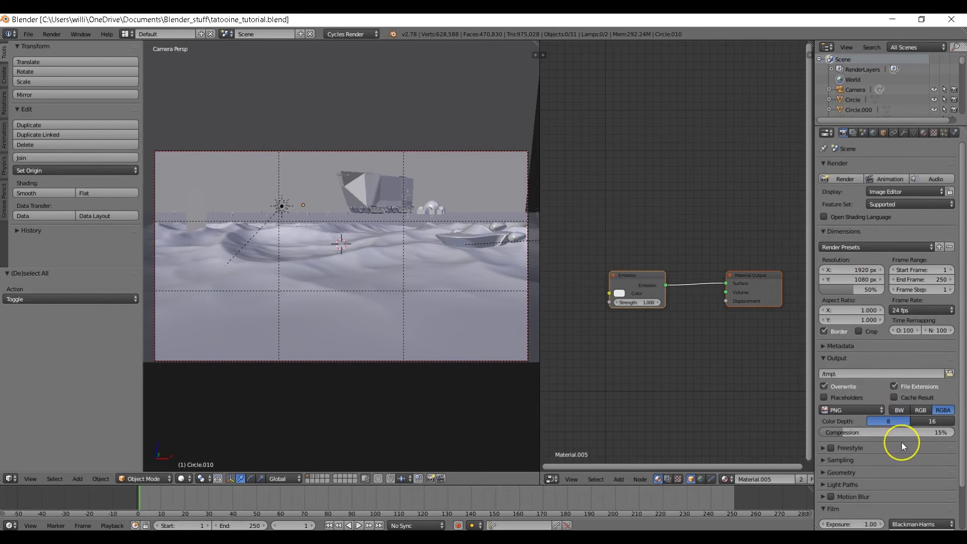
scroll(901, 442, down, 2)
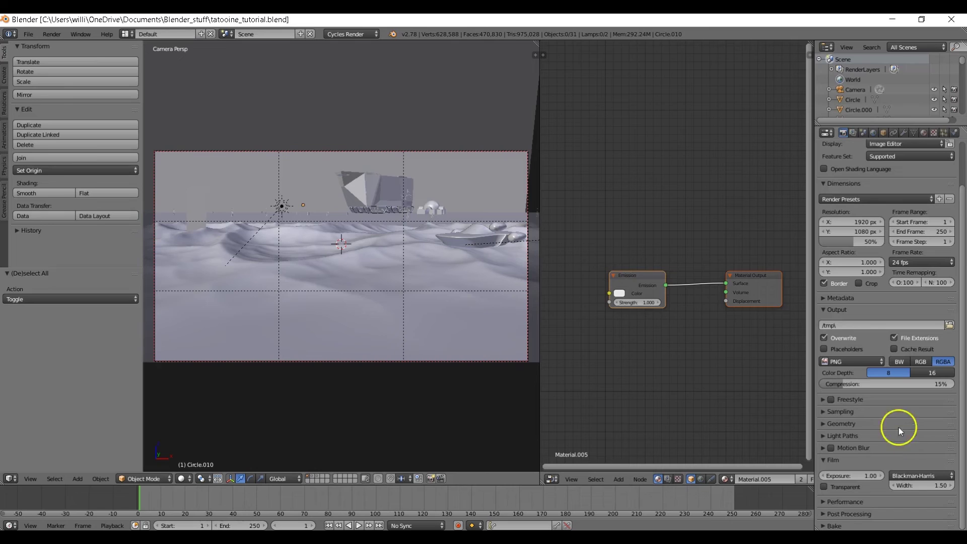
click(840, 411)
click(925, 462)
text(200)
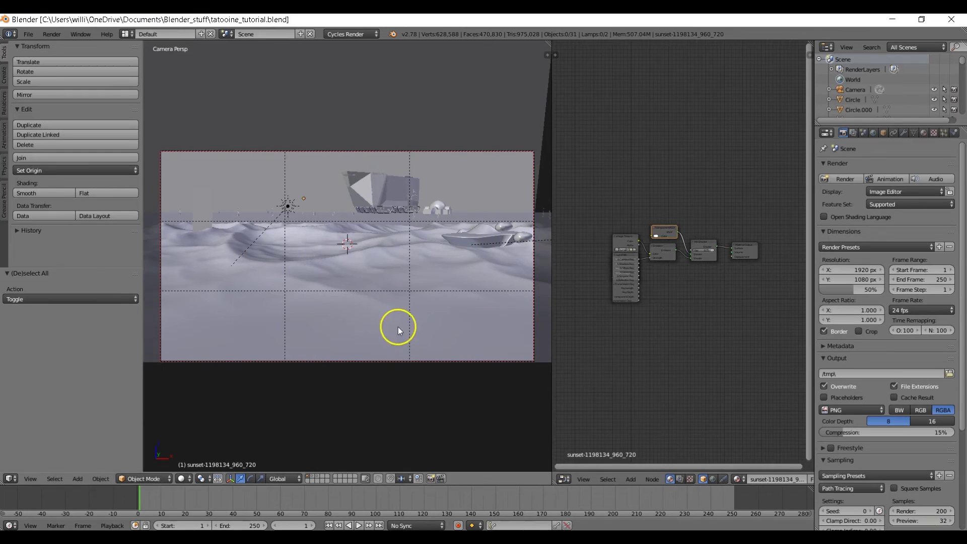
Set the camera's depth-of-field focus object to Luke_Masked and change its aperture type.
click(855, 91)
click(904, 133)
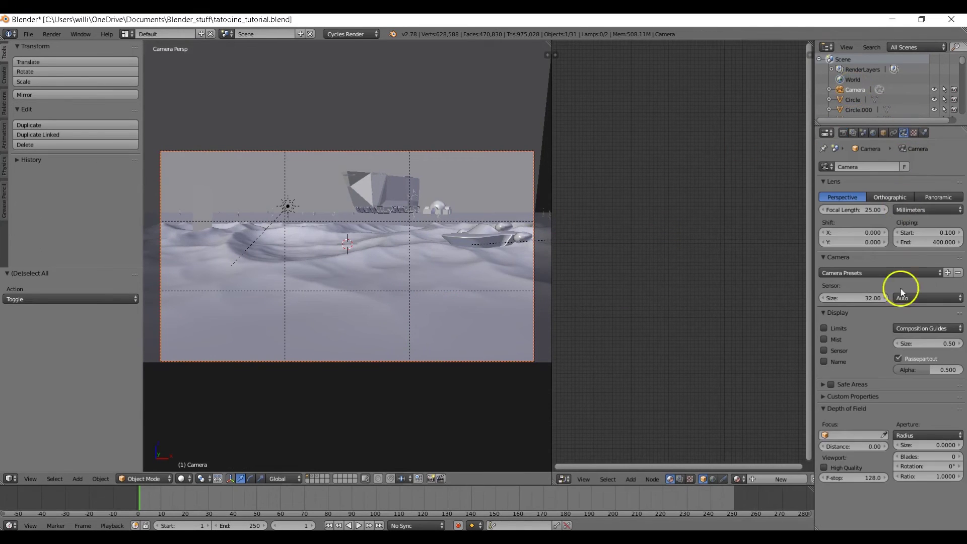
click(855, 434)
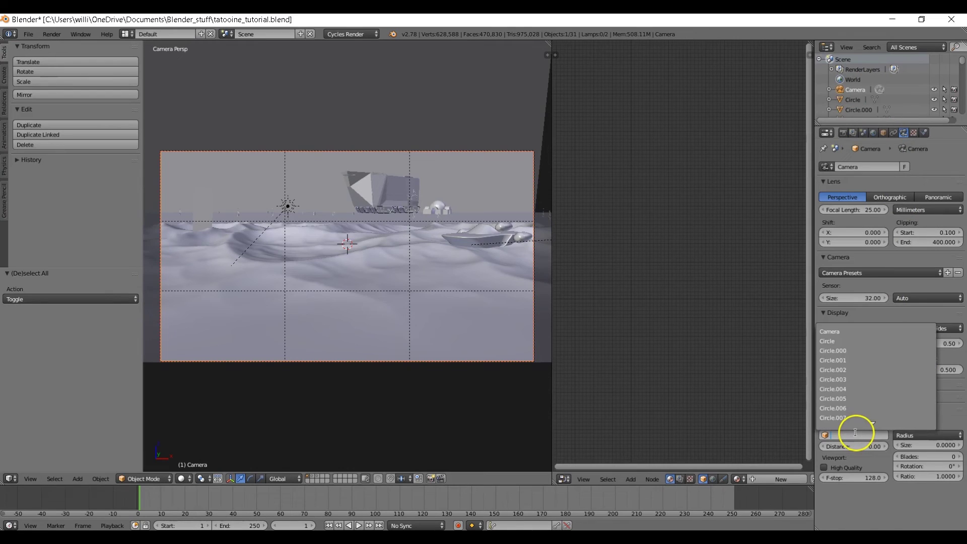
text(lu)
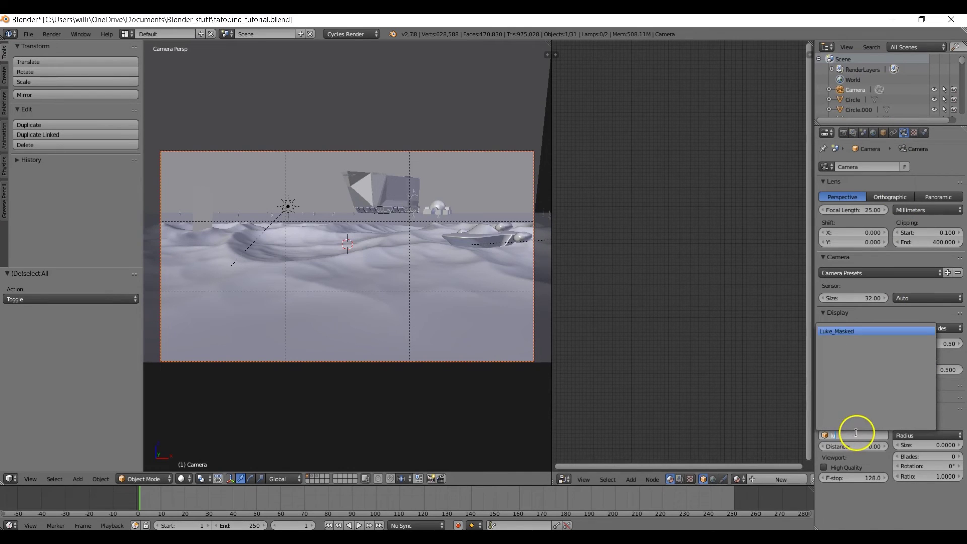
click(842, 331)
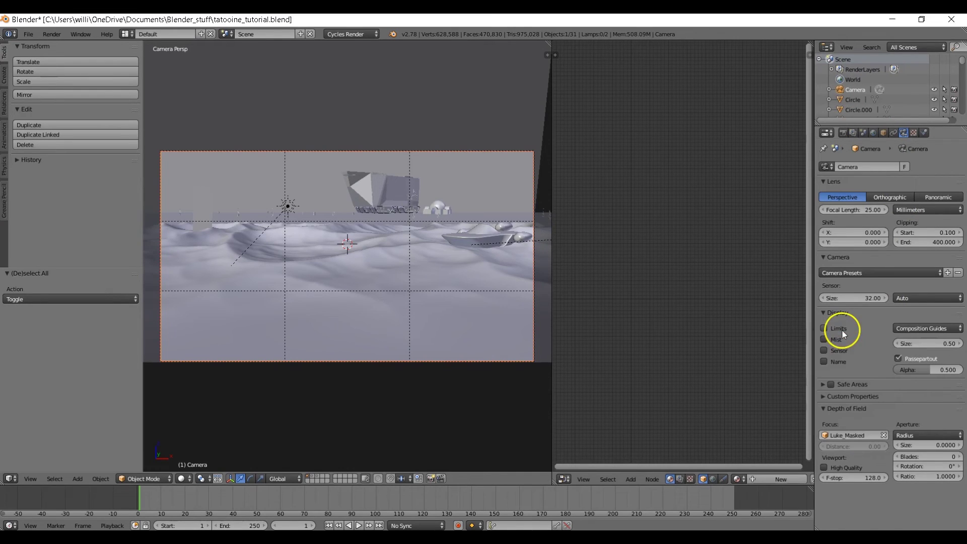
click(929, 431)
click(918, 412)
Render the scene from the camera and switch to the Compositing screen layout.
key(F12)
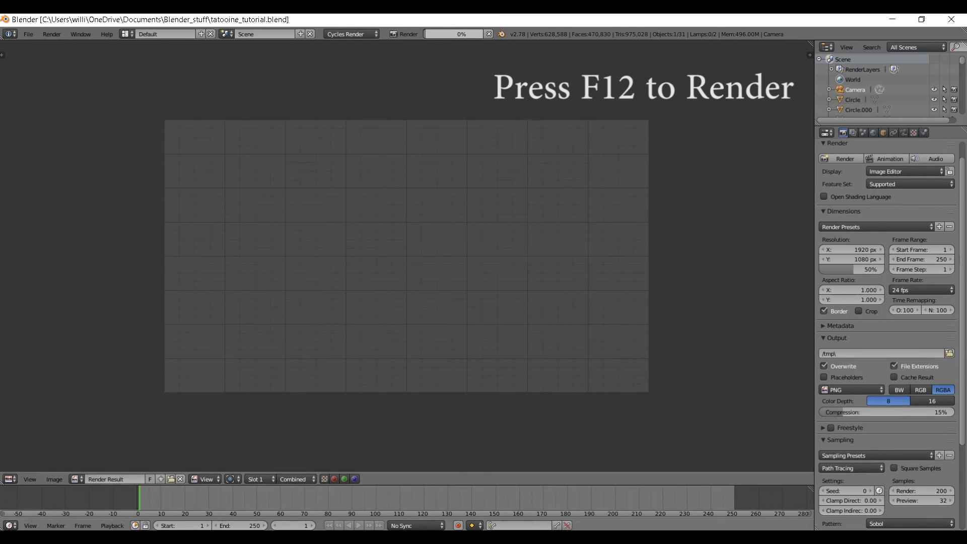
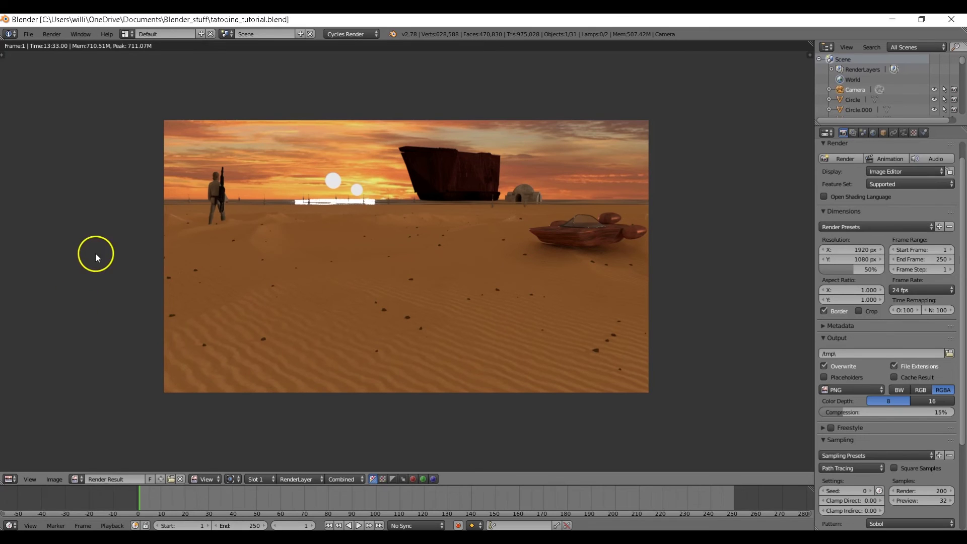
click(125, 34)
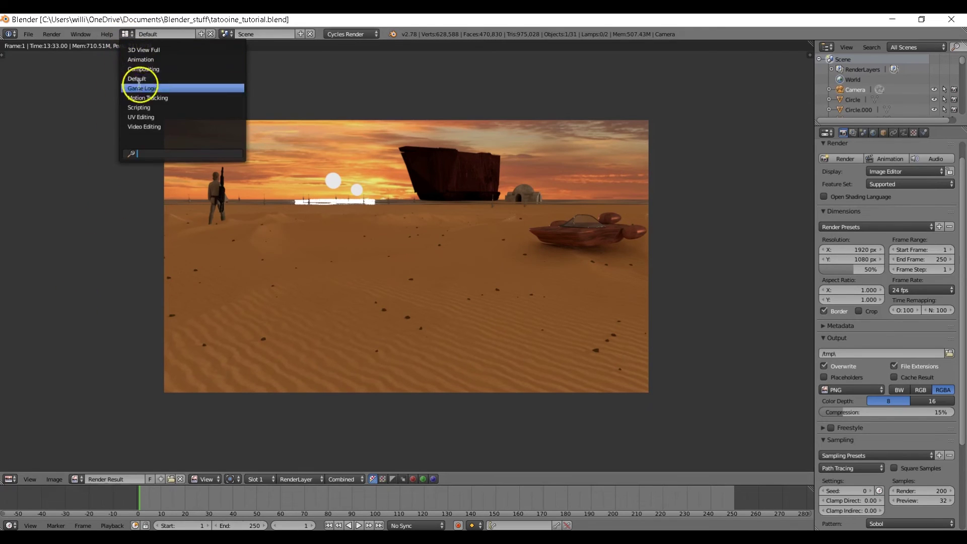
click(147, 69)
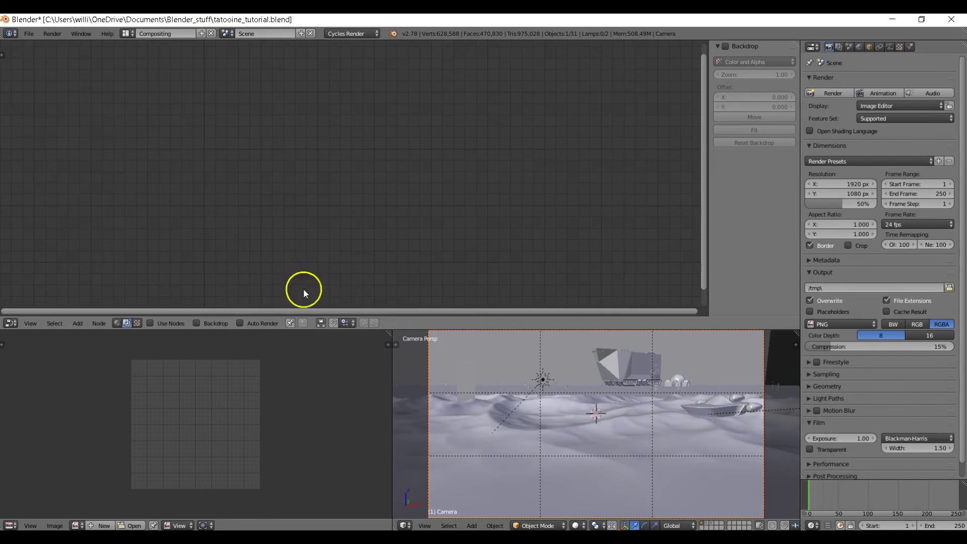
Extend the image editor over the 3D view, hide the node editor's properties region and display the Render Result.
drag(389, 331, 762, 225)
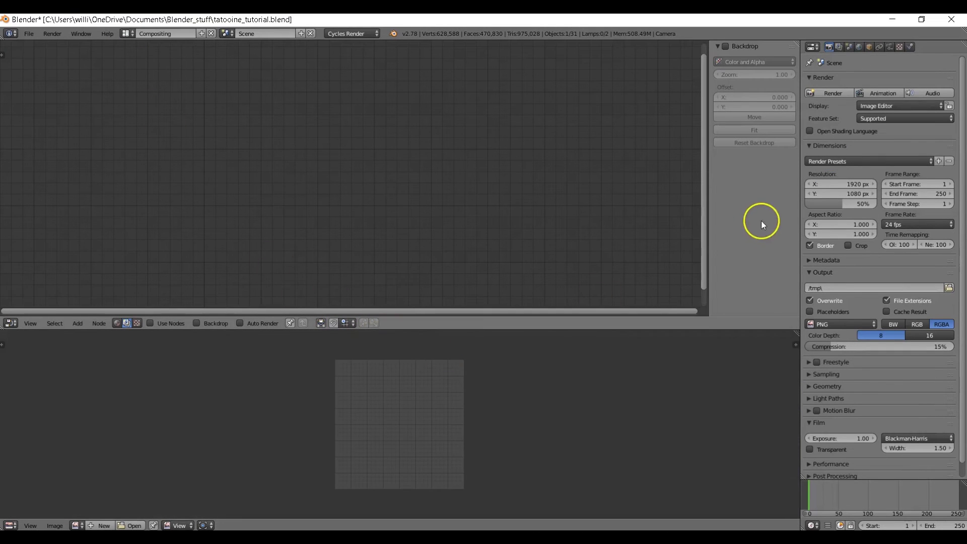
key(n)
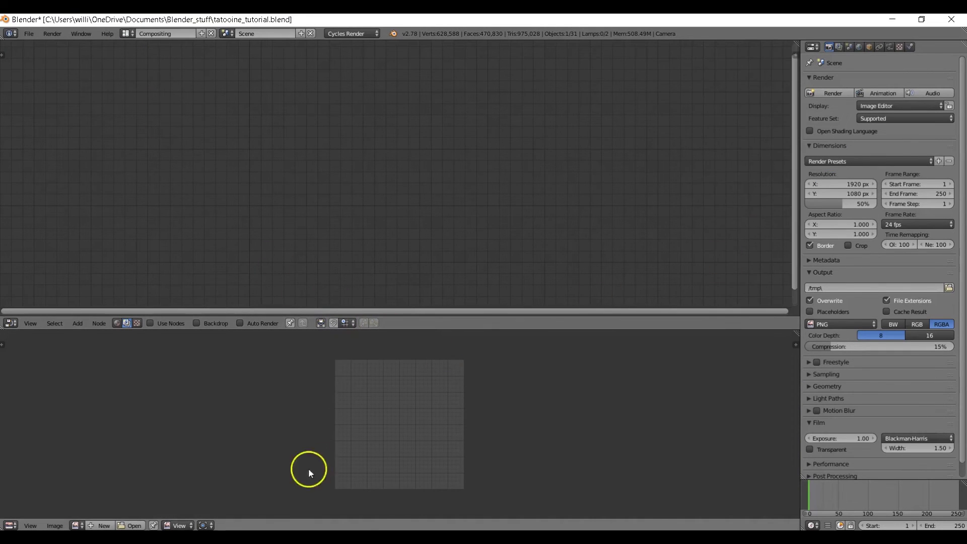
click(77, 525)
click(100, 444)
scroll(308, 431, down, 4)
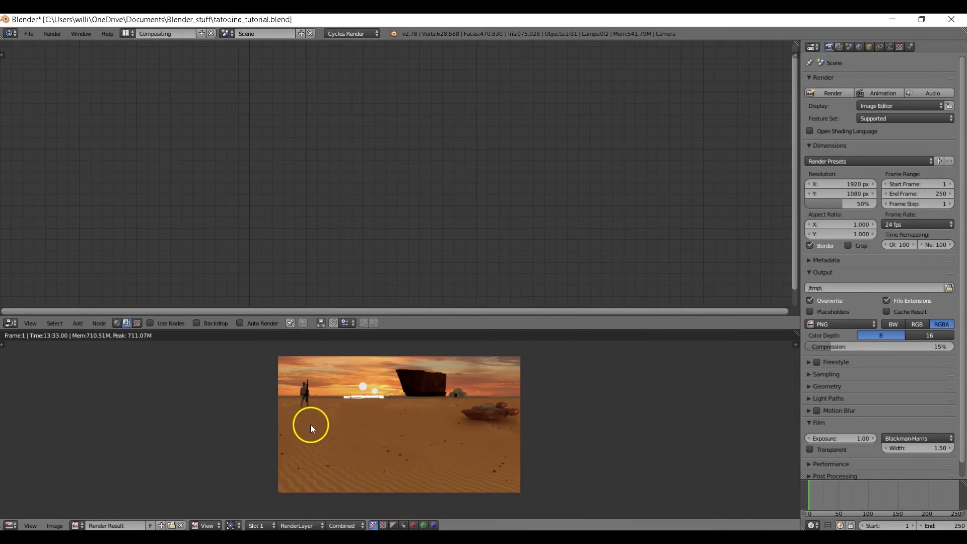
Enable compositing nodes with the backdrop and enlarge the node editor's area.
click(166, 323)
click(202, 324)
drag(527, 330, 538, 379)
scroll(561, 446, down, 2)
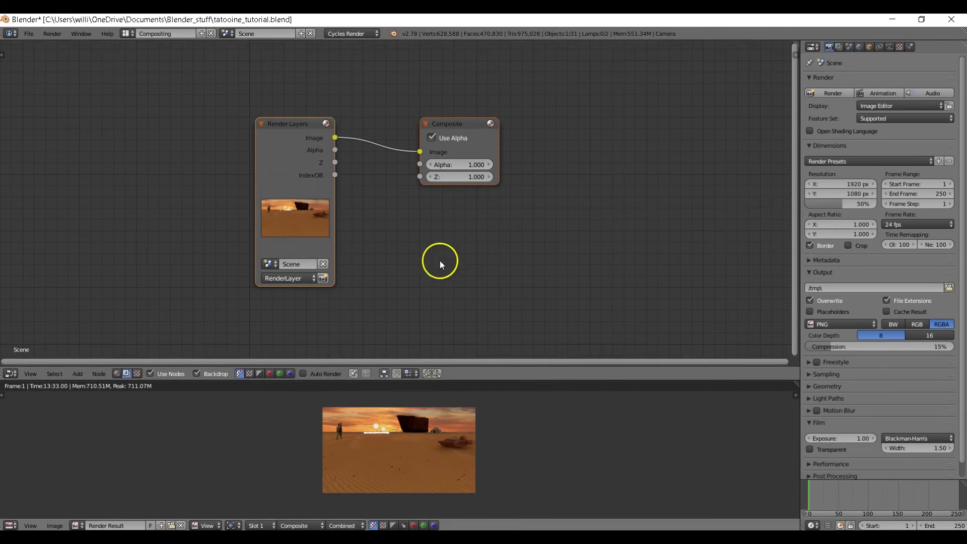
scroll(506, 420, up, 1)
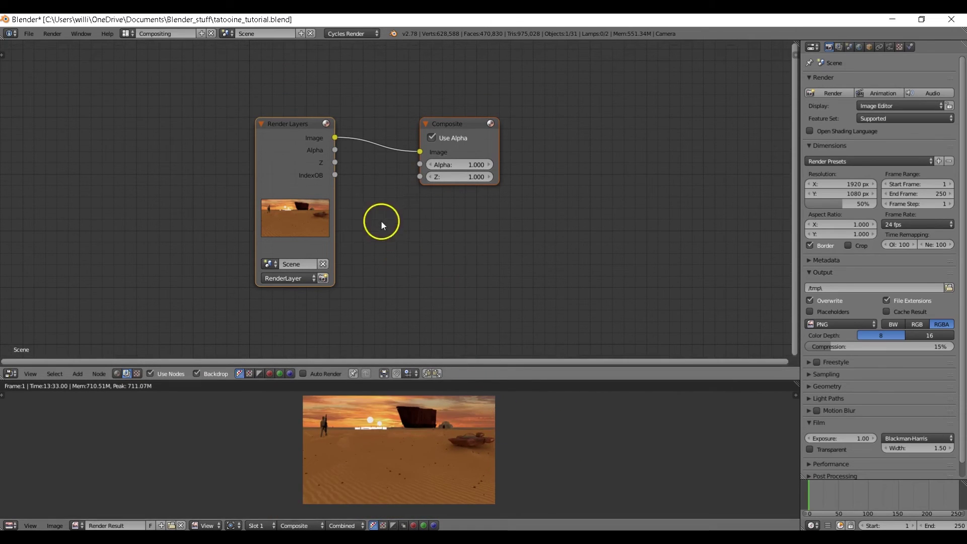
Spread the Render Layers and Composite nodes apart and place a Viewer node, fed by the rendered image, below Composite.
middle_drag(427, 237, 430, 274)
drag(282, 191, 108, 155)
drag(455, 156, 713, 113)
ctrl+shift+click(120, 160)
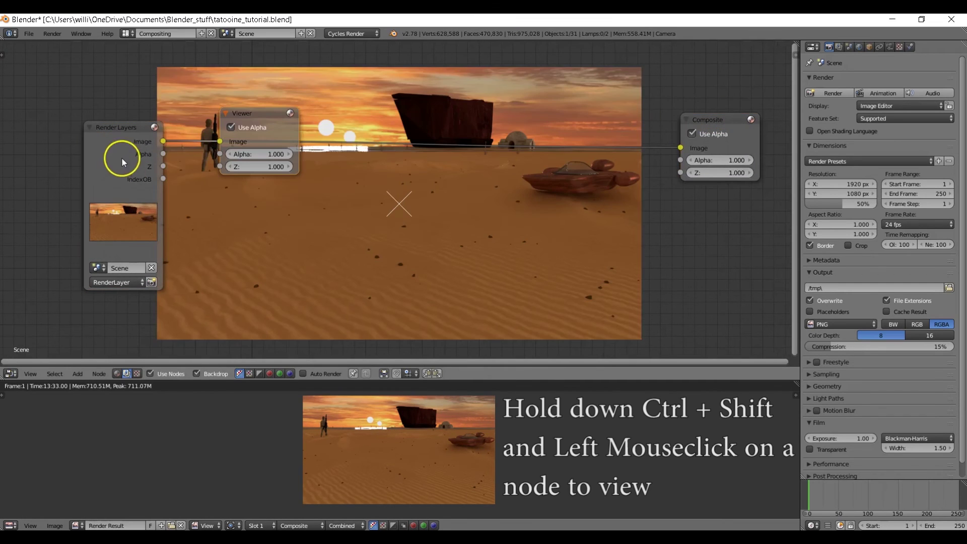
drag(242, 110, 696, 197)
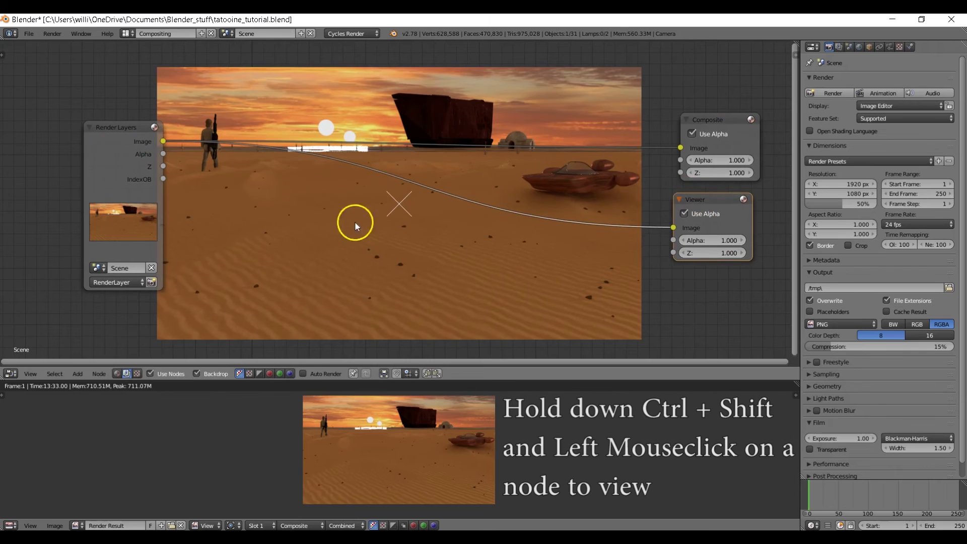
Add a Map Value node fed by the Render Layers' Z output and preview it through the Viewer.
key(shift+a)
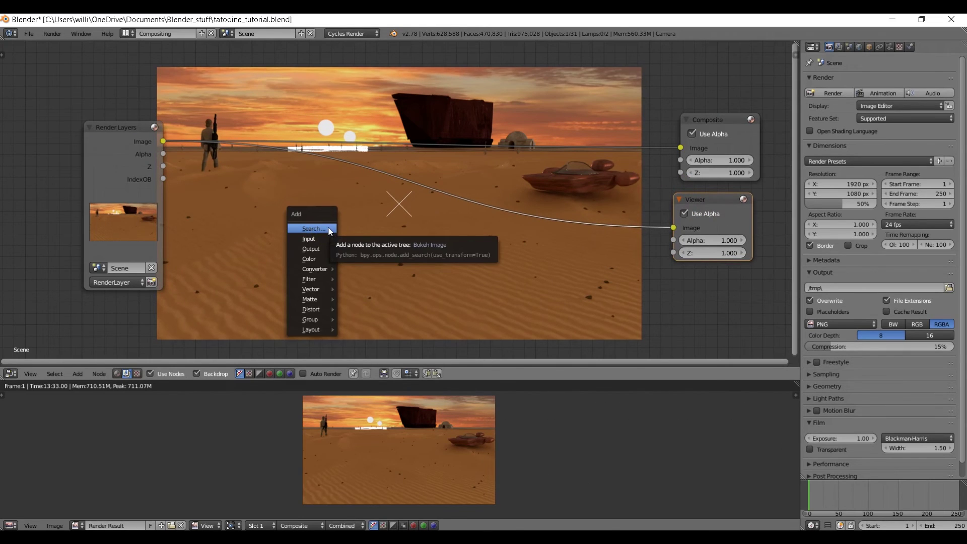
click(321, 260)
mouse_move(318, 288)
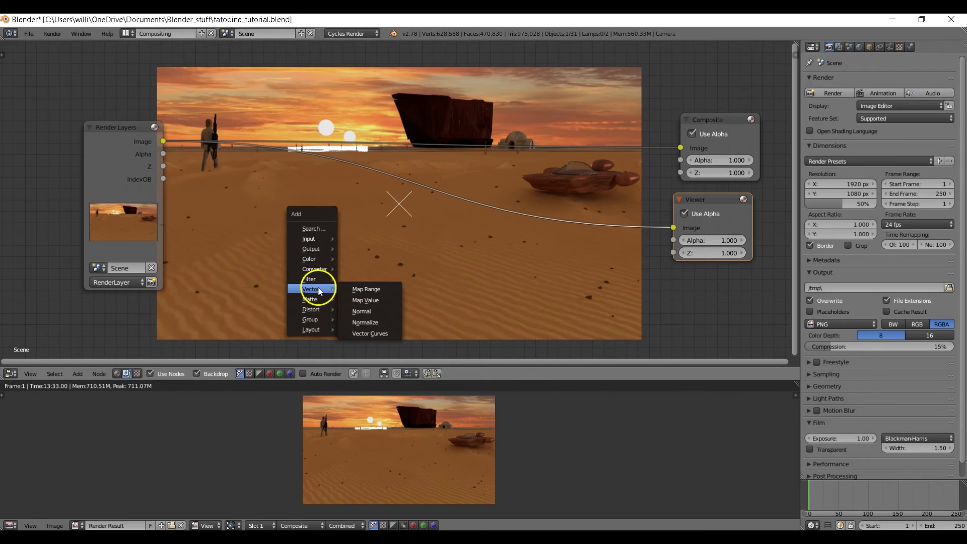
click(372, 302)
click(310, 189)
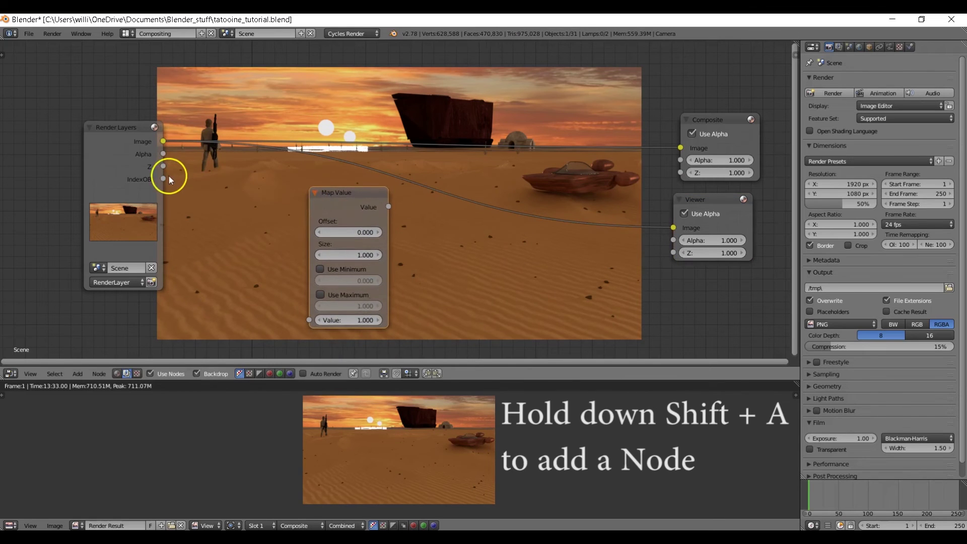
drag(165, 169, 307, 320)
ctrl+shift+click(355, 192)
Set the Map Value node's size to 0.01 and offset to -20, with both minimum and maximum limits enabled.
click(361, 257)
text(.01)
key(Return)
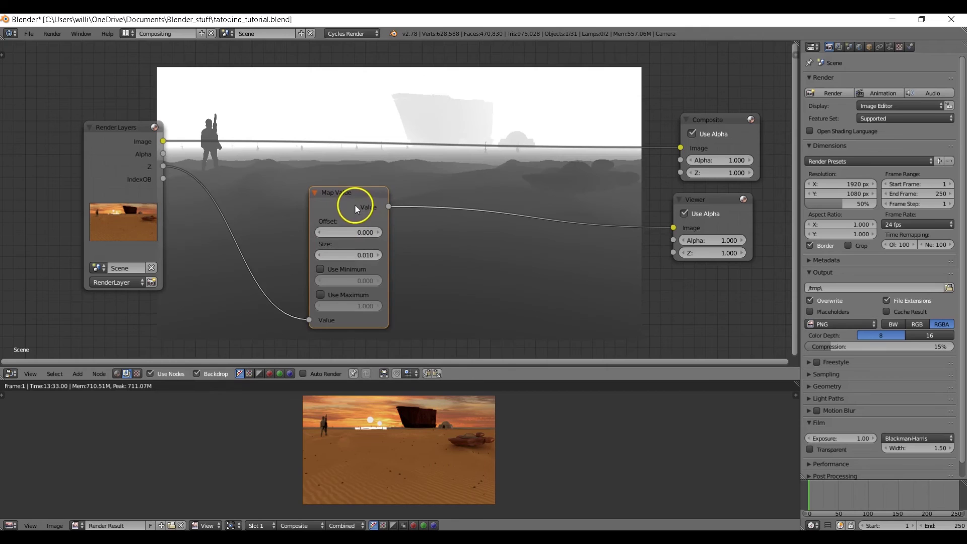
click(353, 270)
click(347, 295)
click(363, 234)
text(-20)
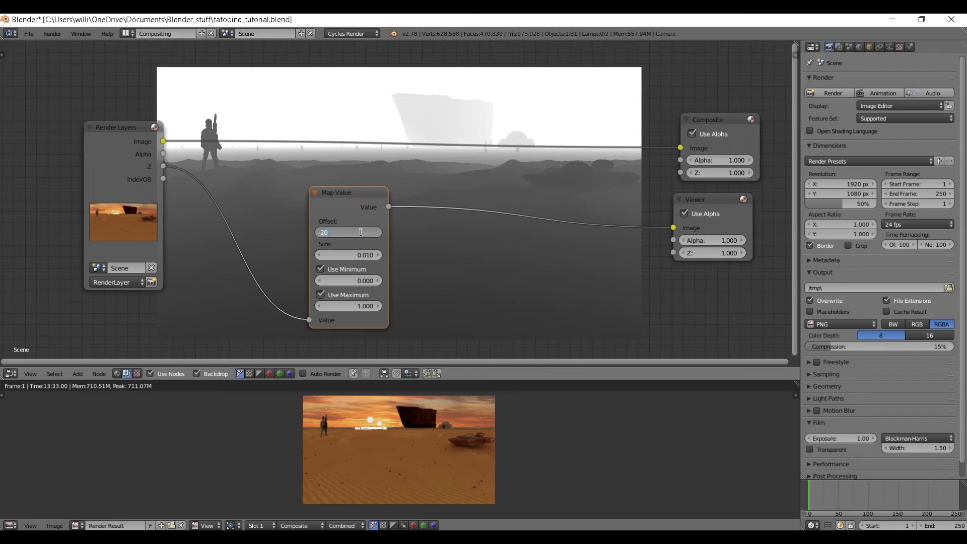
key(Return)
click(416, 244)
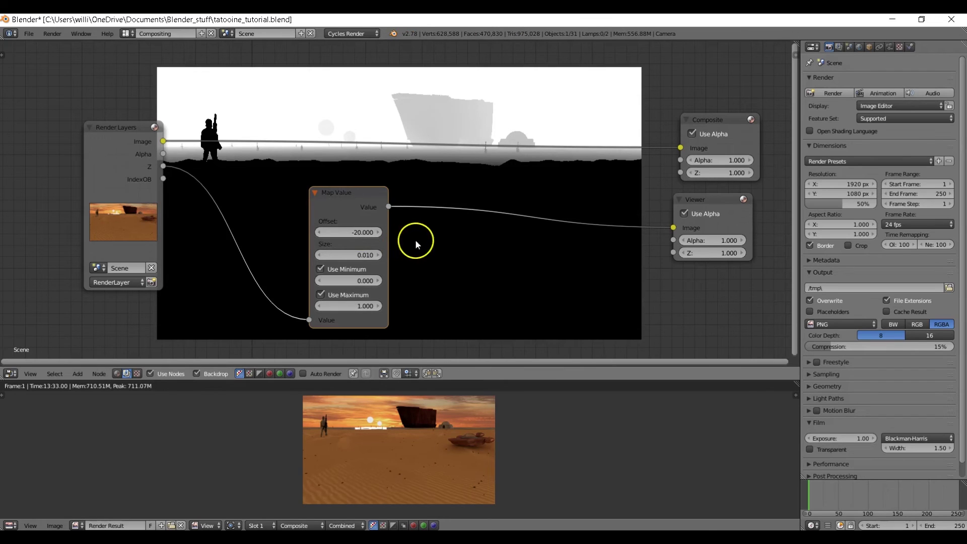
Add a Screen-mode Mix node before the Viewer, with Map Value driving its factor and the rendered image in its first image input.
key(shift+a)
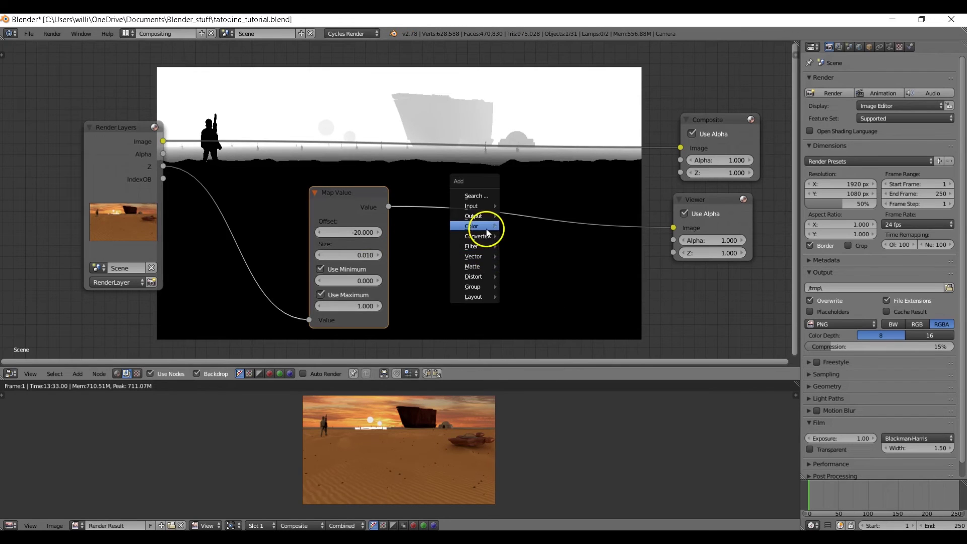
mouse_move(486, 228)
click(521, 315)
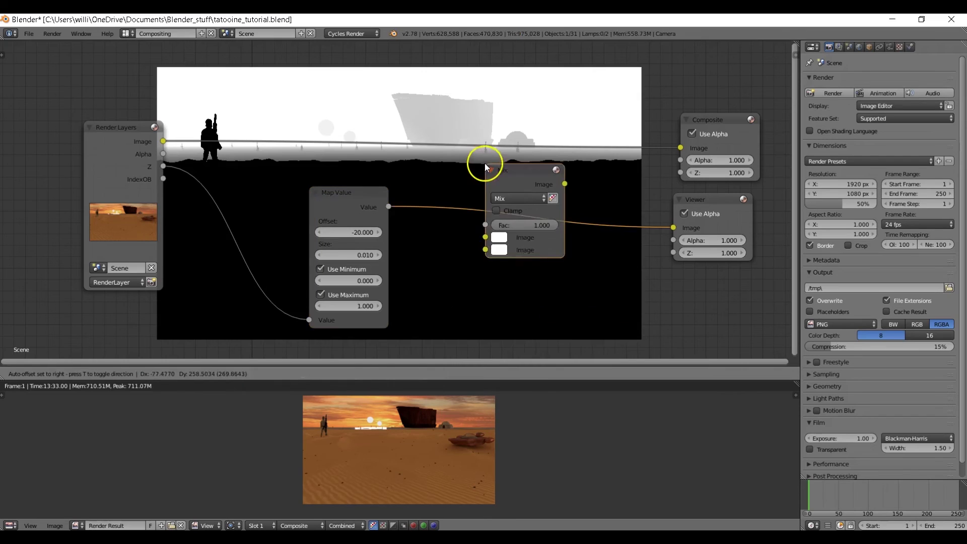
click(498, 177)
click(508, 197)
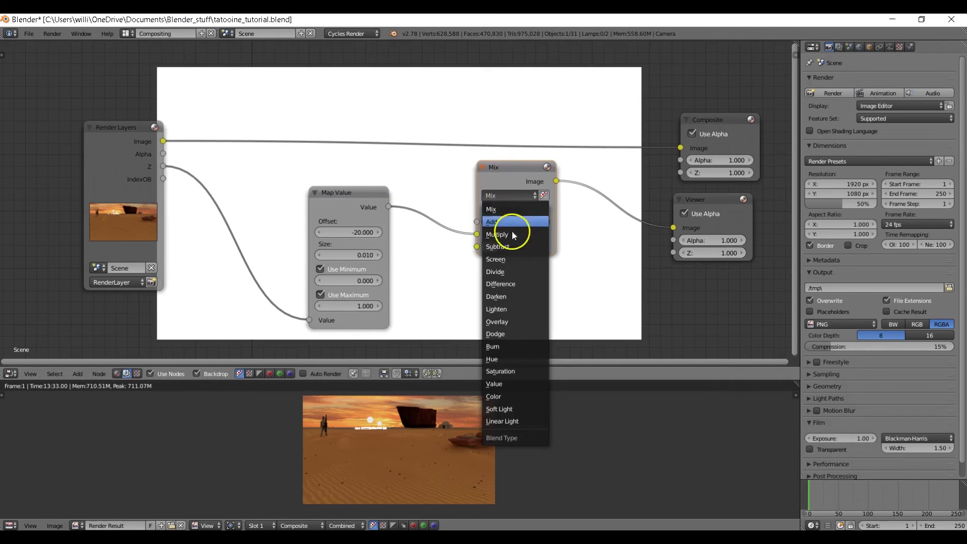
click(509, 258)
mouse_move(479, 234)
mouse_down()
mouse_move(461, 231)
mouse_move(477, 223)
mouse_up()
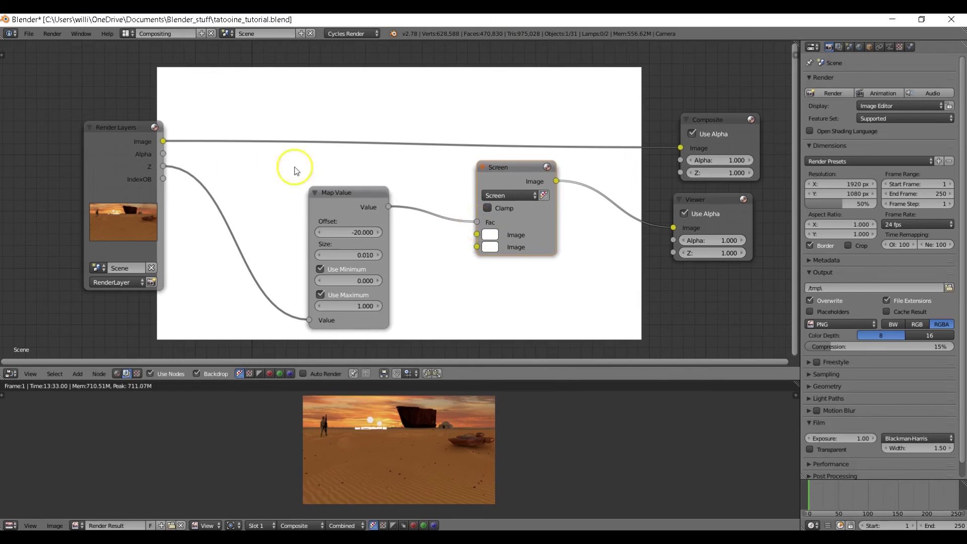
drag(163, 142, 477, 234)
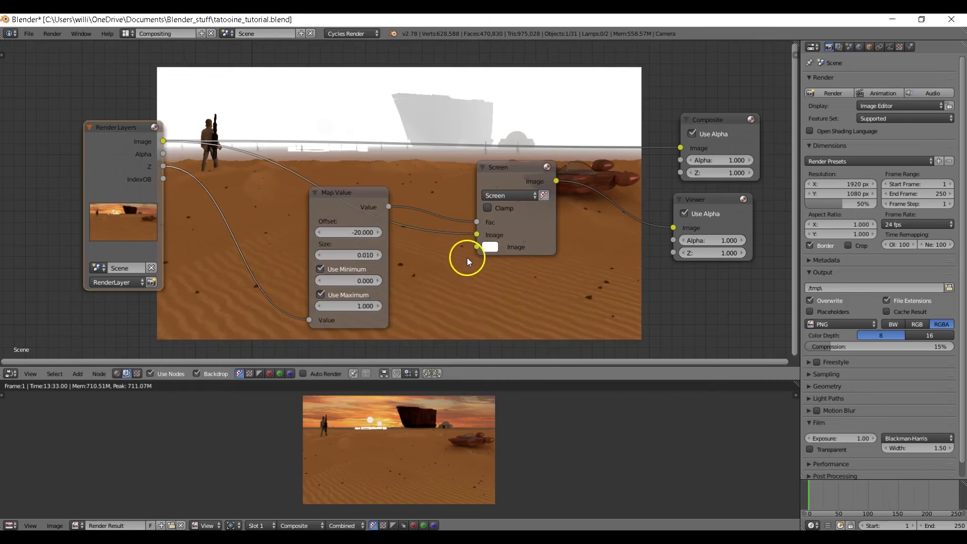
Set the Screen node's second image color to a dark, slightly warm grey.
click(495, 249)
drag(579, 95, 583, 149)
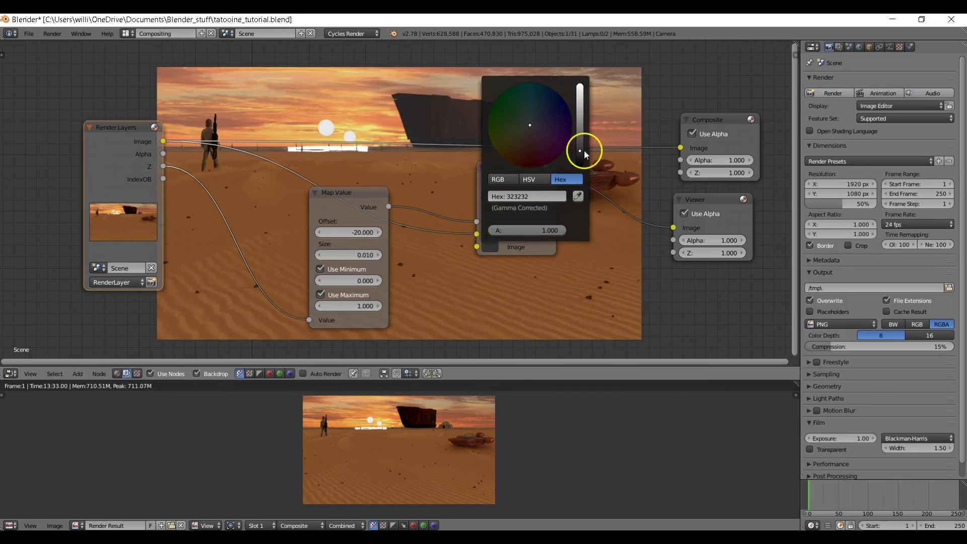
drag(530, 124, 524, 132)
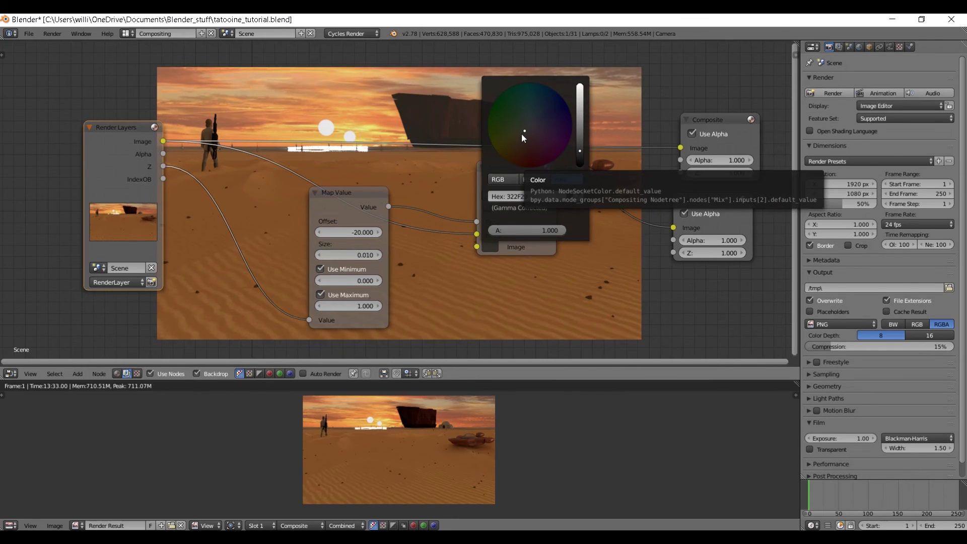
click(521, 133)
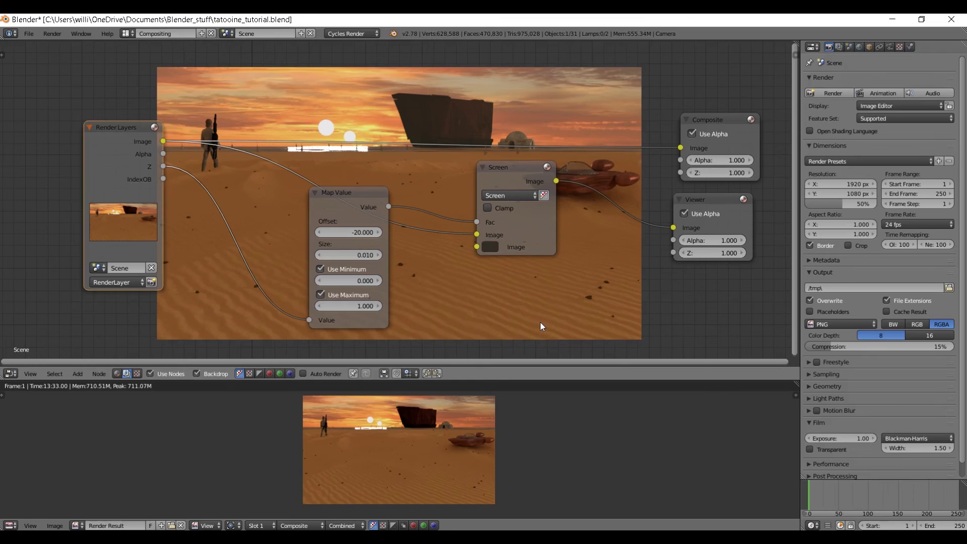
Add an ID Mask node fed by the IndexOB pass, preview it through the Viewer and set its index to 1.
scroll(527, 314, down, 2)
middle_drag(509, 313, 496, 242)
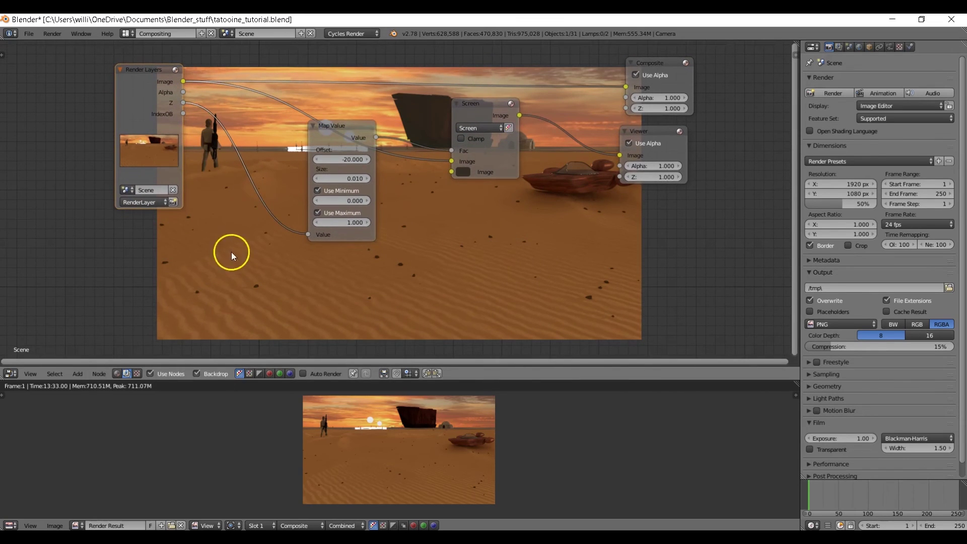
key(shift+a)
mouse_move(236, 271)
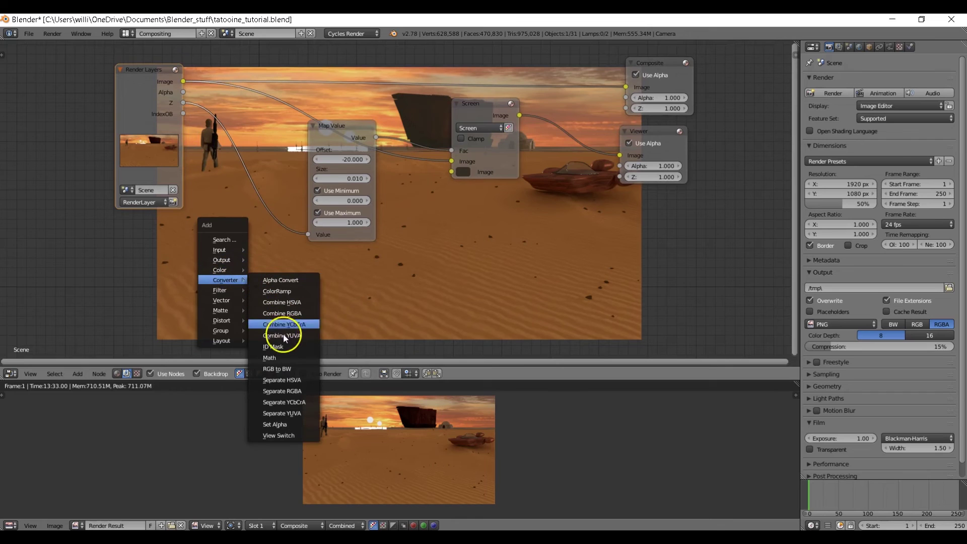
click(280, 344)
click(264, 269)
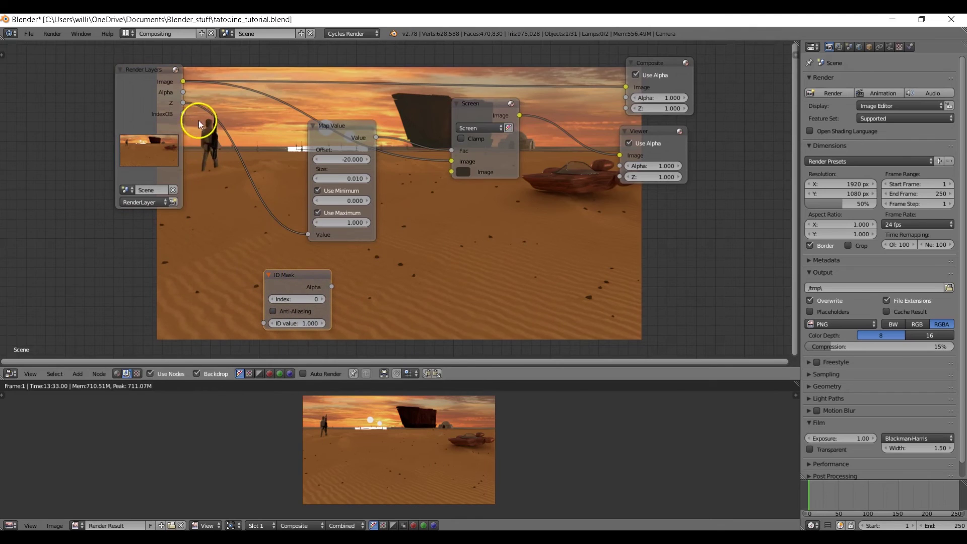
drag(184, 114, 263, 323)
ctrl+shift+click(292, 279)
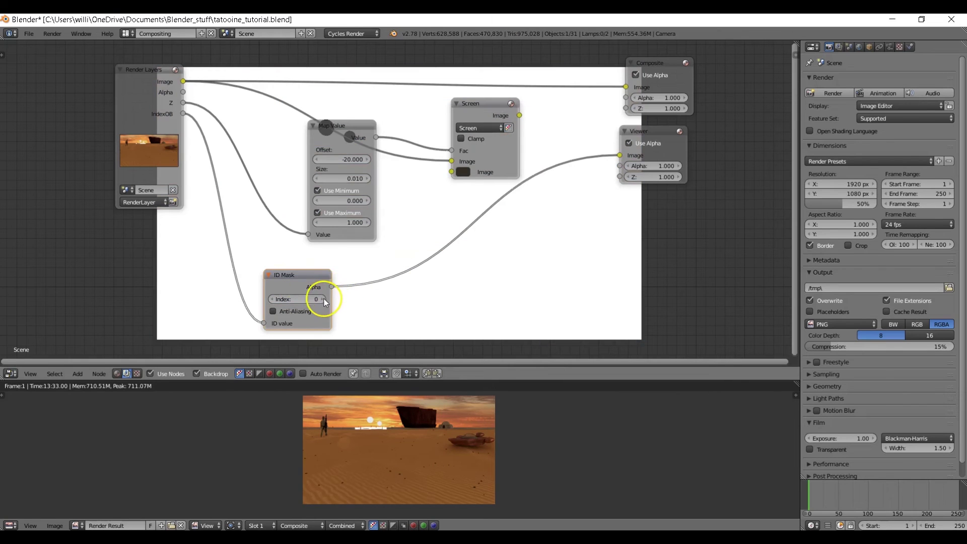
click(322, 299)
Insert a Blur node between the ID Mask and the Viewer and set its filter type to Fast Gaussian.
ctrl+scroll(341, 250, right, 4)
shift+scroll(323, 217, down, 4)
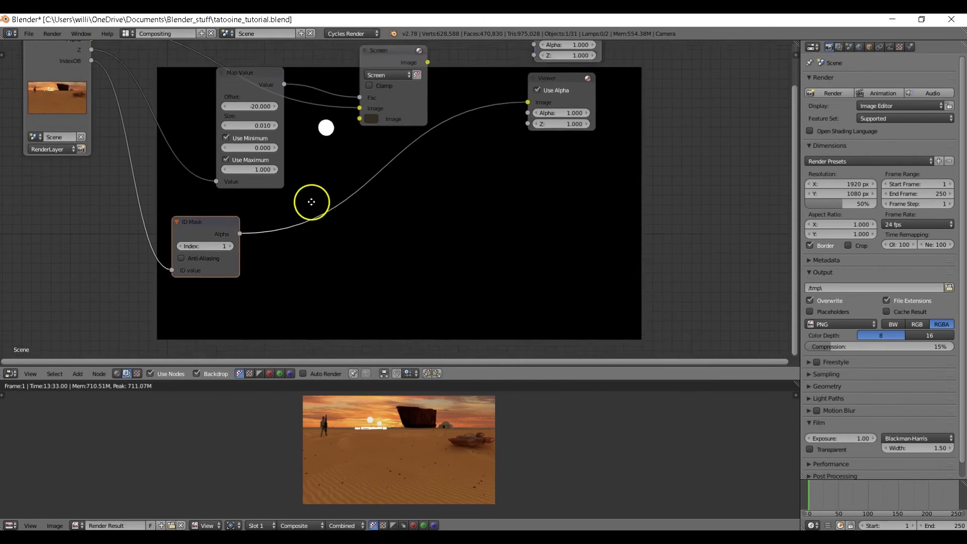
key(shift+a)
mouse_move(305, 246)
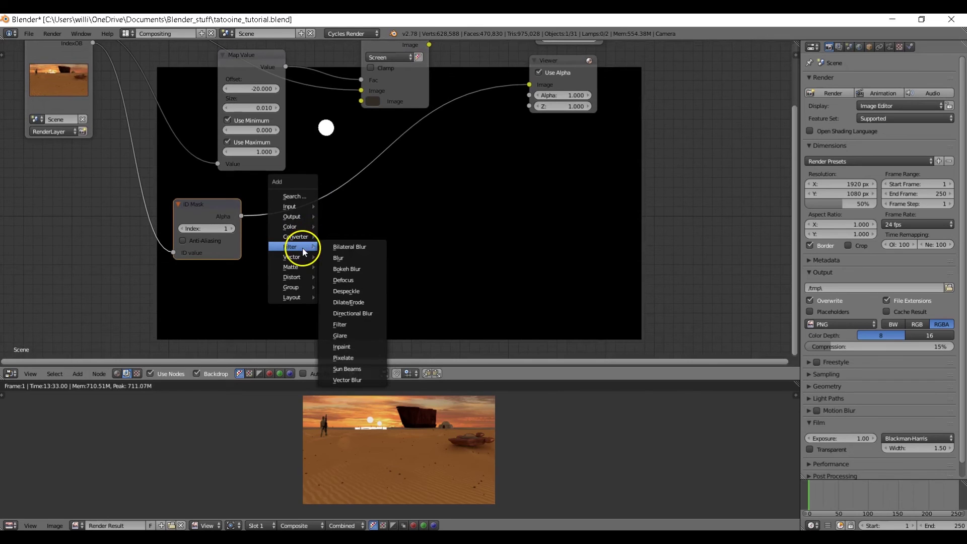
click(338, 257)
click(302, 198)
click(329, 228)
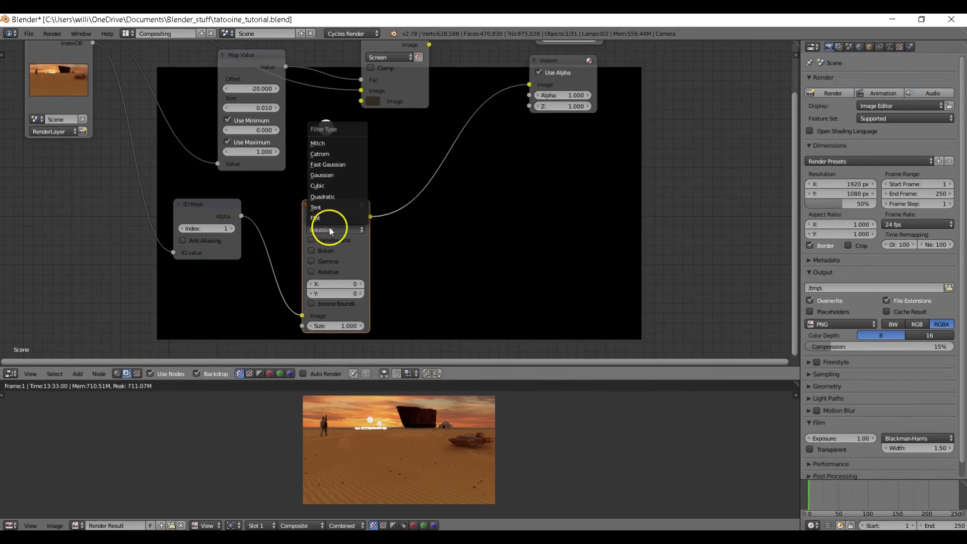
click(334, 164)
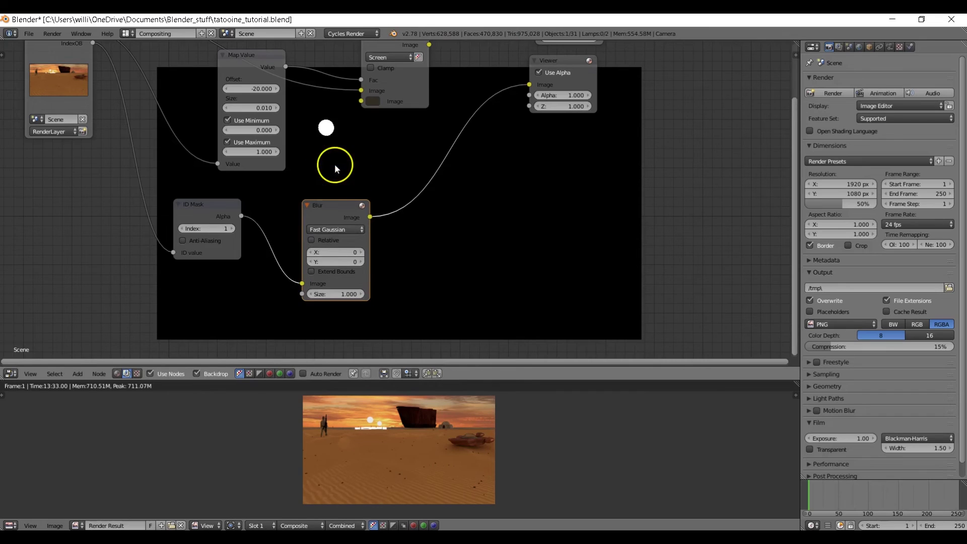
Make the Blur node relative with Y aspect correction and set its X and Y sizes to 1%.
click(327, 240)
click(336, 262)
click(339, 274)
text(1)
key(Return)
click(341, 285)
text(1)
key(Return)
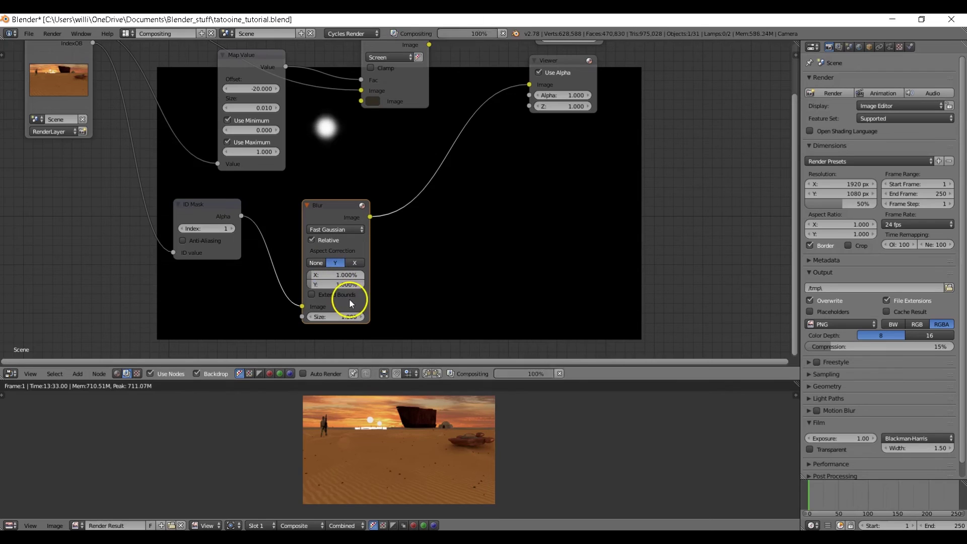
Add a Glare node below the Blur, feed it from the ID Mask, set 5 iterations and preview it through the Viewer.
middle_drag(400, 320, 330, 237)
key(shift+a)
mouse_move(259, 283)
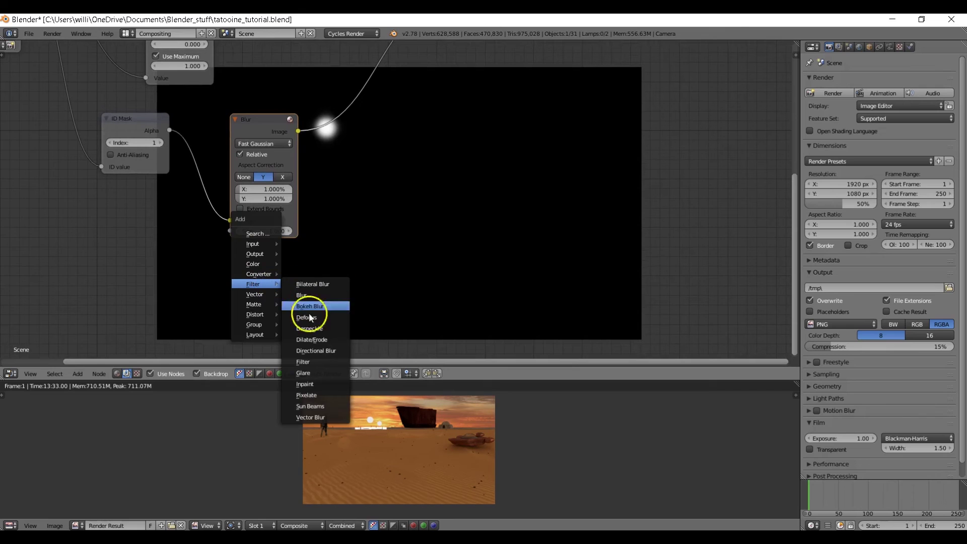
click(308, 373)
click(231, 245)
middle_drag(328, 261, 337, 221)
drag(166, 75, 223, 310)
click(278, 232)
click(278, 231)
ctrl+shift+click(262, 190)
Set the Glare node to 10 streaks with a threshold of 0.
click(271, 275)
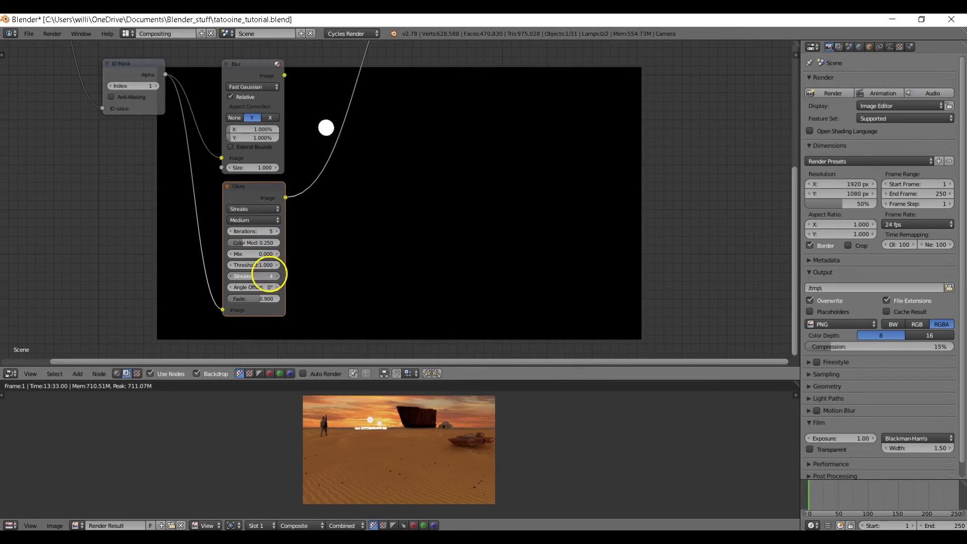
text(10)
key(Return)
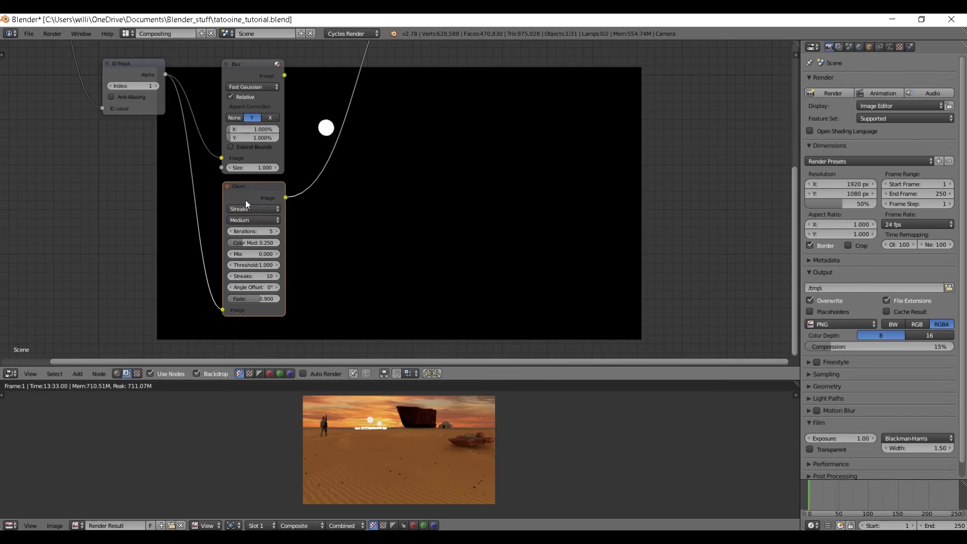
drag(262, 265, 82, 271)
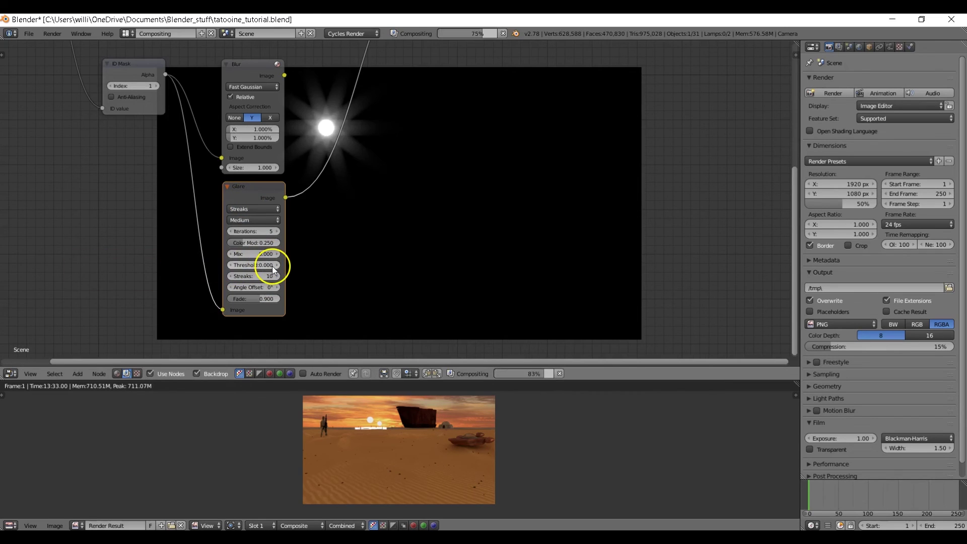
Try a fade of 0.75 on the streaks Glare node.
click(270, 305)
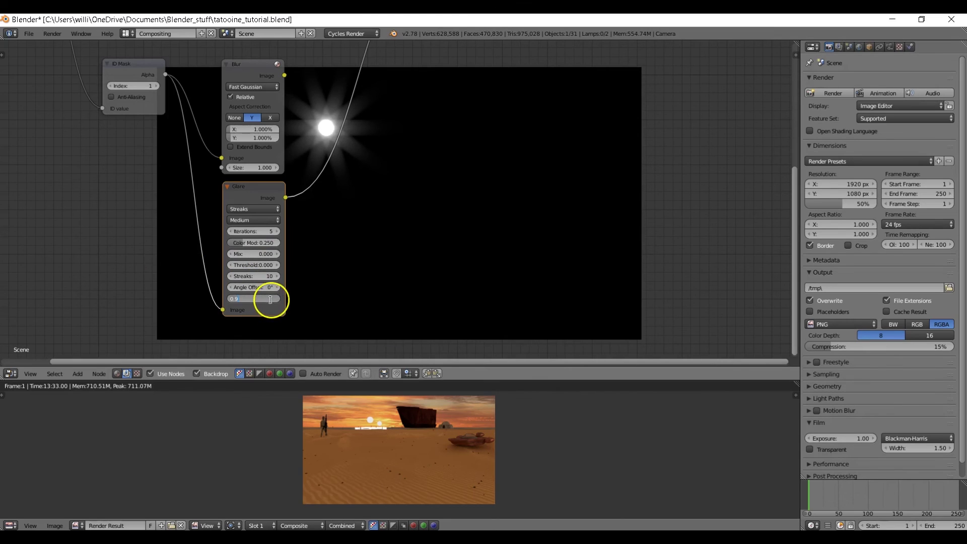
key(BackSpace)
text(.75)
key(Return)
Set the streaks Glare node's fade to 0.91 and its mix to 1.
click(273, 299)
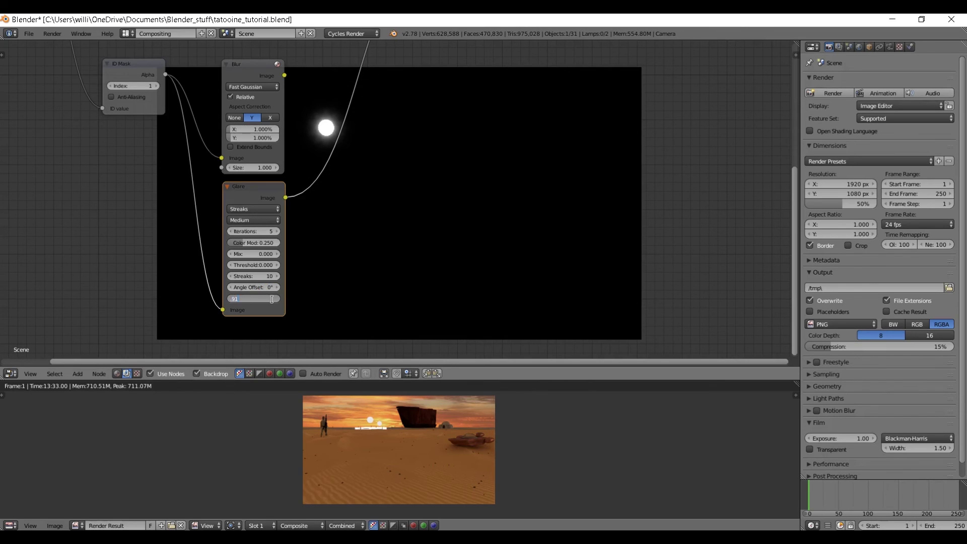
text(.91)
key(Return)
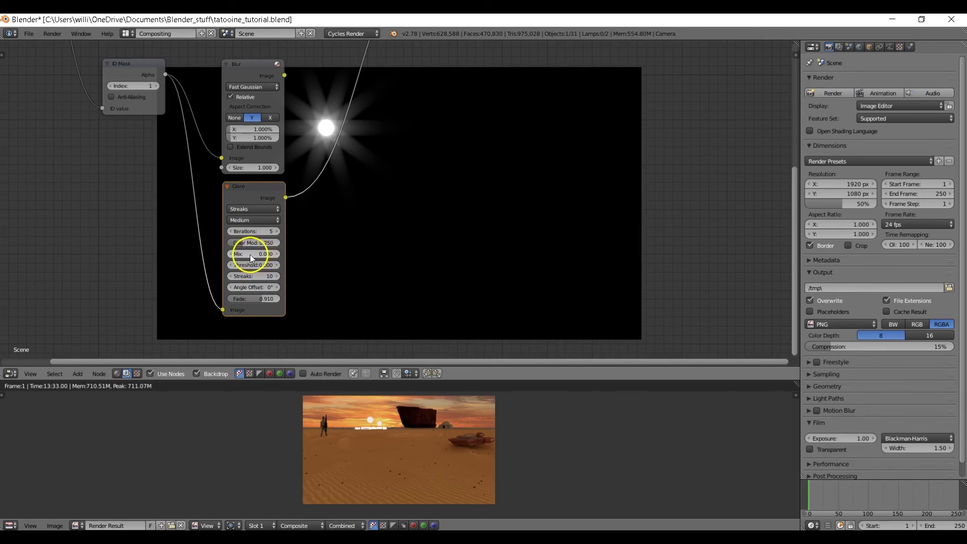
drag(250, 255, 338, 267)
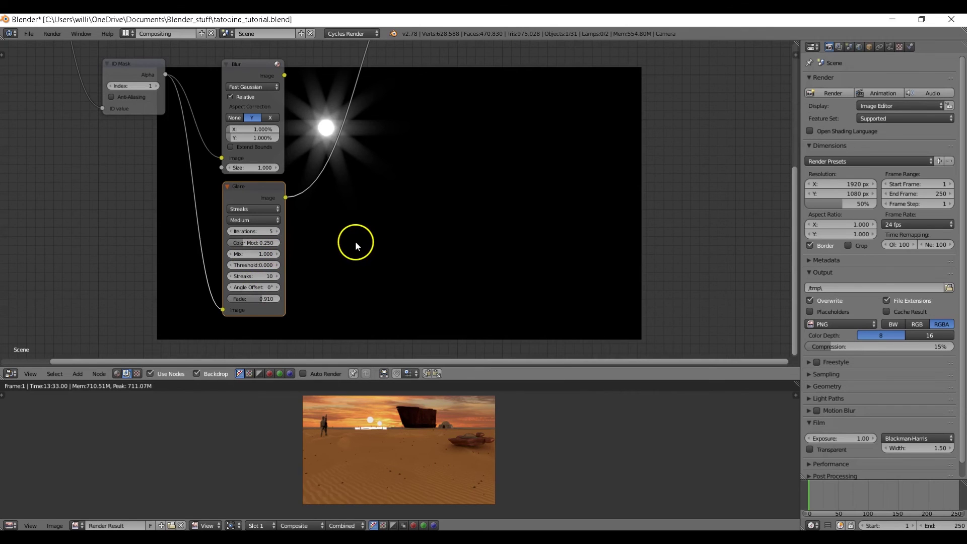
Combine the Blur and Glare outputs in a new Mix node with the Add blend type, placed before the Viewer.
middle_drag(409, 211, 366, 238)
key(shift+a)
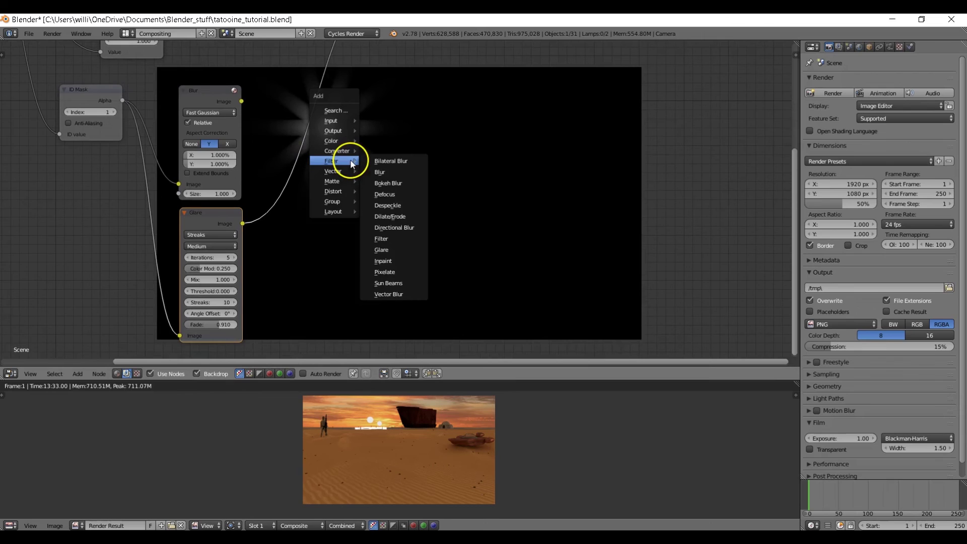
mouse_move(332, 146)
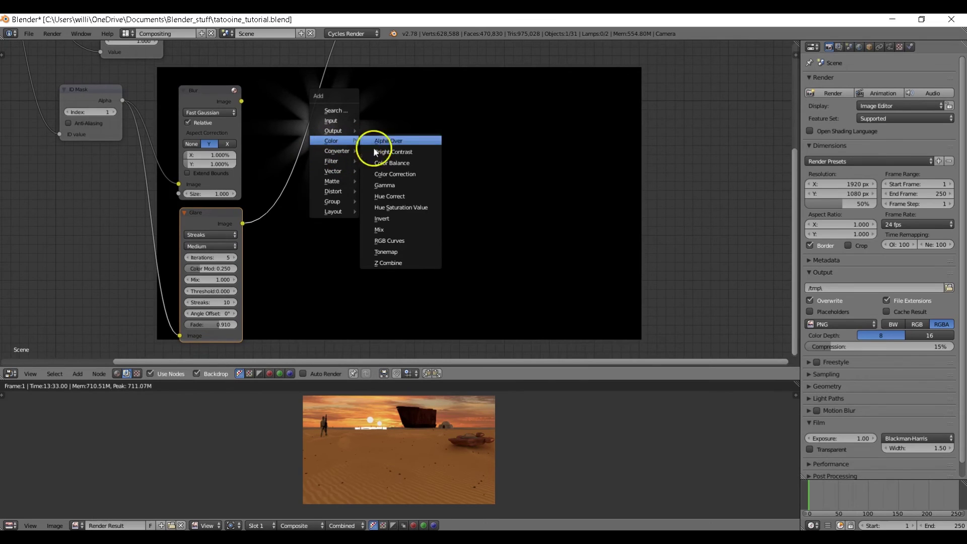
click(390, 222)
click(293, 106)
drag(242, 102, 291, 158)
click(316, 129)
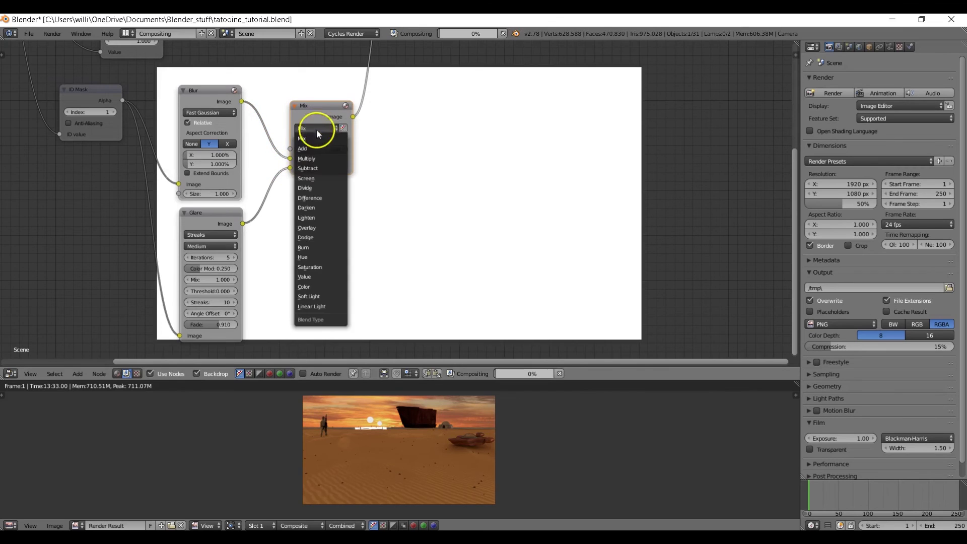
click(307, 149)
middle_drag(401, 231, 378, 214)
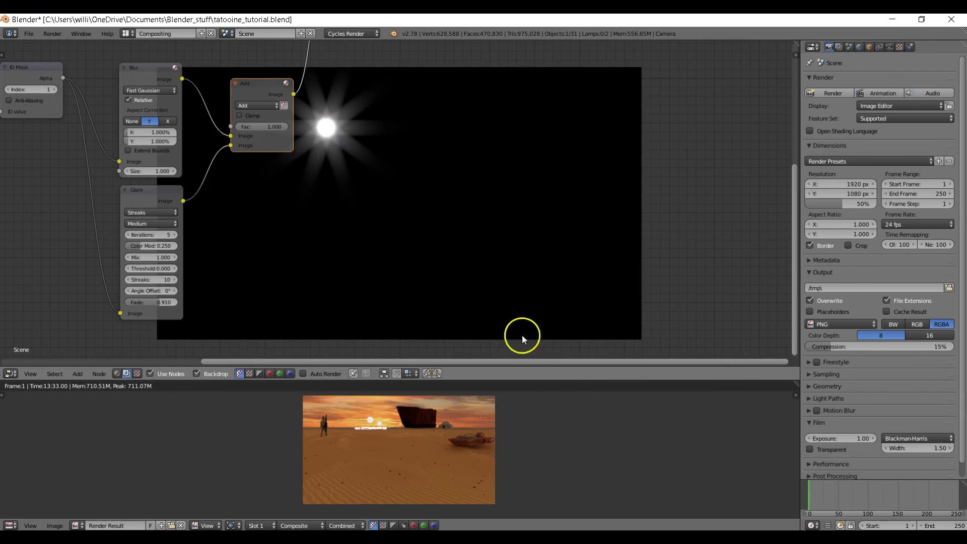
Add a second Glare node and place it directly below the streaks Glare.
scroll(349, 285, down, 1)
middle_drag(349, 285, 291, 214)
key(shift+a)
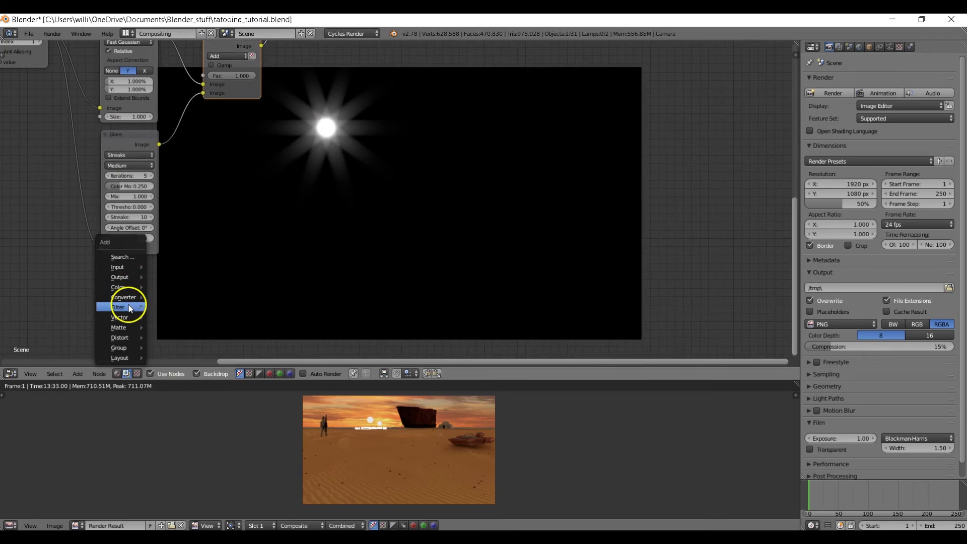
mouse_move(129, 308)
click(174, 390)
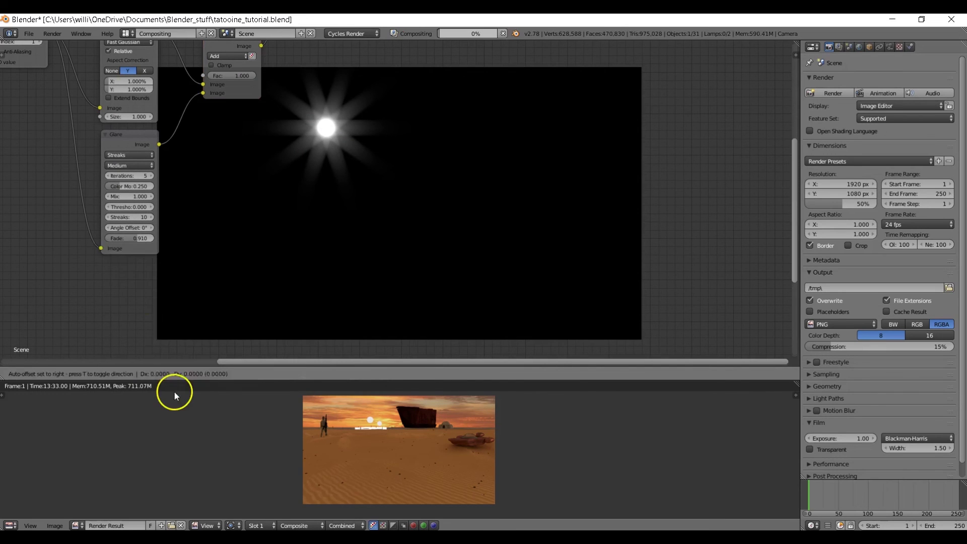
scroll(121, 292, down, 2)
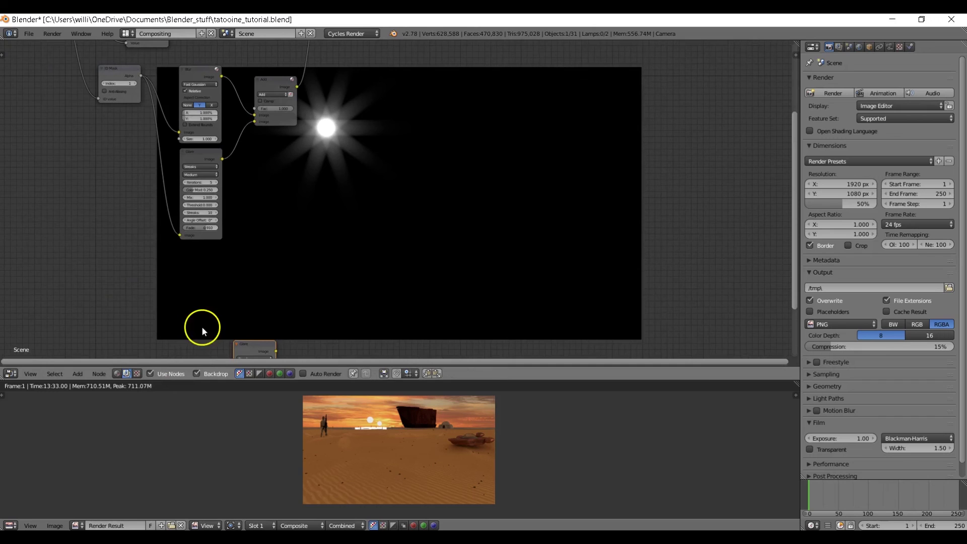
click(183, 241)
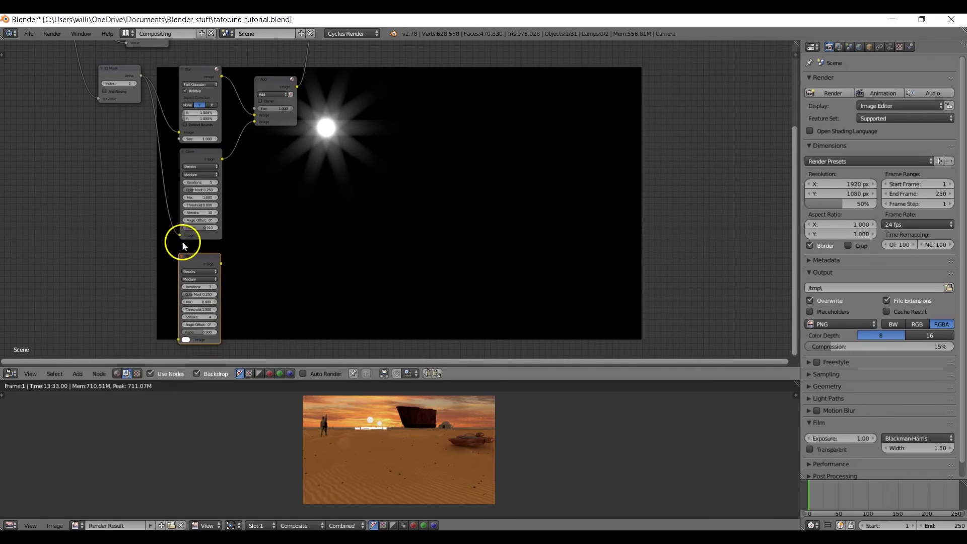
Set the second Glare node's type to Ghosts with 5 iterations and a threshold of 0.
scroll(243, 268, up, 2)
middle_drag(243, 267, 264, 214)
click(165, 217)
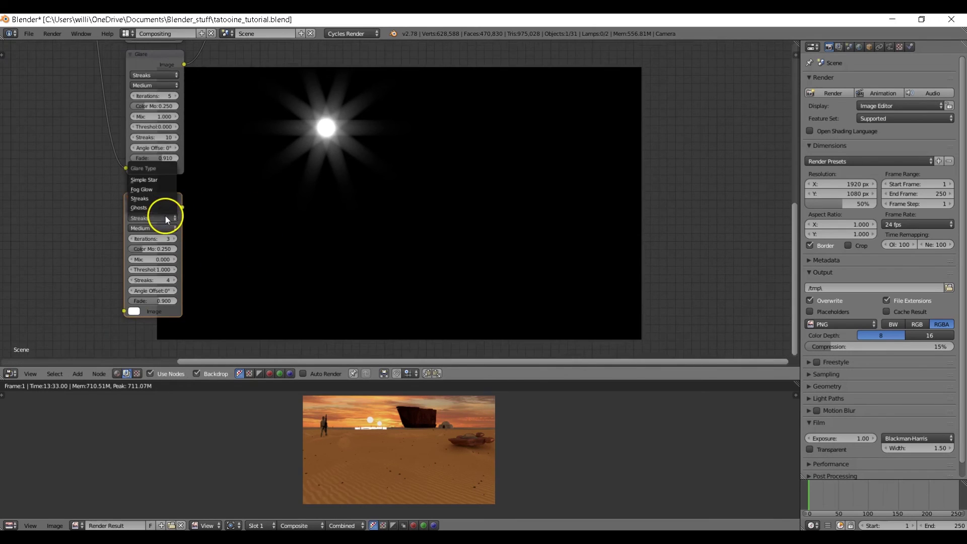
click(157, 208)
click(175, 238)
click(175, 238)
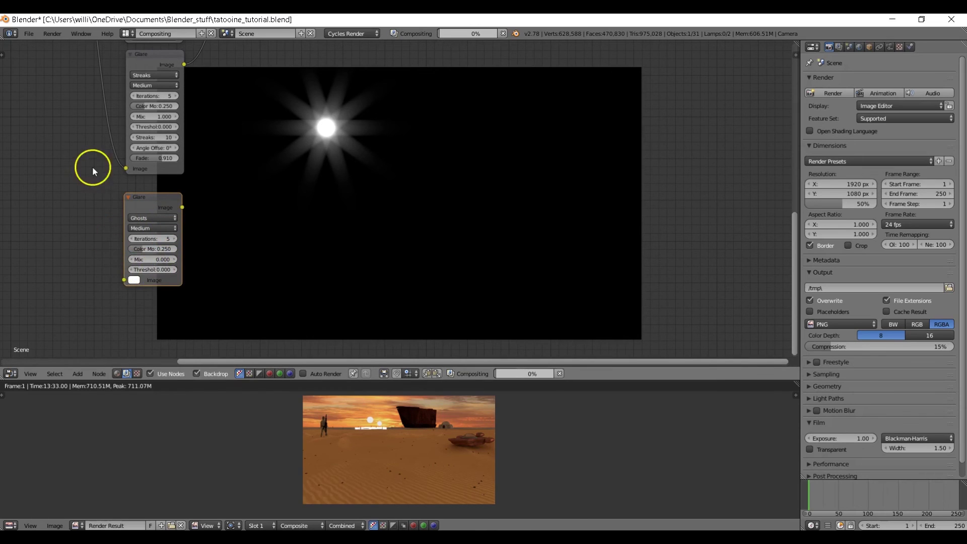
Feed the Ghosts Glare from the ID Mask with mix 1 and colour modulation 0.423, previewing it through the Viewer.
scroll(91, 165, down, 1)
middle_drag(108, 190, 98, 215)
scroll(131, 107, down, 1)
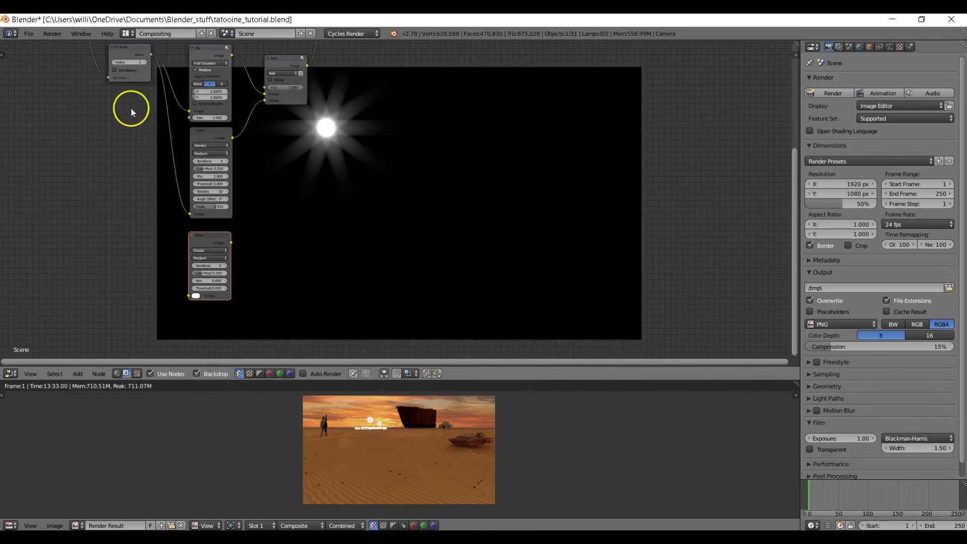
drag(151, 56, 215, 307)
scroll(226, 291, up, 1)
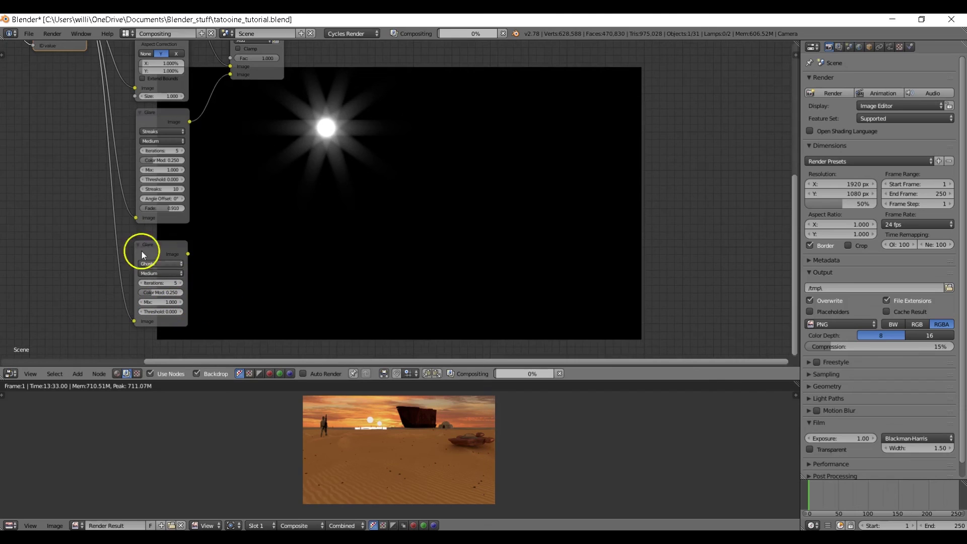
ctrl+shift+click(163, 246)
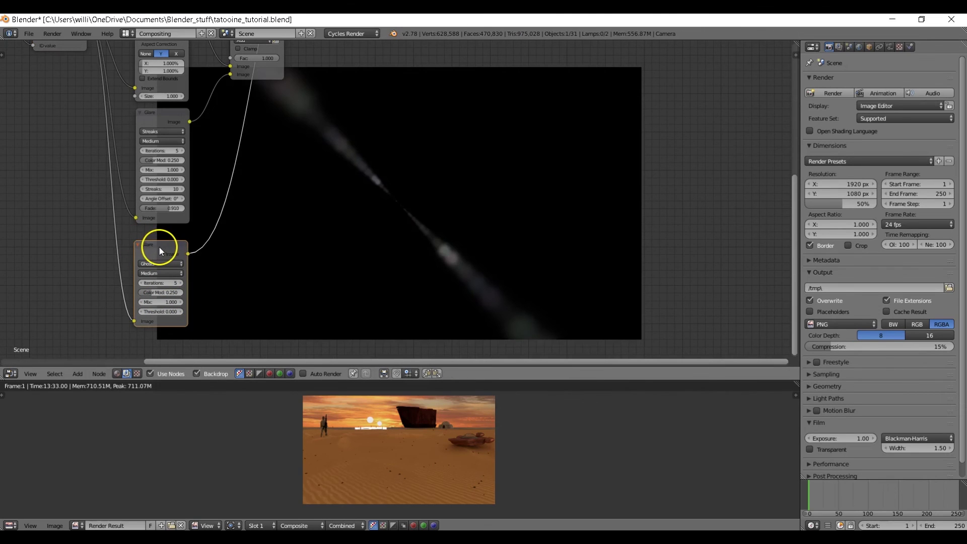
scroll(209, 312, up, 1)
drag(136, 300, 147, 301)
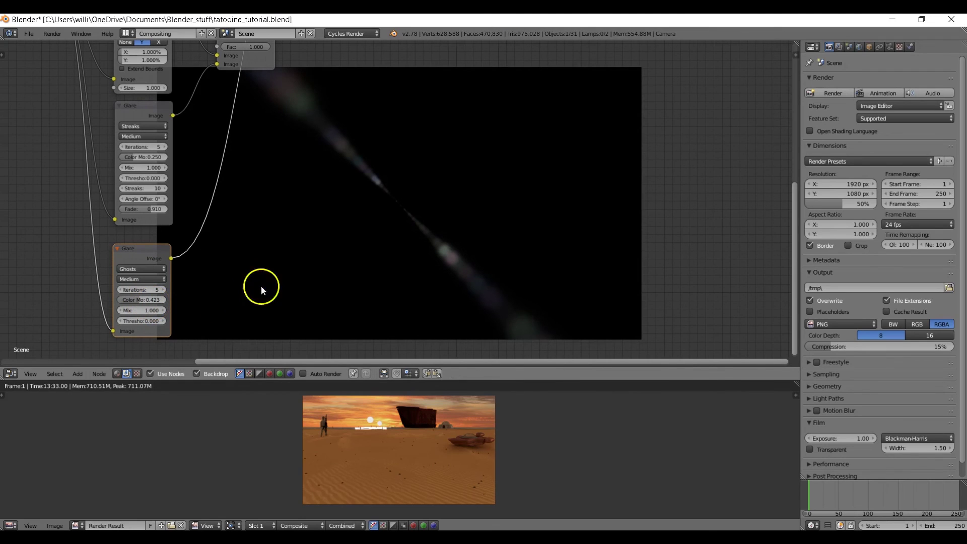
Duplicate the Add node, use it to combine the first Add output with the Ghosts Glare, and preview the result.
middle_drag(380, 205, 310, 310)
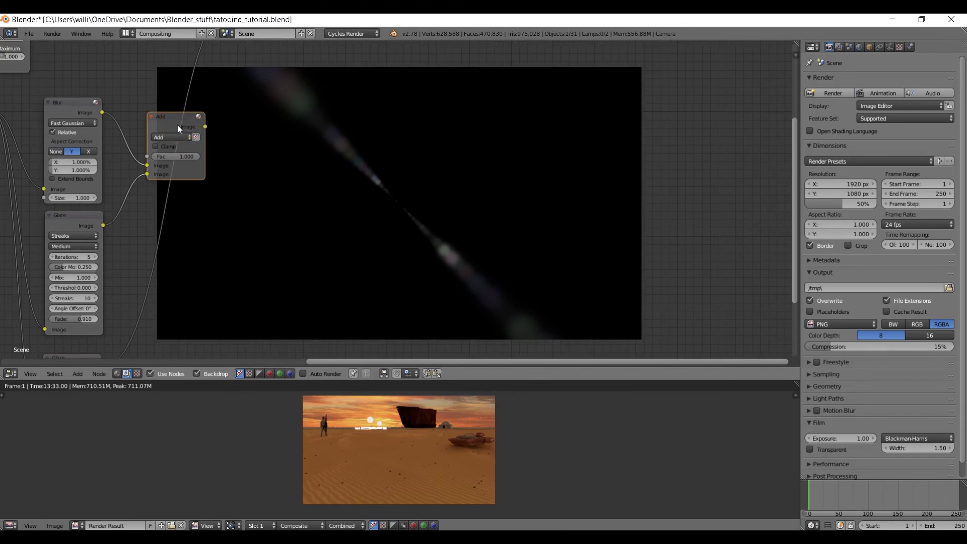
key(shift+d)
click(285, 122)
drag(205, 126, 253, 163)
middle_drag(190, 270, 156, 205)
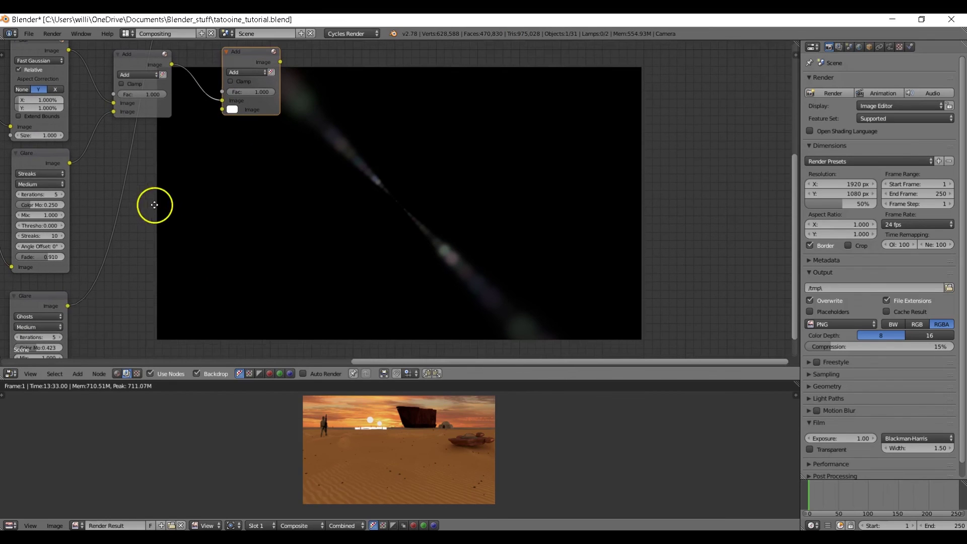
drag(69, 305, 222, 110)
middle_drag(270, 143, 175, 234)
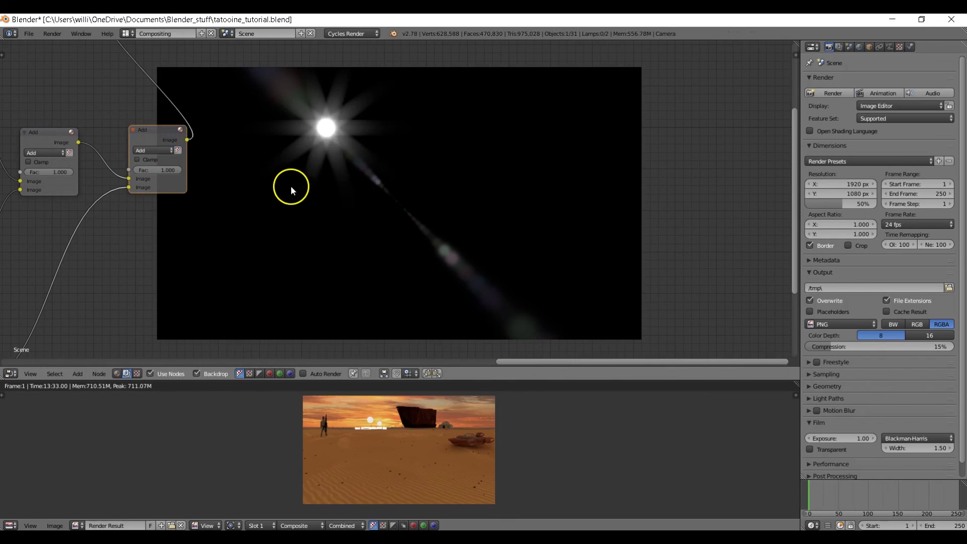
Move the Viewer farther along the chain and insert an RGB Curves node between the second Add node and the Viewer.
middle_drag(291, 186, 343, 251)
drag(199, 60, 545, 118)
key(shift+a)
mouse_move(355, 227)
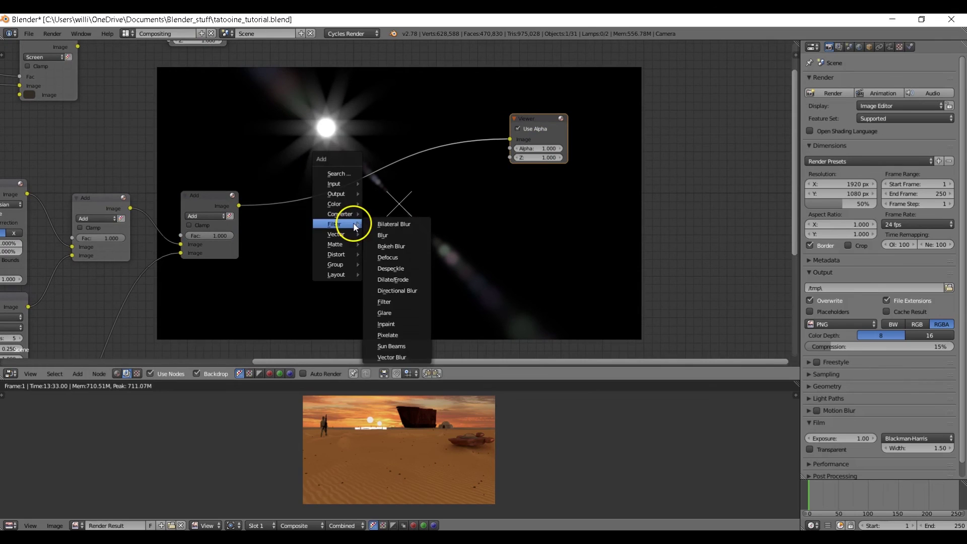
mouse_move(347, 210)
click(403, 304)
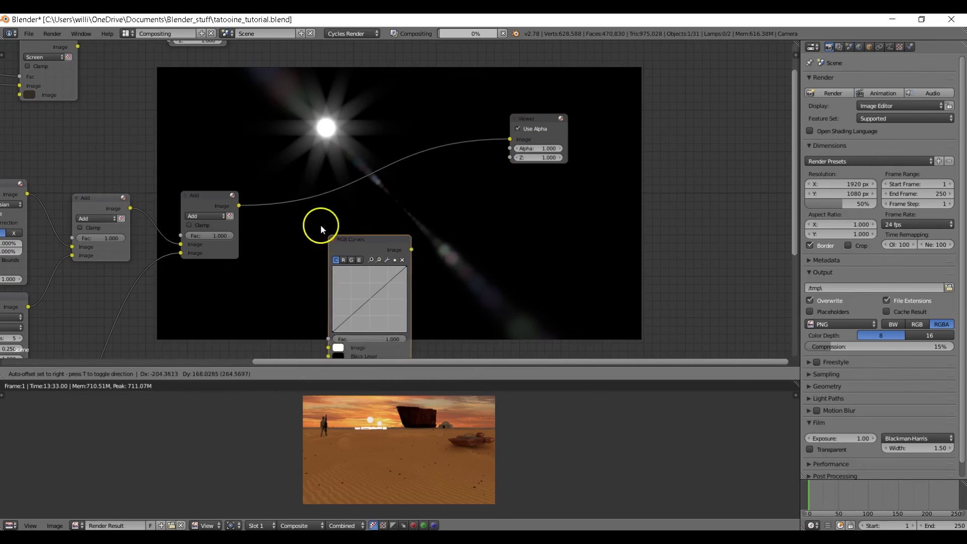
click(291, 172)
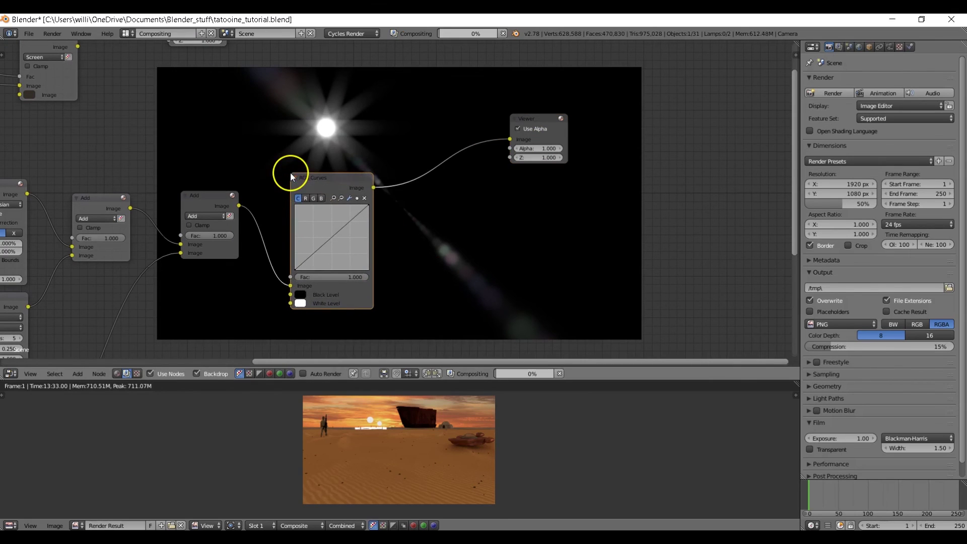
Tint the glow warm orange in the RGB Curves node, pulling the blue curve down at X 0.63333, Y 0.27500.
click(306, 198)
drag(324, 229, 343, 253)
click(321, 198)
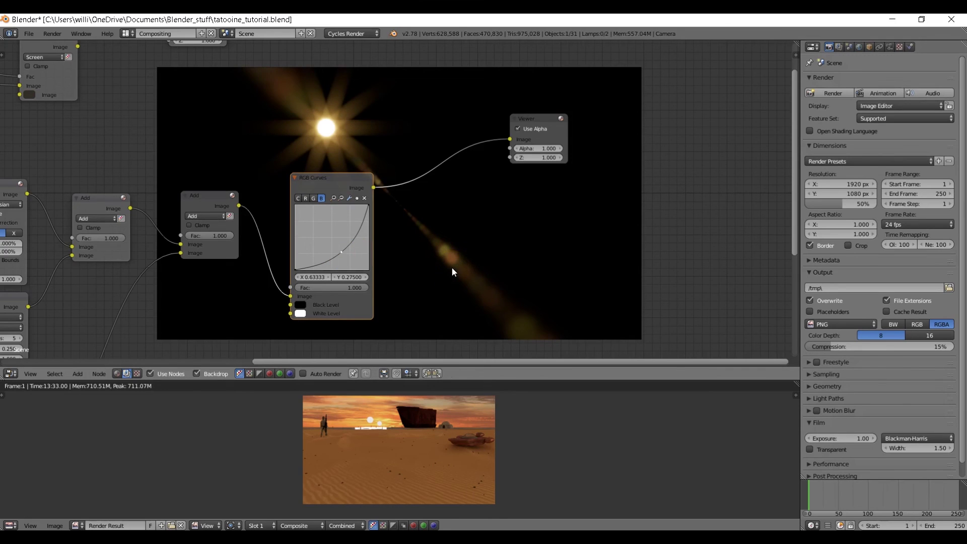
Duplicate the Blur, both Glare, both Add and RGB Curves nodes and place the copies below the originals.
scroll(457, 262, down, 2)
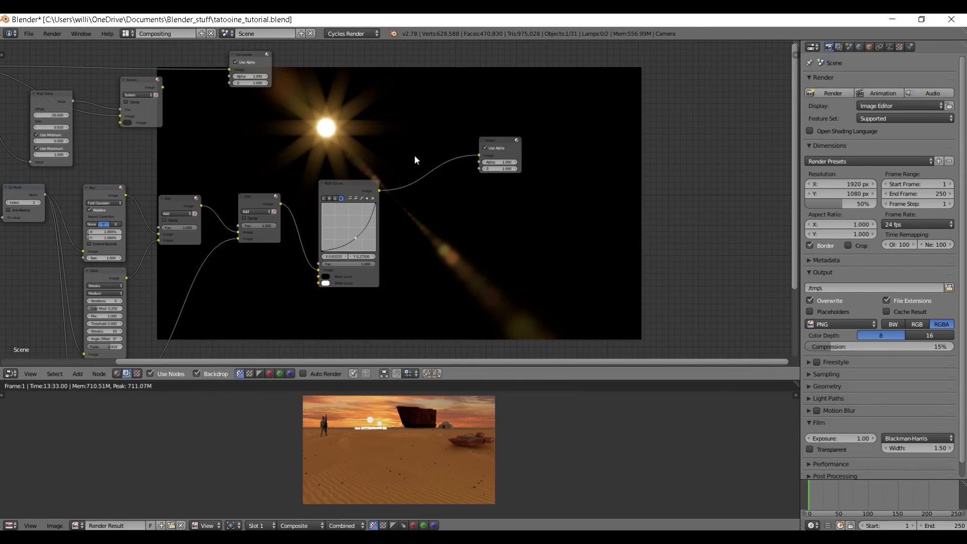
scroll(428, 265, down, 1)
middle_drag(428, 265, 375, 155)
scroll(205, 113, up, 2)
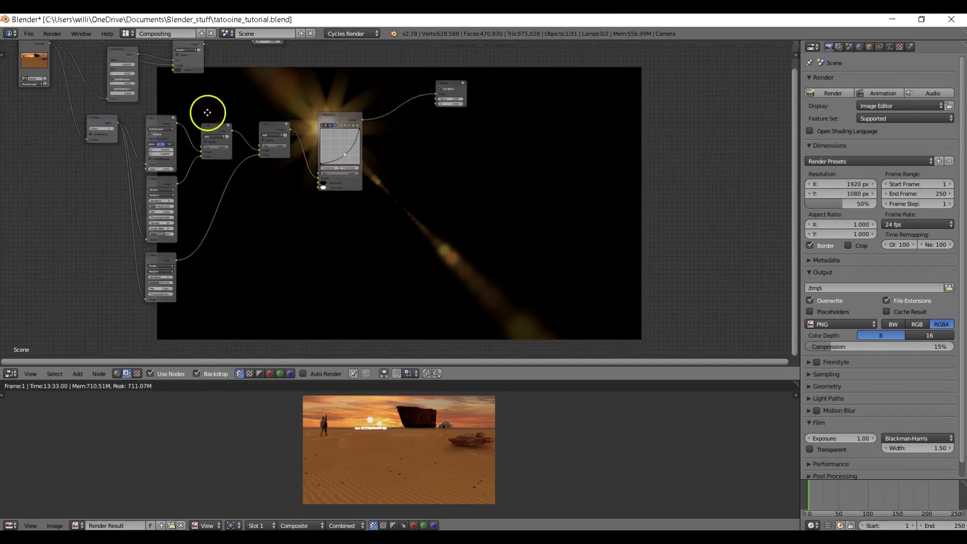
key(b)
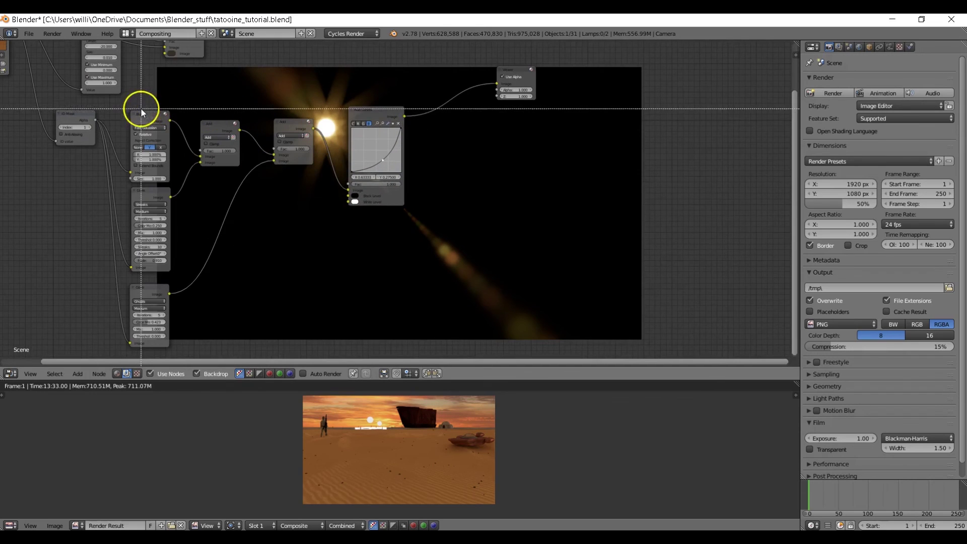
drag(119, 106, 387, 305)
middle_drag(387, 304, 372, 244)
key(shift+d)
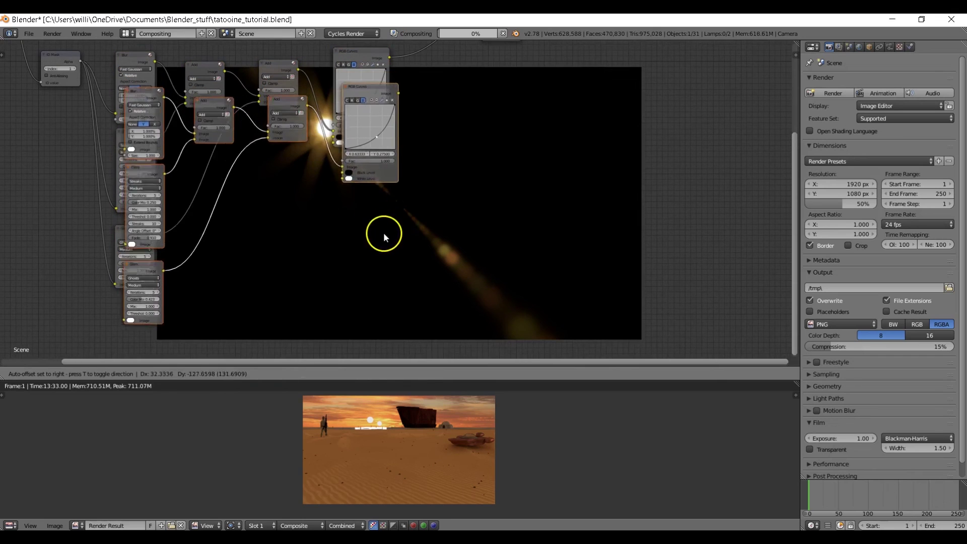
click(374, 120)
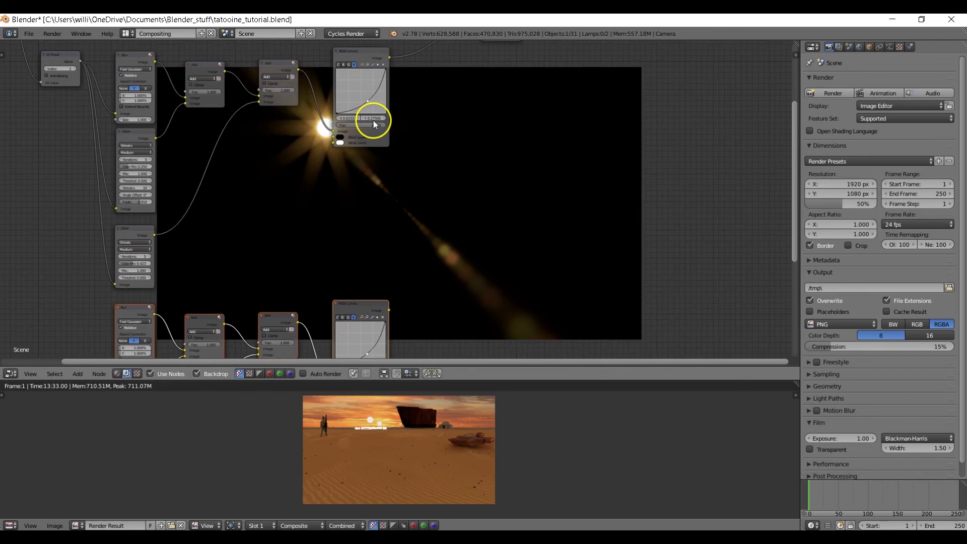
Add a second ID Mask node below the first and feed it the Render Layers object index output.
middle_drag(79, 216, 347, 301)
key(shift+a)
mouse_move(318, 211)
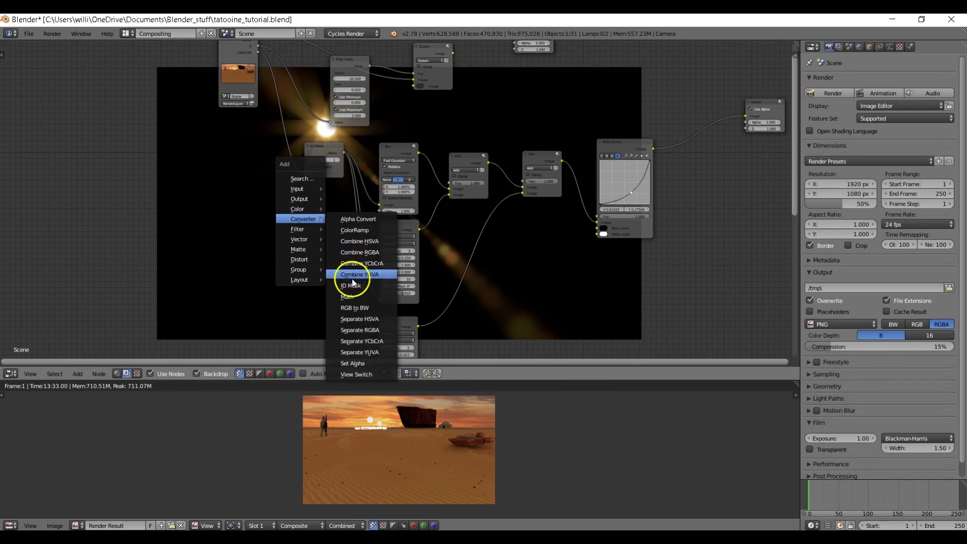
click(351, 285)
click(304, 198)
scroll(304, 199, up, 2)
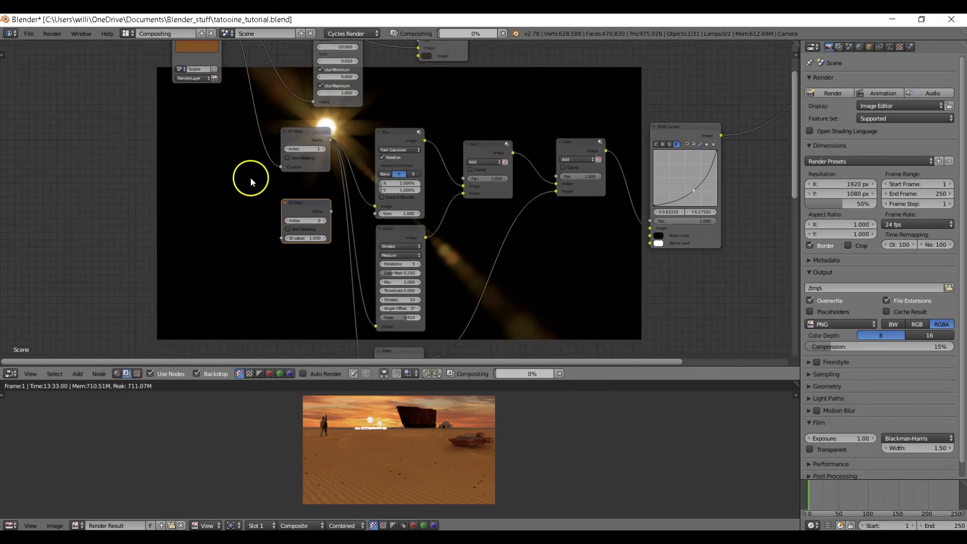
middle_drag(251, 177, 261, 229)
drag(237, 69, 296, 294)
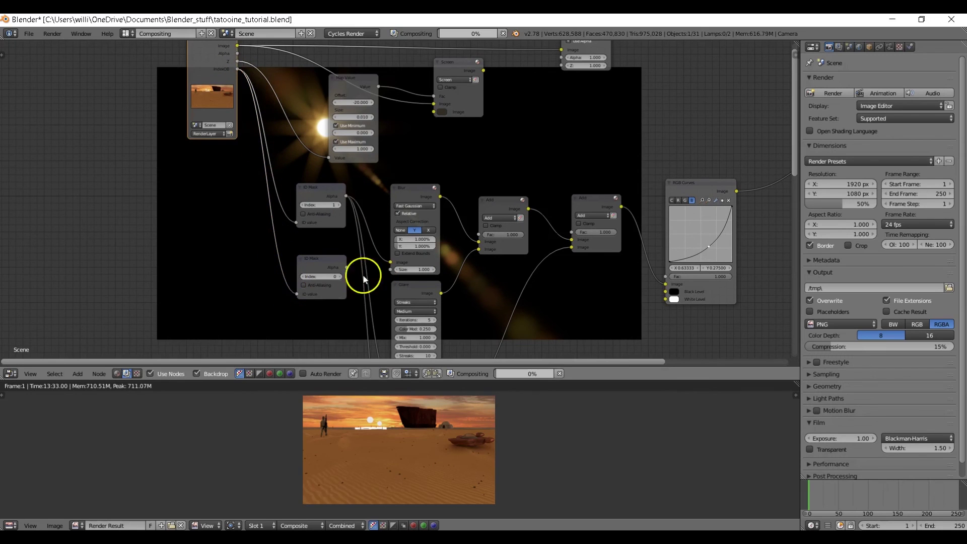
Set the new ID Mask's index to 2 and place it beside the duplicated glow nodes.
click(341, 277)
click(340, 276)
middle_drag(346, 312, 296, 173)
drag(281, 155, 282, 310)
middle_drag(282, 310, 262, 248)
key(g)
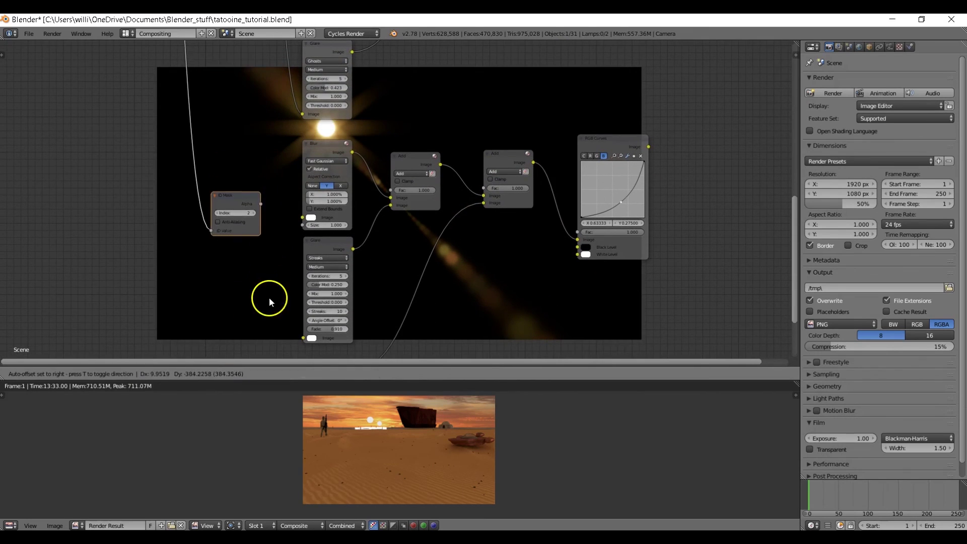
click(269, 297)
Delete the copied Ghosts Glare and connect the index 2 mask to the copied Blur and Streaks Glare nodes.
middle_drag(270, 307, 254, 257)
click(307, 312)
key(x)
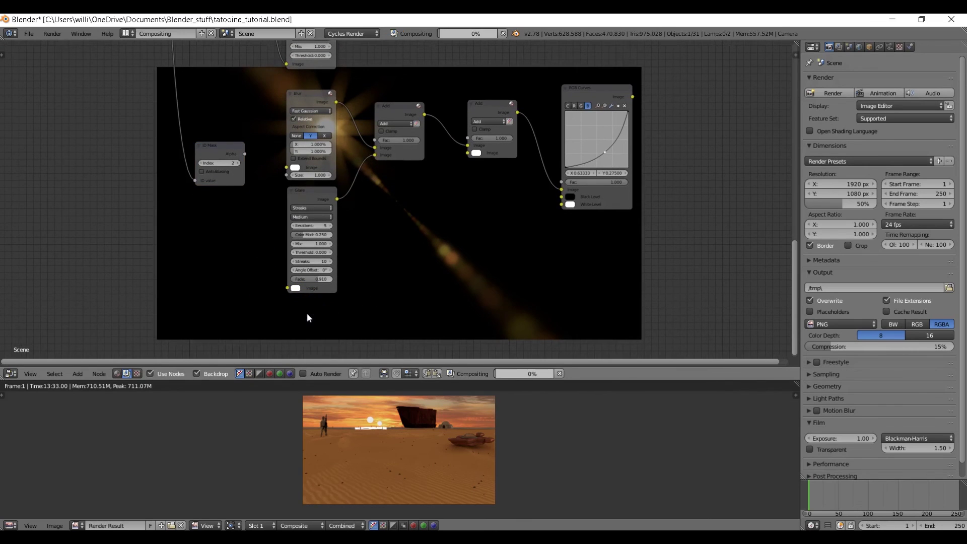
middle_drag(407, 267, 387, 264)
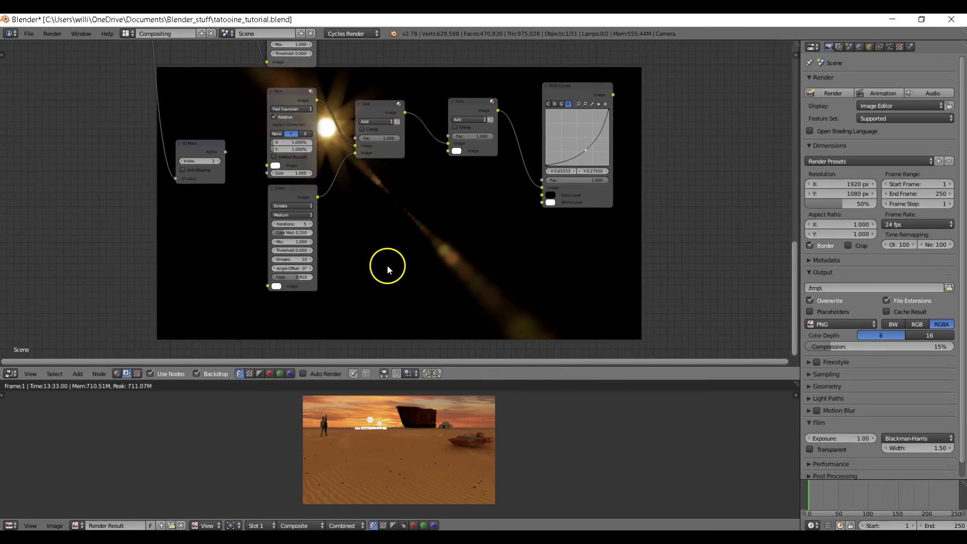
drag(226, 151, 269, 286)
Delete the second copied Add node and link the remaining copy straight into the copied RGB Curves node, moved closer.
click(469, 108)
key(x)
drag(407, 112, 542, 187)
drag(558, 88, 510, 85)
Tint the second sun's glow red by raising the red curve at X 0.36667, Y 0.69375 in the copied RGB Curves node.
click(494, 98)
mouse_move(509, 130)
mouse_down()
mouse_move(515, 140)
mouse_move(501, 119)
mouse_up()
click(488, 99)
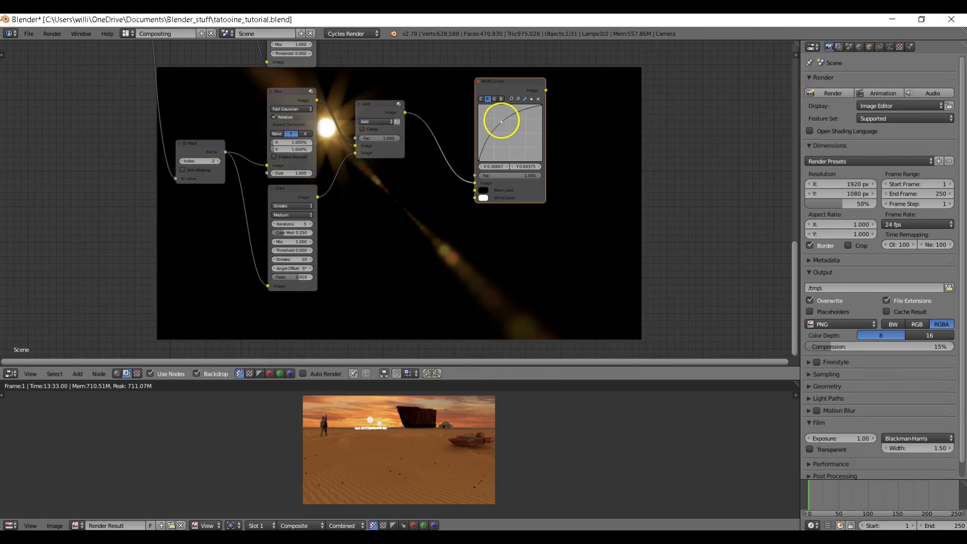
Reposition the copied RGB Curves node and add a Mix node set to Add after the two RGB Curves nodes.
middle_drag(578, 131, 482, 259)
scroll(482, 259, down, 2)
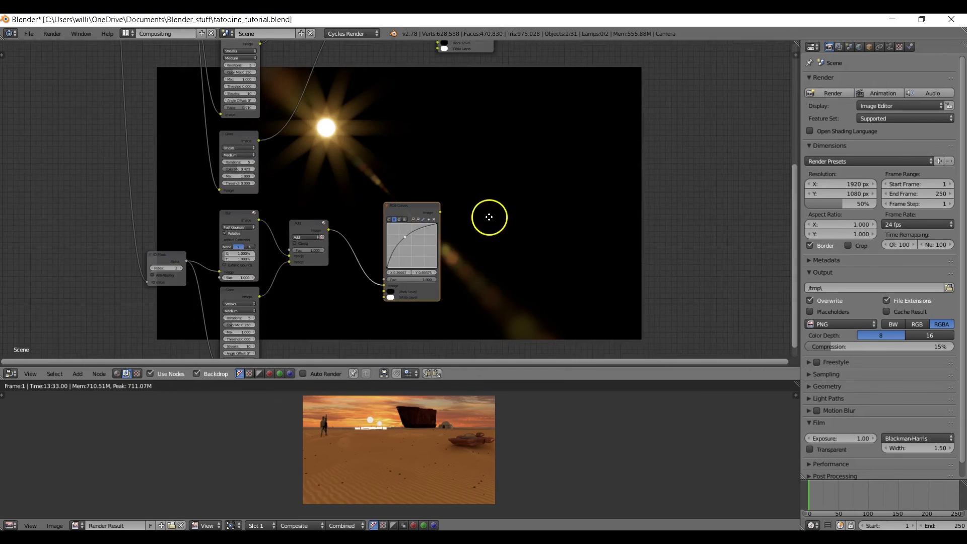
middle_drag(490, 216, 469, 274)
drag(404, 266, 438, 218)
middle_drag(482, 197, 434, 245)
key(shift+a)
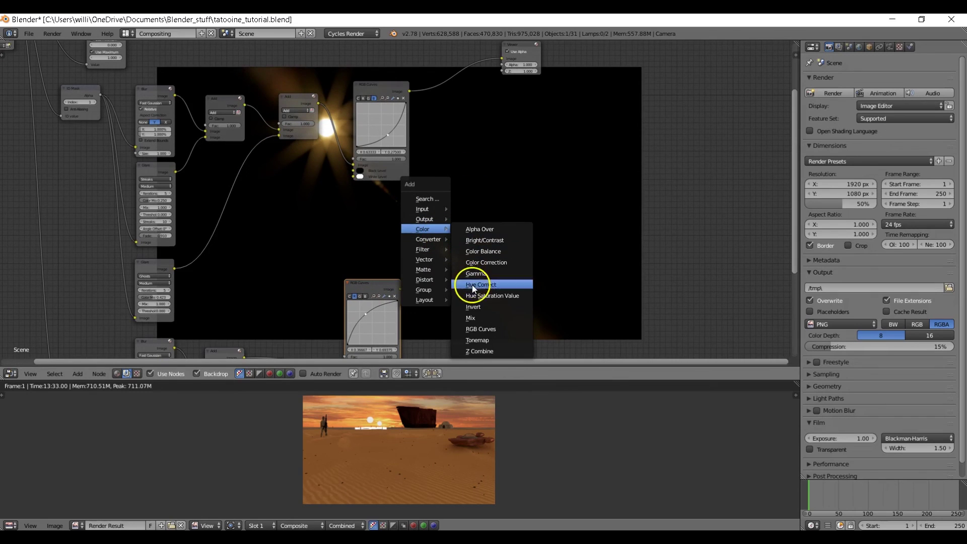
click(472, 318)
click(480, 186)
click(480, 187)
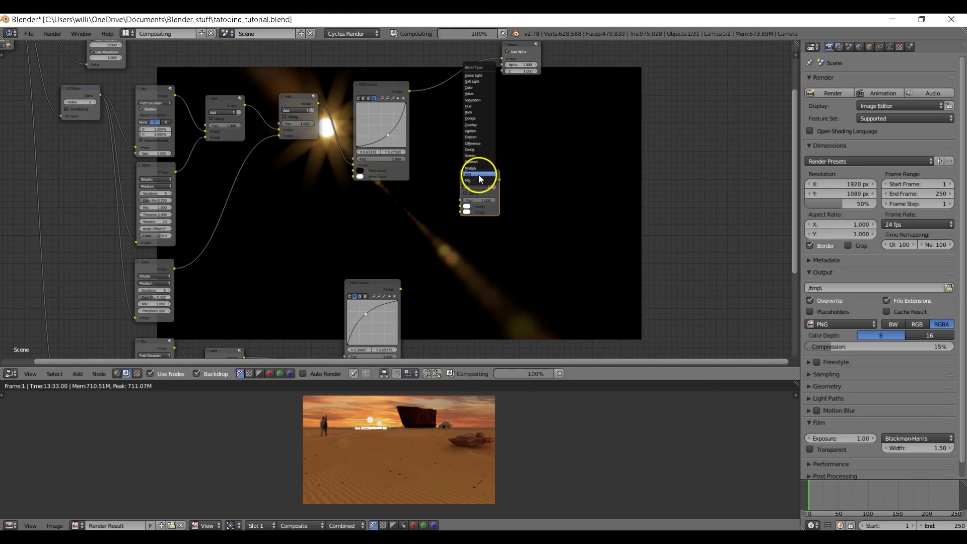
click(479, 174)
Connect both RGB Curves outputs to the new Add node, preview the combined glows and move the Viewer farther along.
drag(400, 289, 460, 212)
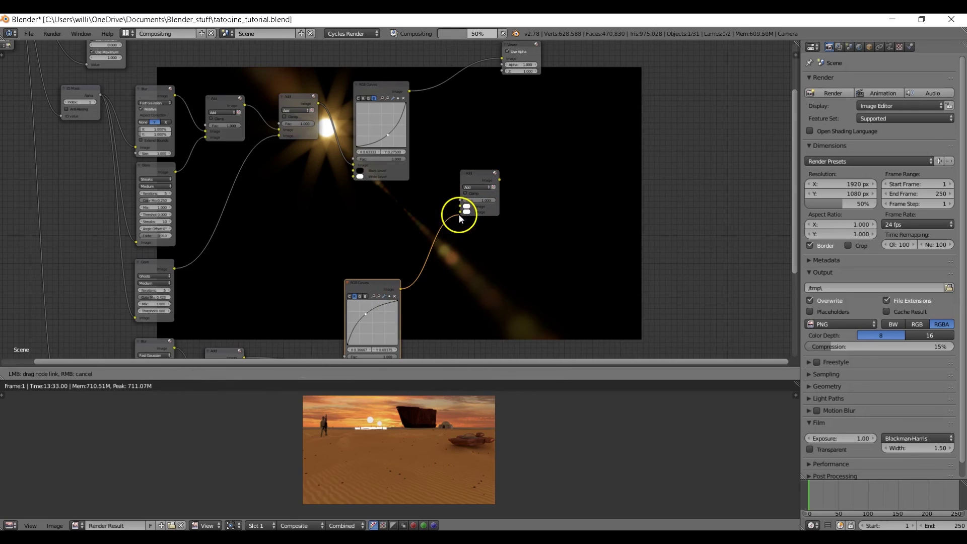
drag(410, 92, 460, 206)
ctrl+shift+click(480, 177)
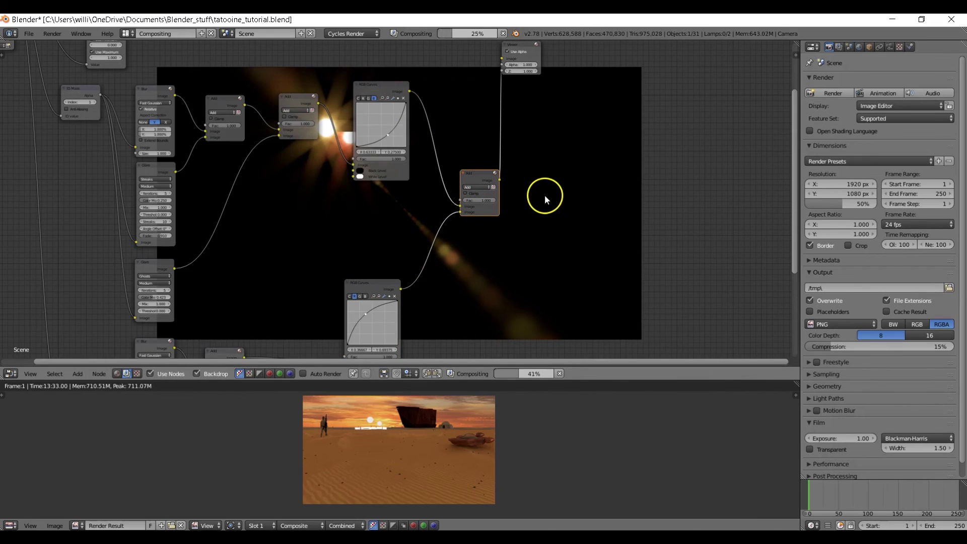
middle_drag(568, 212, 410, 244)
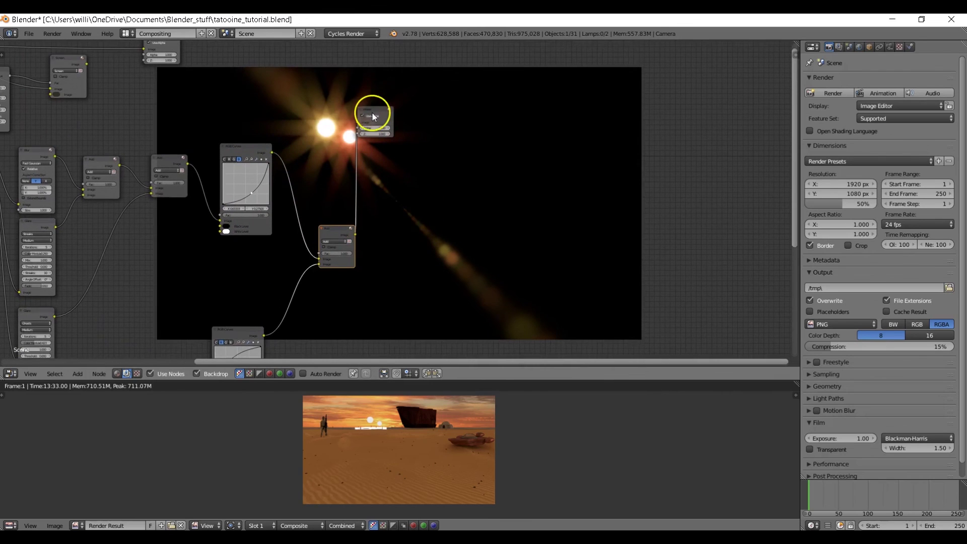
drag(372, 108, 511, 117)
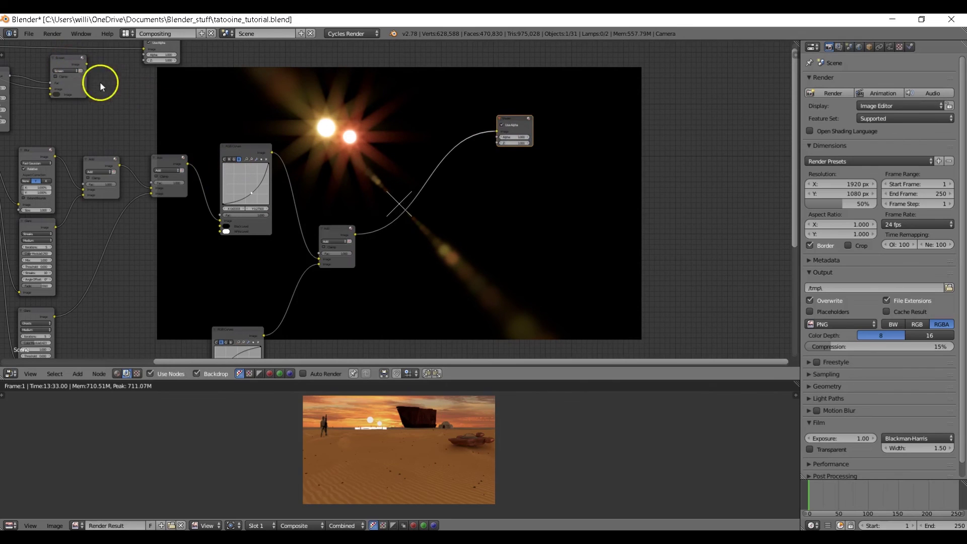
Move the haze Screen node along the chain to sit just above the Add node that combines both glows.
drag(65, 58, 83, 63)
middle_drag(136, 107, 391, 186)
scroll(391, 192, up, 3)
drag(277, 97, 695, 143)
middle_drag(735, 274, 492, 186)
drag(464, 74, 468, 147)
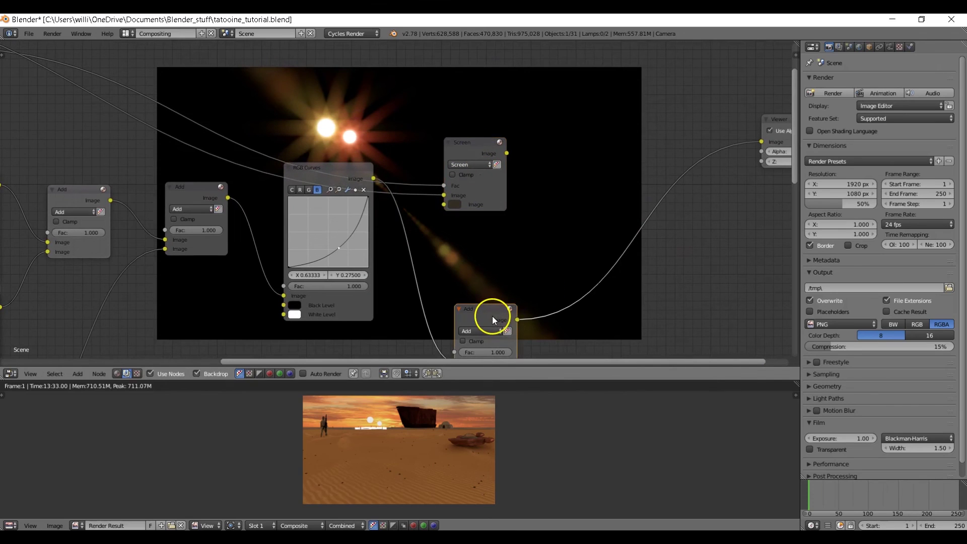
drag(492, 316, 490, 281)
Duplicate the Add node, use it to combine the Screen output with the combined sun glows, and preview the result.
key(shift+d)
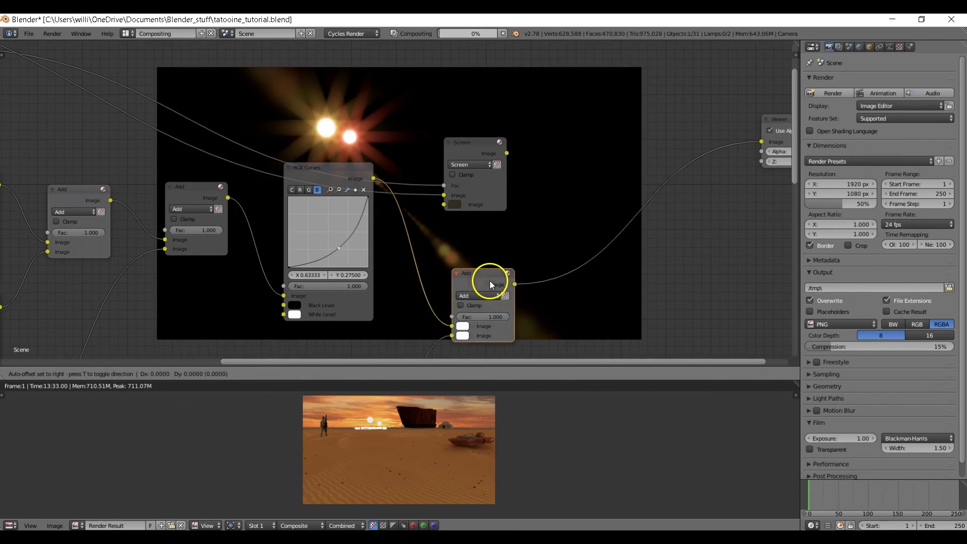
click(591, 145)
drag(507, 154, 554, 192)
drag(514, 285, 554, 202)
ctrl+shift+click(585, 143)
middle_drag(691, 249, 582, 345)
scroll(580, 247, down, 1)
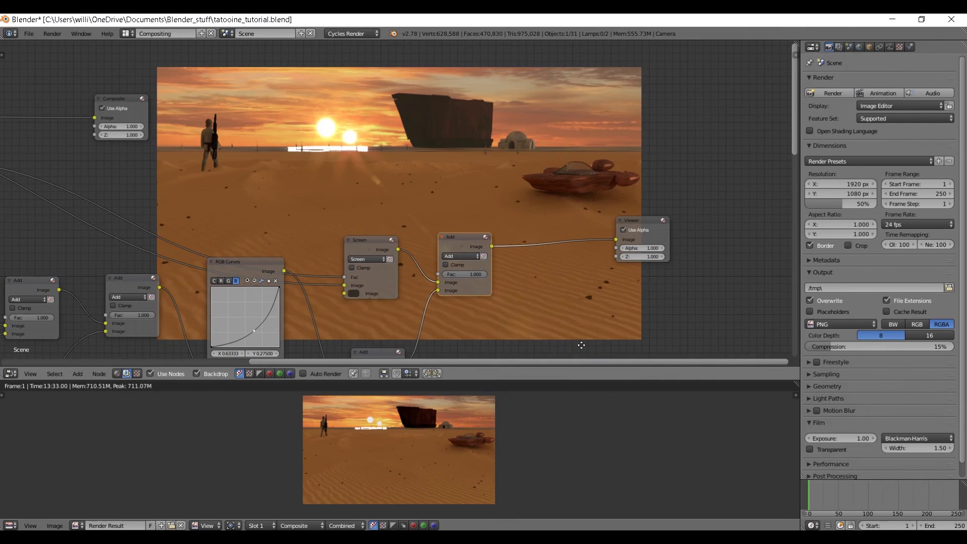
Move the Viewer farther along and insert a Color Balance node between the final Add node and the Viewer.
middle_drag(581, 346, 331, 242)
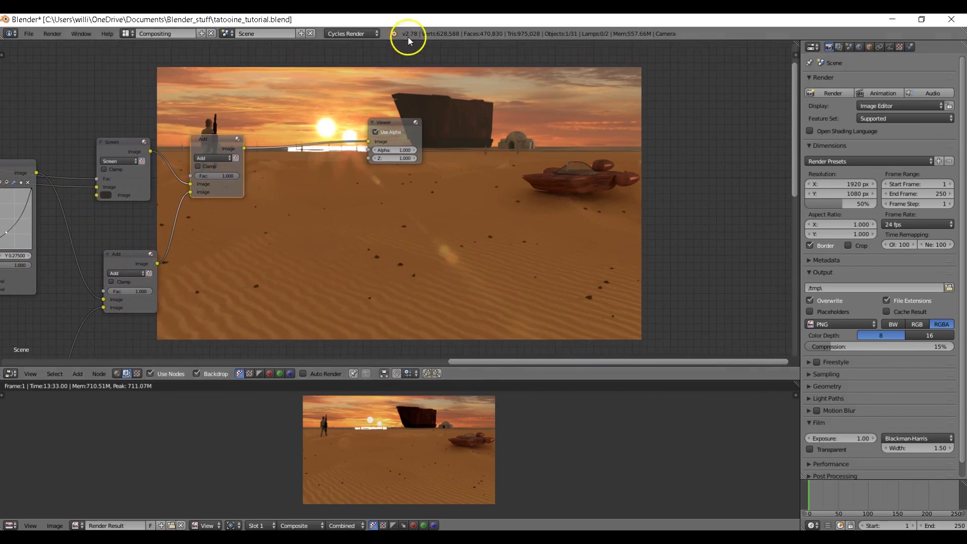
drag(395, 123, 527, 134)
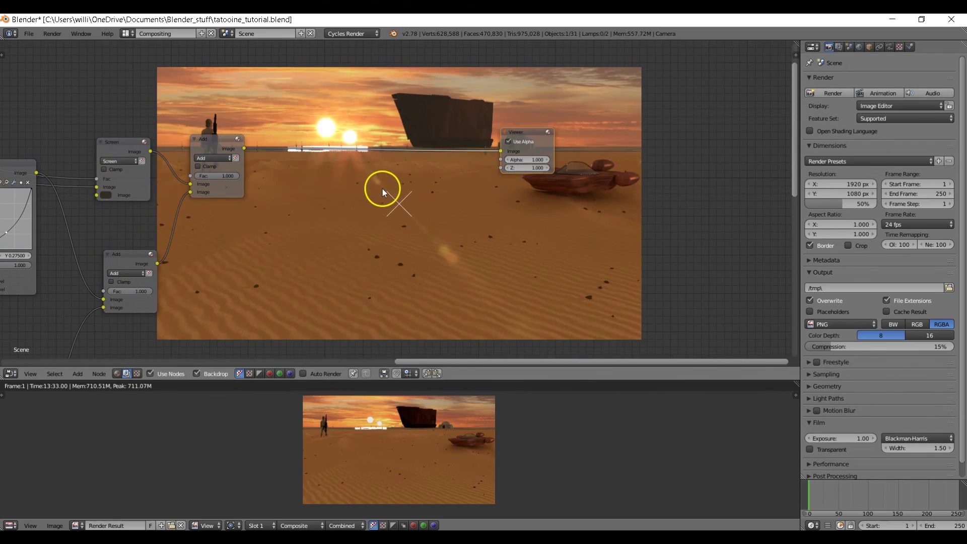
key(shift+a)
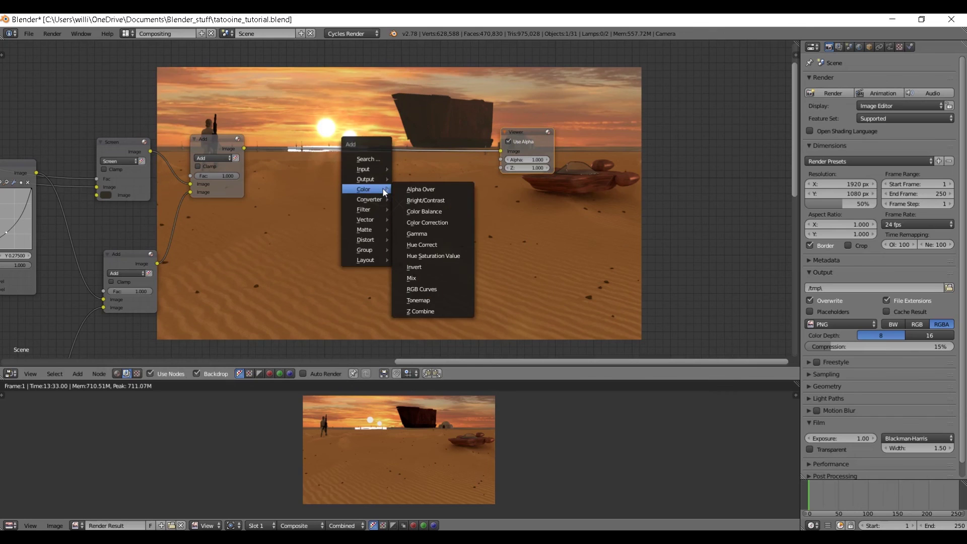
click(423, 211)
click(292, 143)
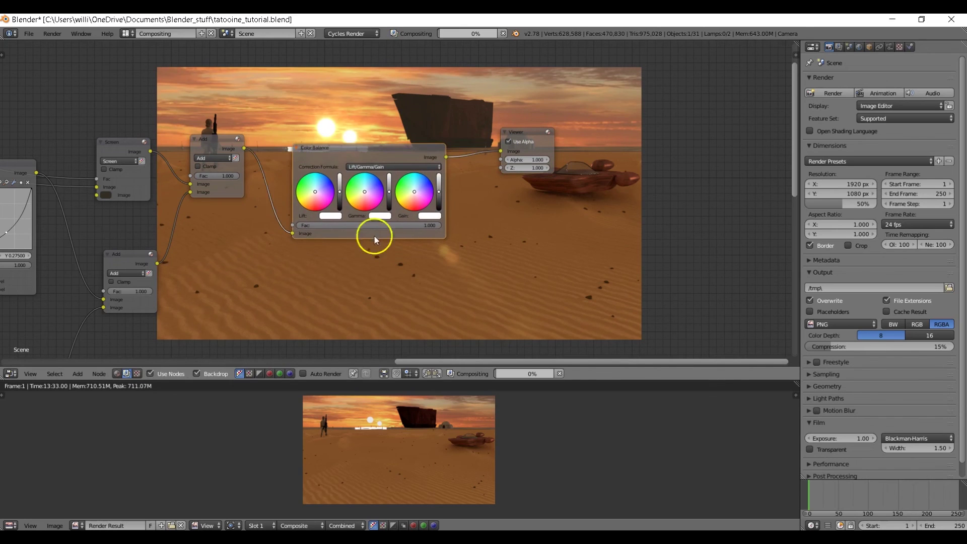
Warm the image slightly with the Gain and Gamma wheels of the Color Balance node, and move the Viewer farther away.
scroll(469, 272, up, 2)
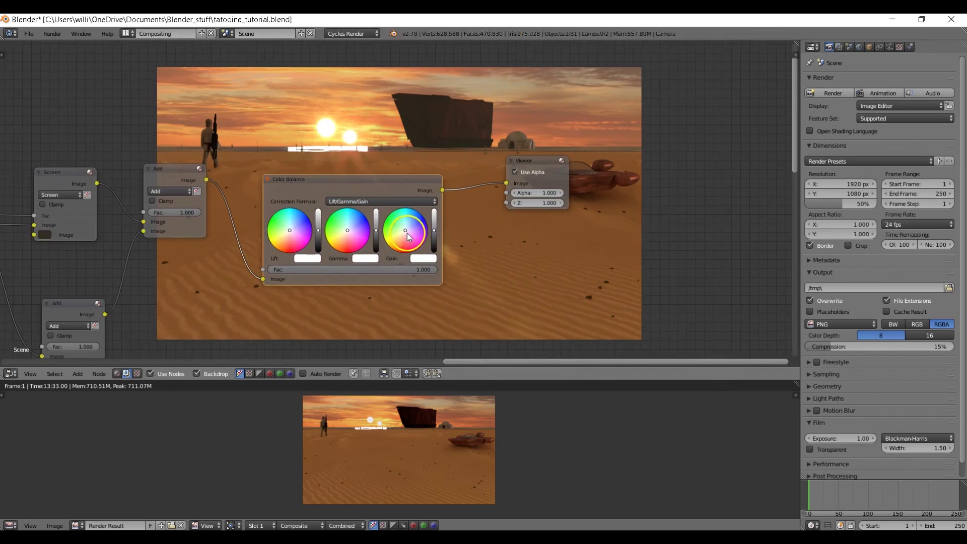
click(401, 232)
click(347, 236)
drag(528, 158, 652, 157)
middle_drag(498, 325, 444, 266)
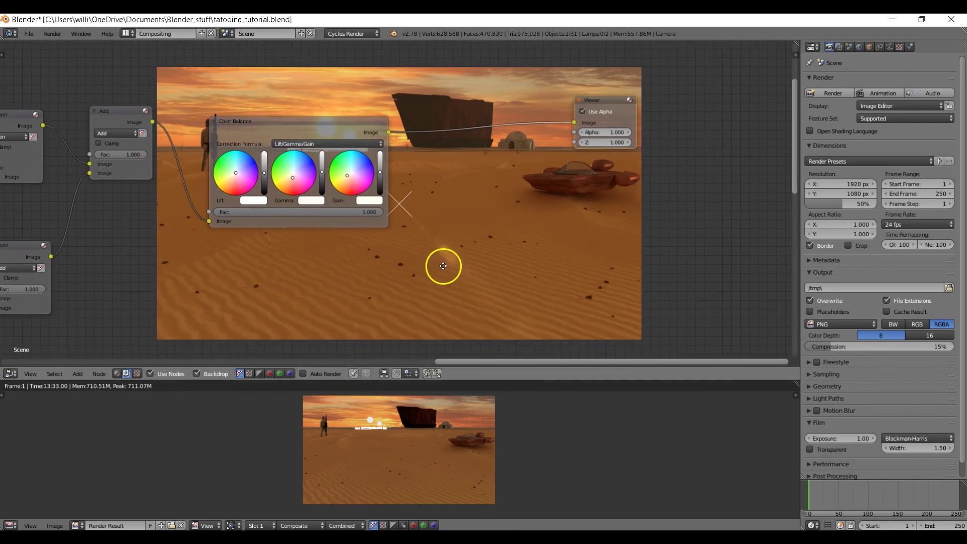
Add a Lens Distortion node below the Color Balance node and set its Distort value to 1.
key(shift+a)
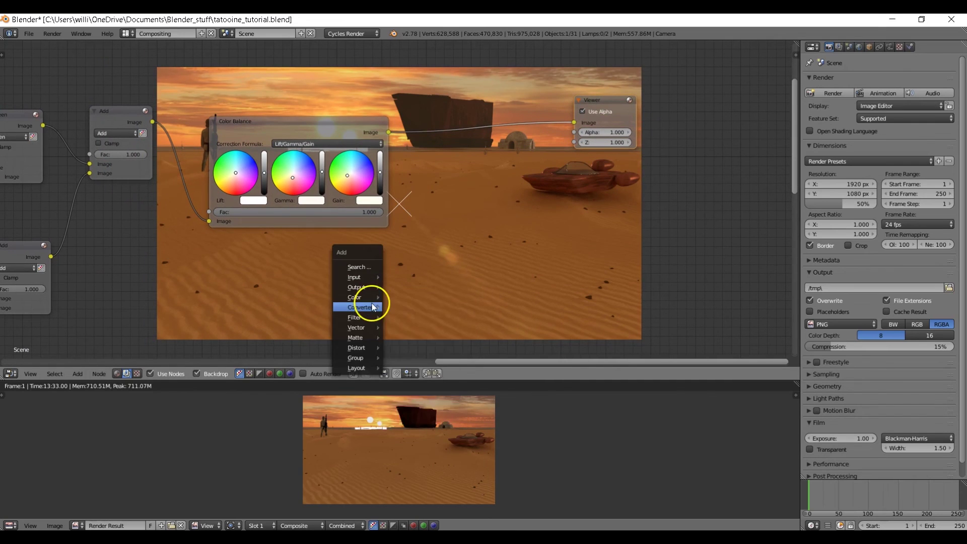
mouse_move(360, 349)
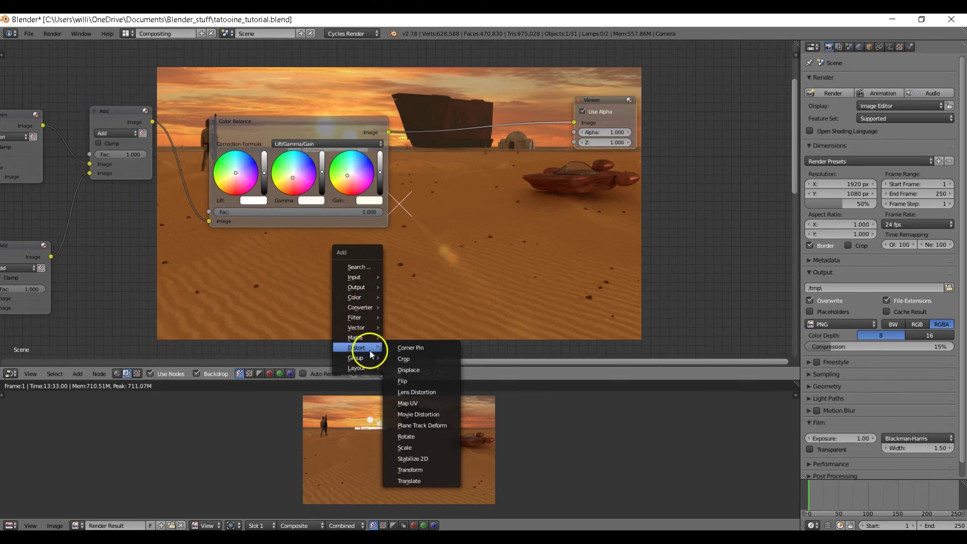
click(421, 391)
click(332, 247)
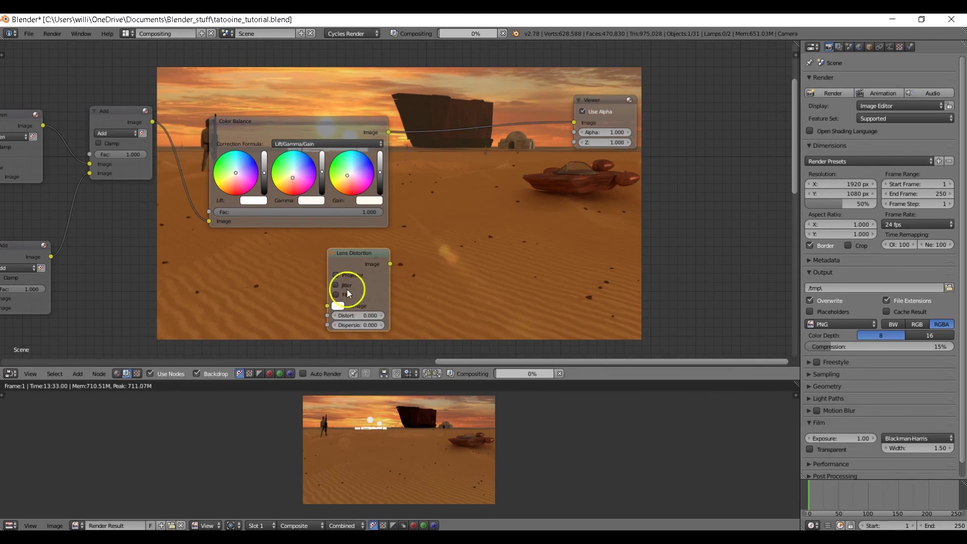
click(352, 315)
text(1)
key(Return)
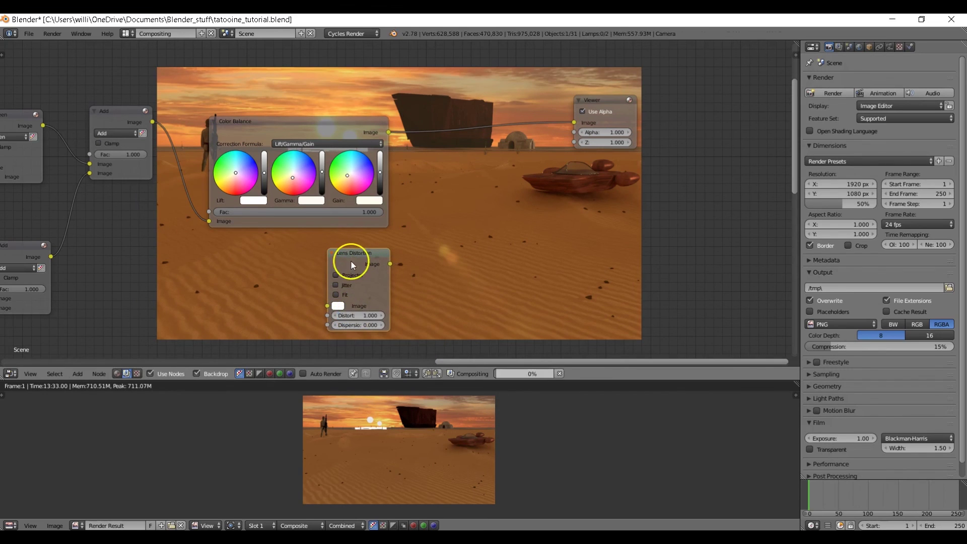
Add a Blur node of type Fast Gaussian and feed it the Lens Distortion output.
key(shift+a)
mouse_move(436, 239)
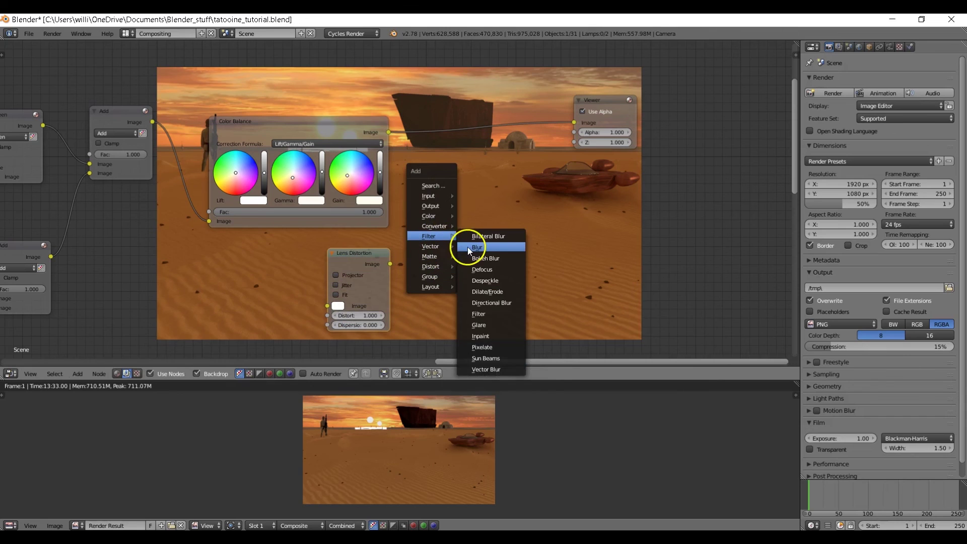
click(468, 247)
click(437, 222)
click(462, 247)
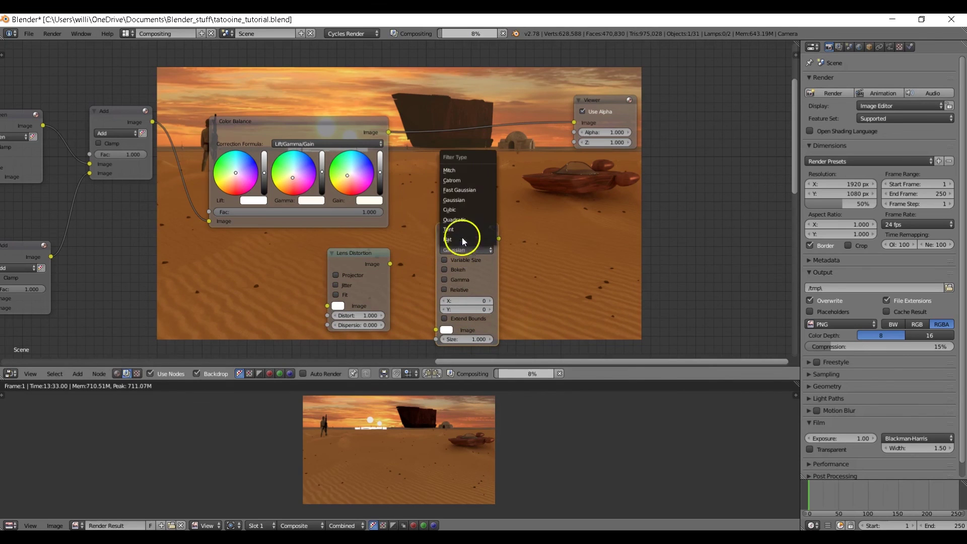
click(471, 188)
drag(390, 264, 436, 301)
Make the new blur relative with Y aspect correction and set both X and Y to 20%.
click(460, 260)
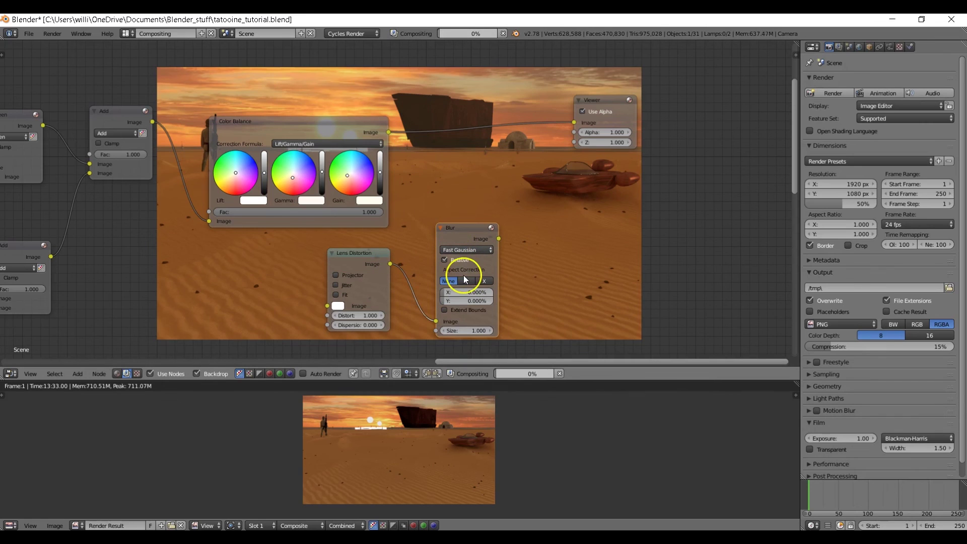
key(Return)
click(467, 301)
text(20)
key(Return)
Insert a Mix node set to Multiply between Color Balance and the Viewer, with the blurred distortion as its second image.
key(shift+a)
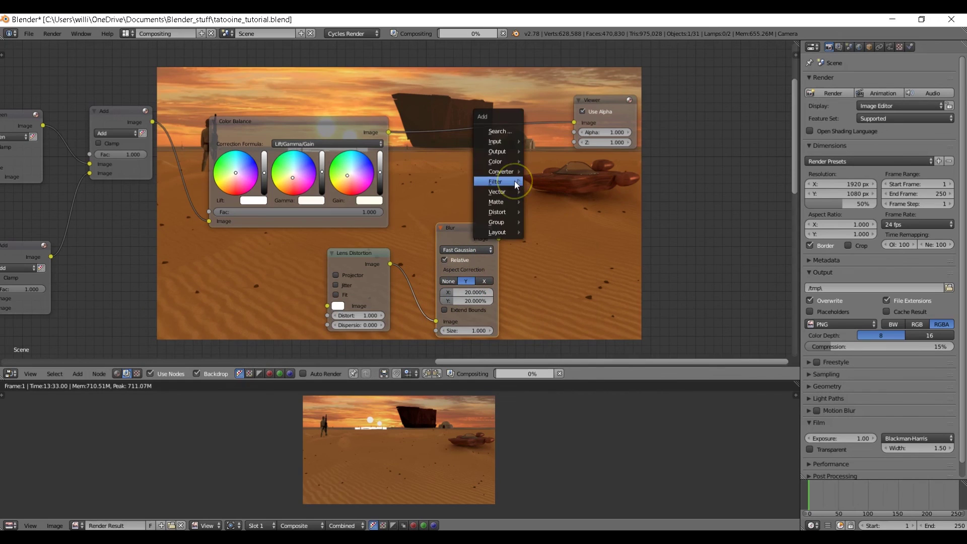
mouse_move(507, 162)
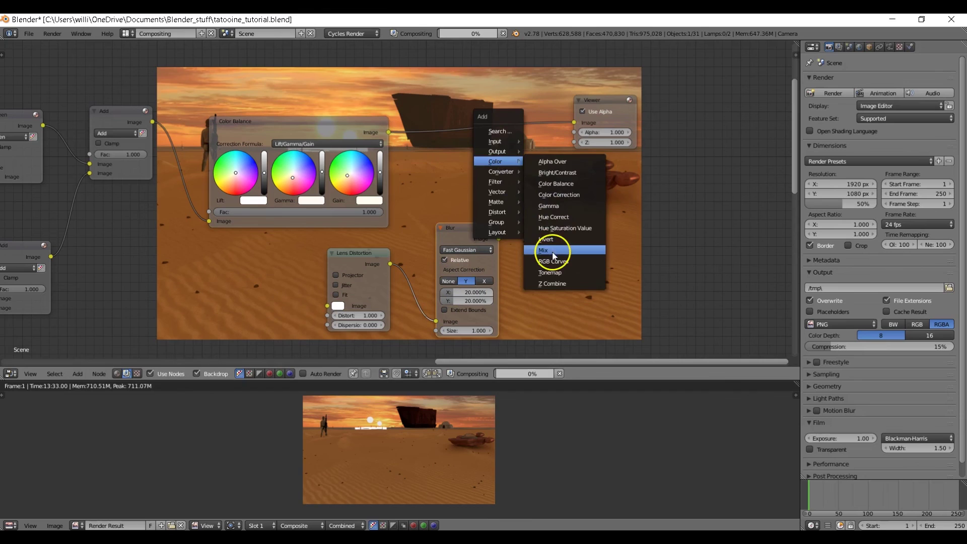
click(554, 250)
click(519, 115)
click(516, 143)
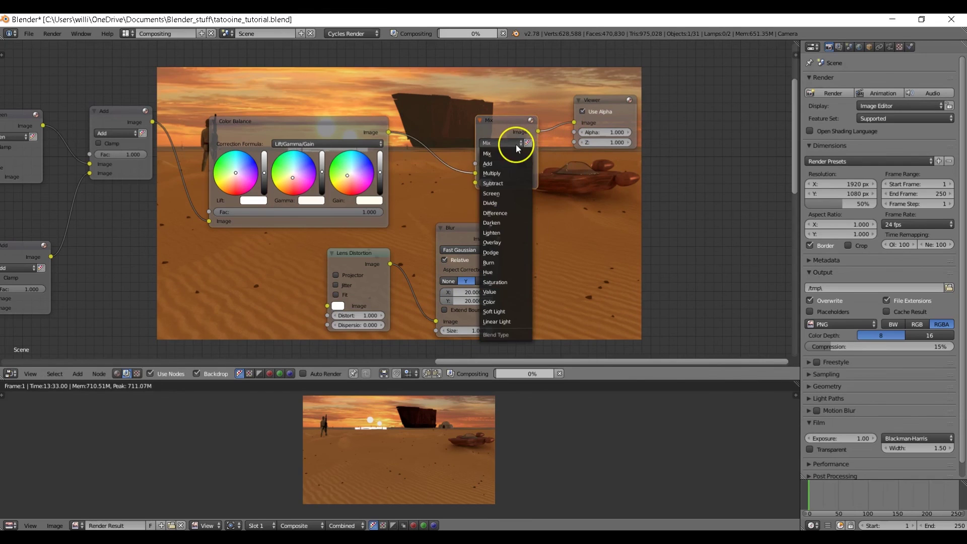
click(509, 173)
drag(499, 239, 475, 183)
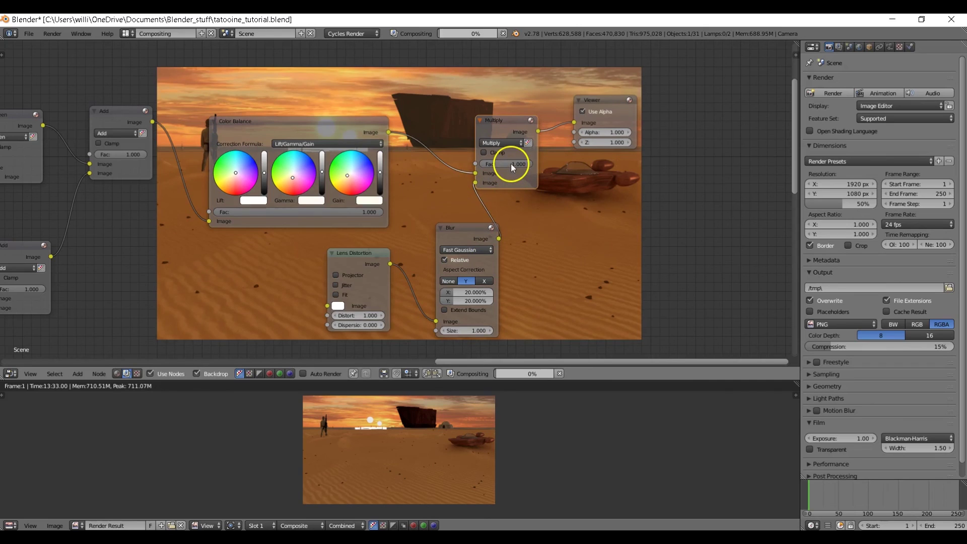
Soften the vignette by setting the Multiply node's factor to 0.4.
text(0.4)
key(Return)
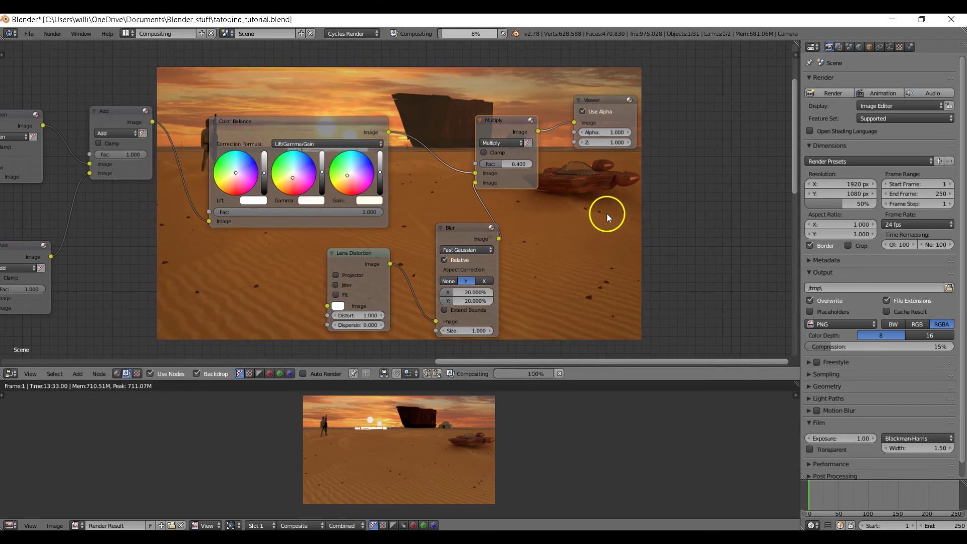
middle_drag(603, 225, 656, 129)
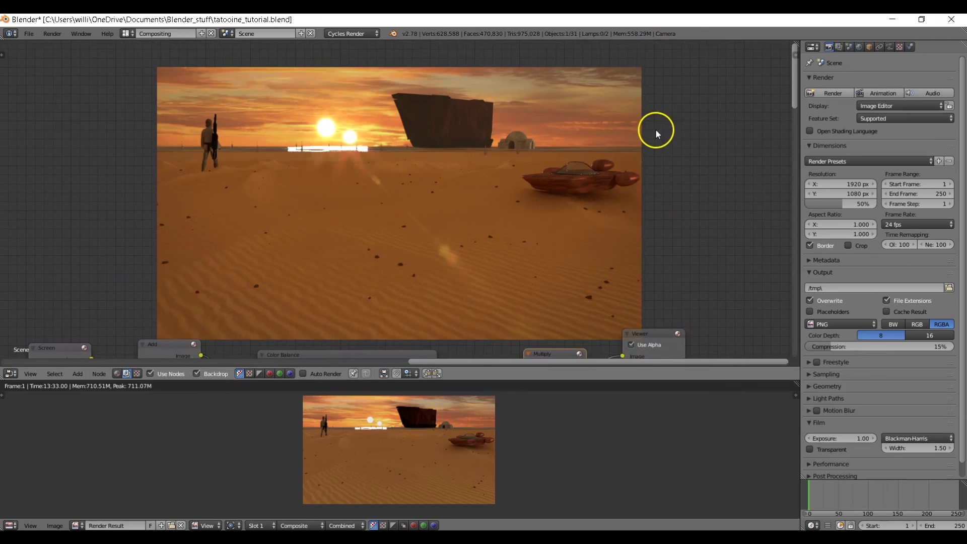